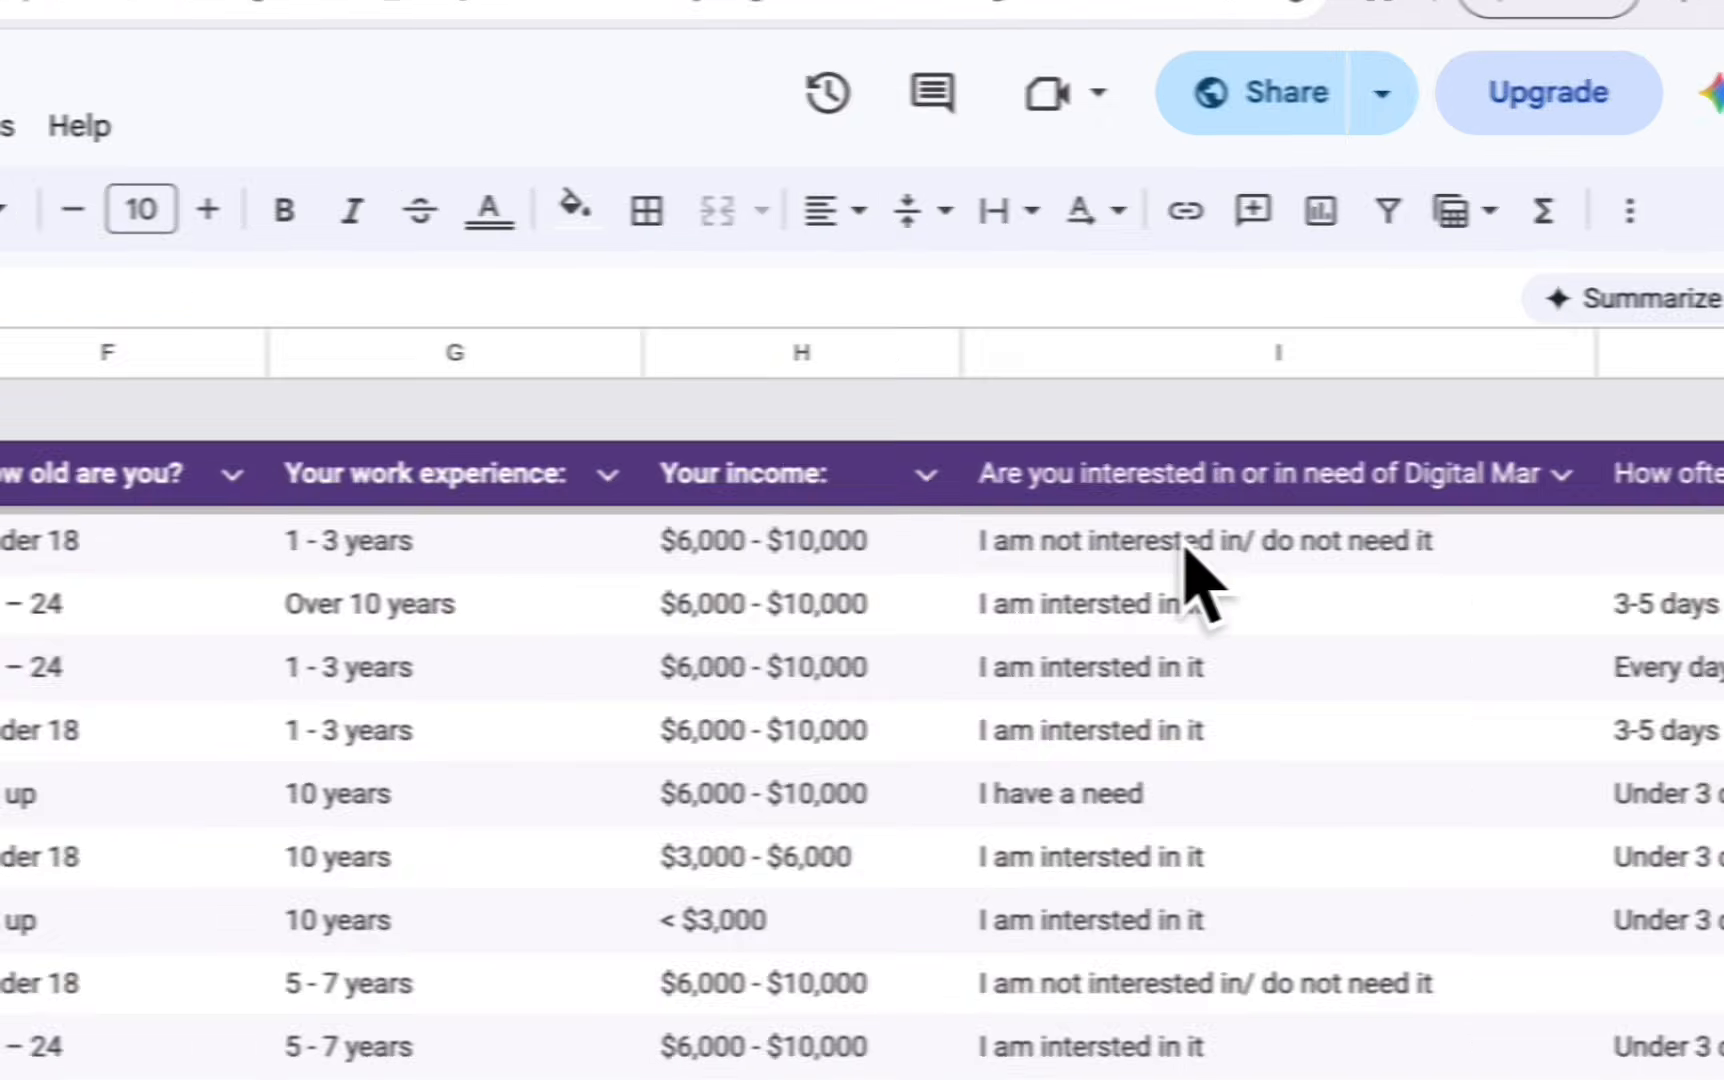
Examine the text answers across the question columns of the Agency Performances Survey response sheet.
click(1165, 555)
mouse_move(1440, 542)
mouse_down()
mouse_move(1524, 540)
mouse_move(1420, 537)
mouse_up()
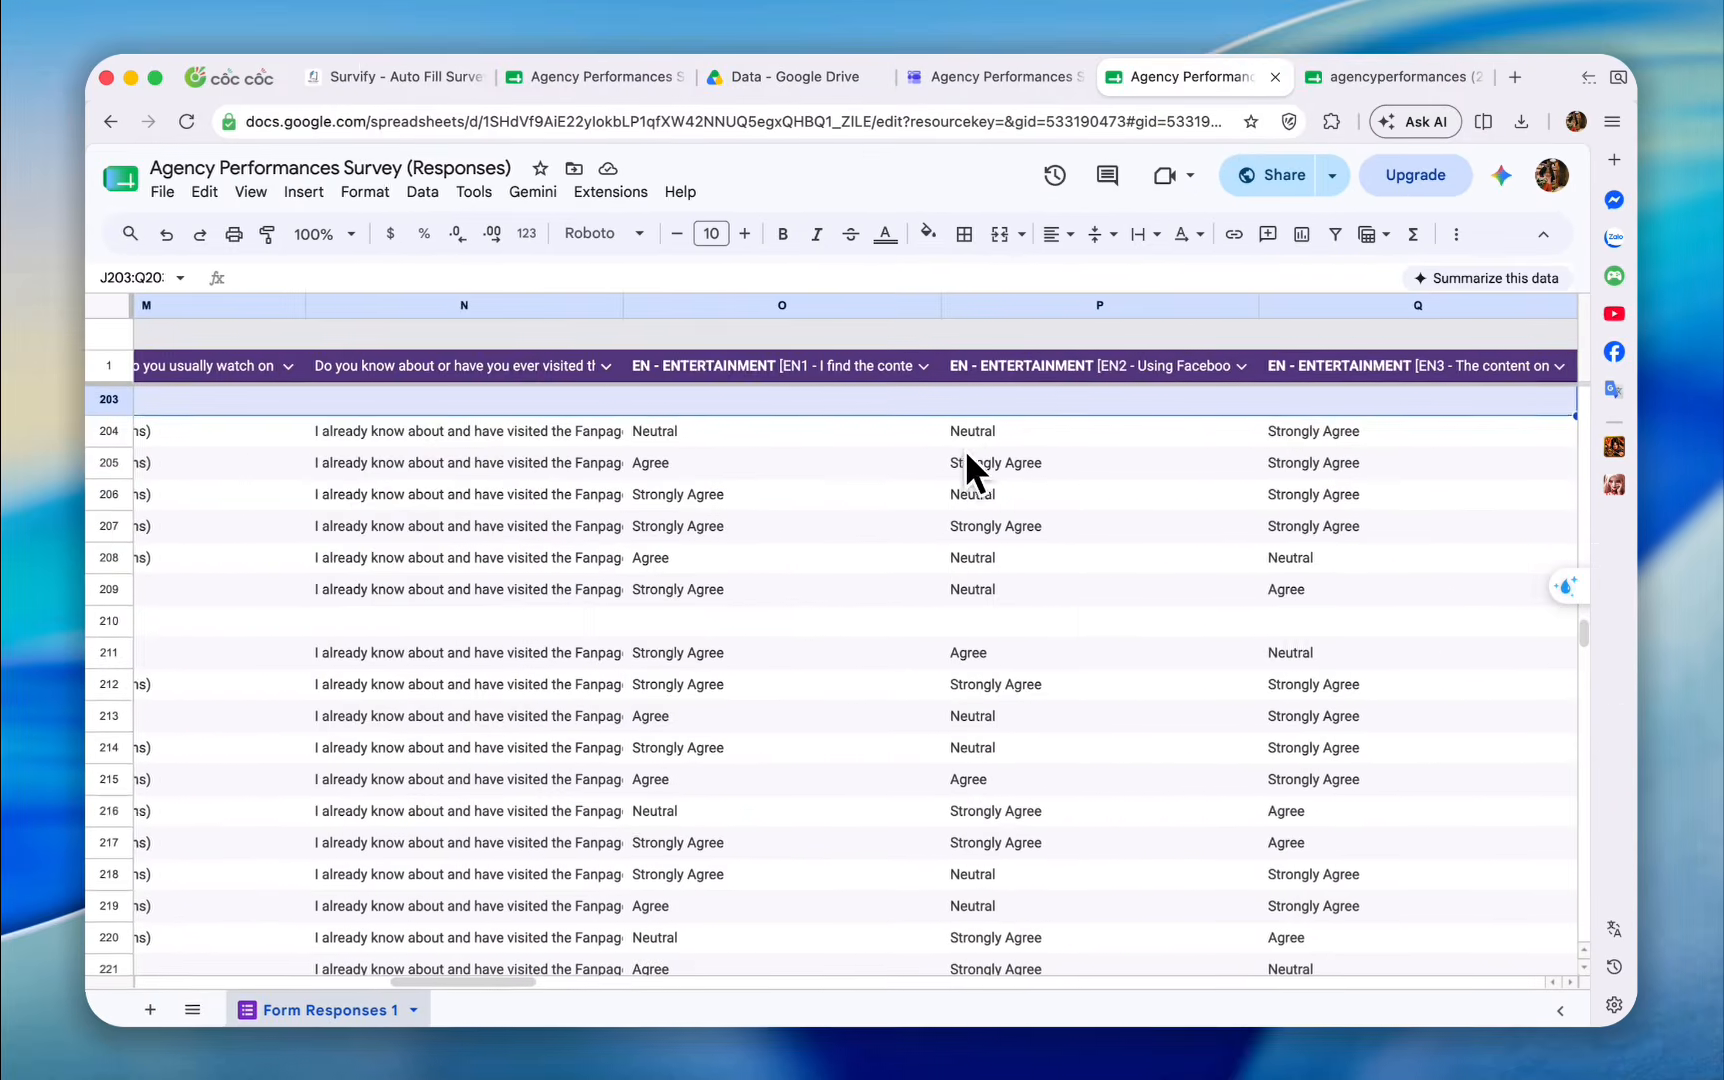
scroll(292, 616, left, 20)
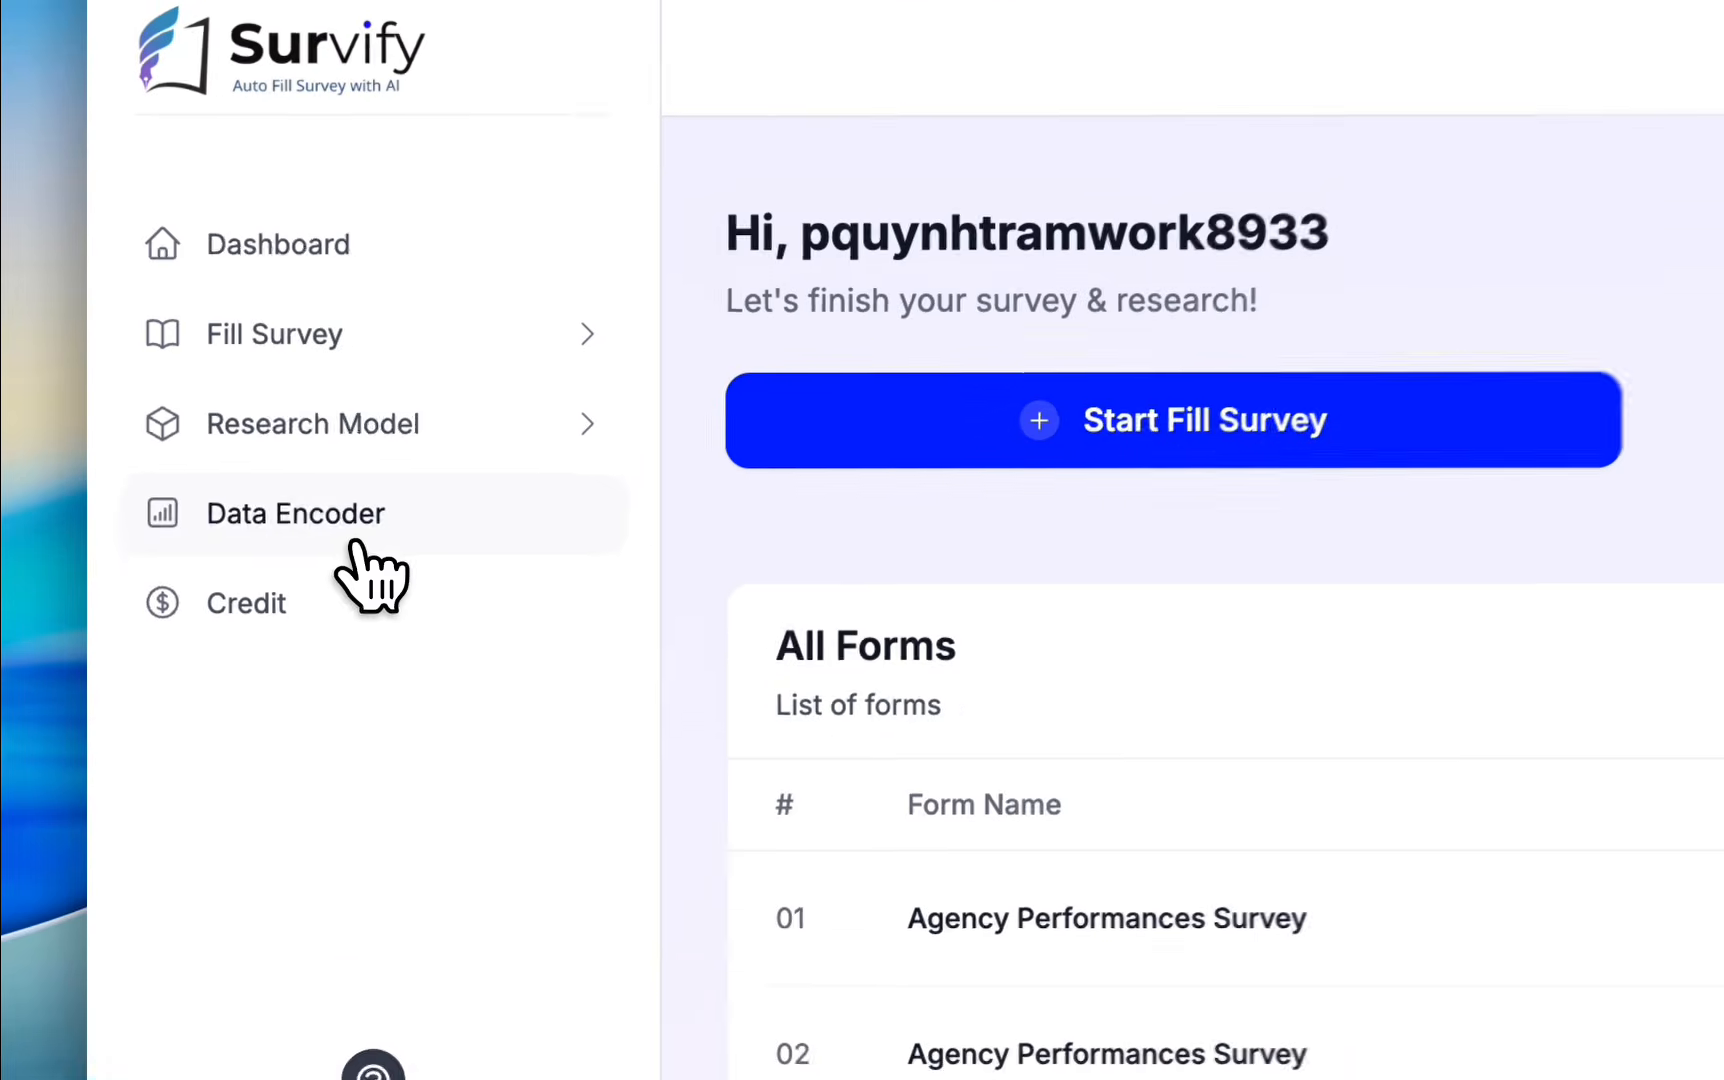
Open Survify's Data Encoder and review the edit survey link and sheet data link fields it requires.
click(340, 528)
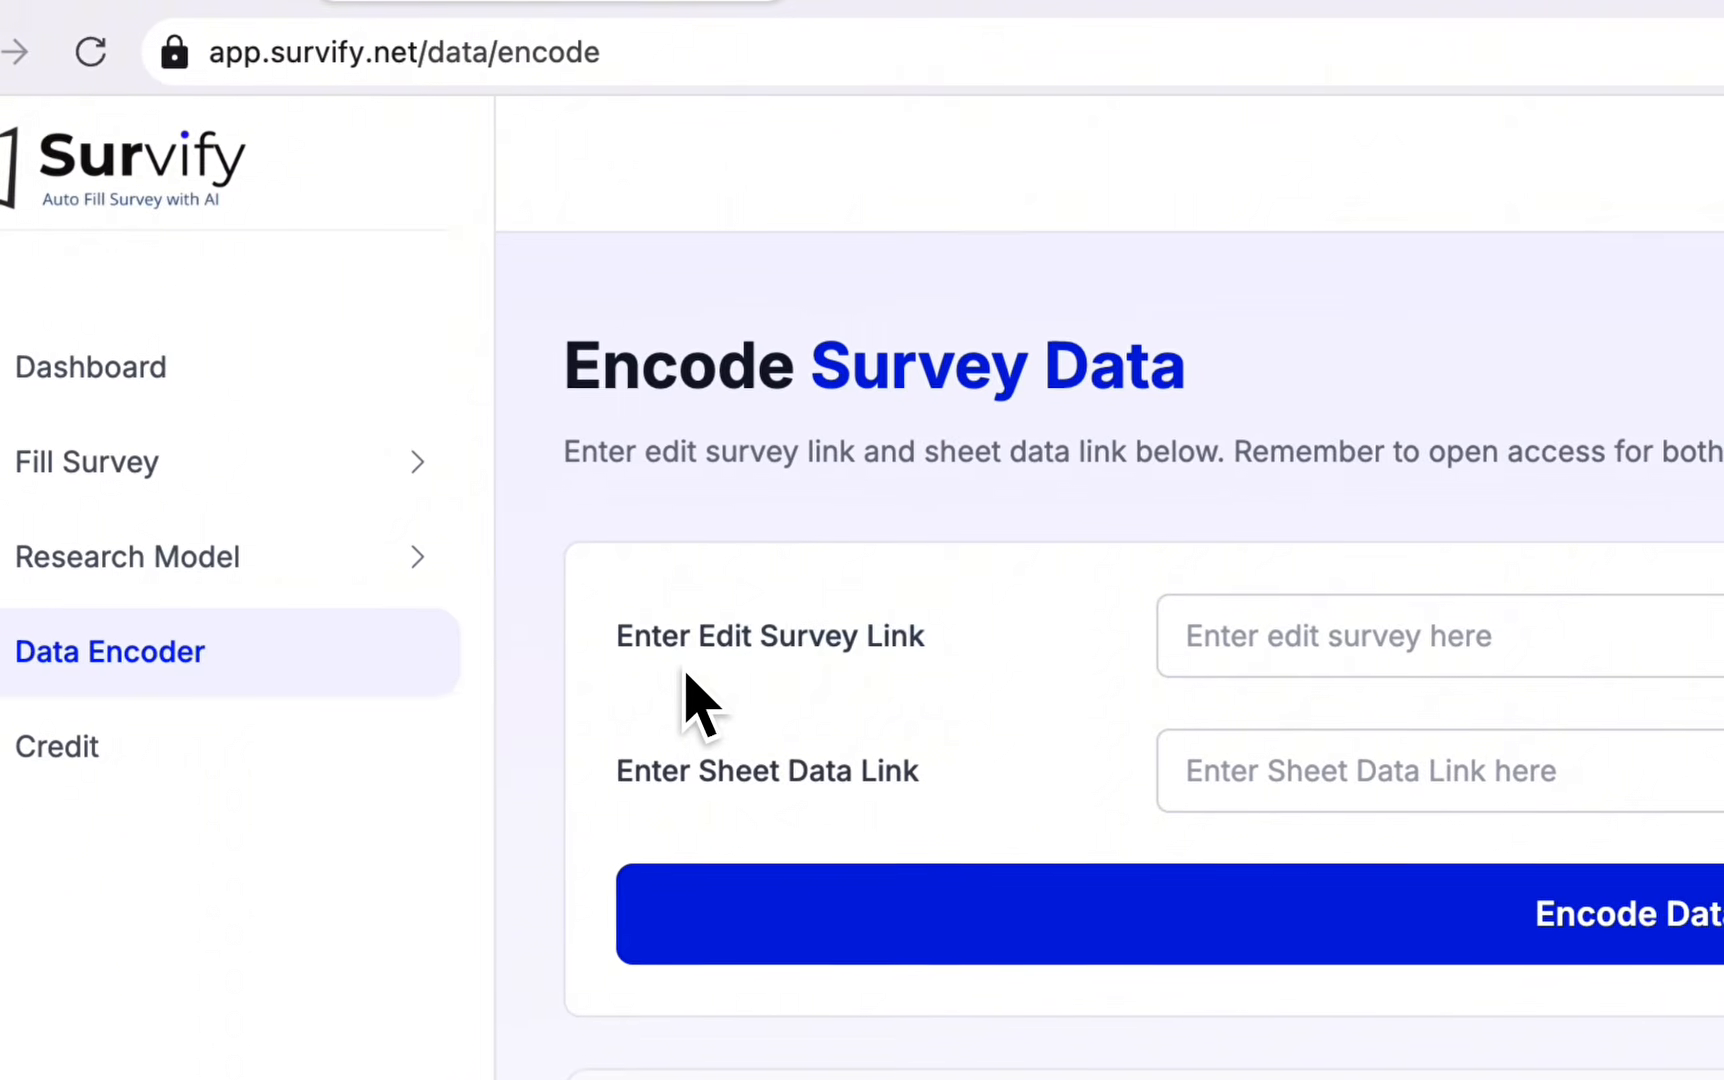
drag(925, 640, 704, 685)
drag(935, 816, 718, 830)
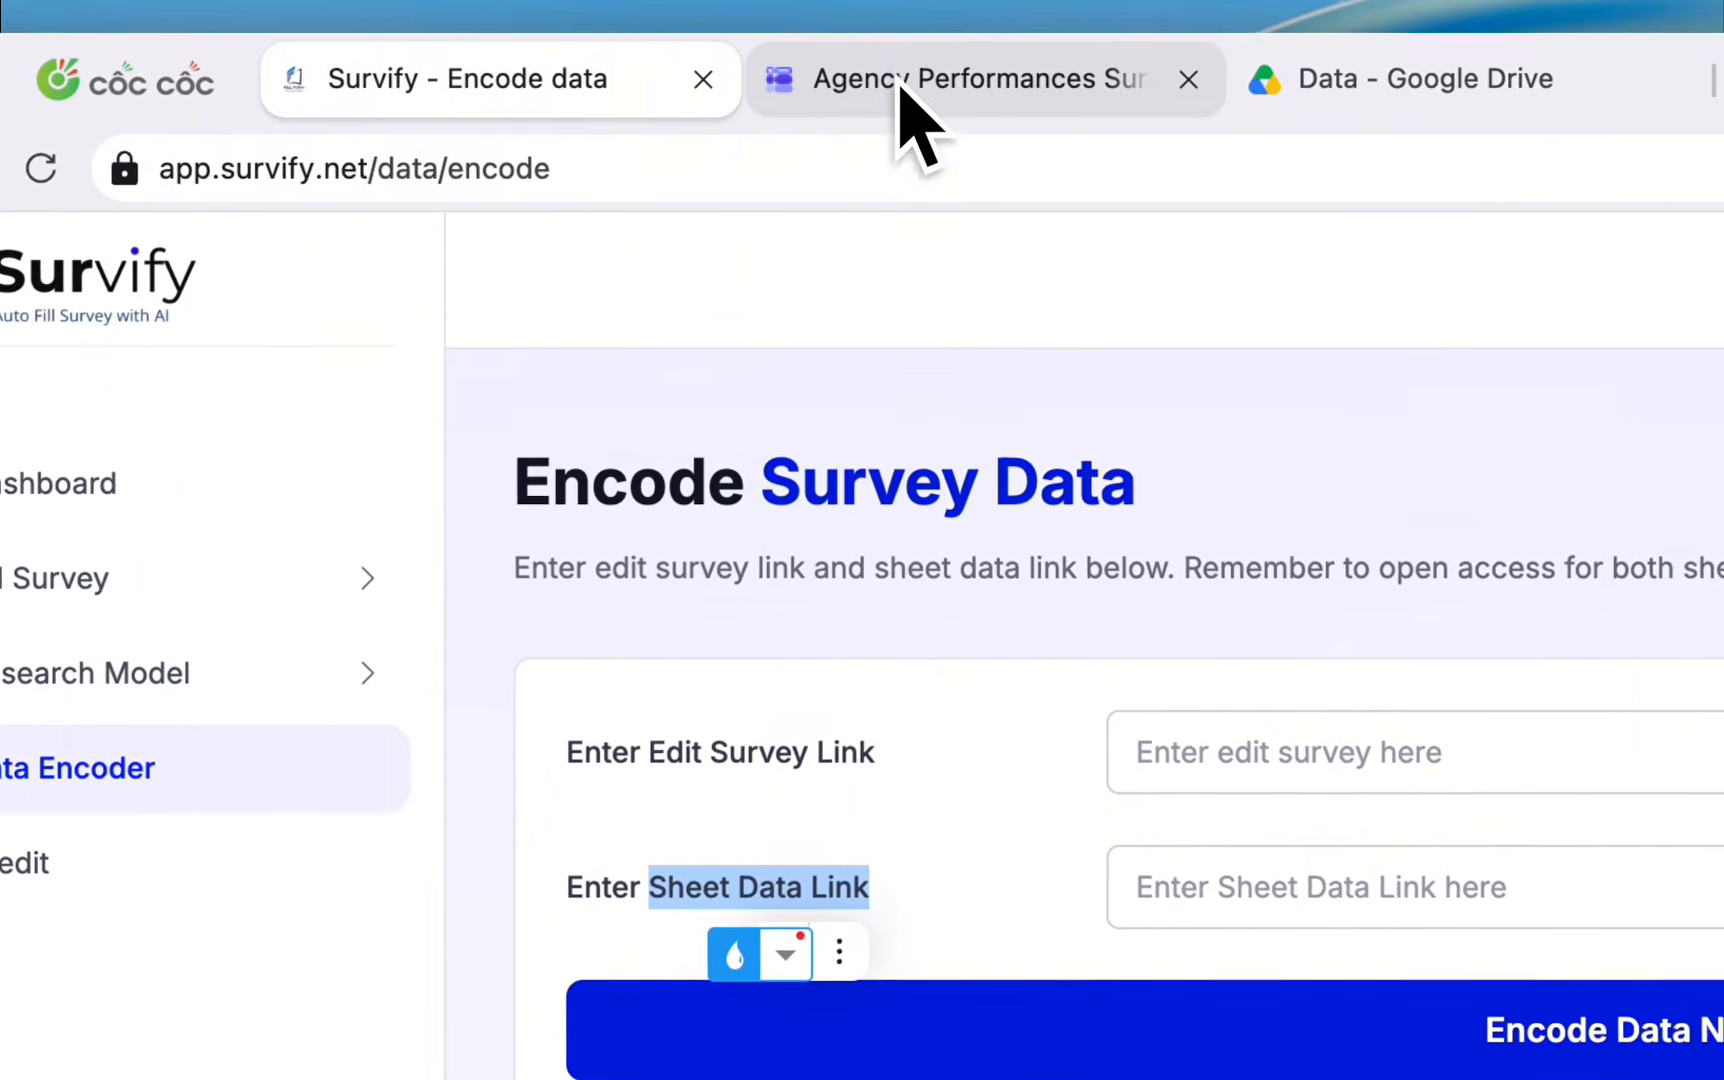
Copy the Agency Performances Survey form's edit link from Google Forms and paste it into Survify's edit survey link field.
click(912, 108)
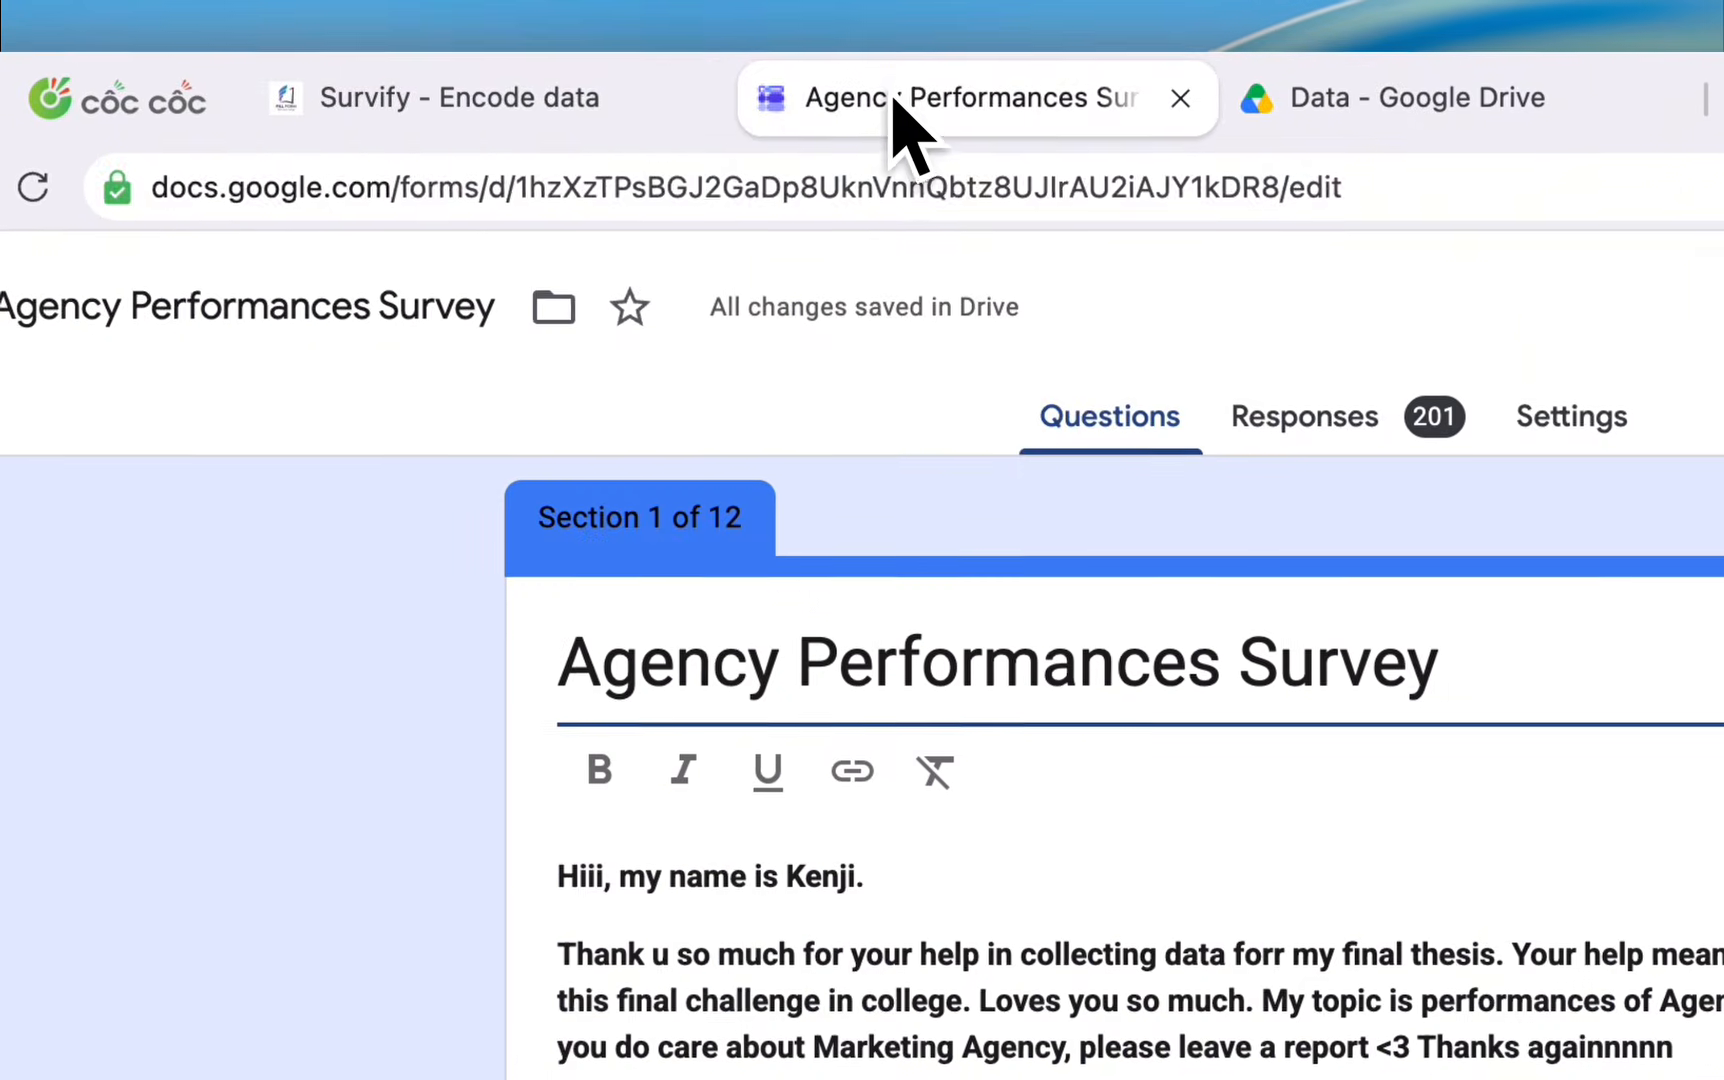
click(903, 190)
key(super+c)
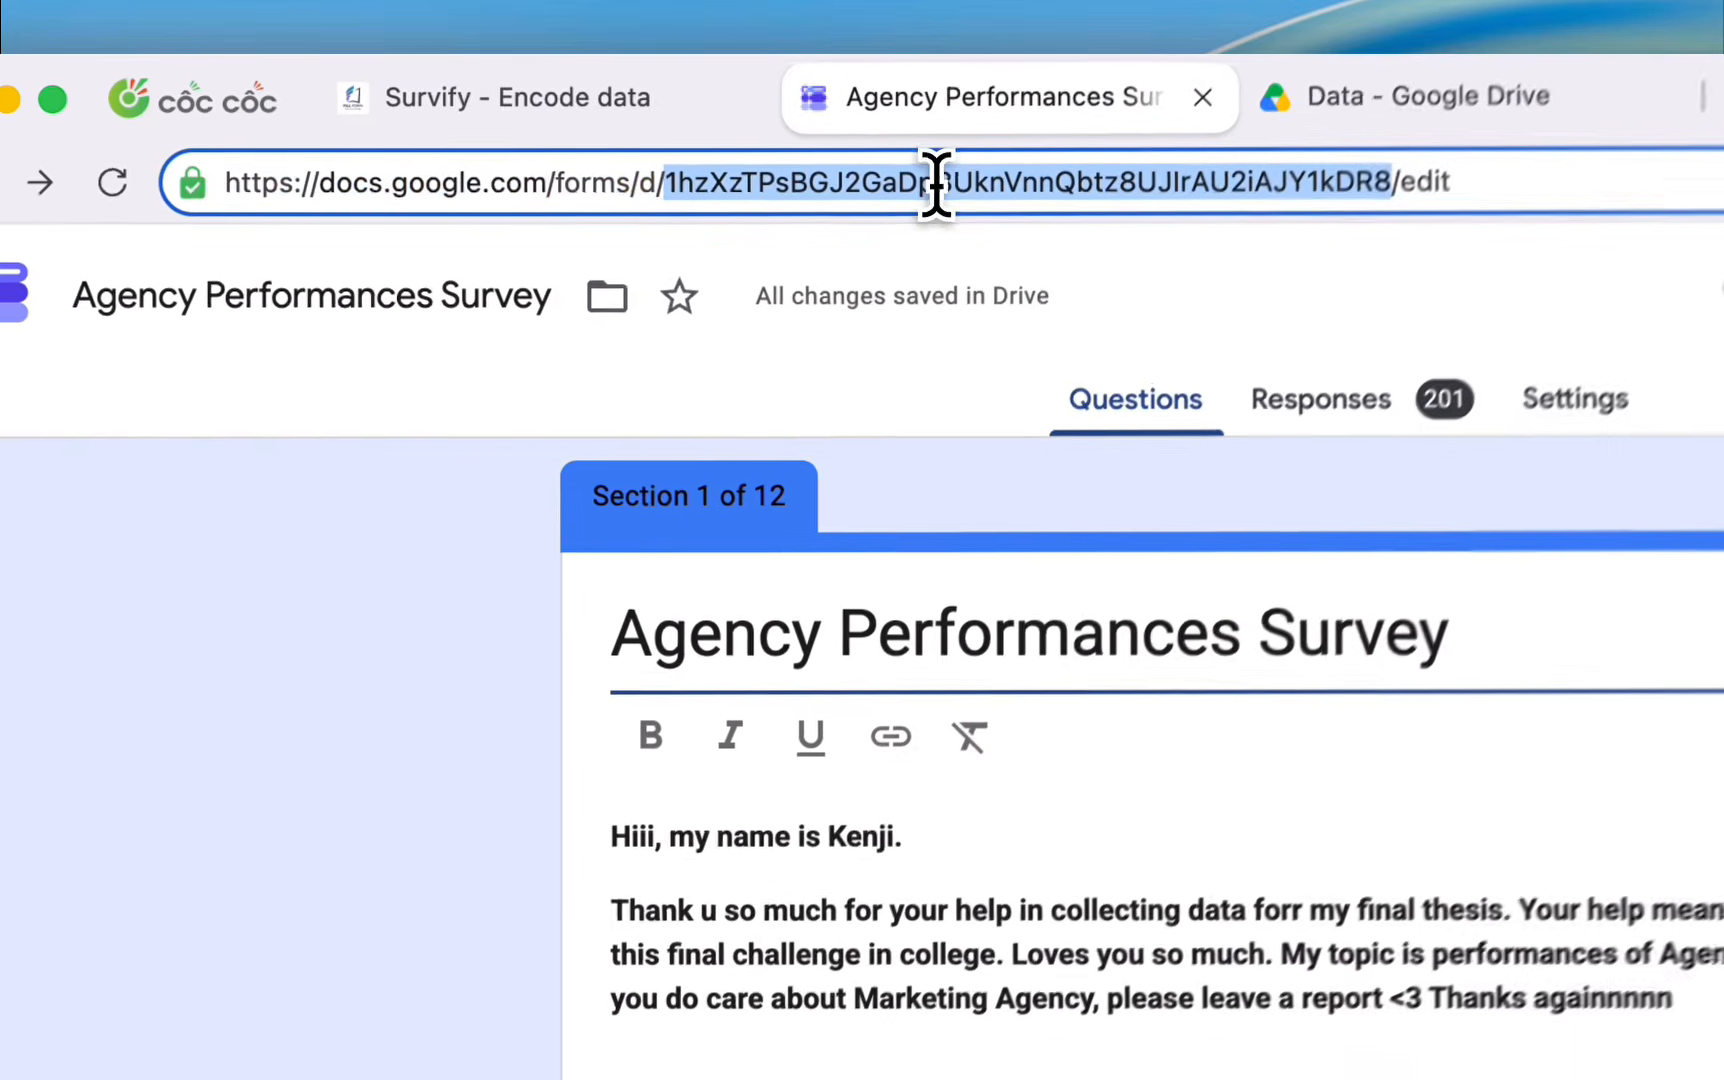
click(640, 112)
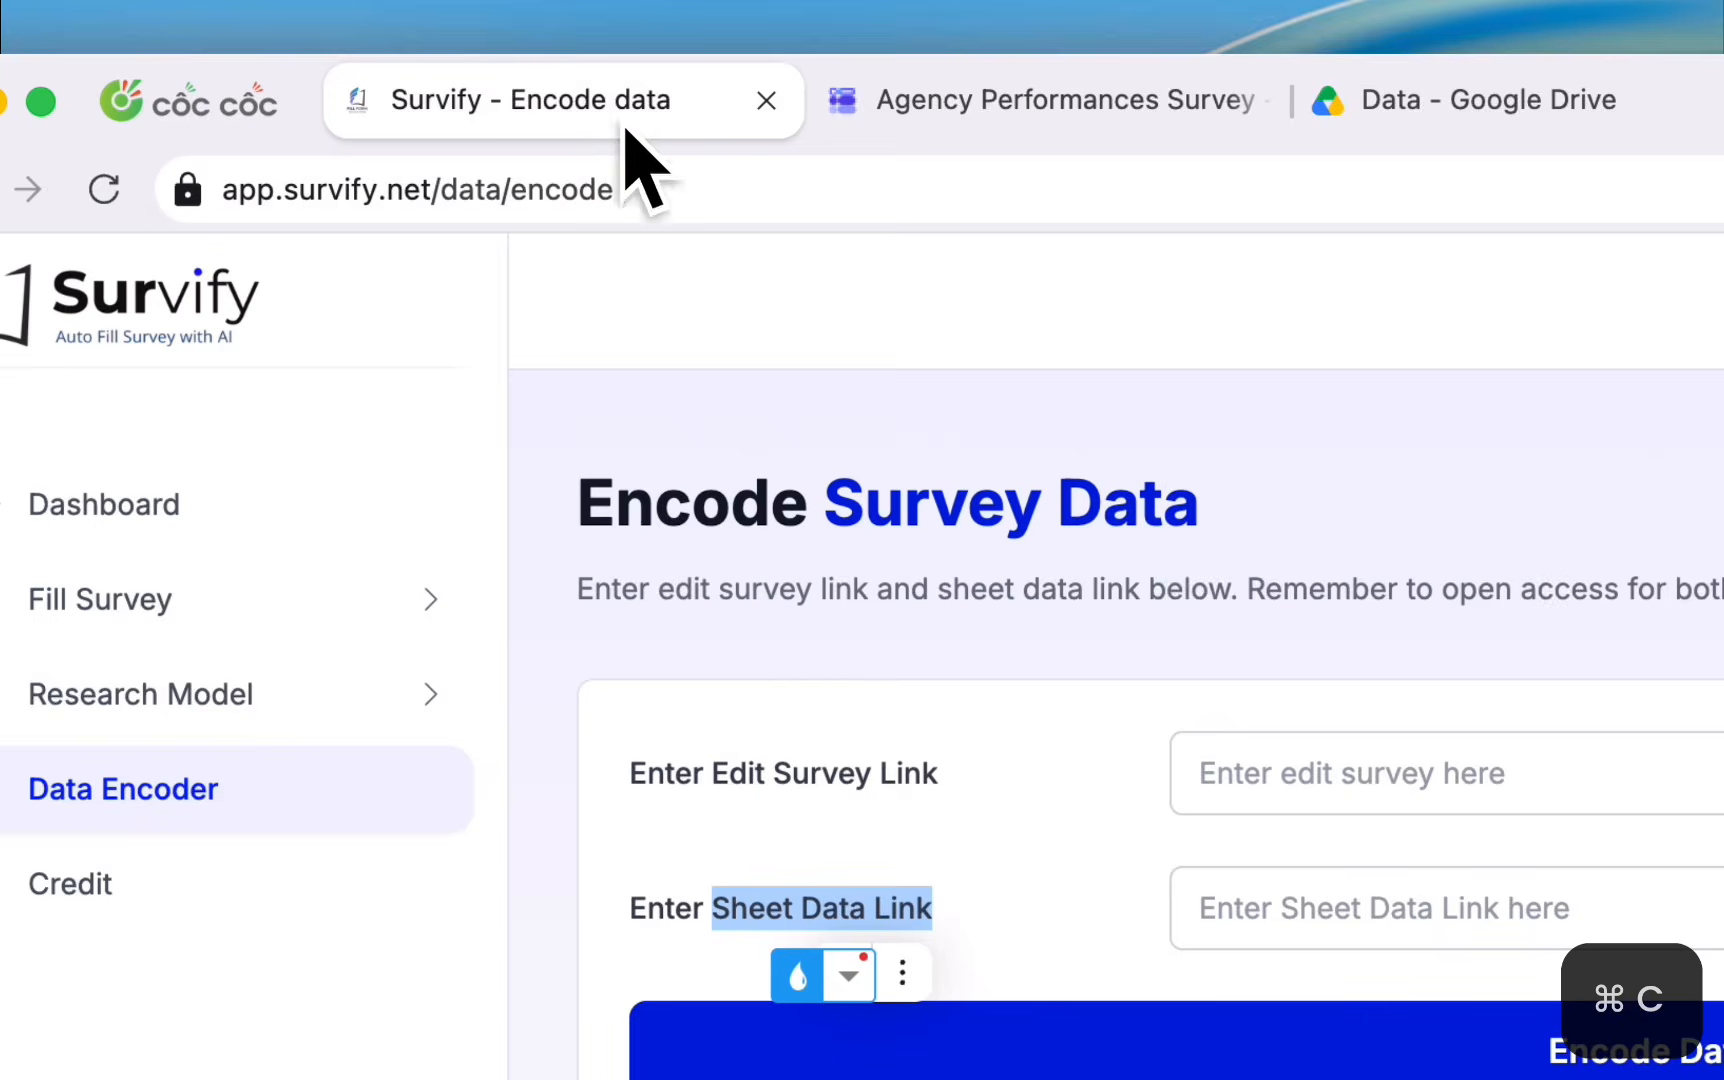
click(1495, 765)
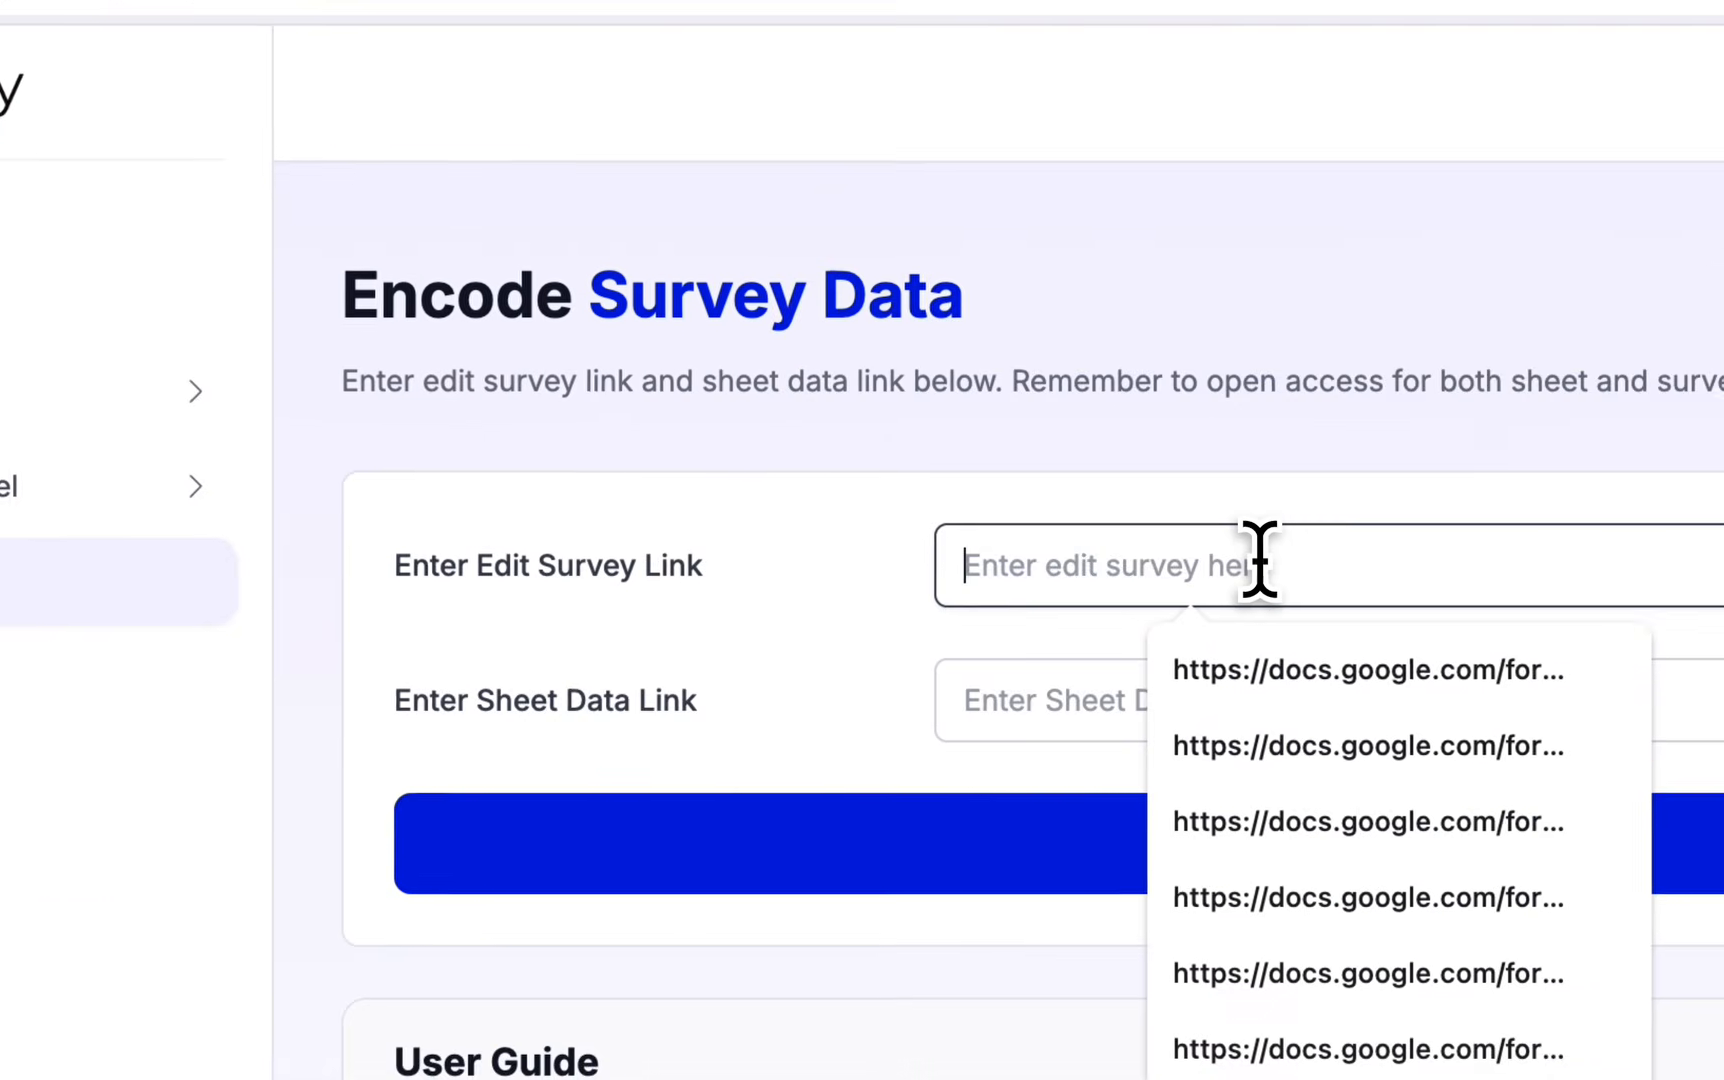
key(super+v)
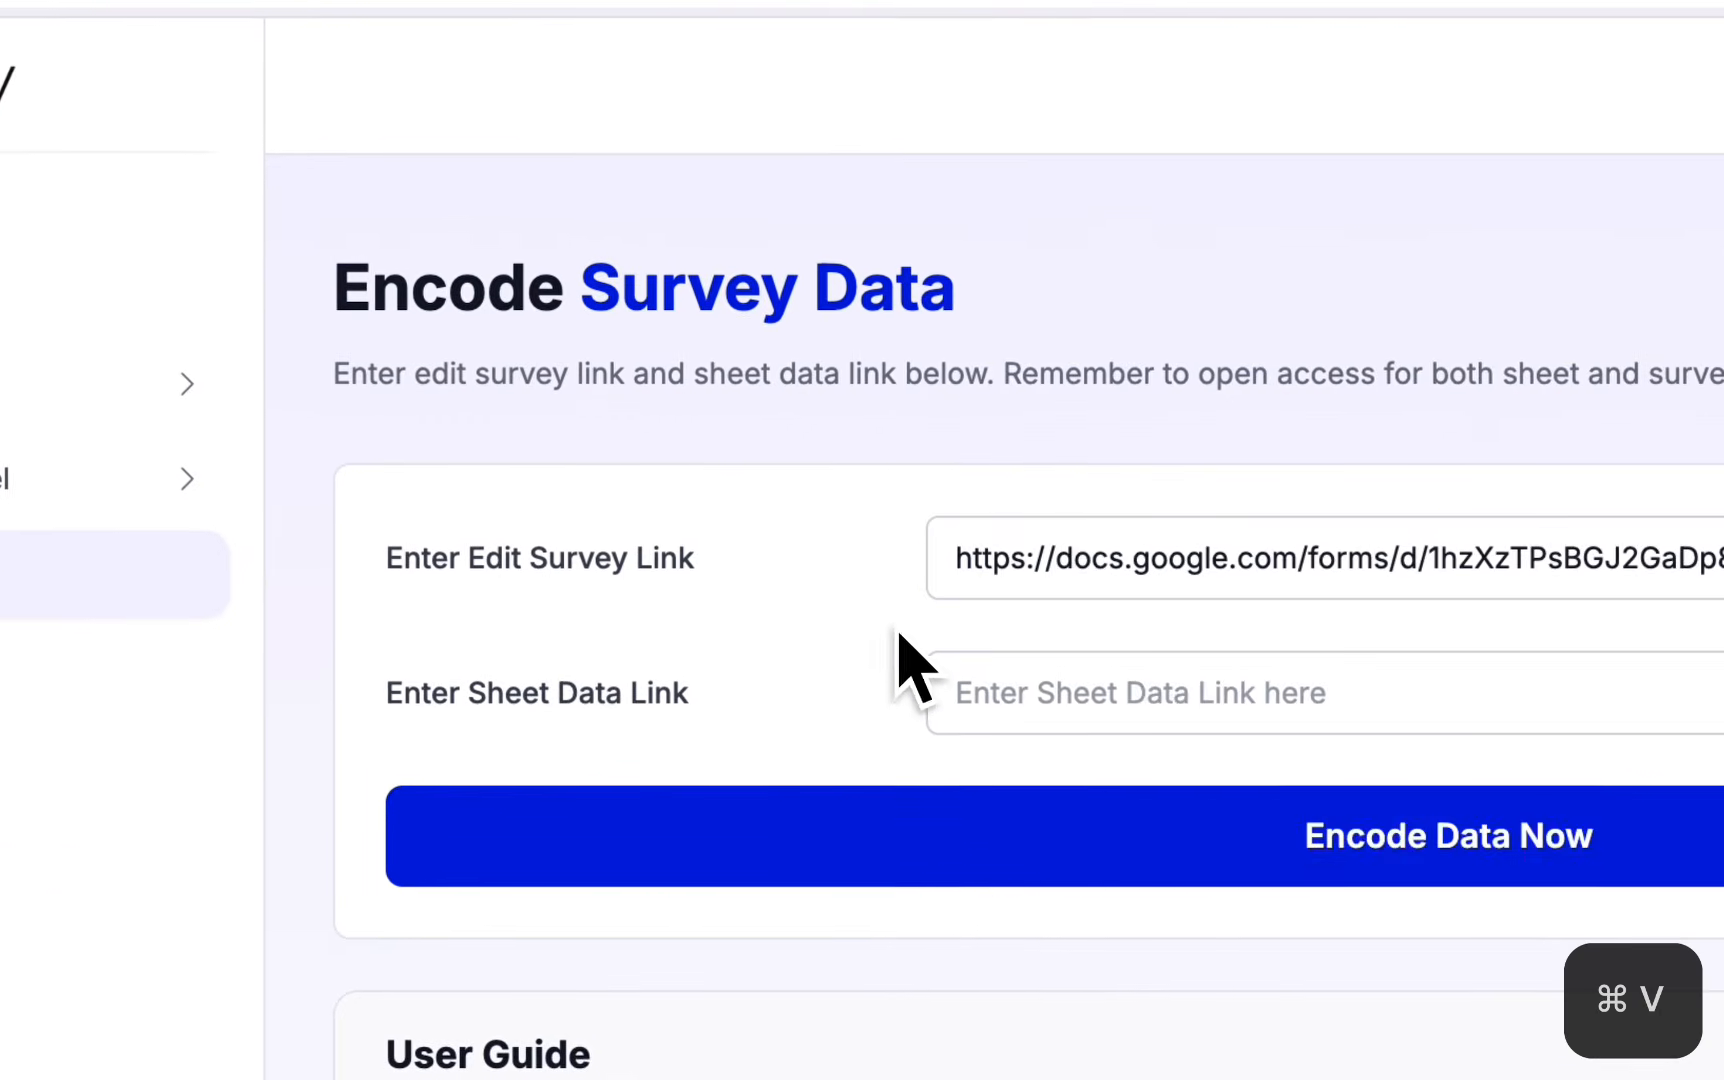
In Google Forms, unlink the Agency Performances Survey from its response sheet and link its responses to a newly created spreadsheet.
drag(697, 706, 470, 714)
click(790, 77)
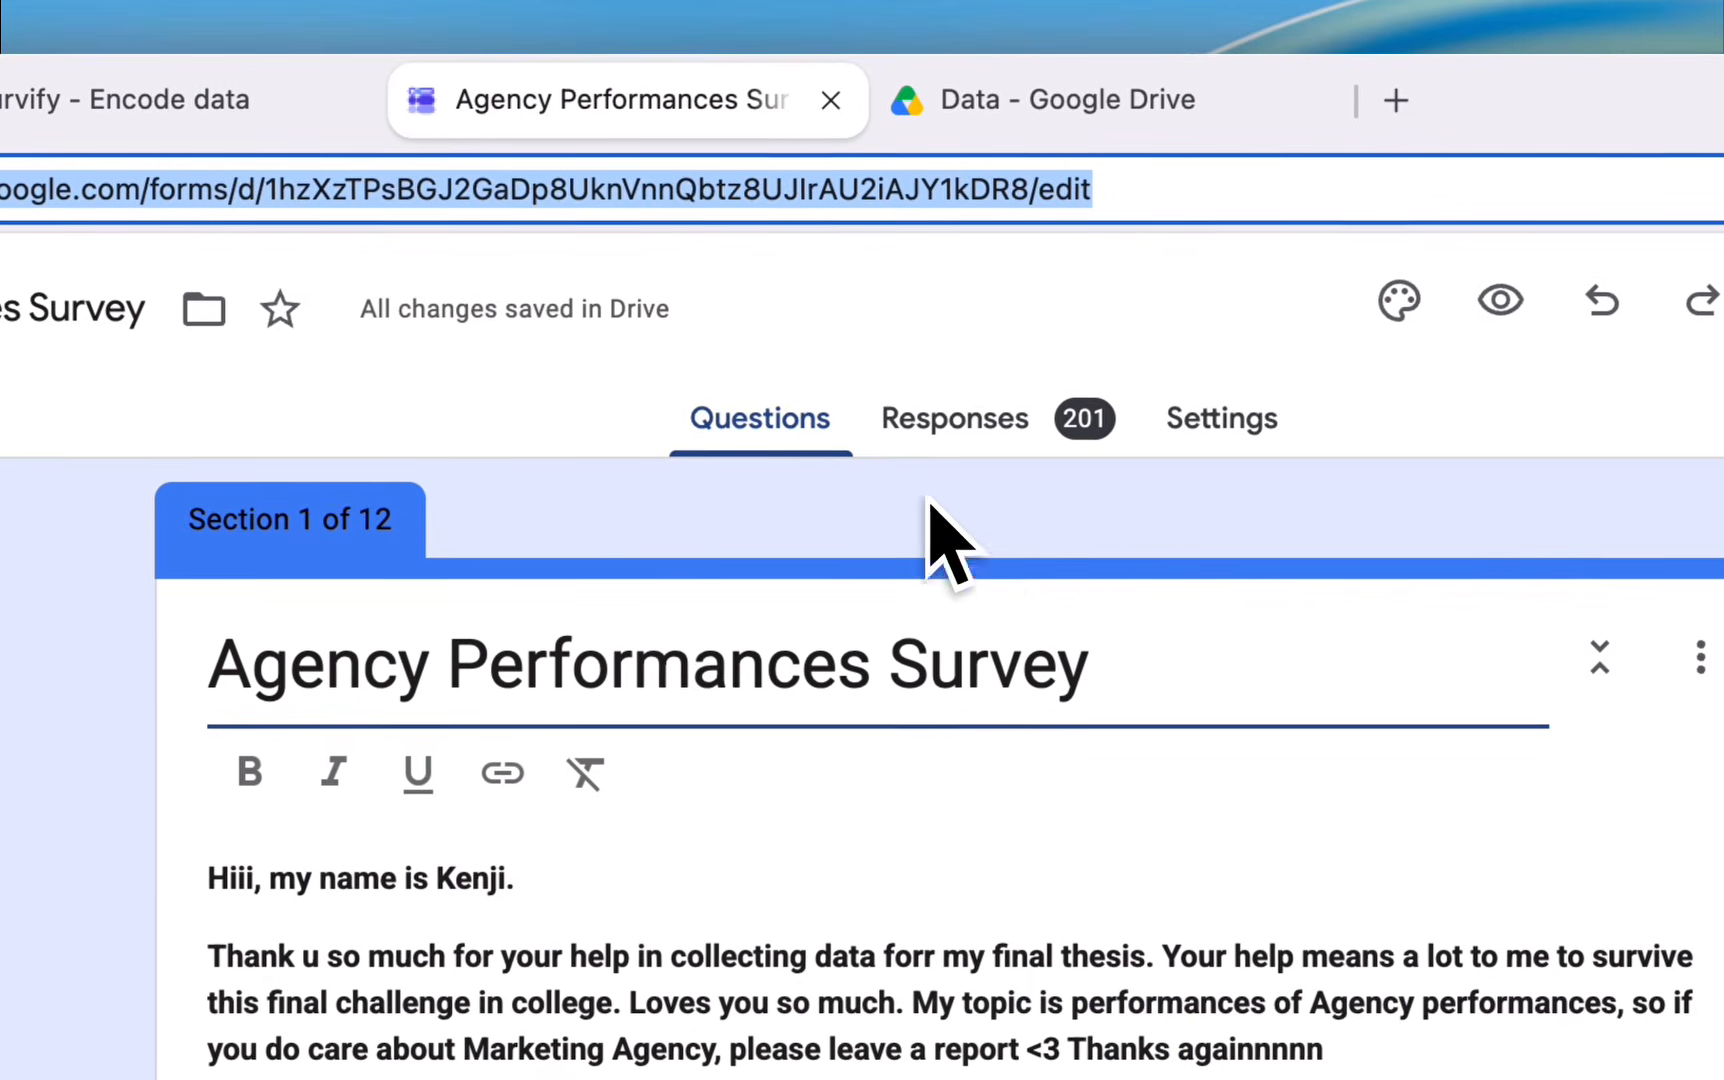
click(1025, 440)
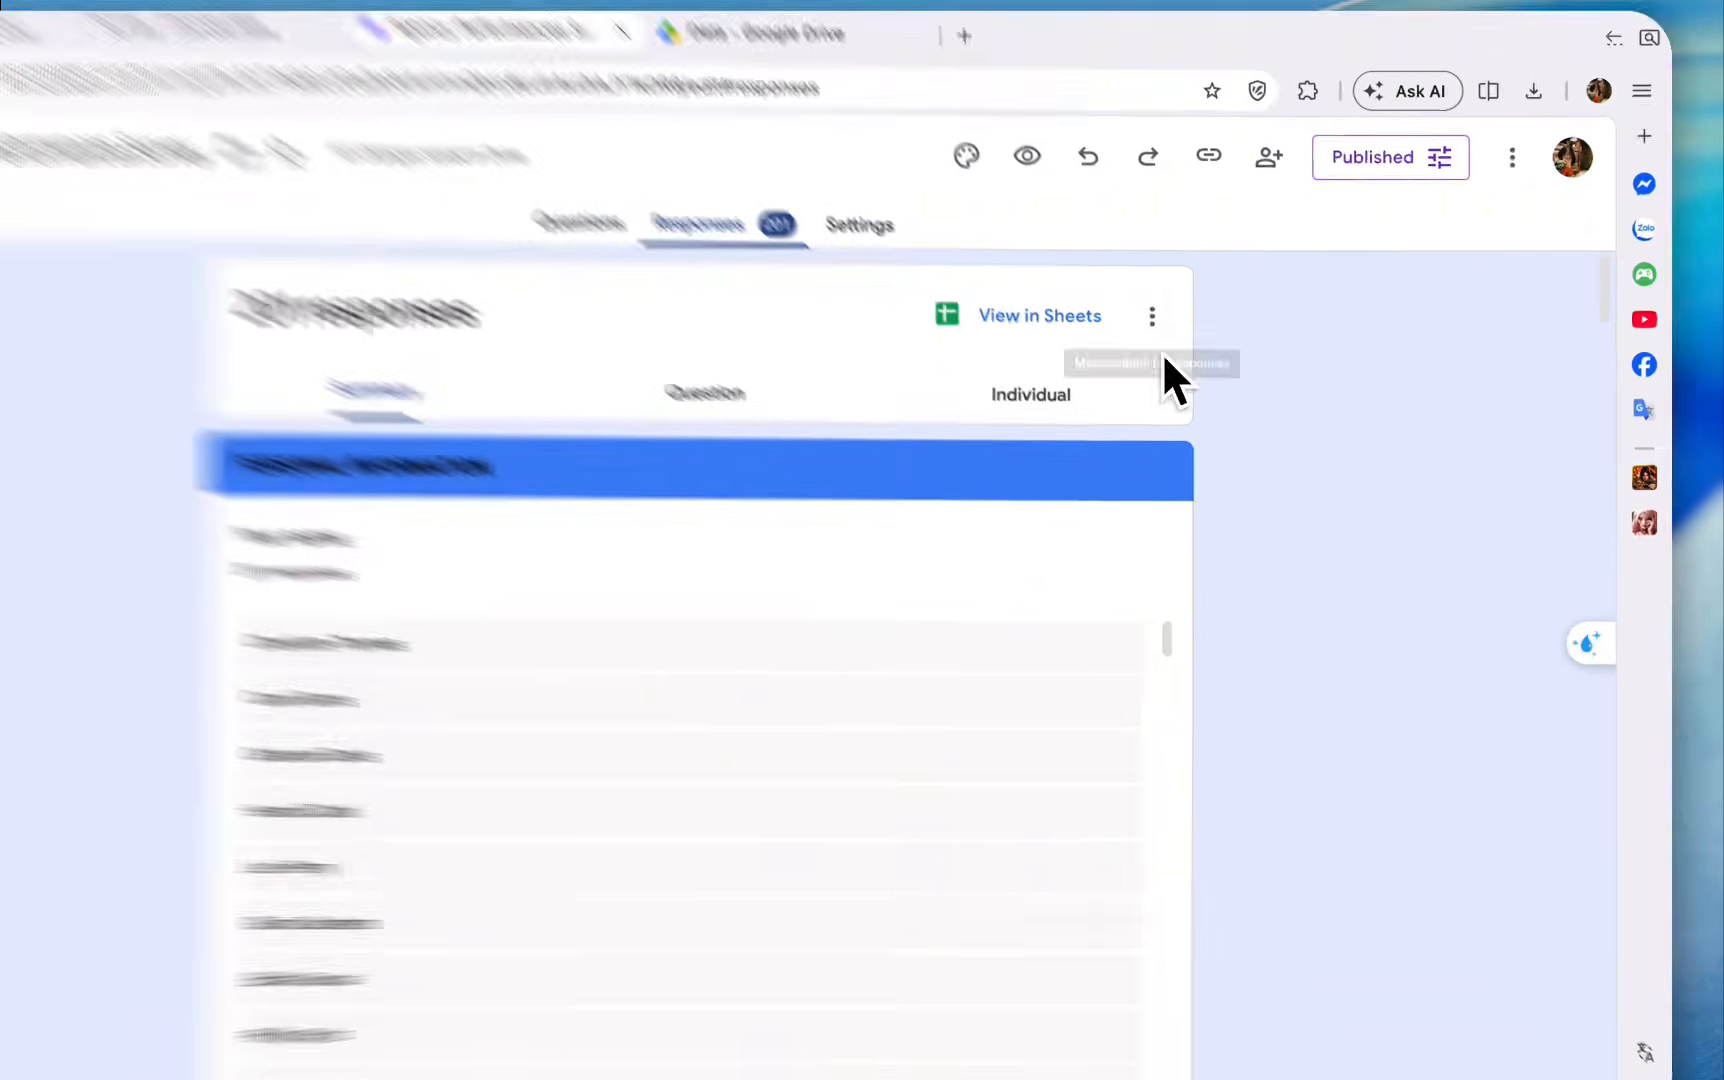
click(1201, 311)
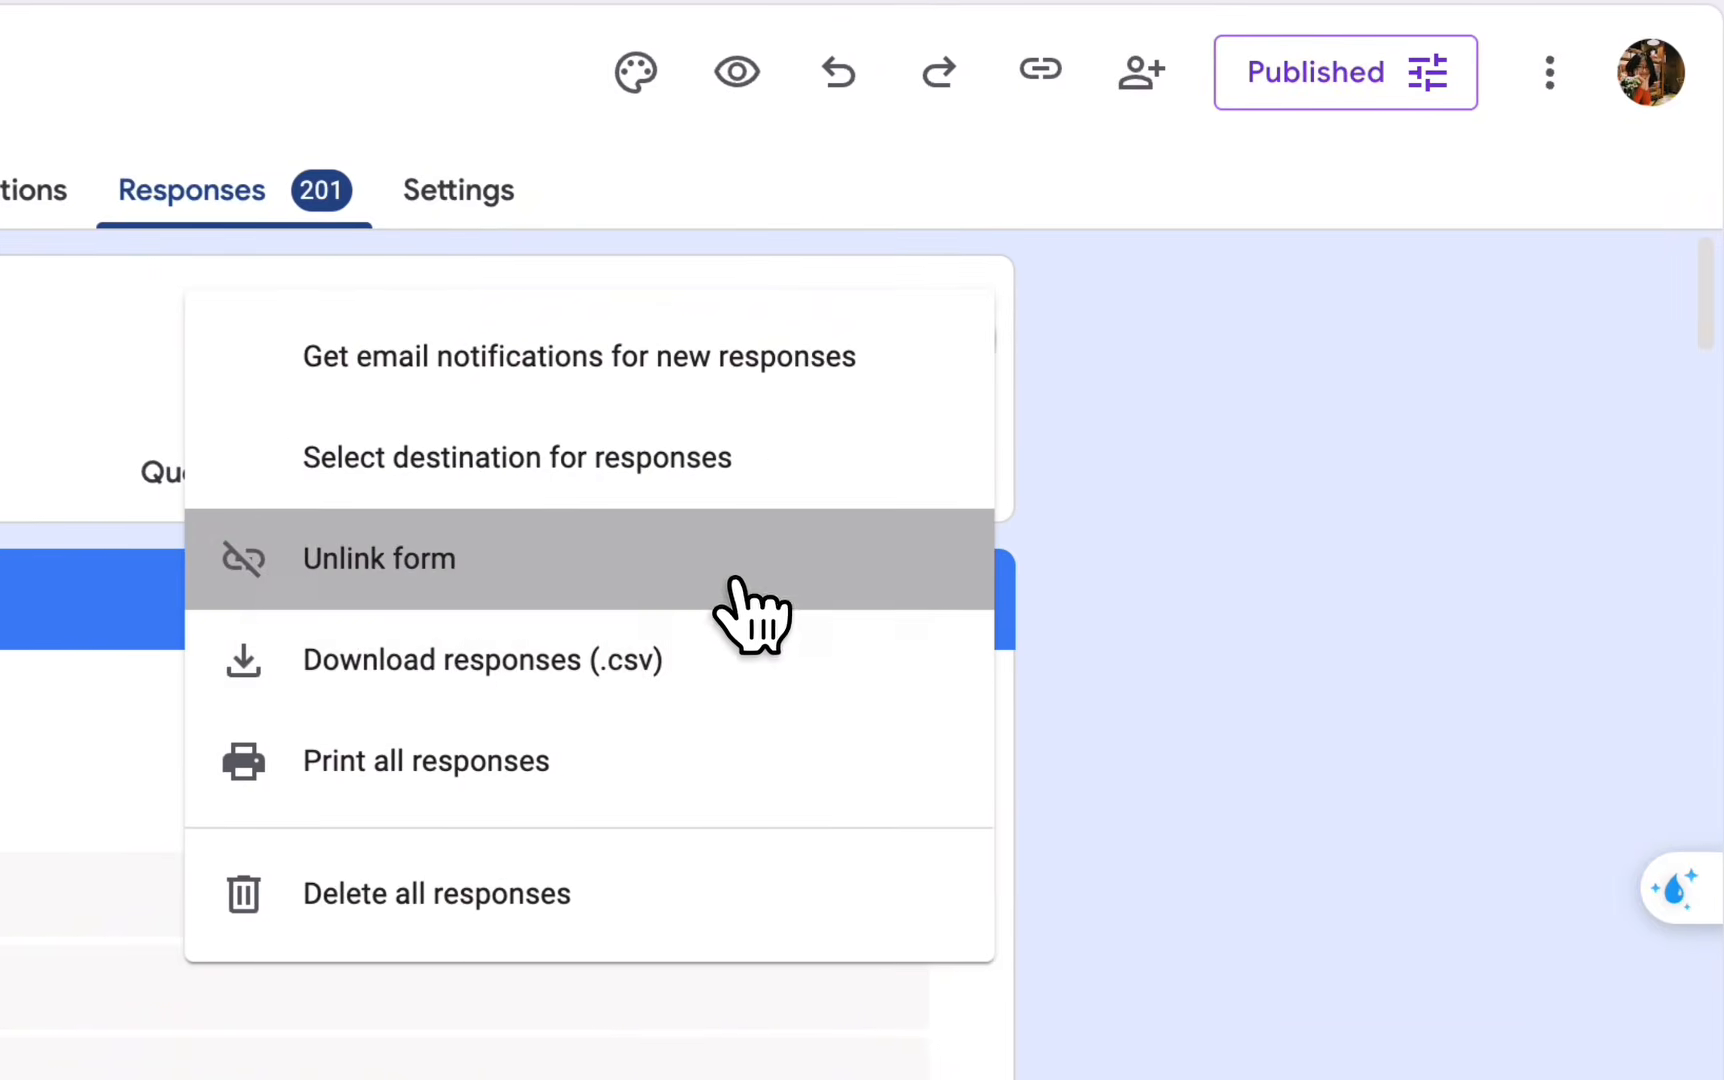
click(733, 585)
click(533, 468)
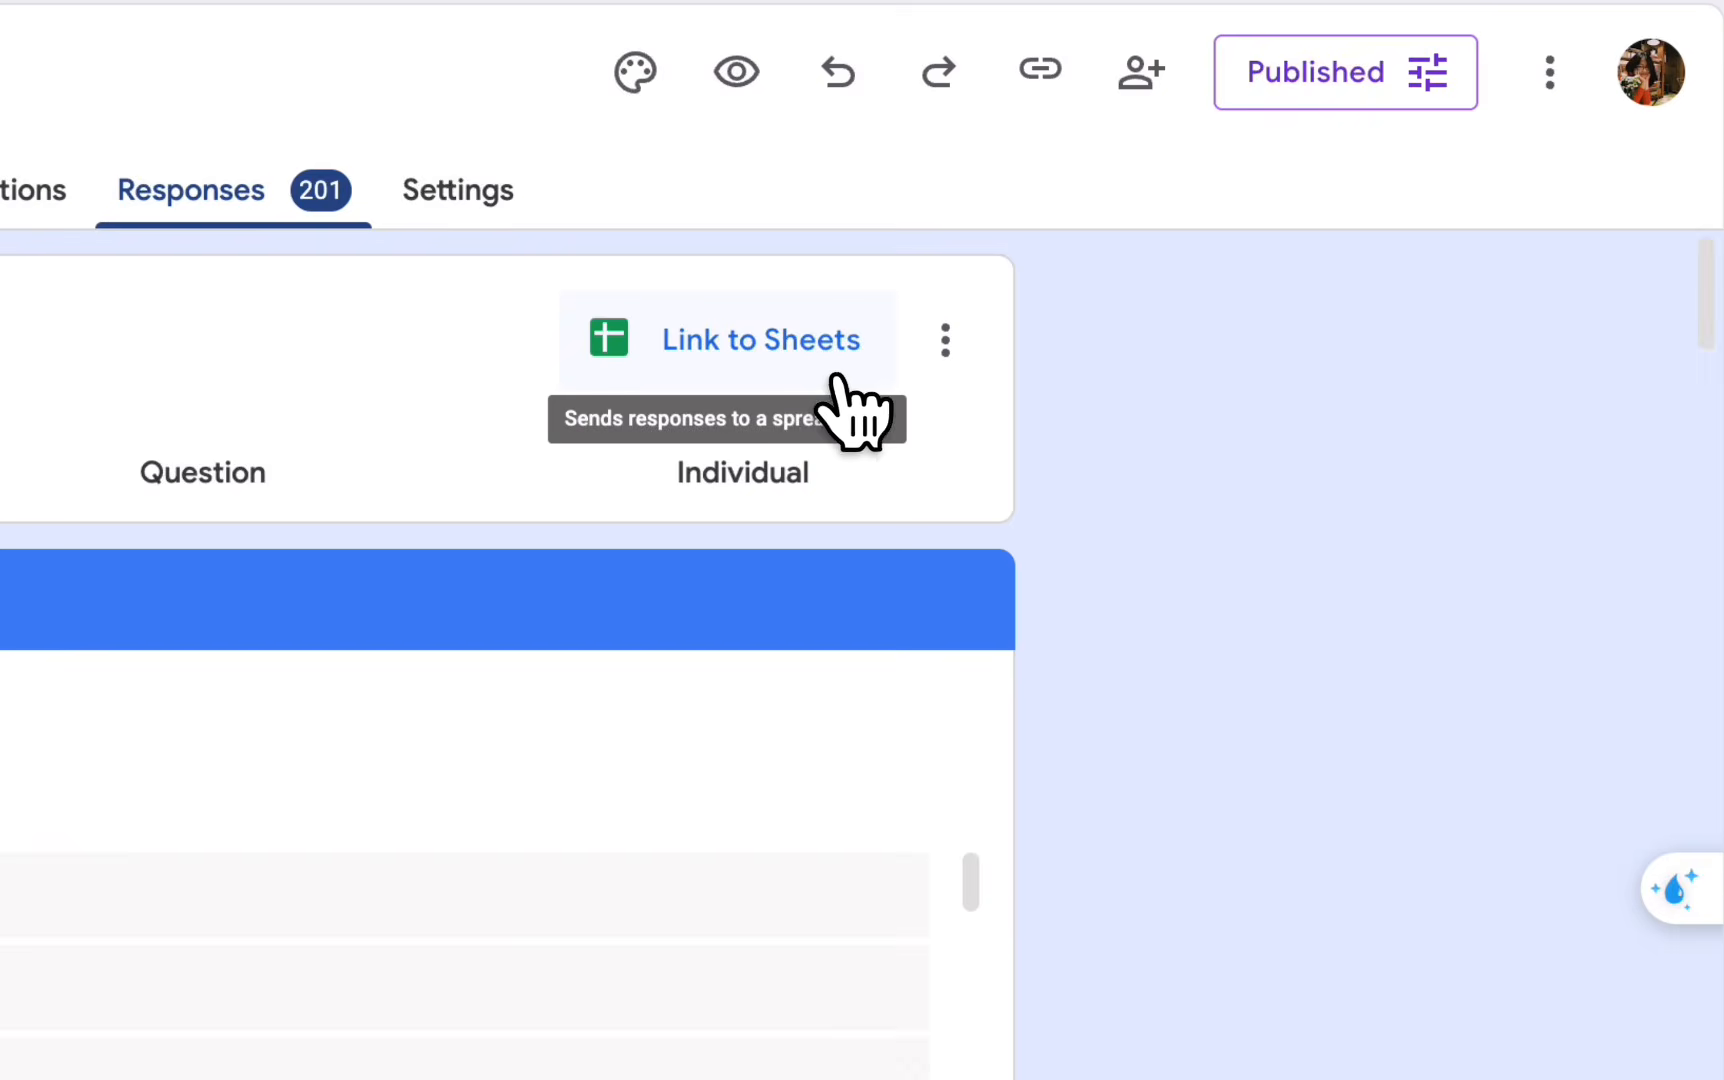
click(833, 378)
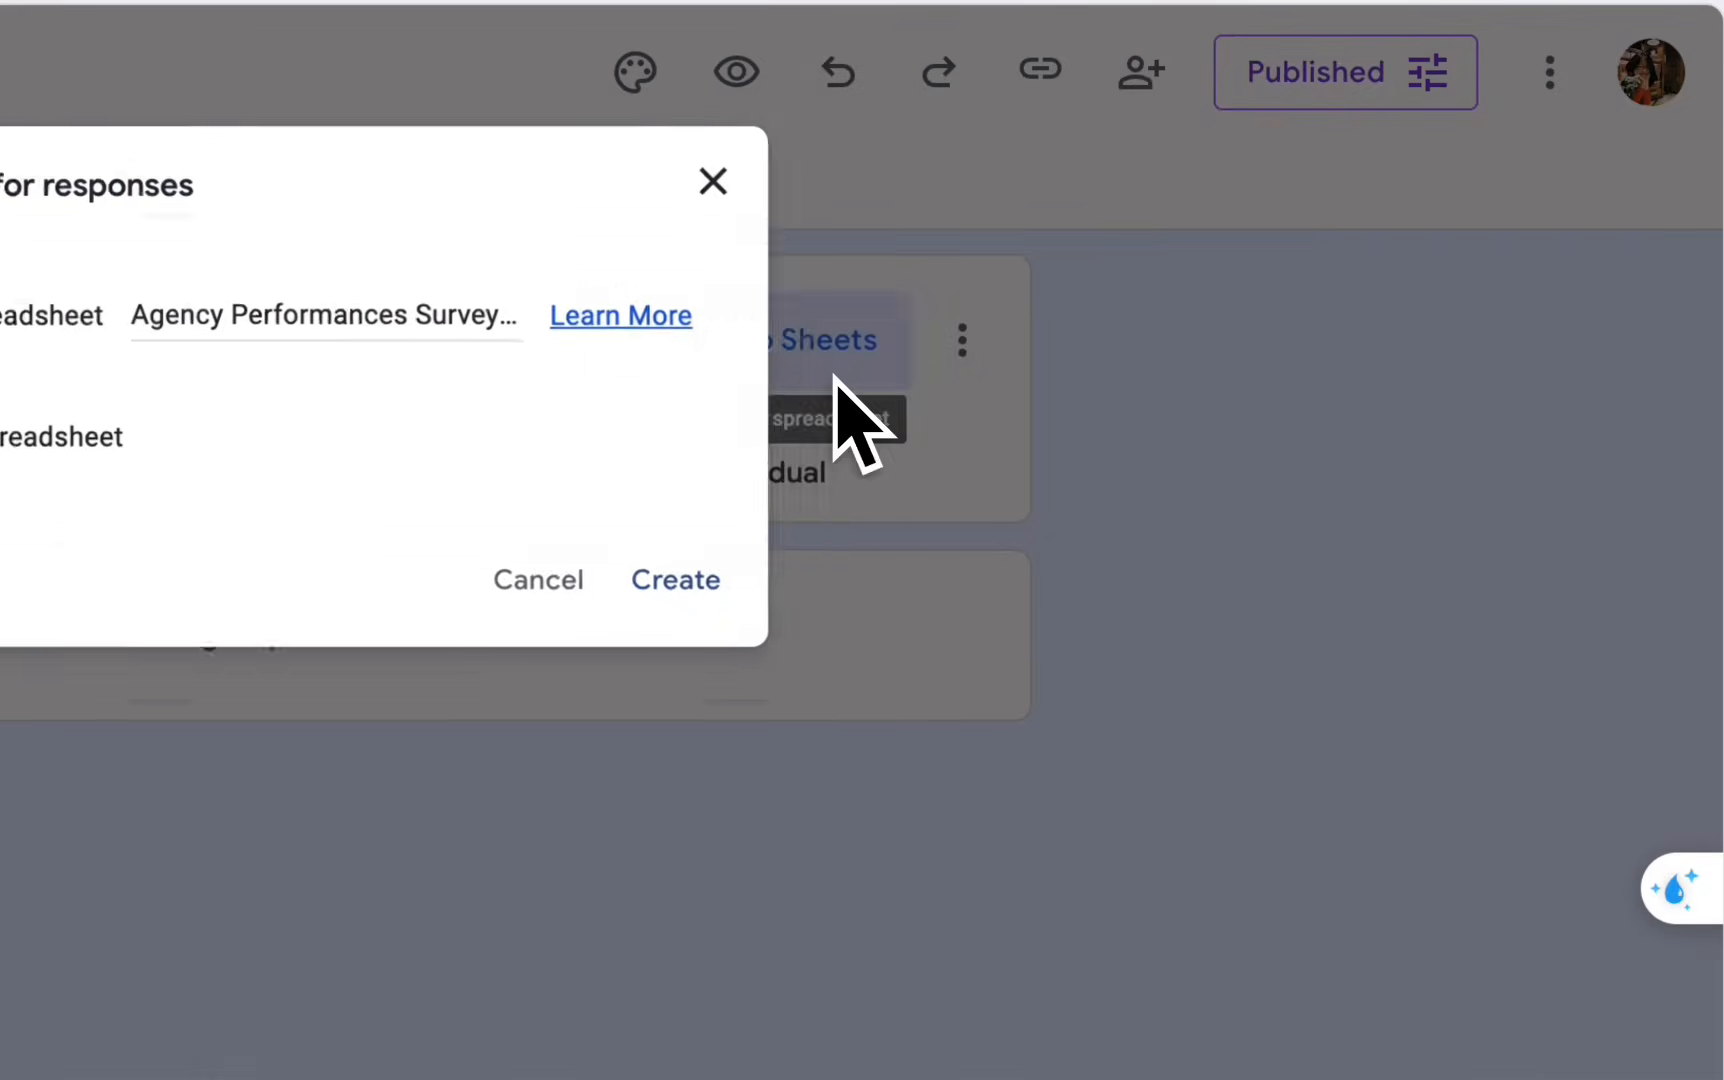
click(735, 618)
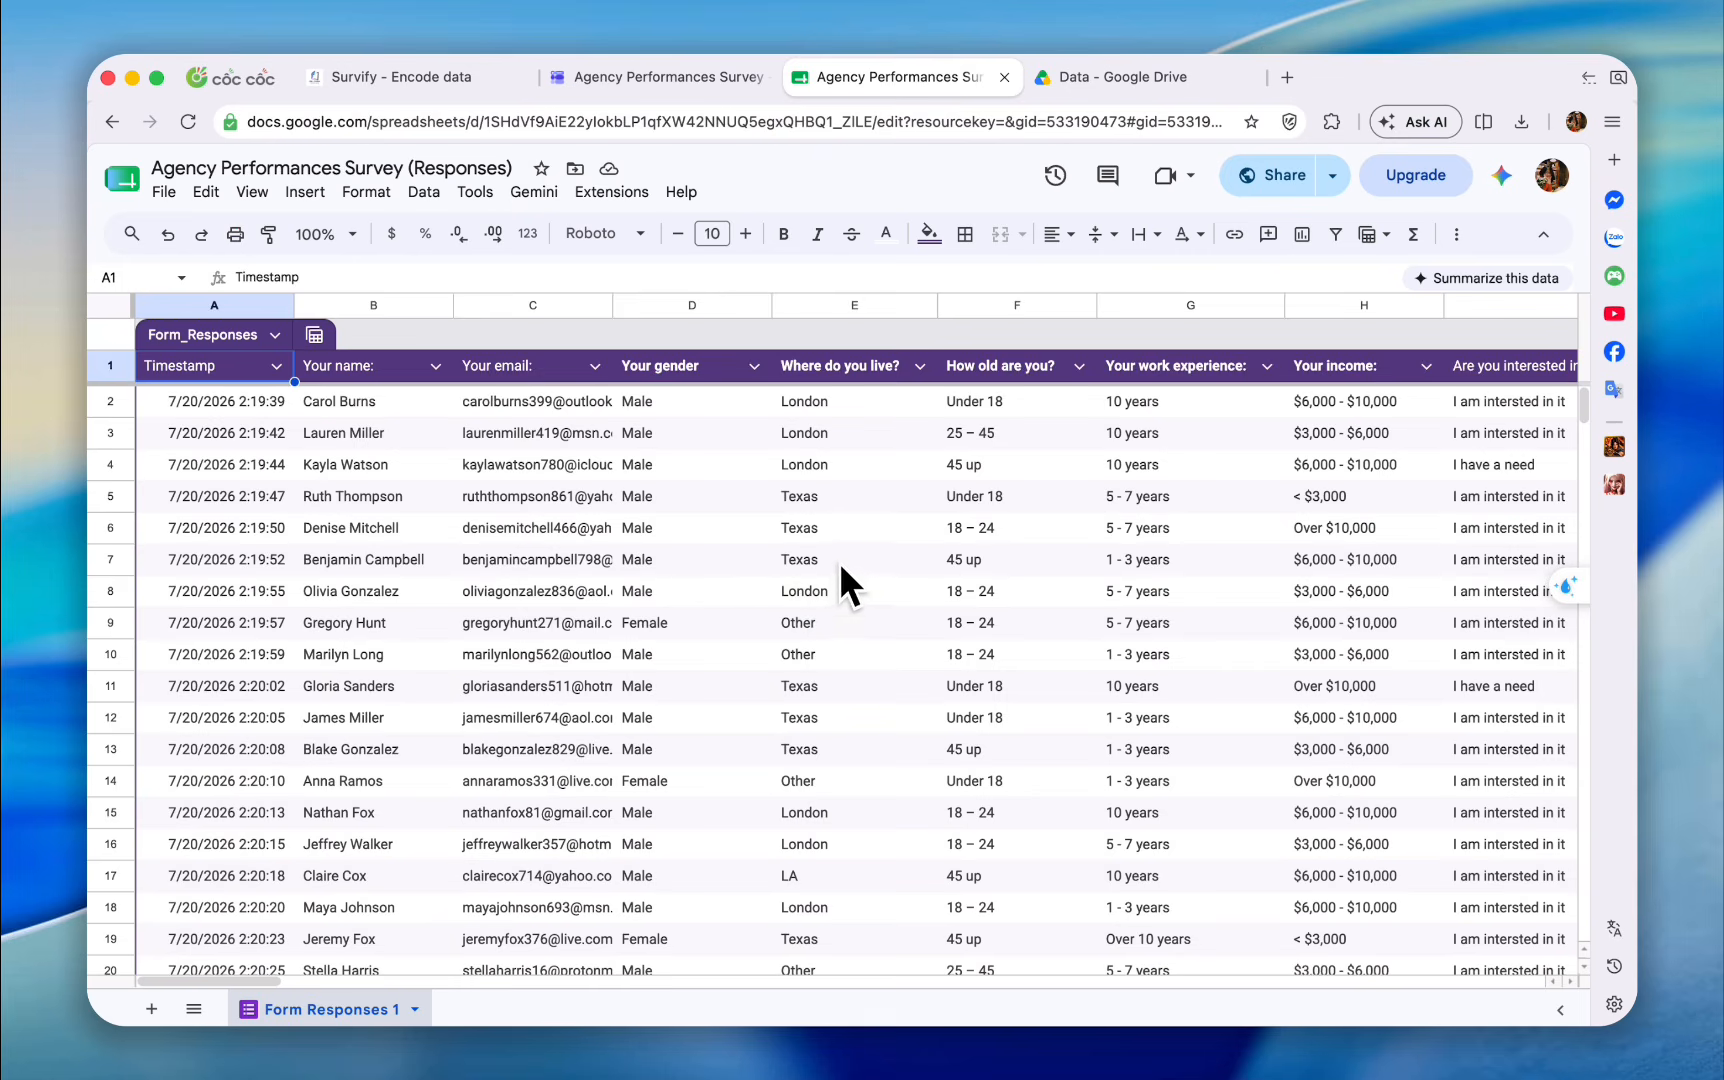
Copy the response spreadsheet's link into Survify's sheet data link field and encode the survey data.
click(704, 121)
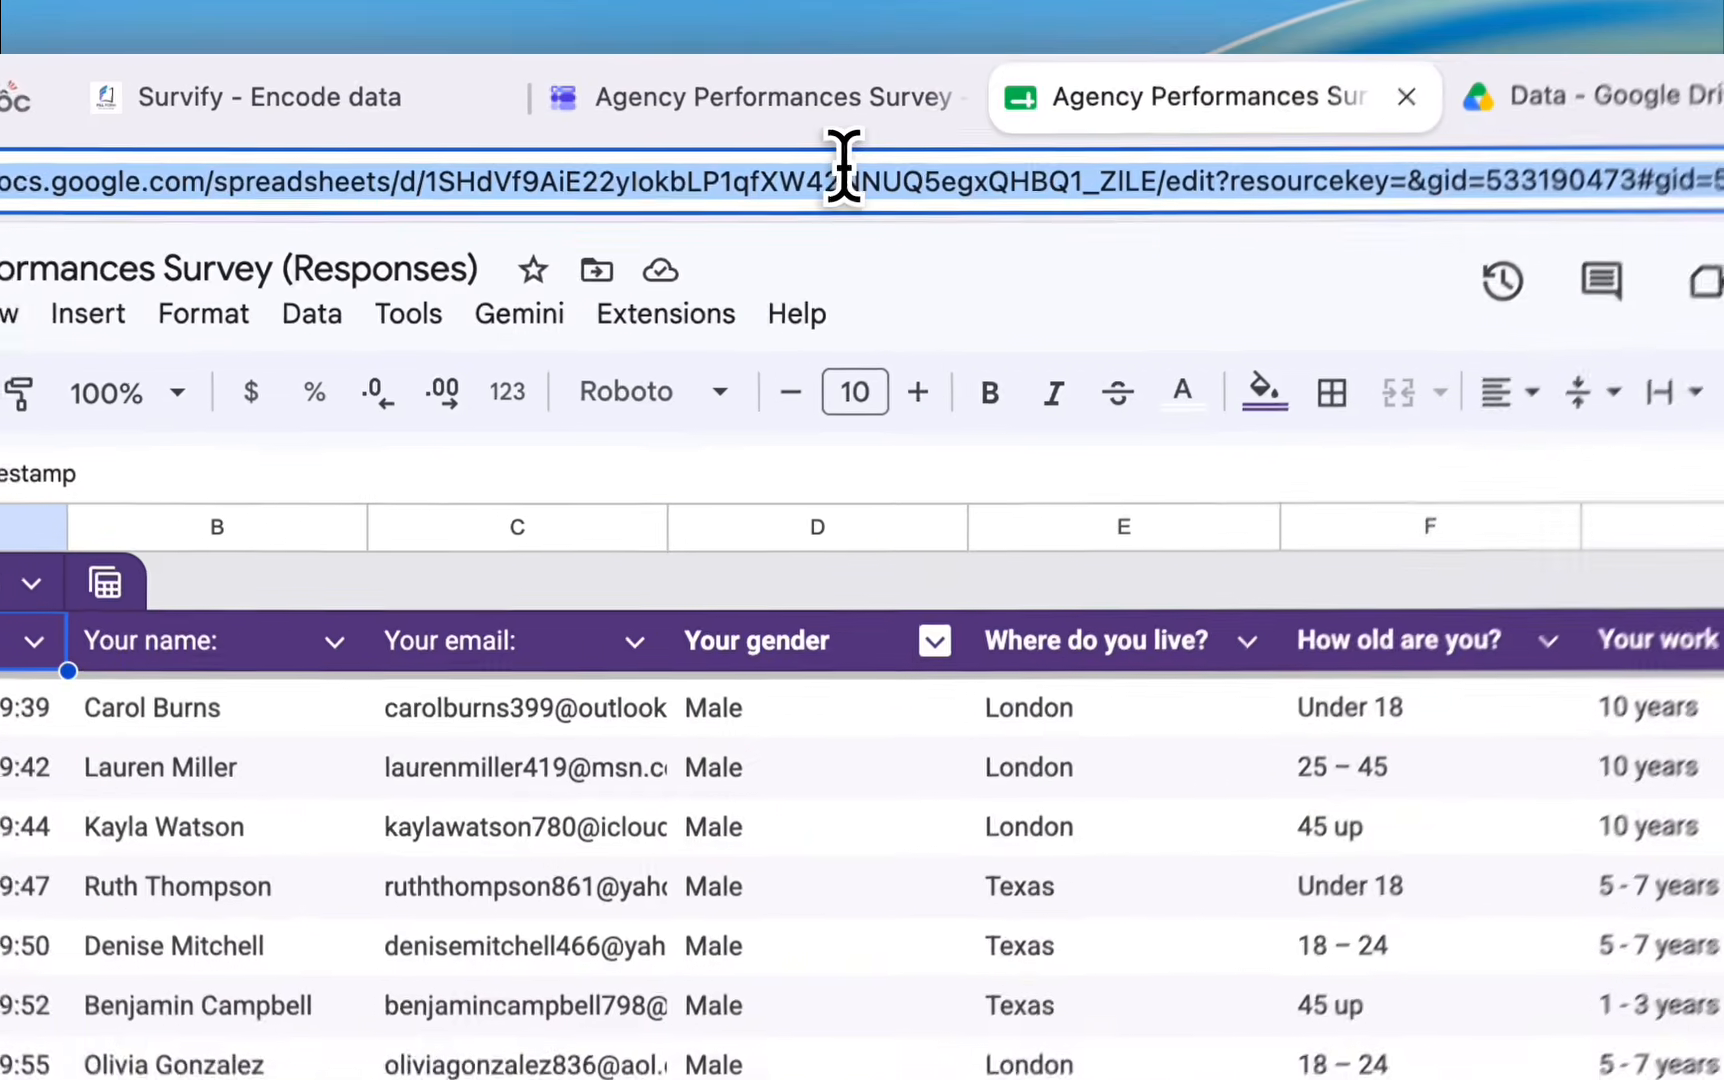
key(super+c)
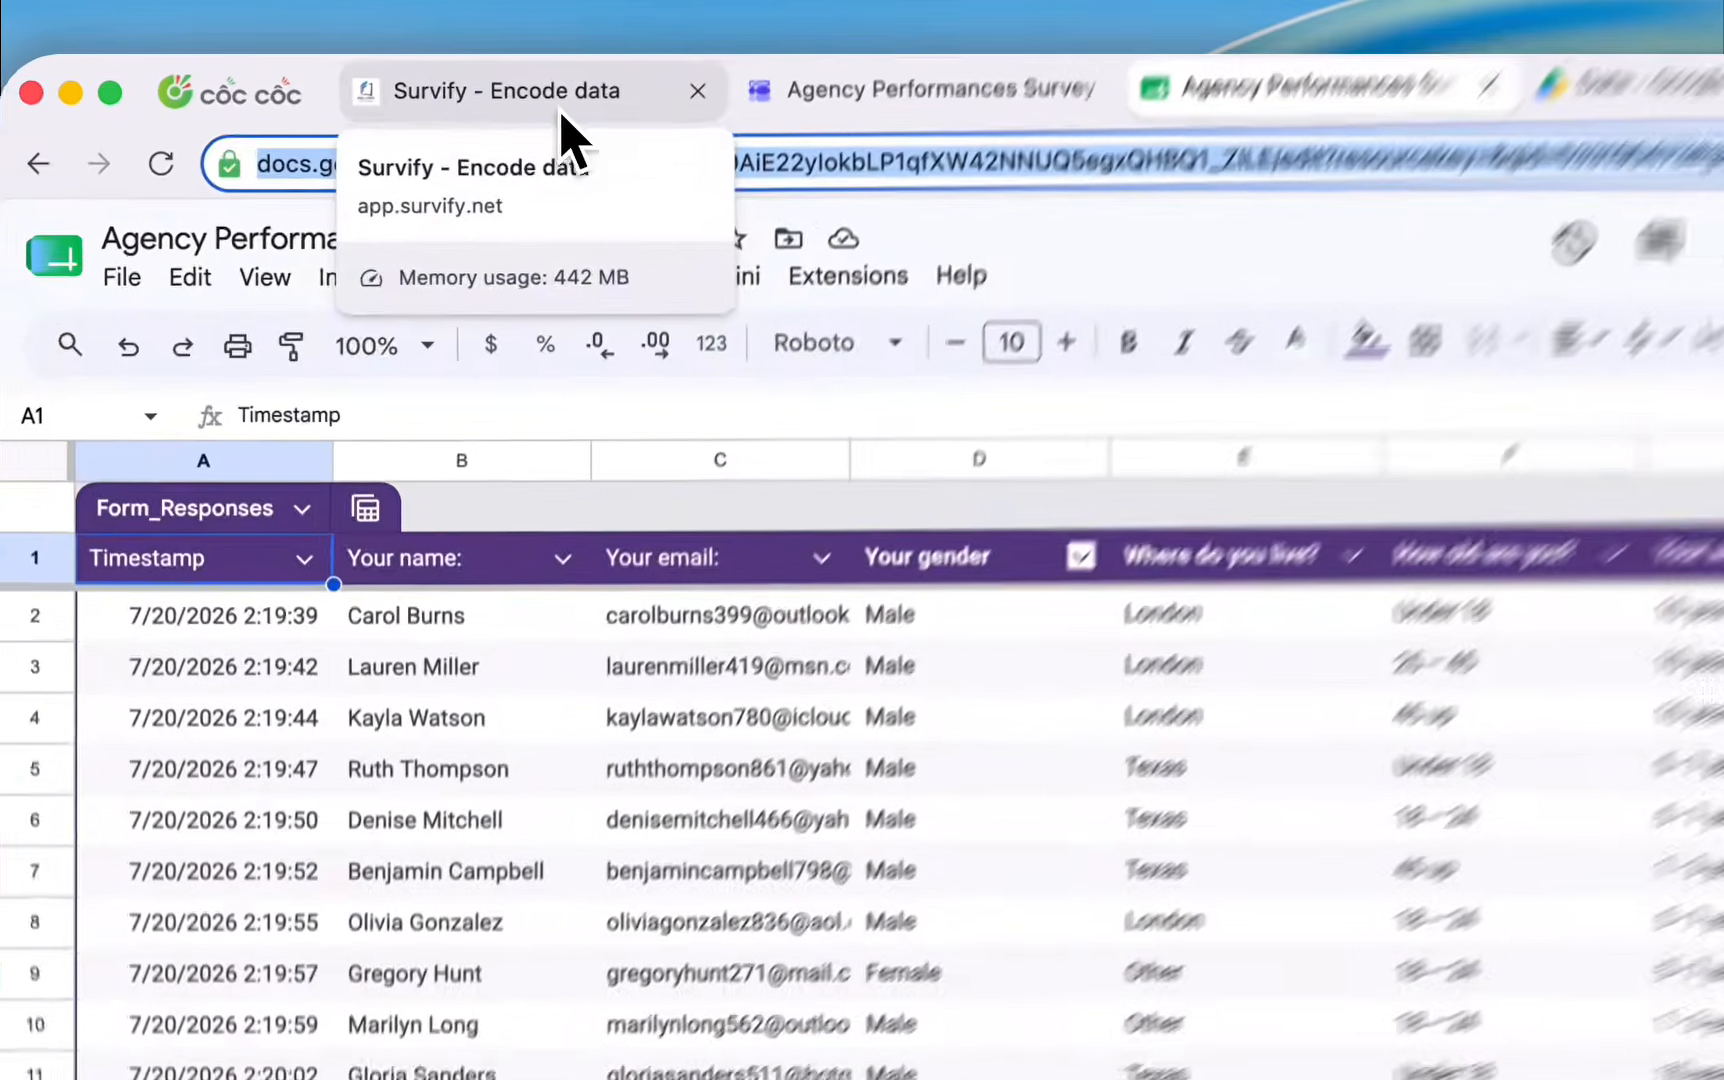
click(436, 90)
click(876, 501)
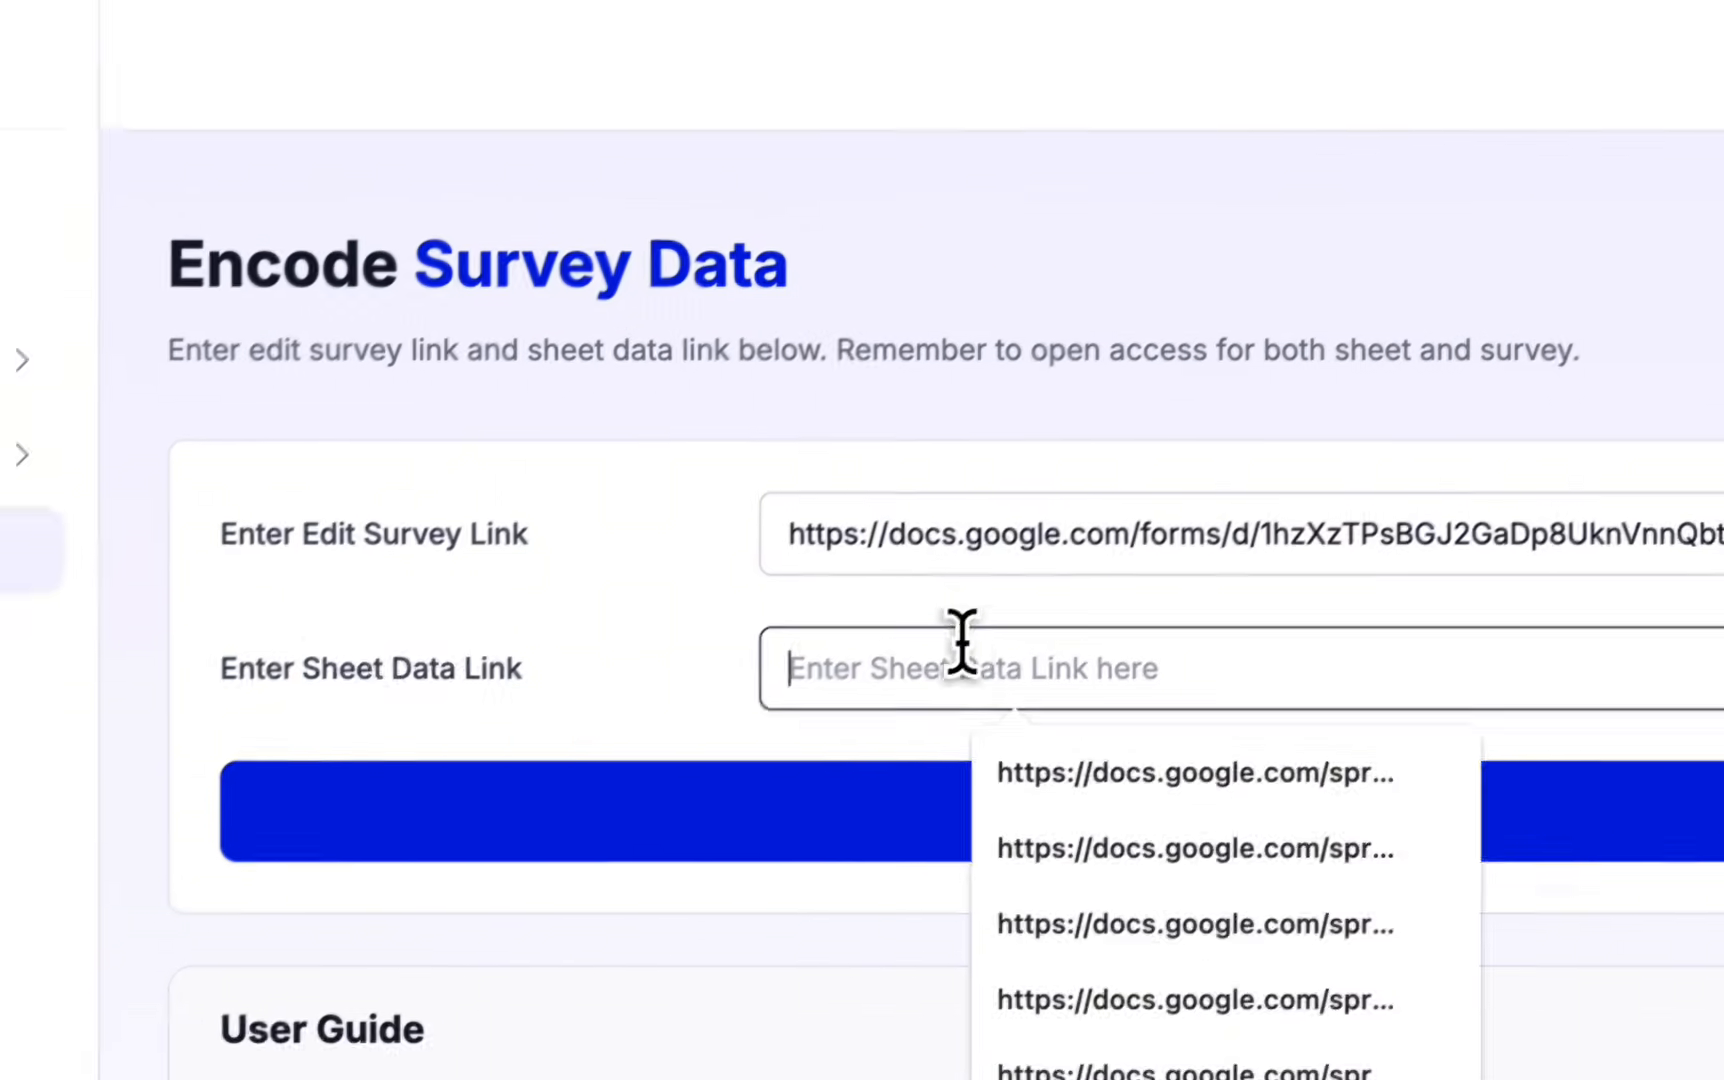
key(super+v)
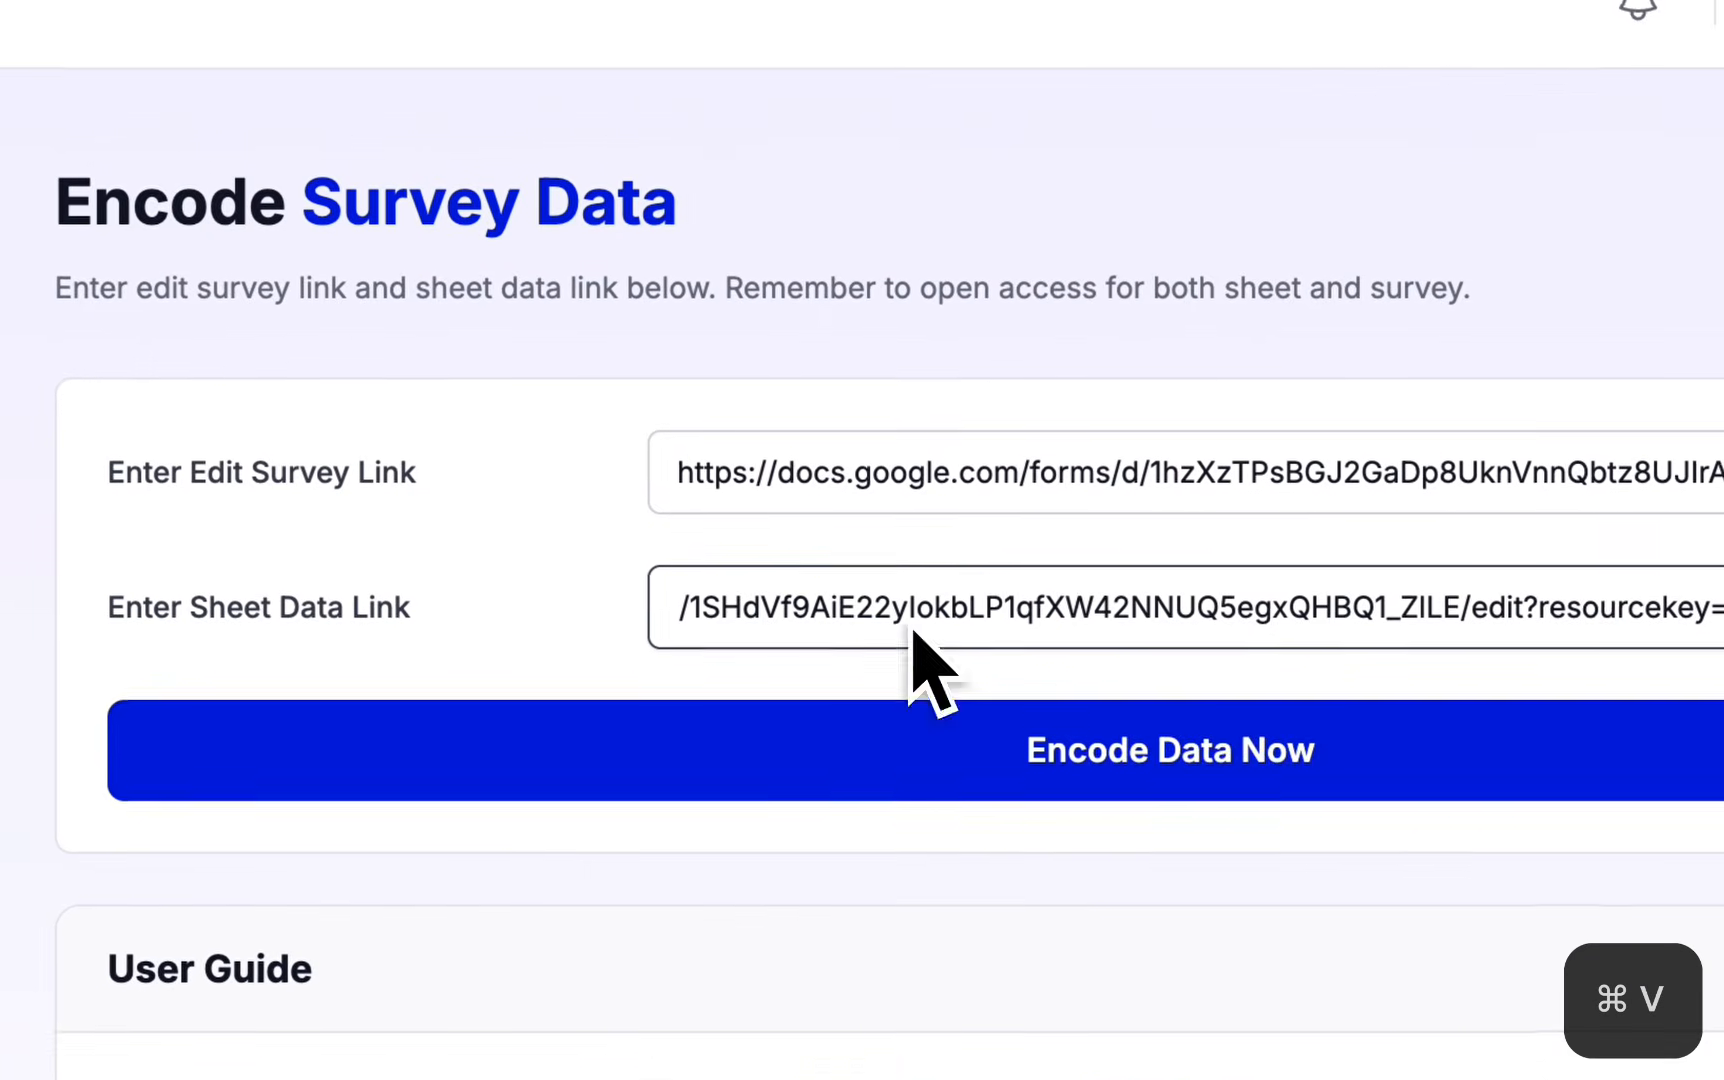
click(1137, 780)
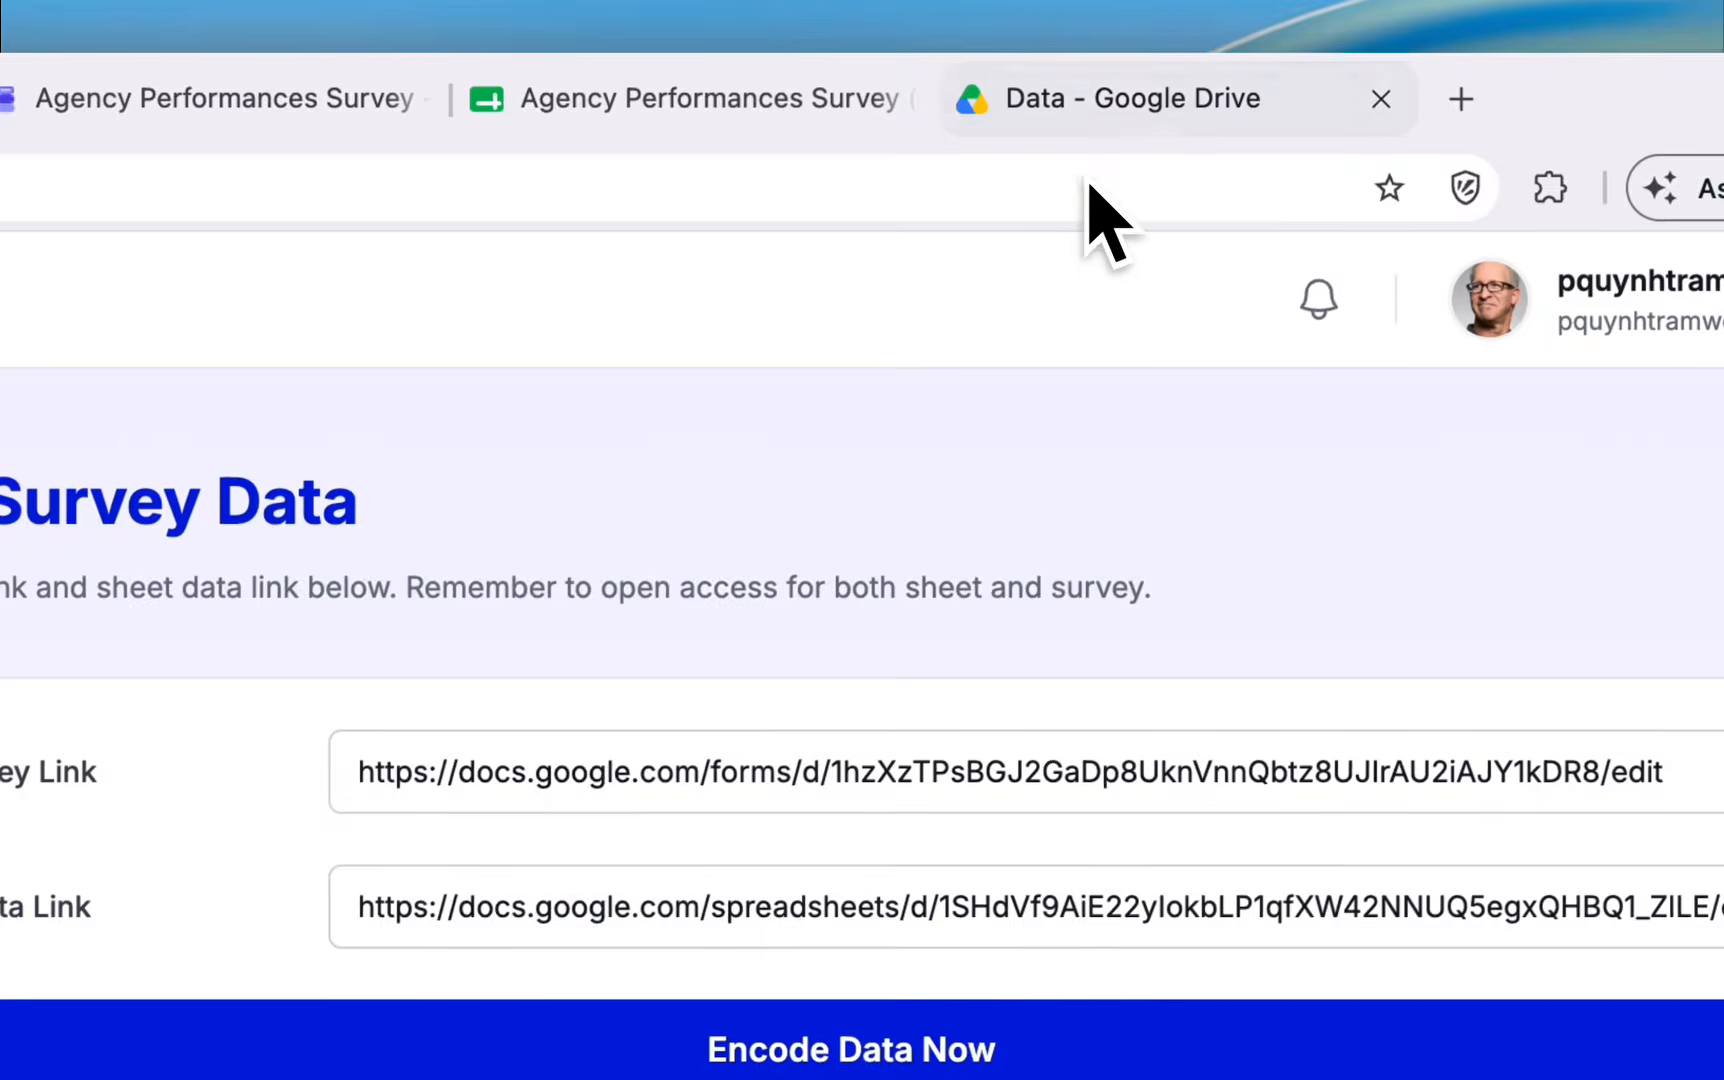
Switch to Google Drive and upload agencyperformances (2).csv to the Data folder.
click(1118, 112)
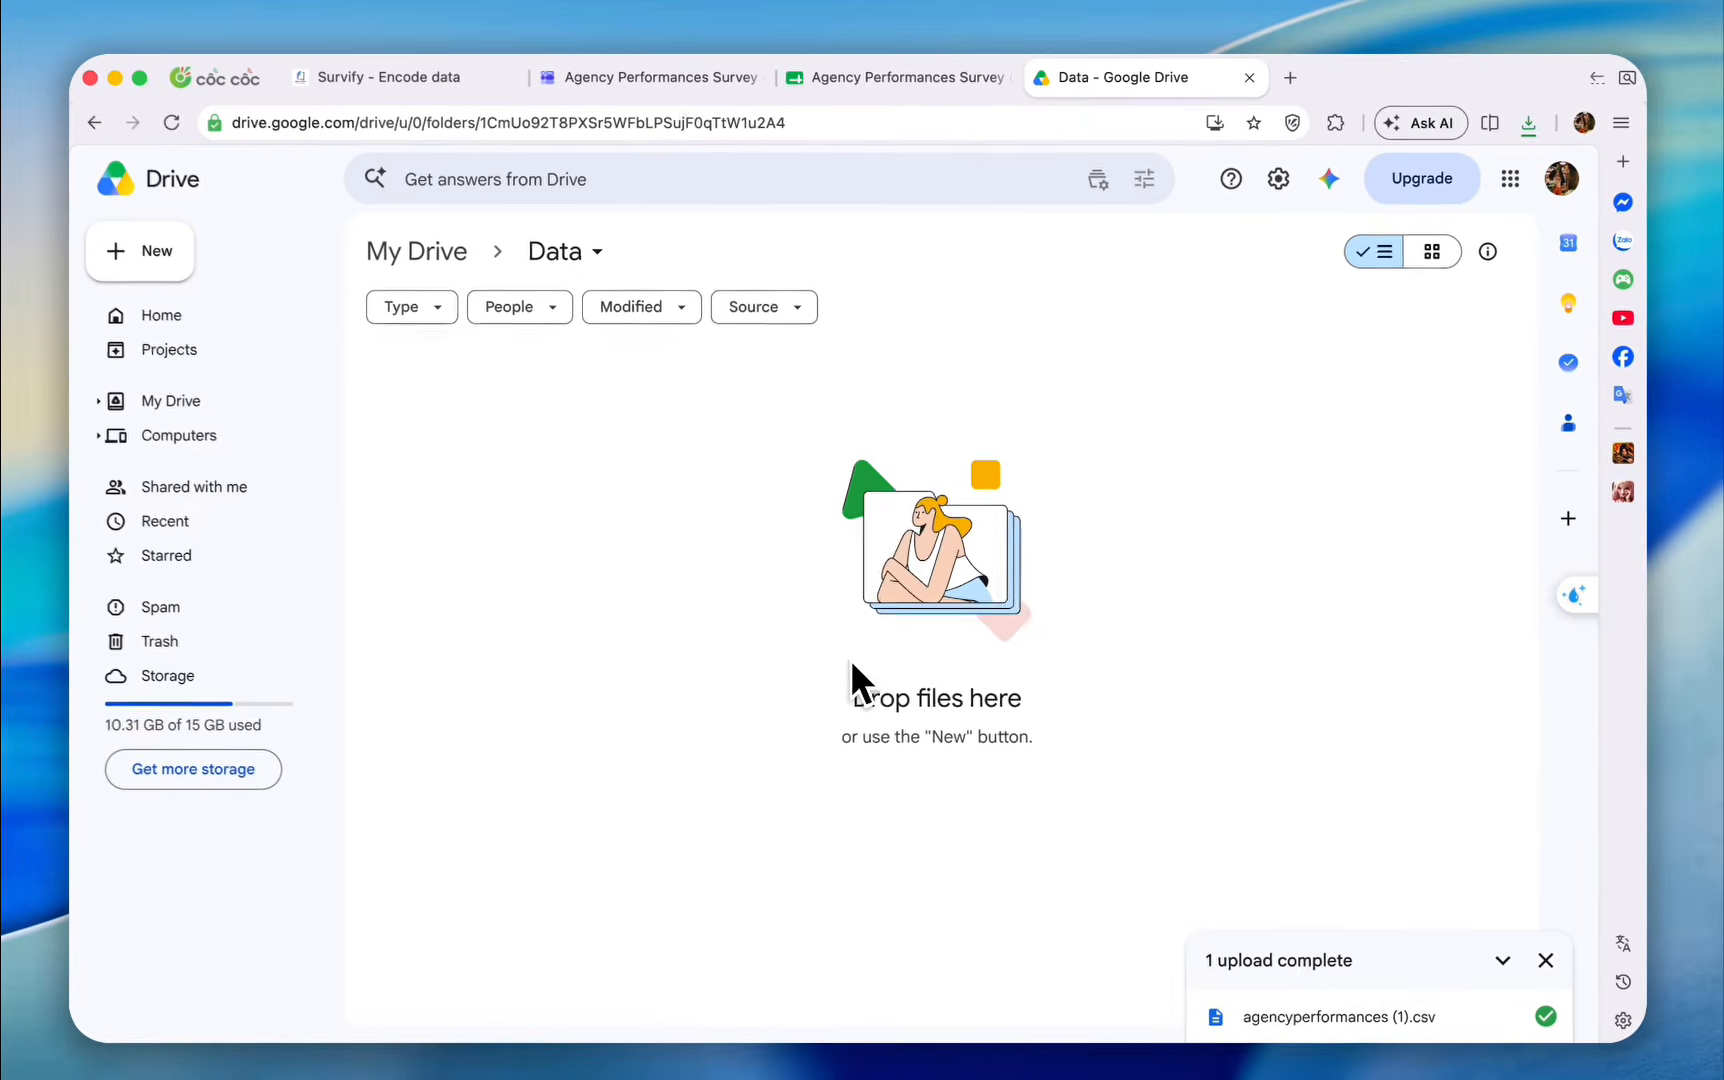
click(140, 251)
click(187, 313)
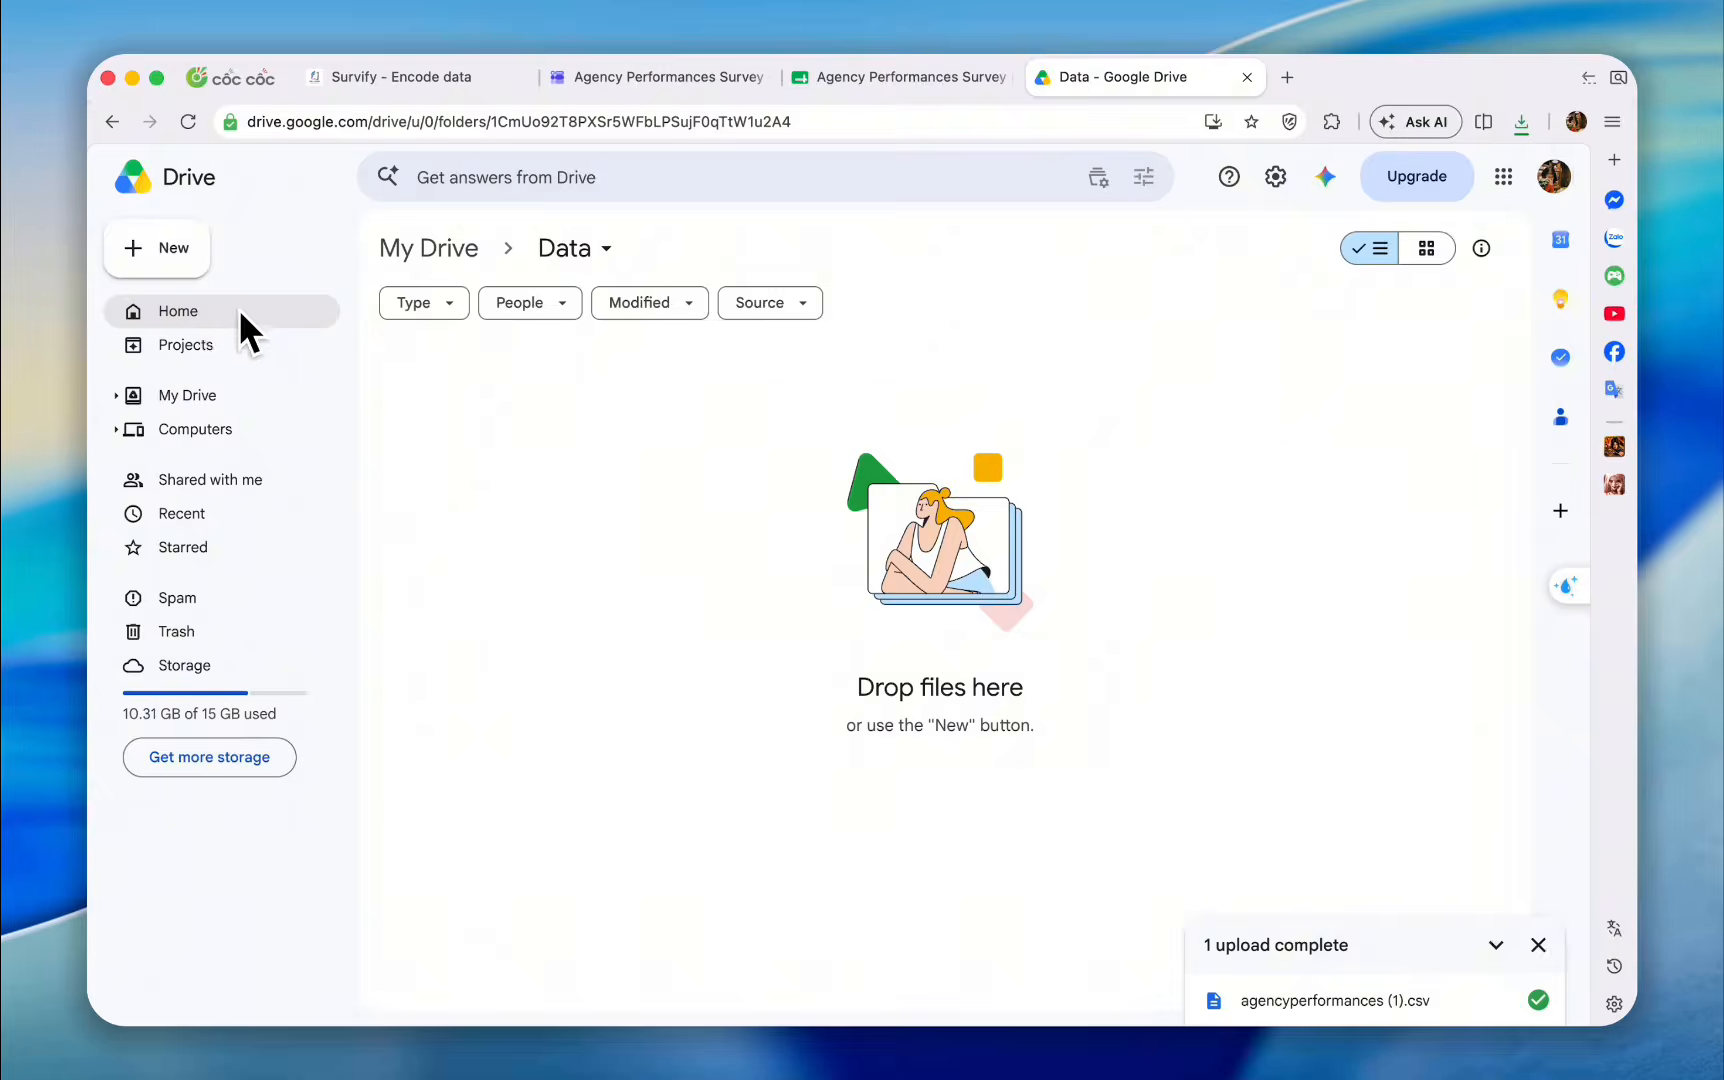
double_click(653, 466)
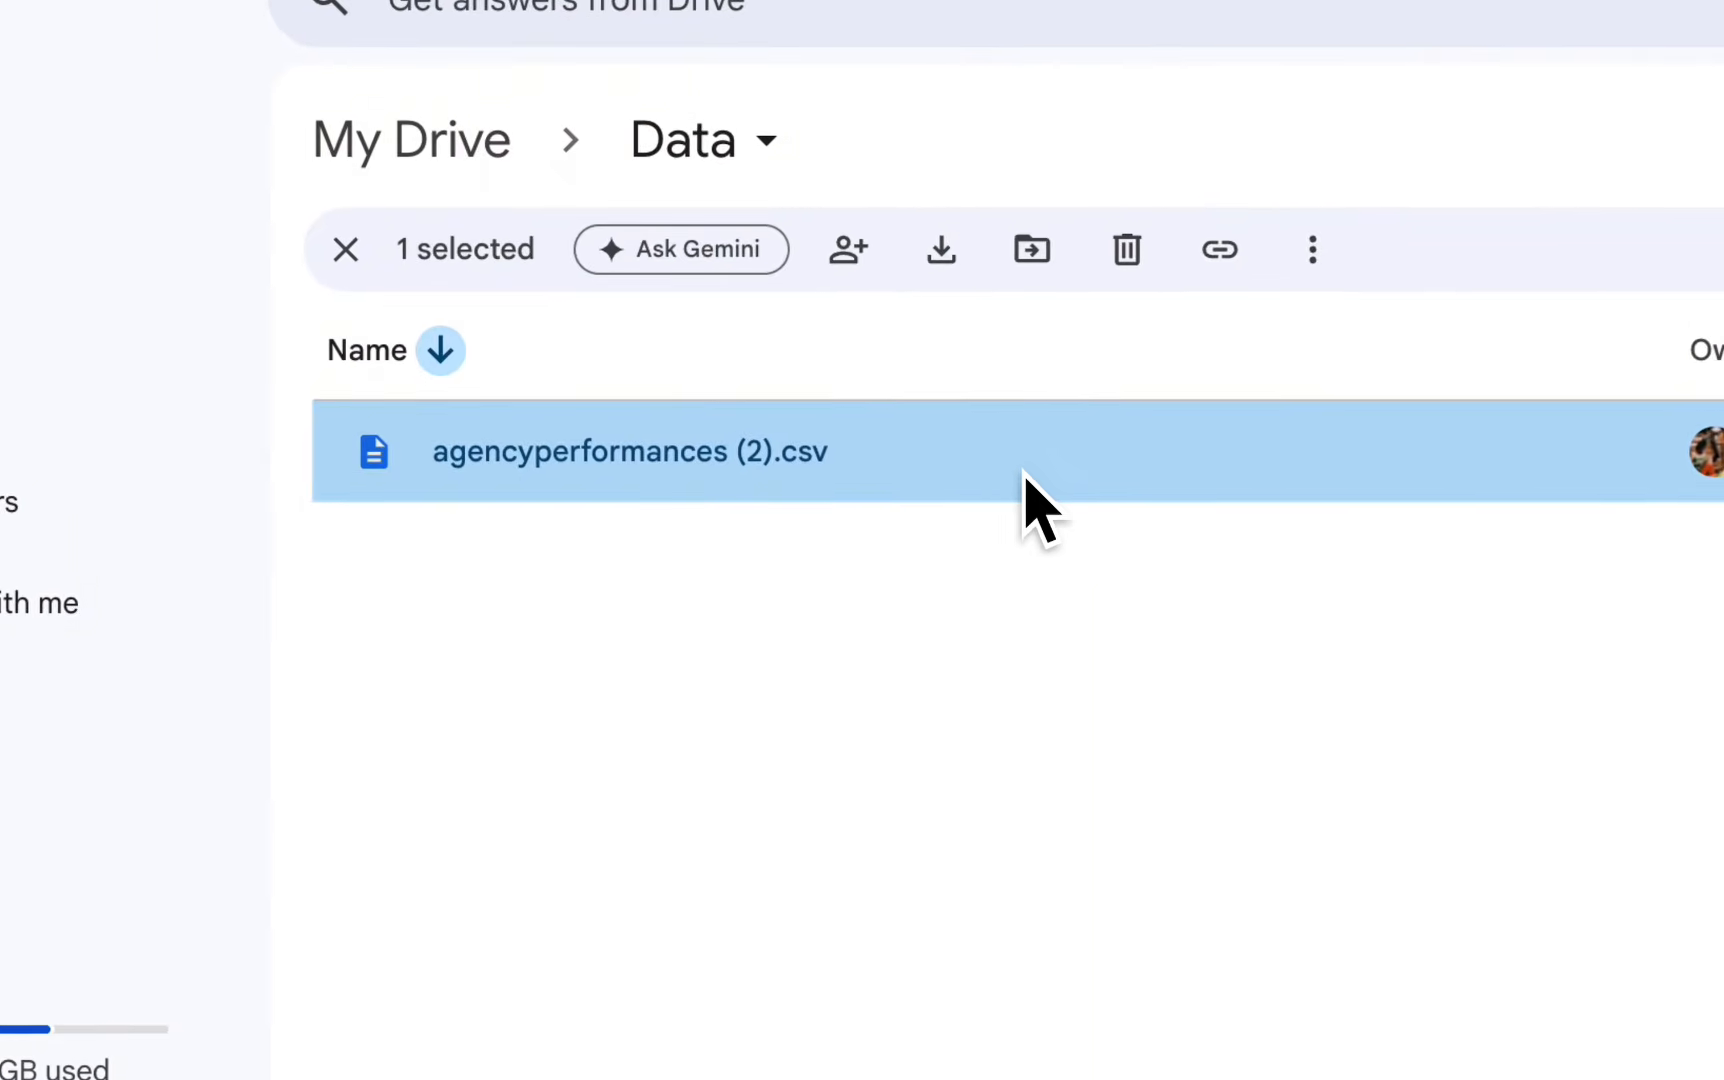
Open the uploaded agencyperformances (2).csv with Google Sheets.
double_click(1018, 488)
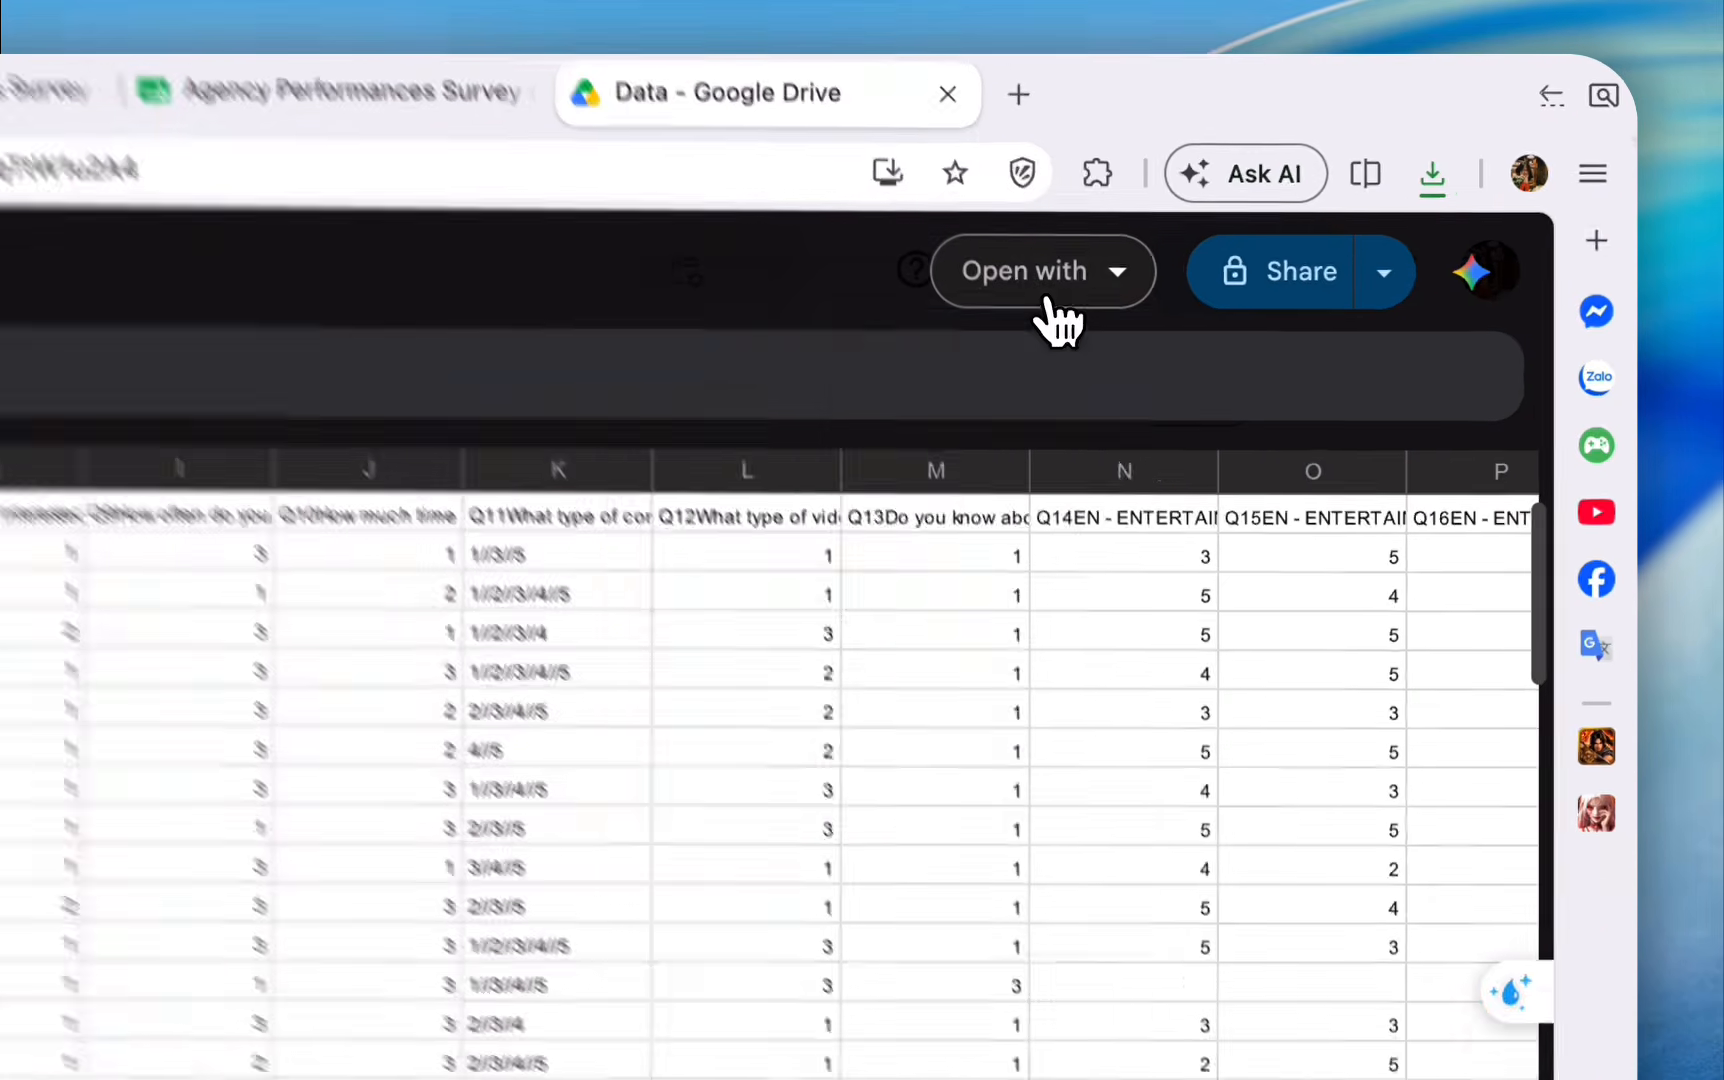
click(1045, 300)
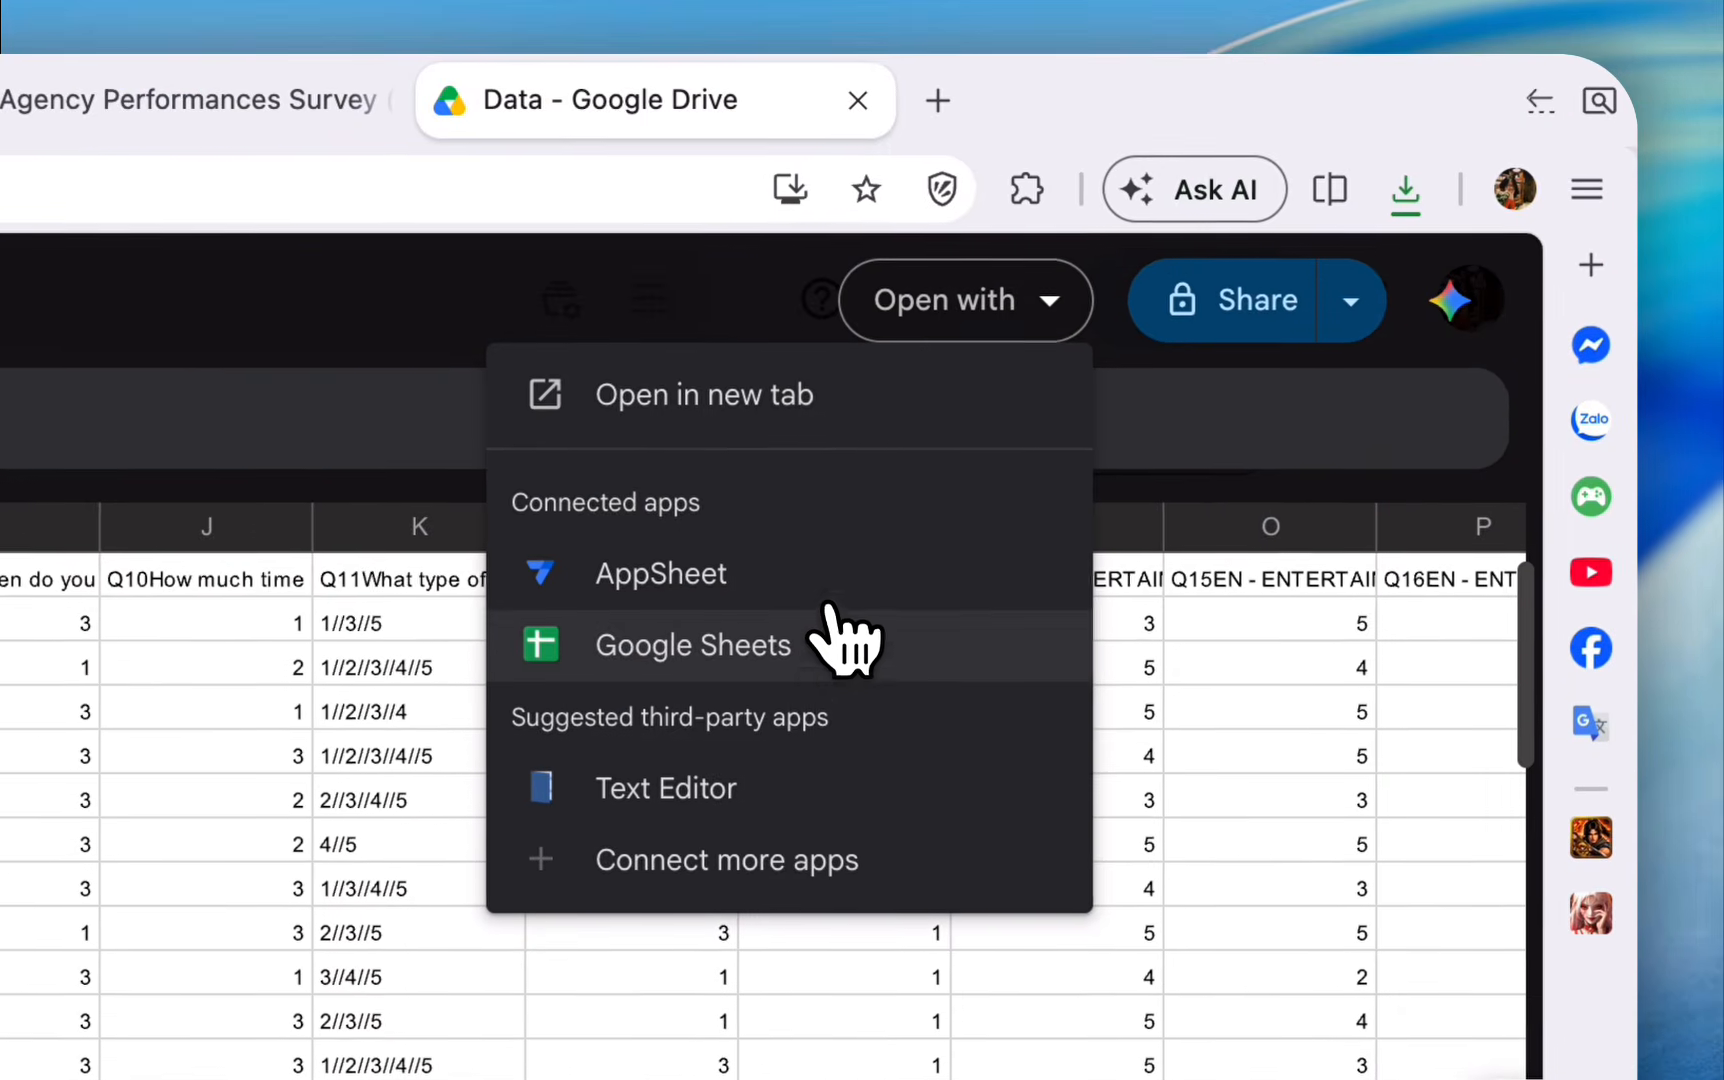
click(822, 646)
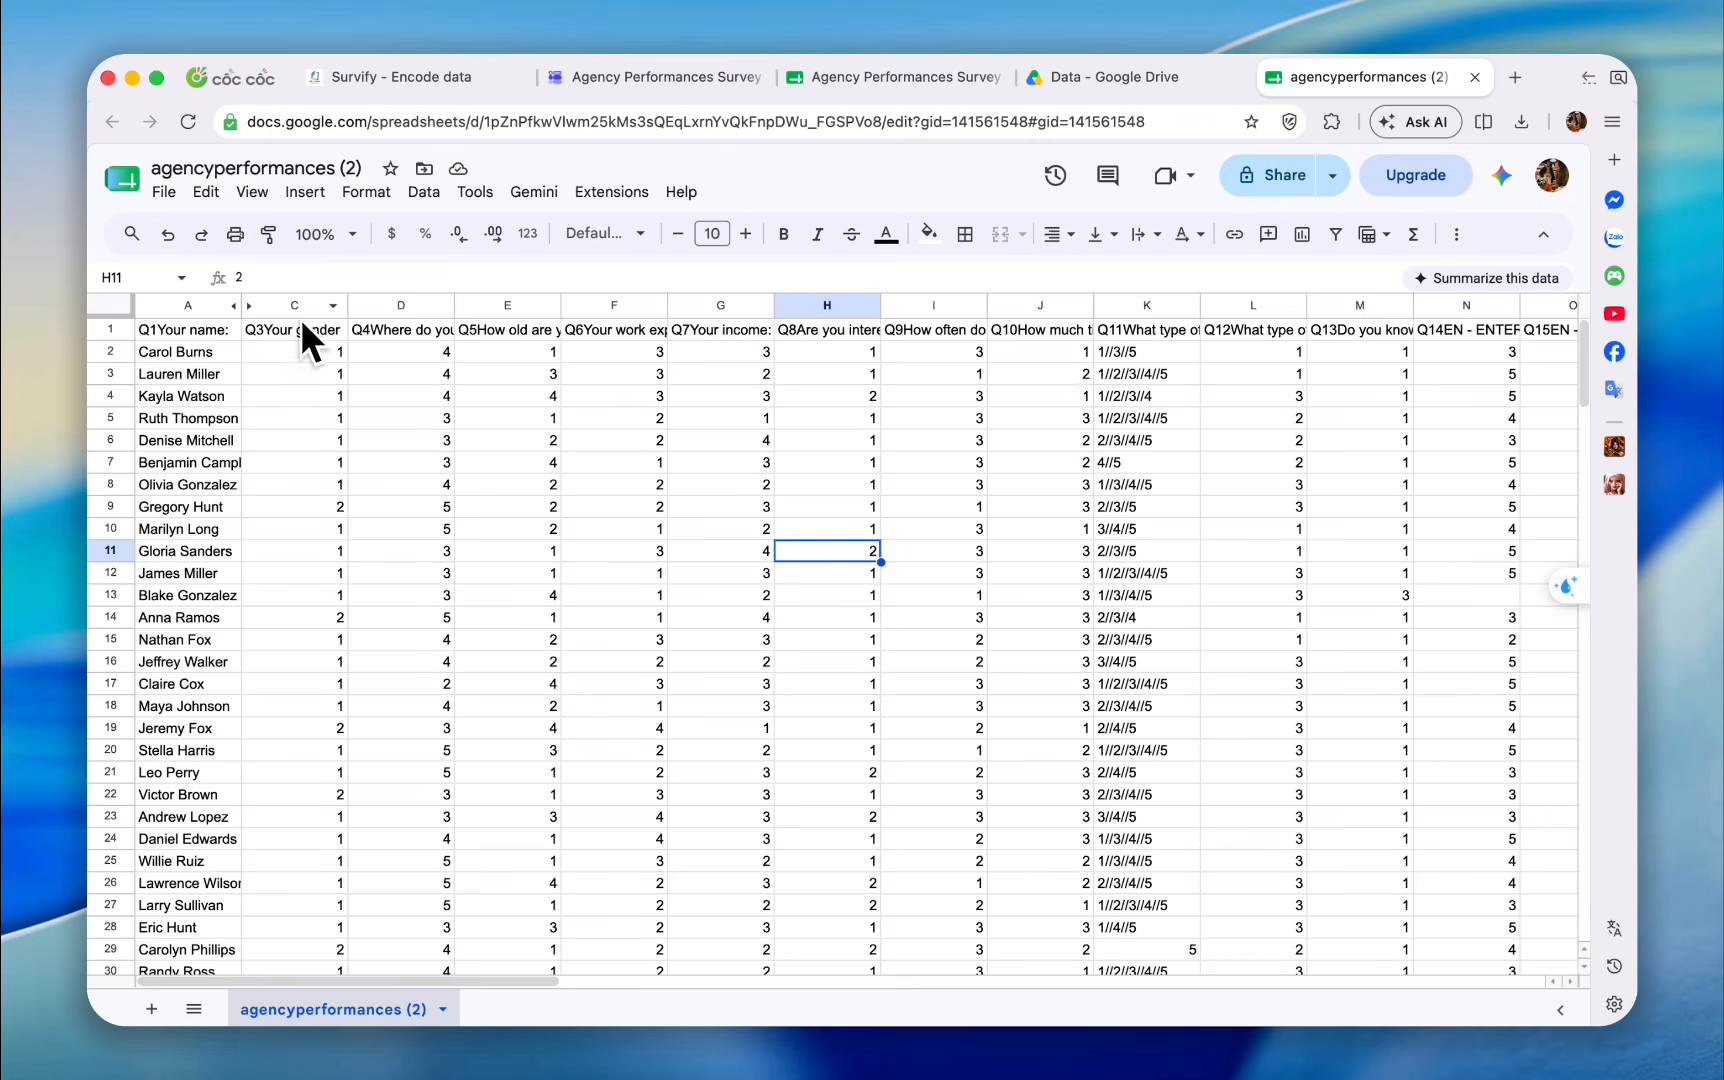
Examine the numeric codes in the Q3 gender column of the encoded sheet, ending with cells C8:C9 selected.
drag(302, 324, 313, 510)
click(308, 533)
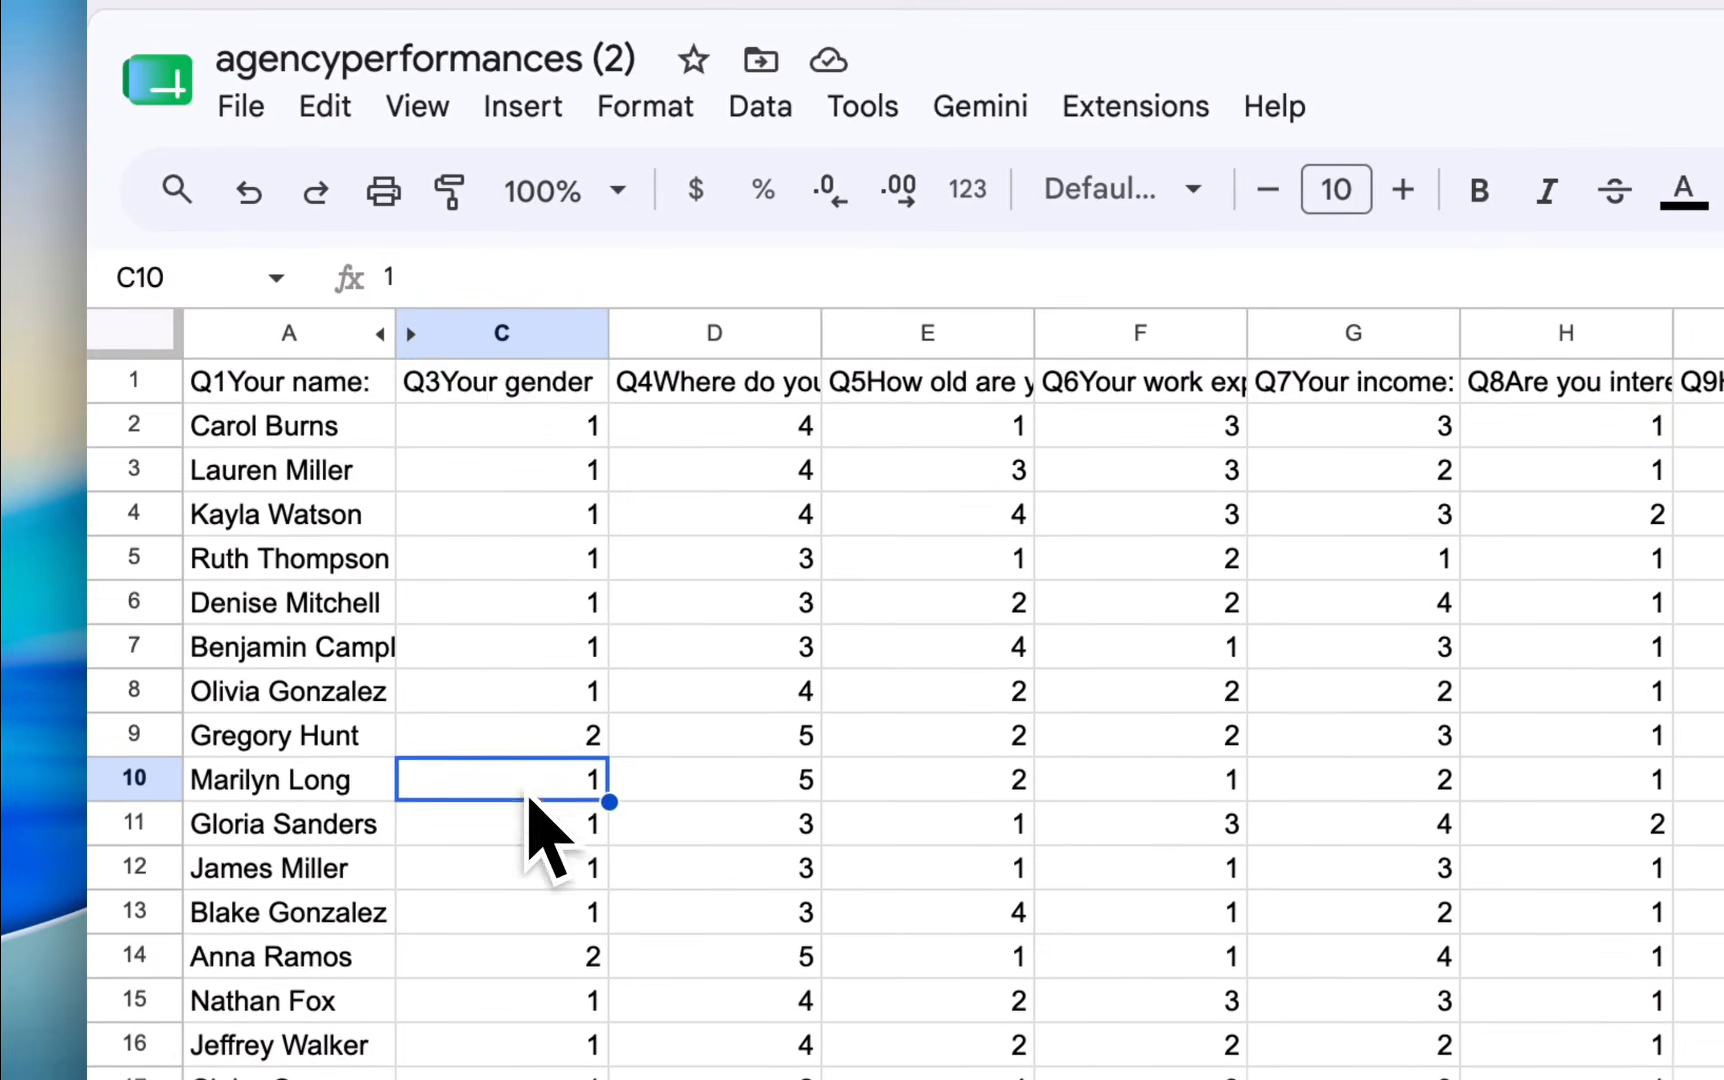
click(548, 556)
drag(588, 428, 583, 705)
click(585, 740)
key(Up)
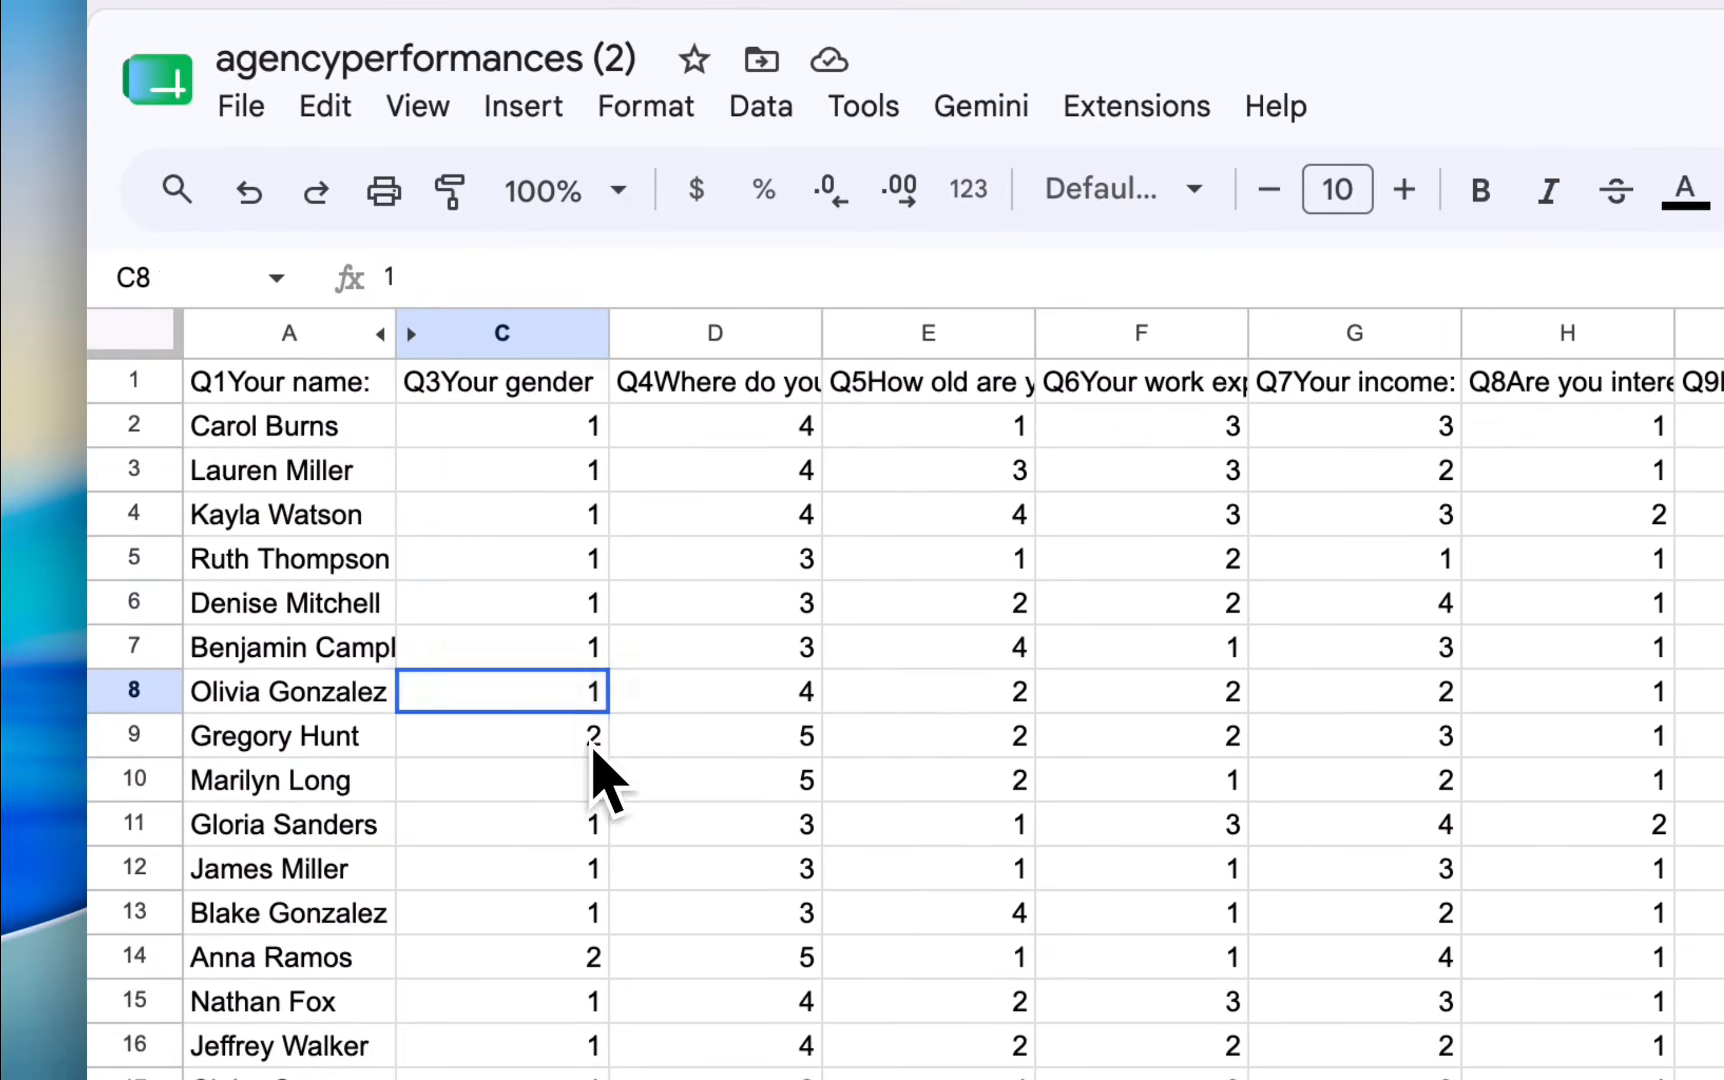
shift+click(593, 748)
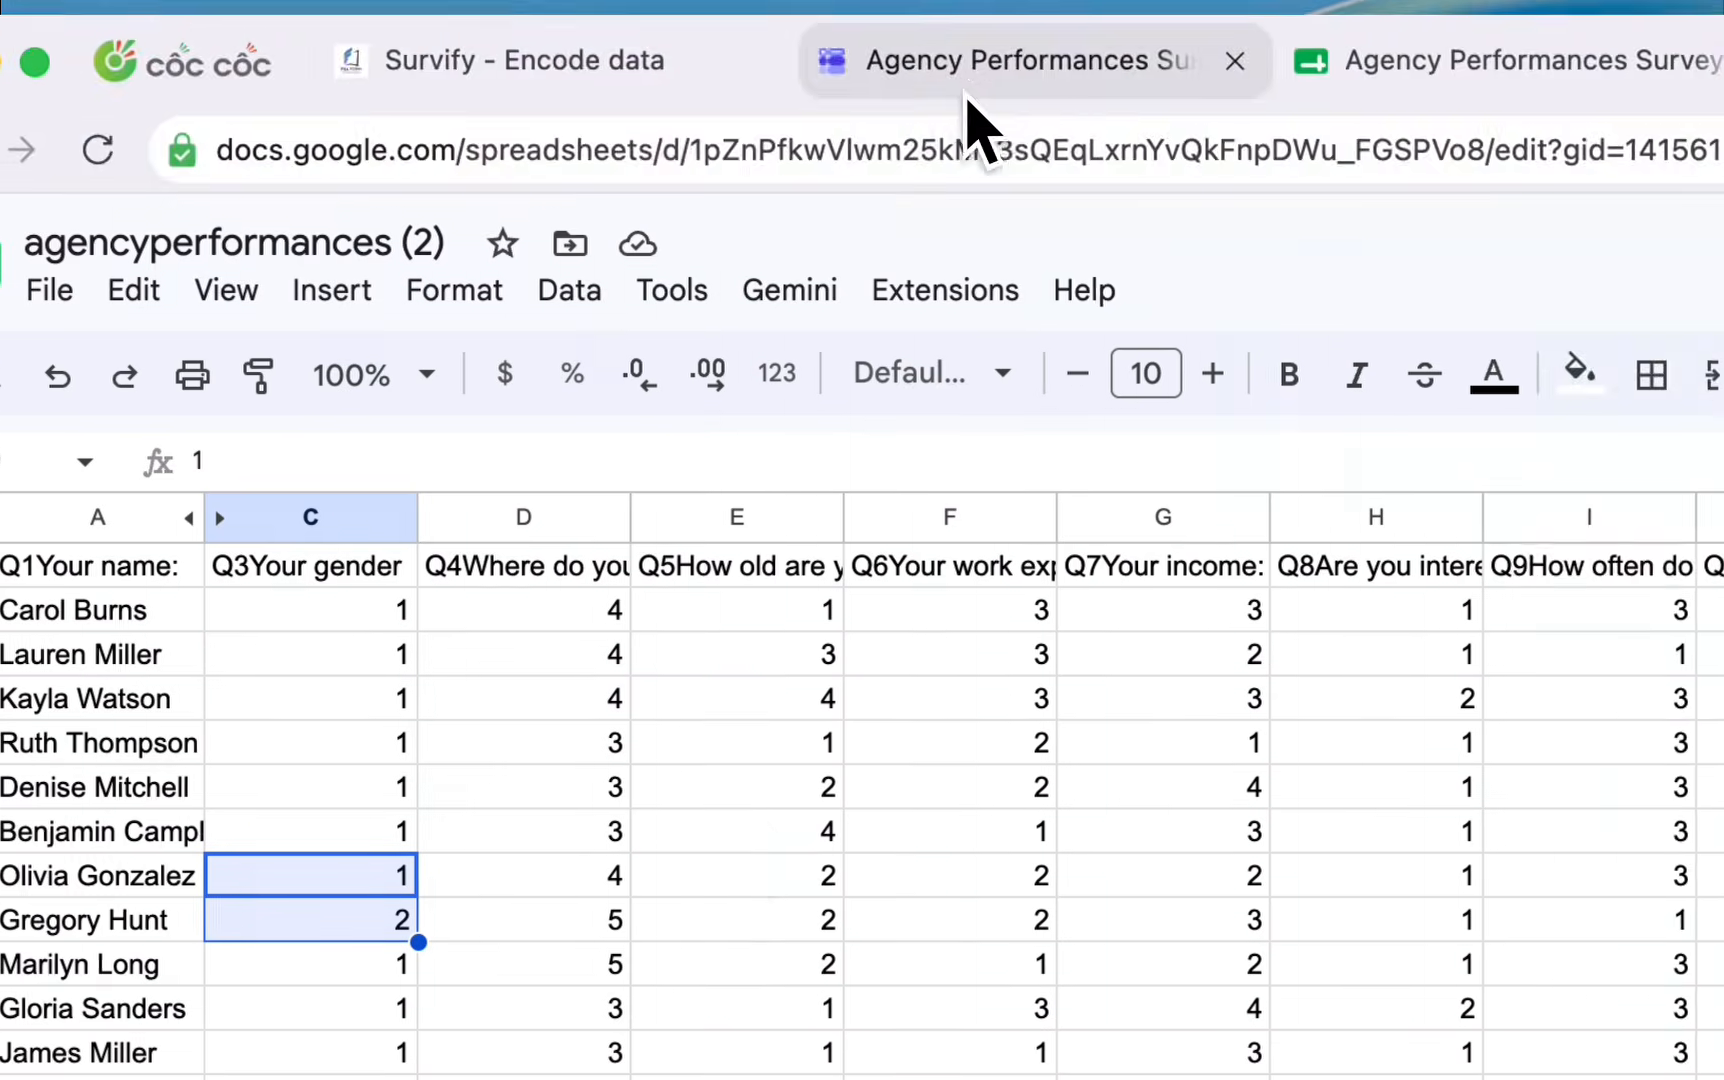
Switch to the survey form in Google Forms and check the order of the Male and Female options under Your gender.
click(966, 90)
scroll(329, 611, down, 9)
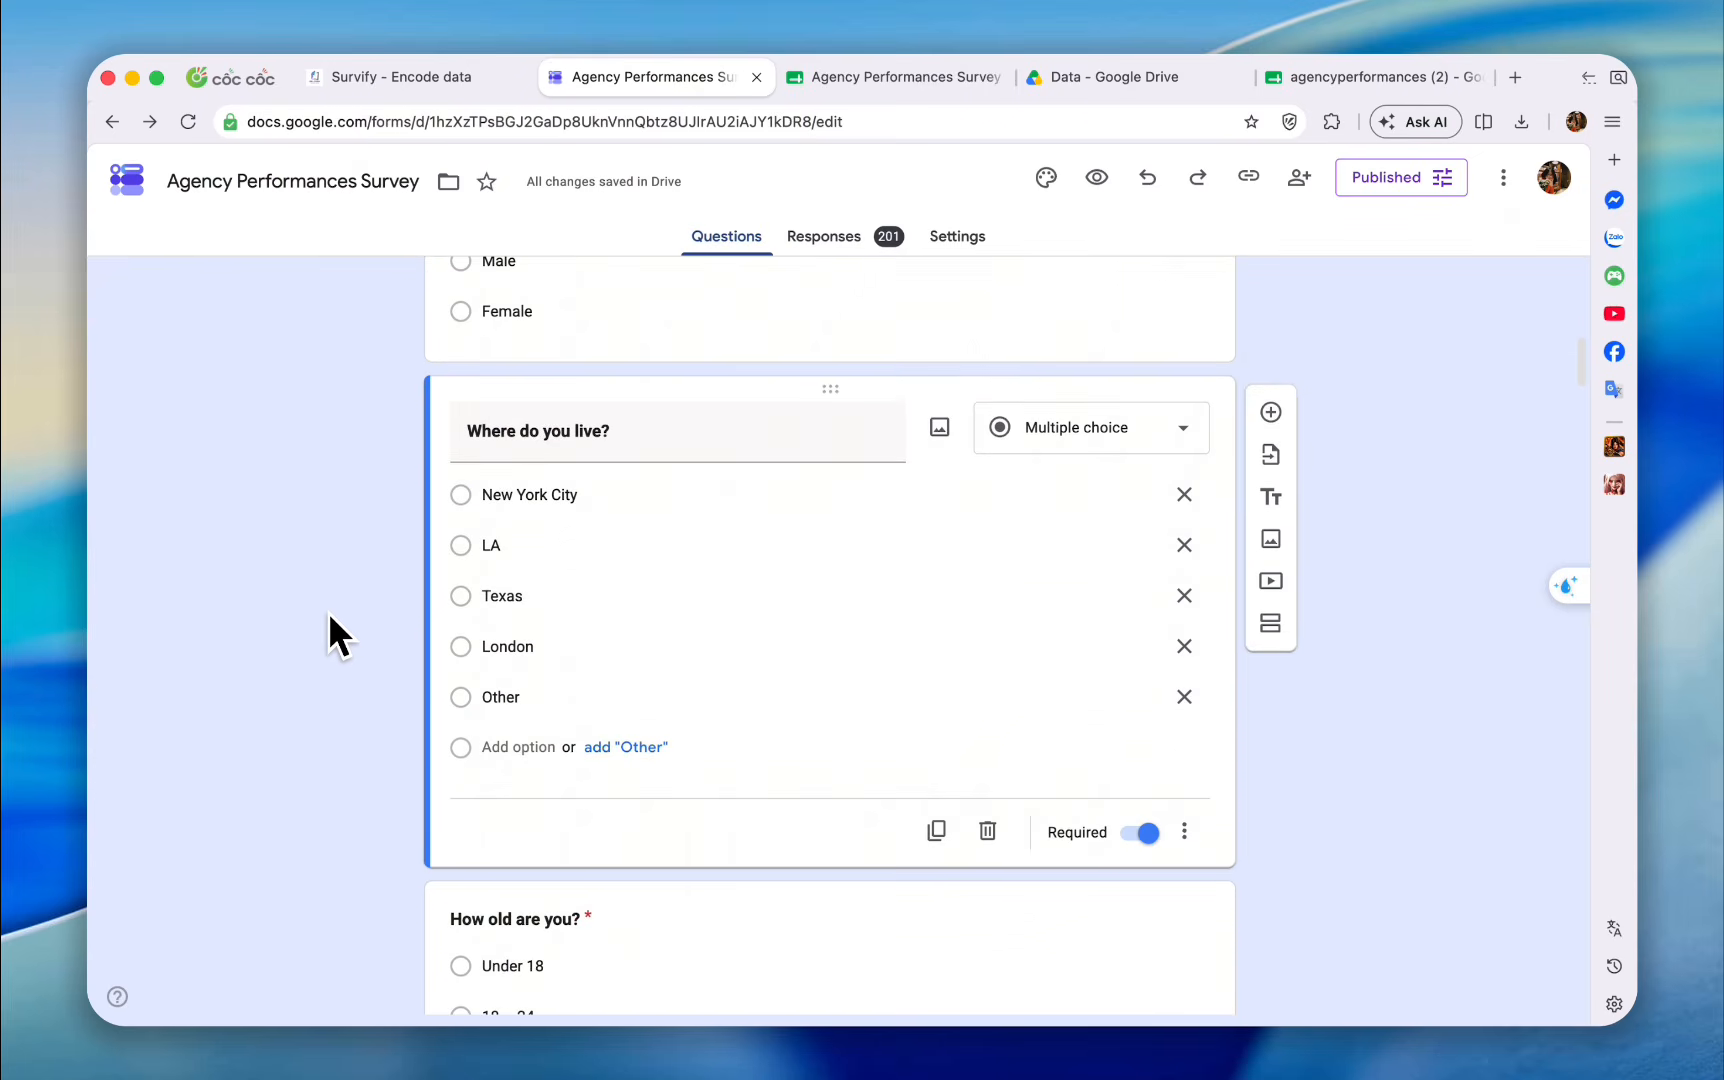
scroll(329, 611, up, 1)
scroll(329, 611, up, 1)
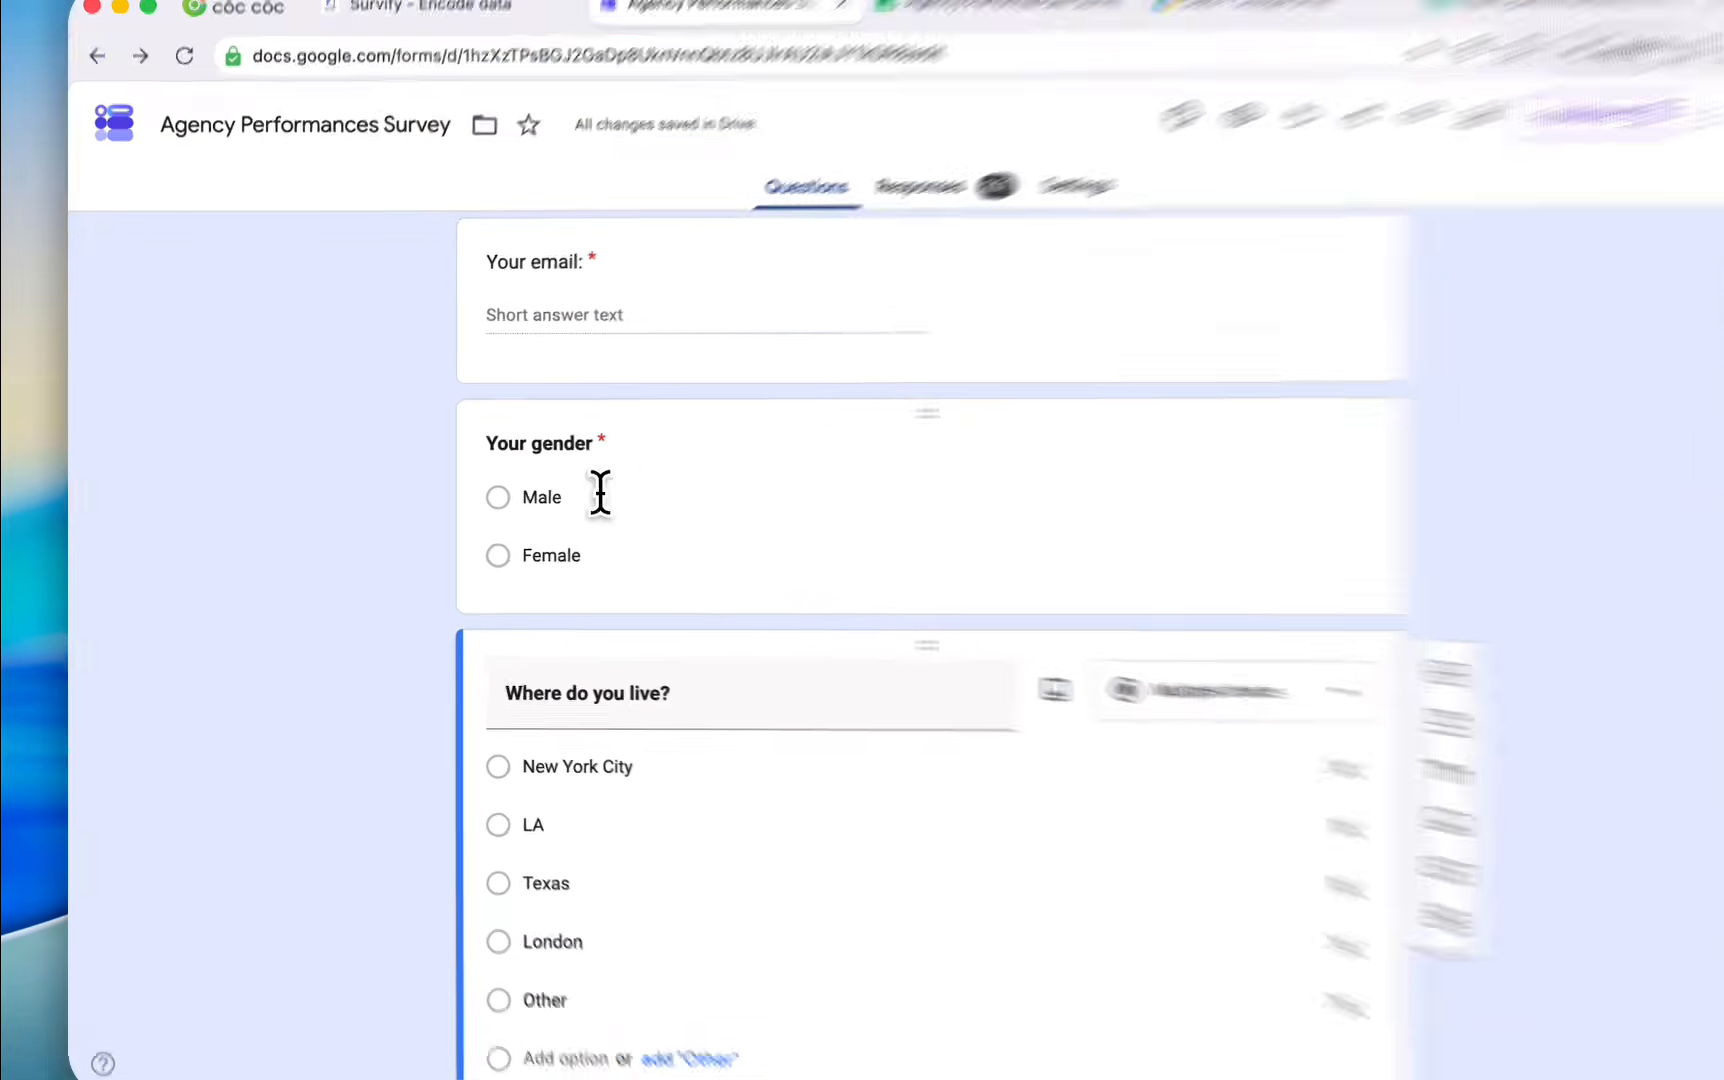
click(505, 500)
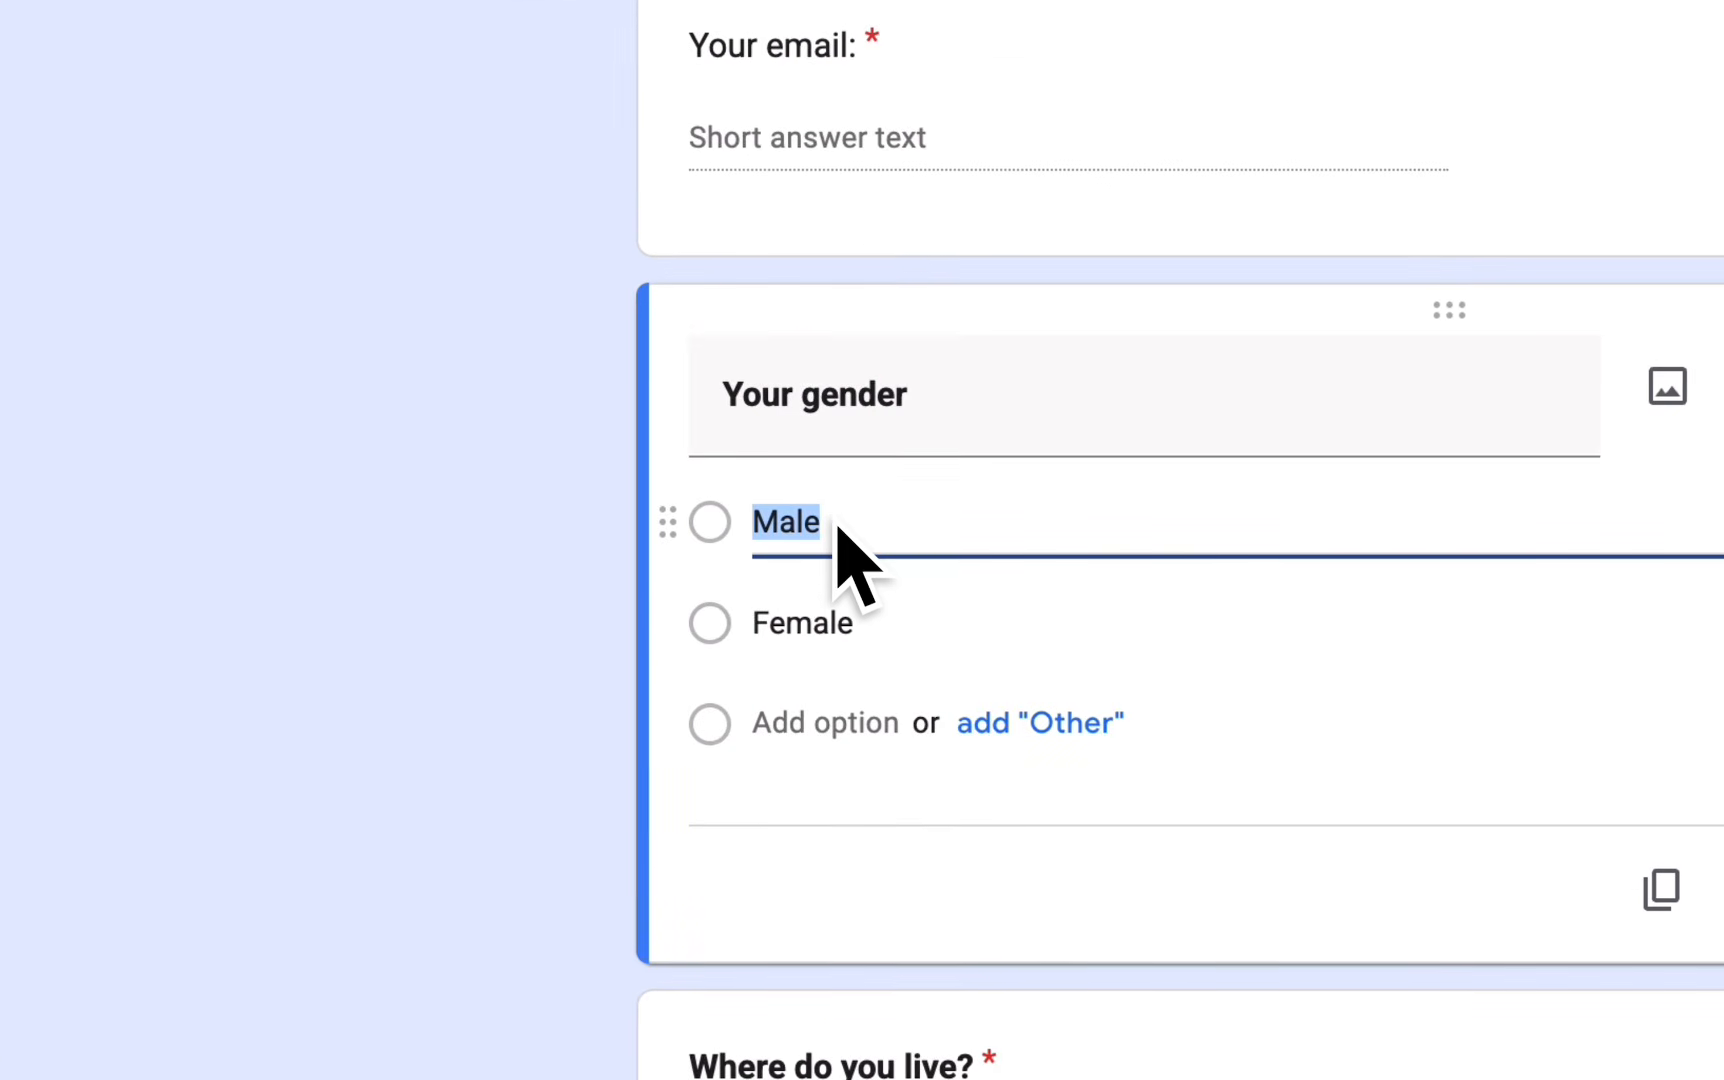
click(872, 632)
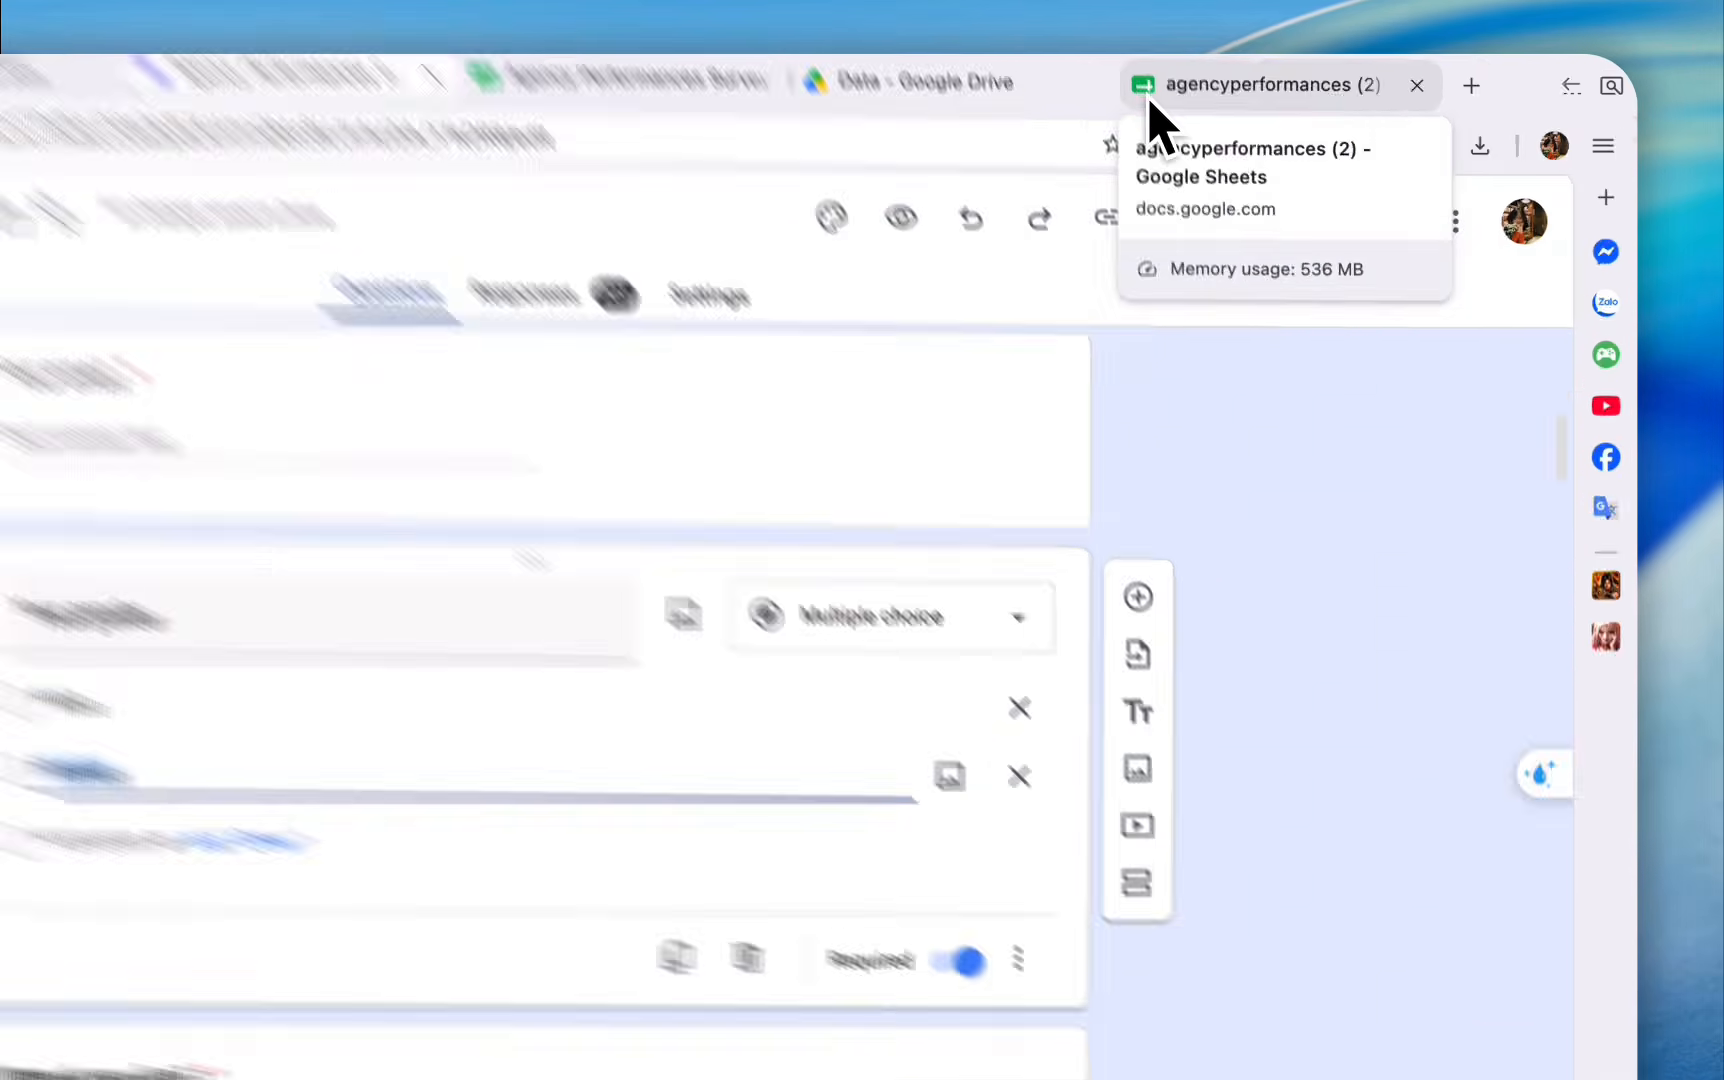
Return to the encoded agencyperformances (2) sheet and examine the Q3 gender codes in C2:C6 and C9.
click(1275, 84)
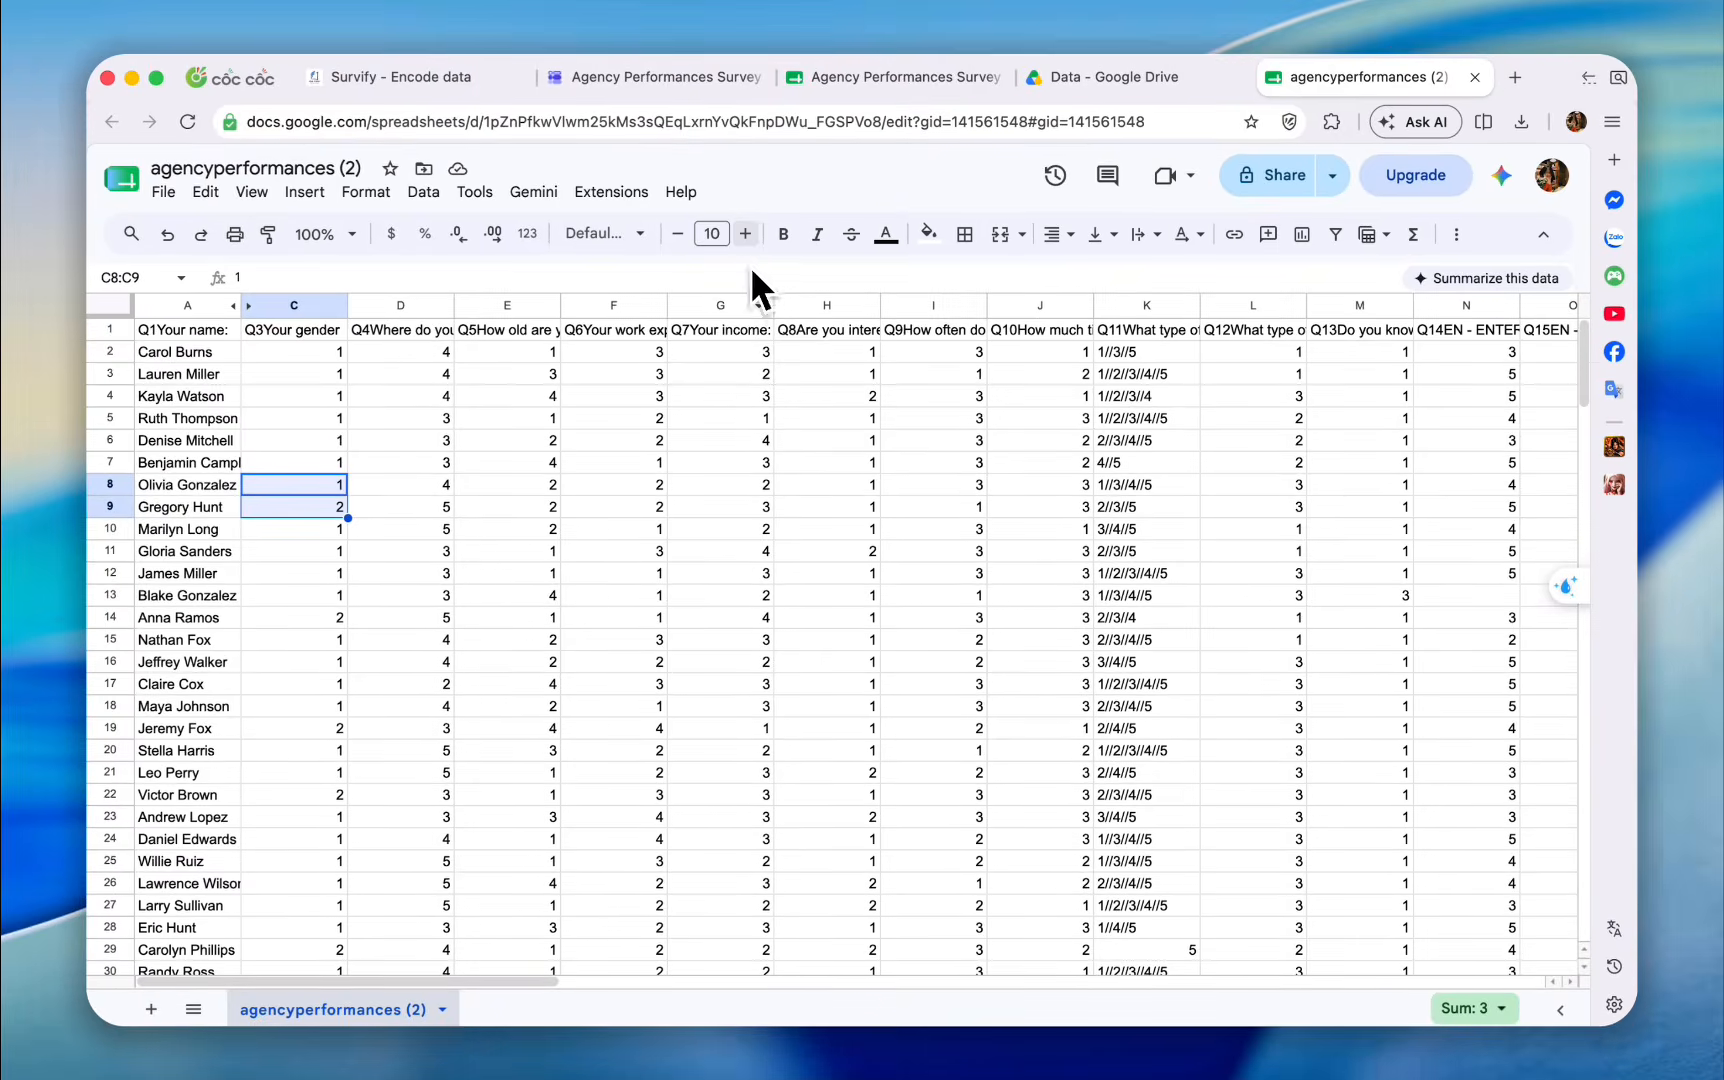
drag(320, 352, 323, 450)
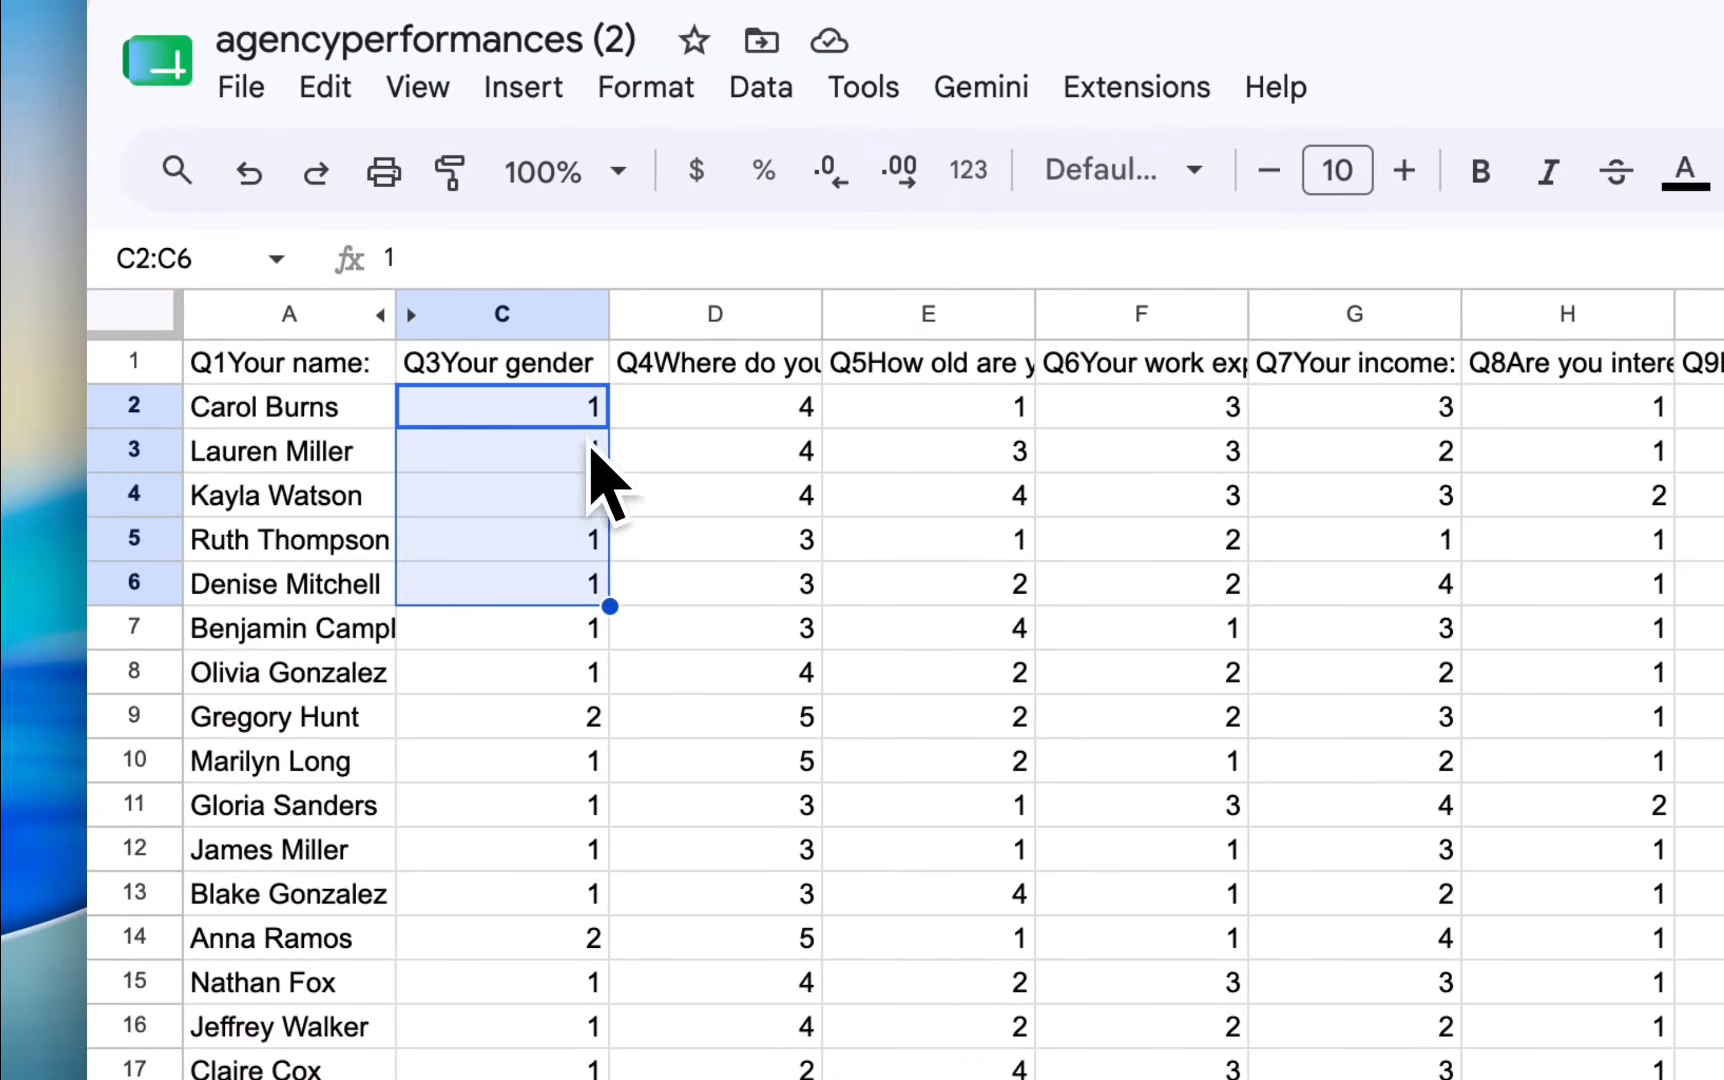
click(596, 410)
click(596, 712)
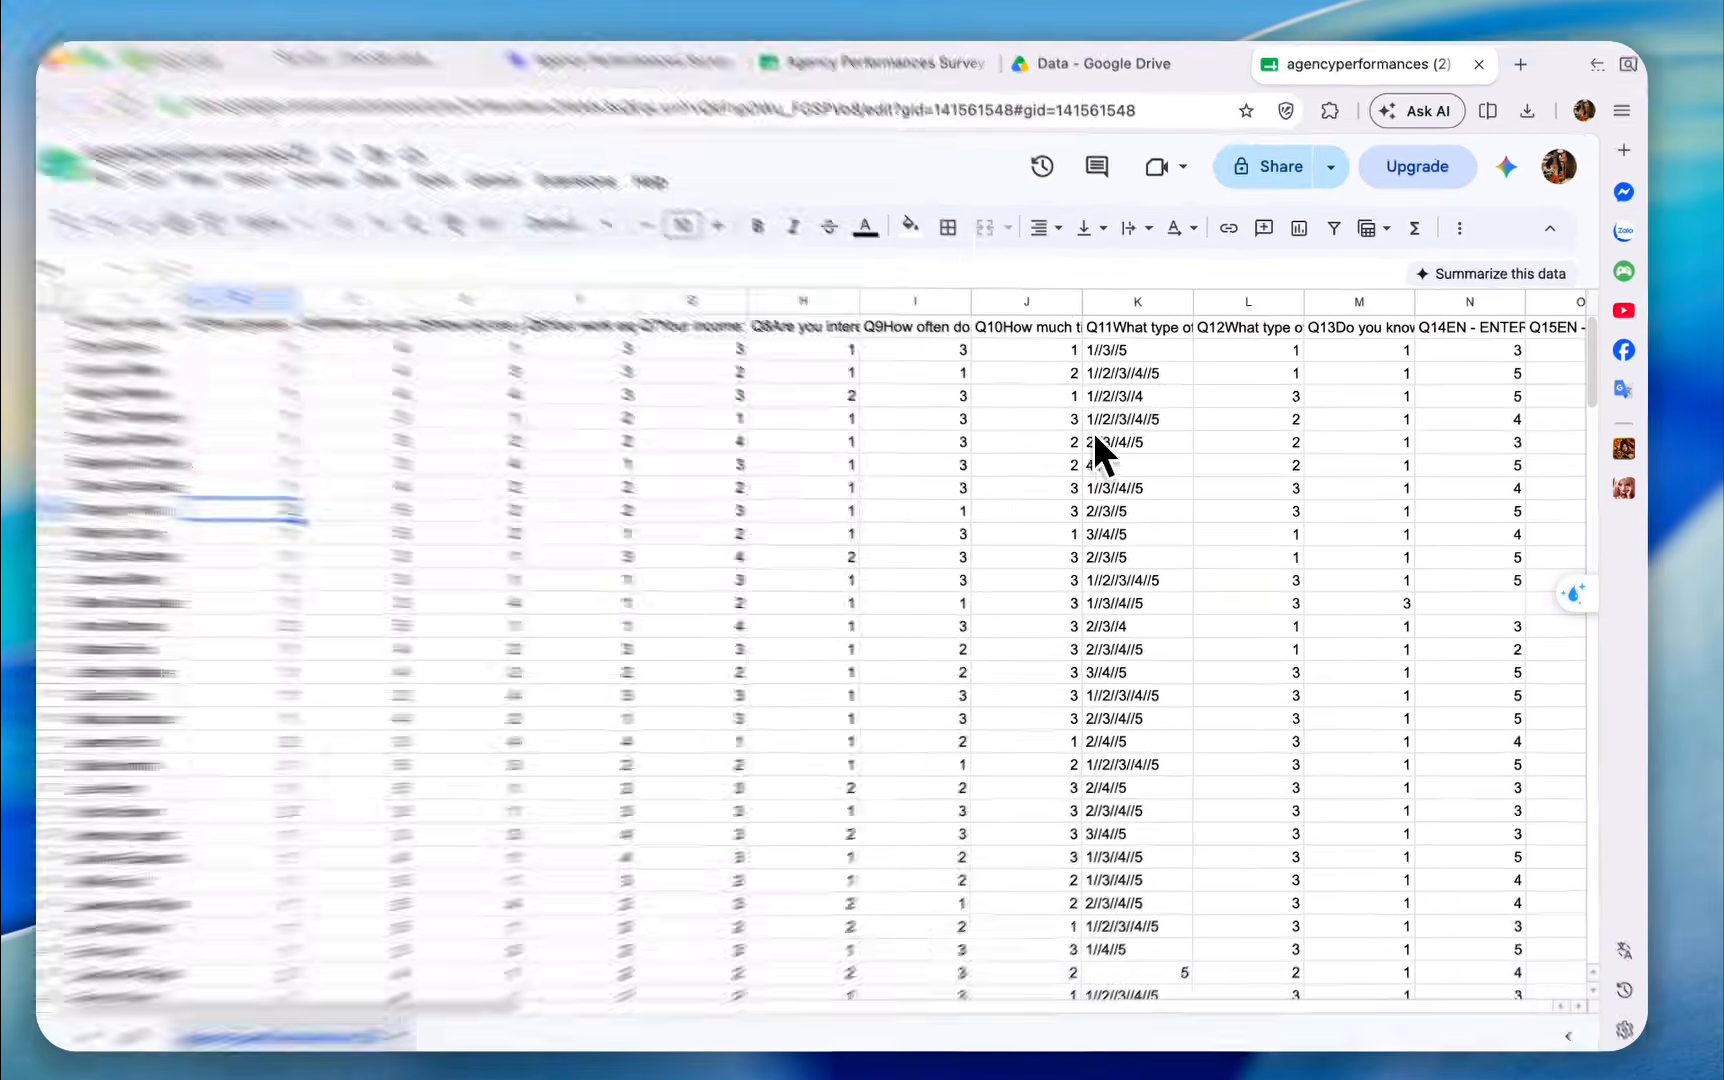
Examine the combined codes in the Q11 cells K2:K12 and the open-ended Q44 answers in AR2:AR15.
drag(1147, 351, 1145, 580)
drag(918, 785, 916, 790)
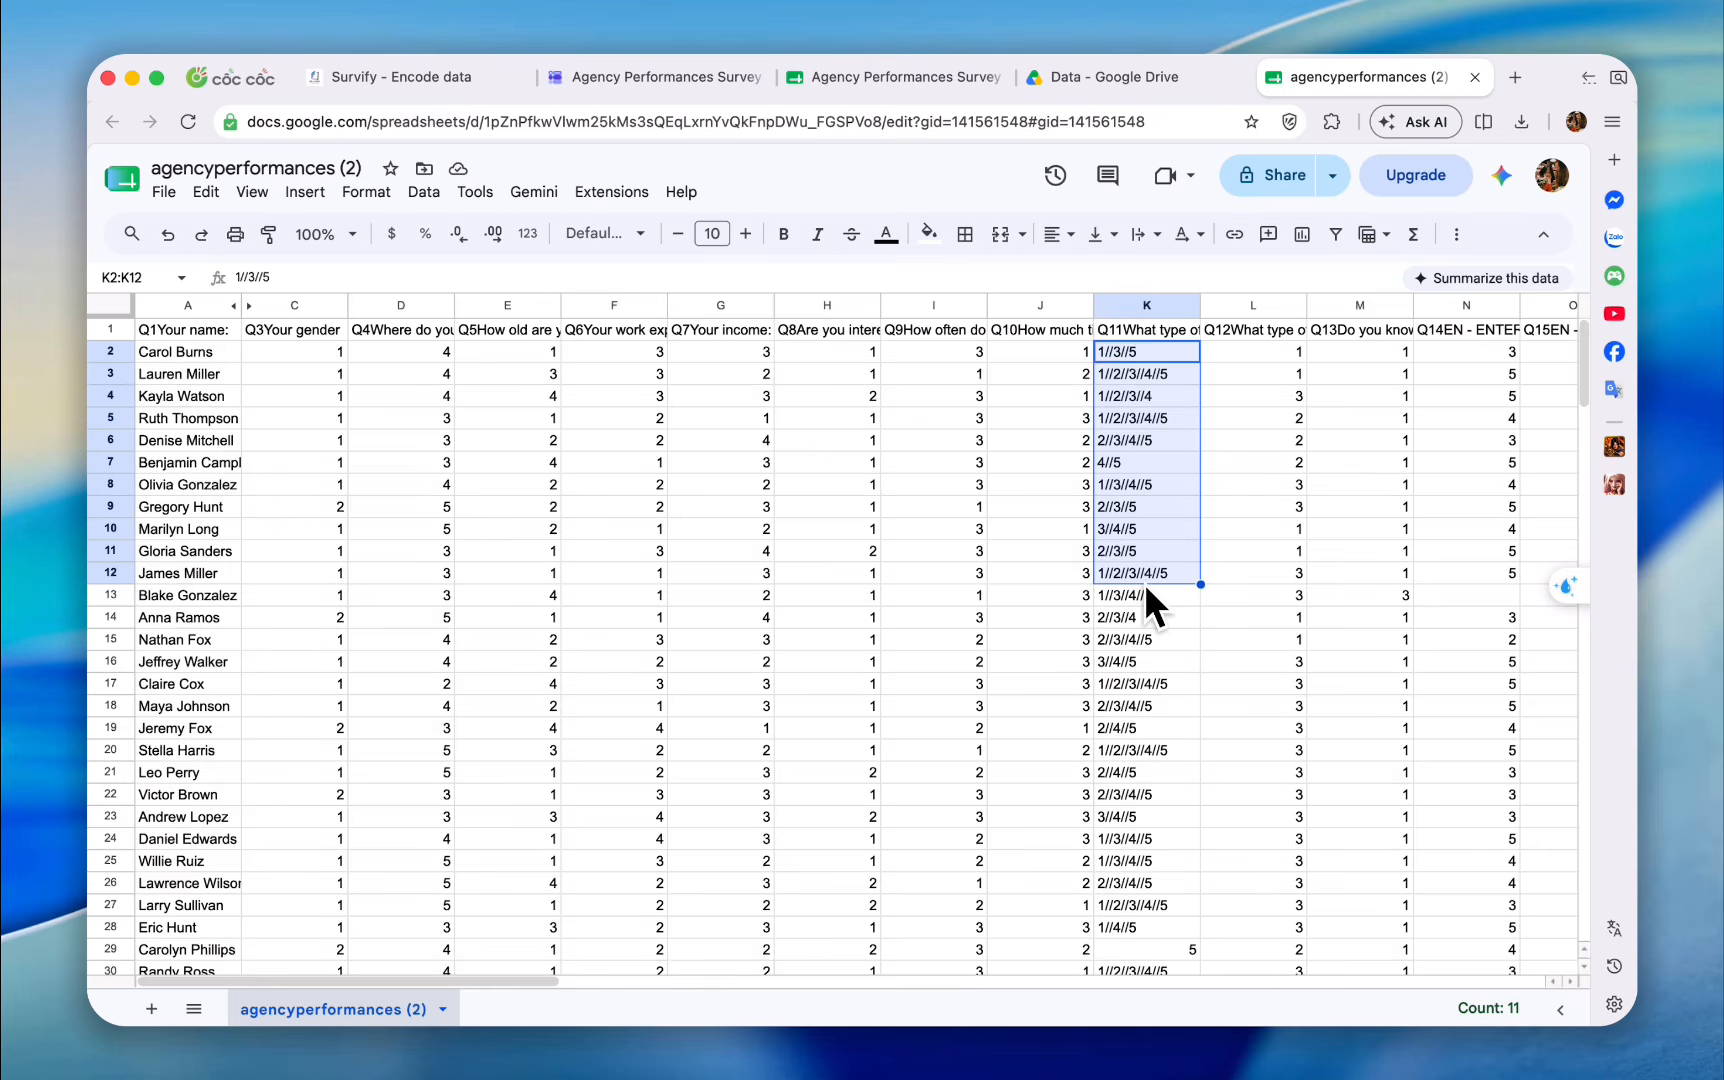
scroll(1146, 590, right, 20)
scroll(1146, 590, right, 9)
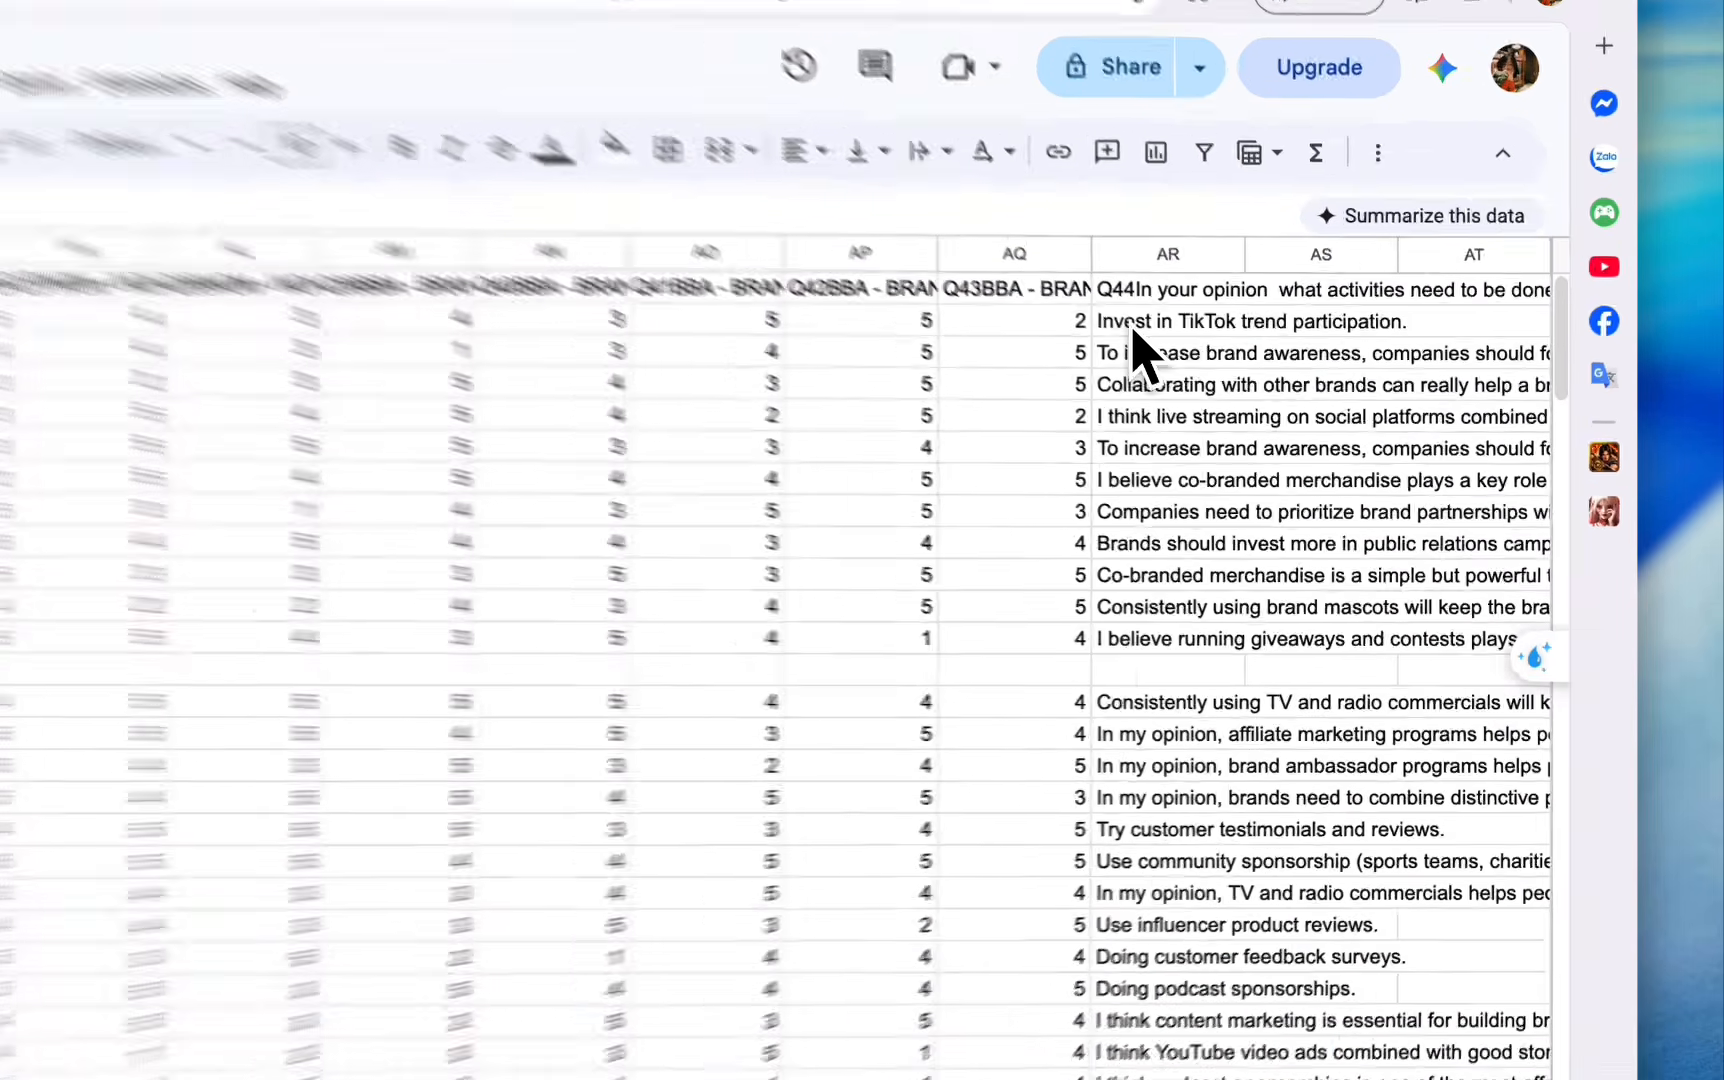
drag(1282, 354, 1308, 743)
drag(998, 888, 998, 886)
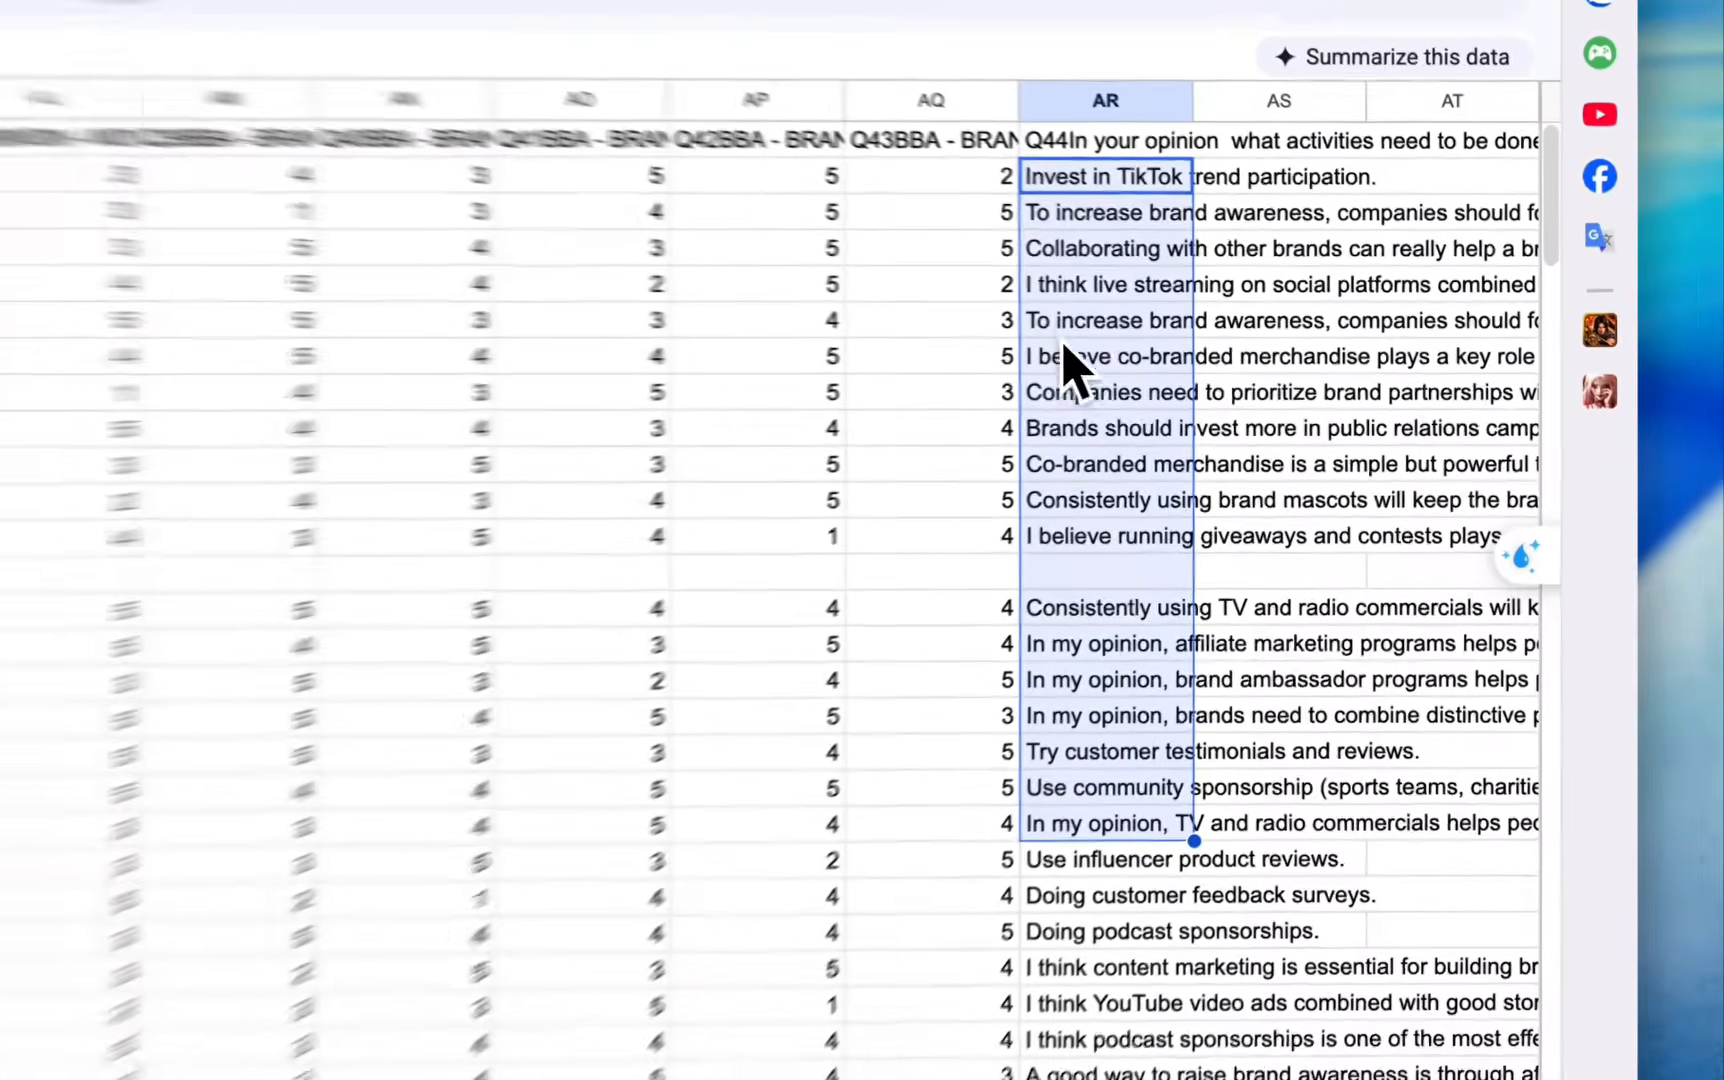
click(1283, 396)
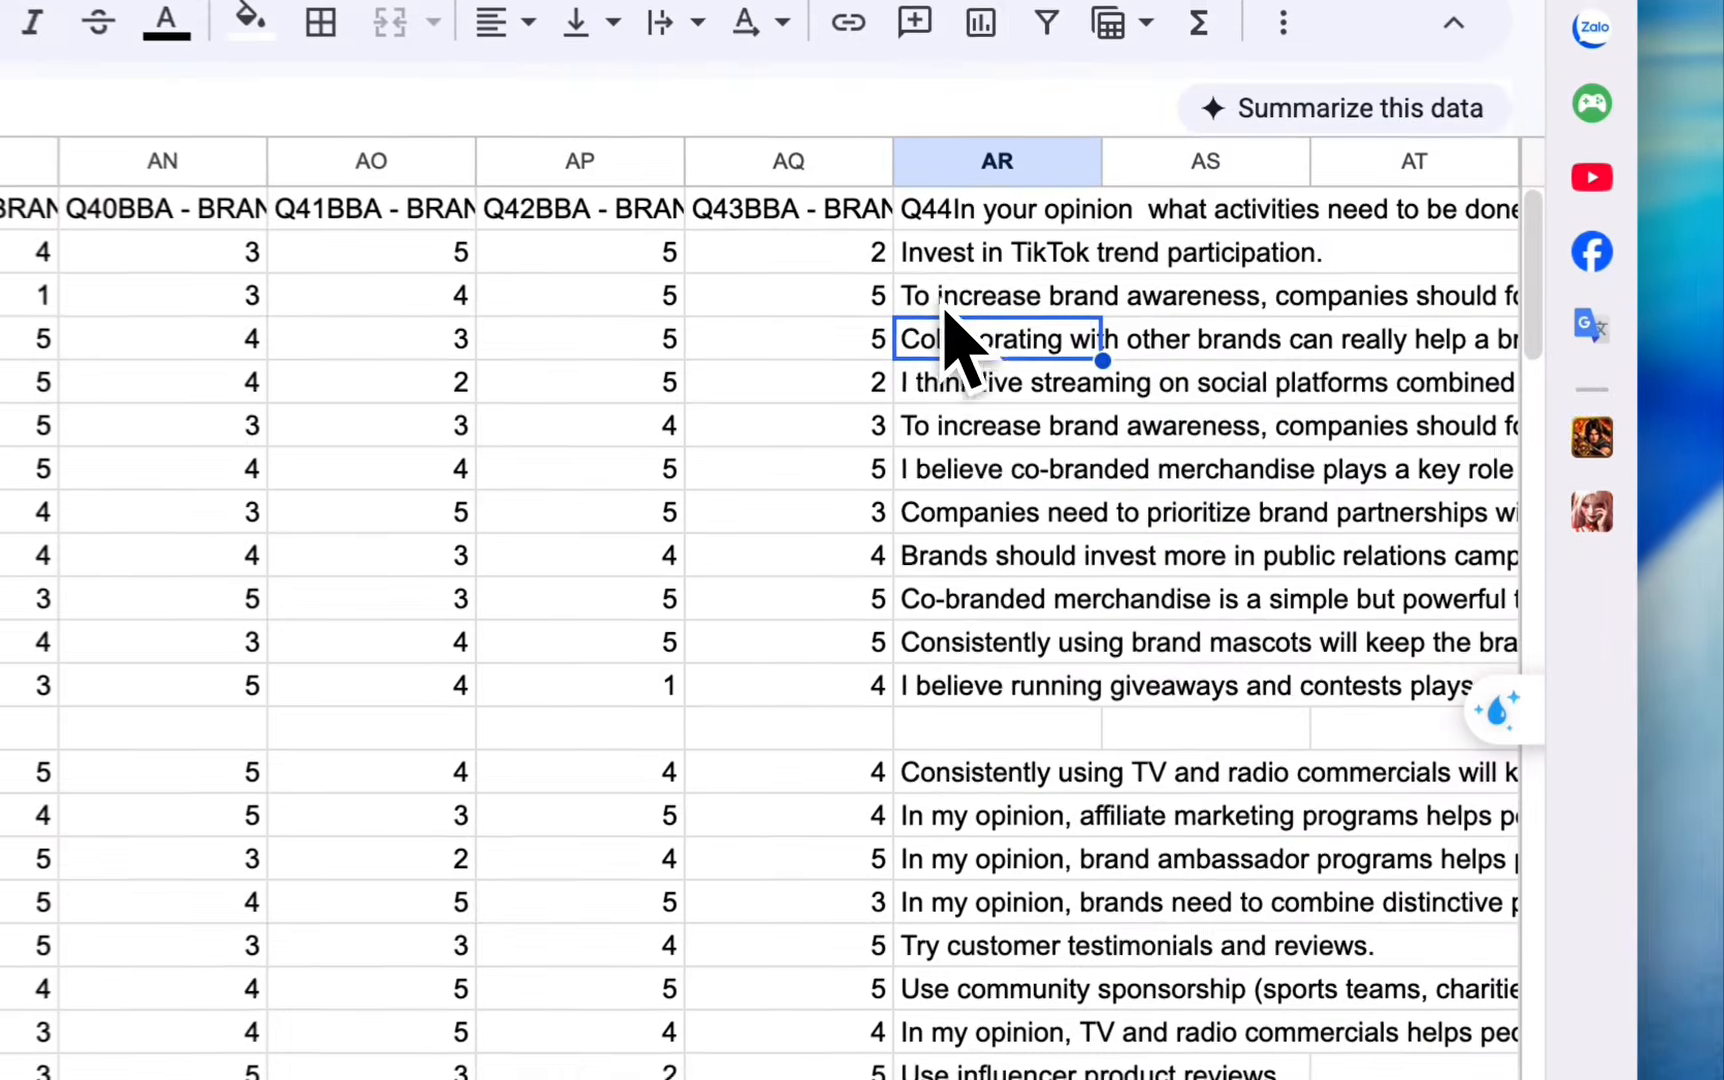
click(1283, 353)
shift+click(945, 858)
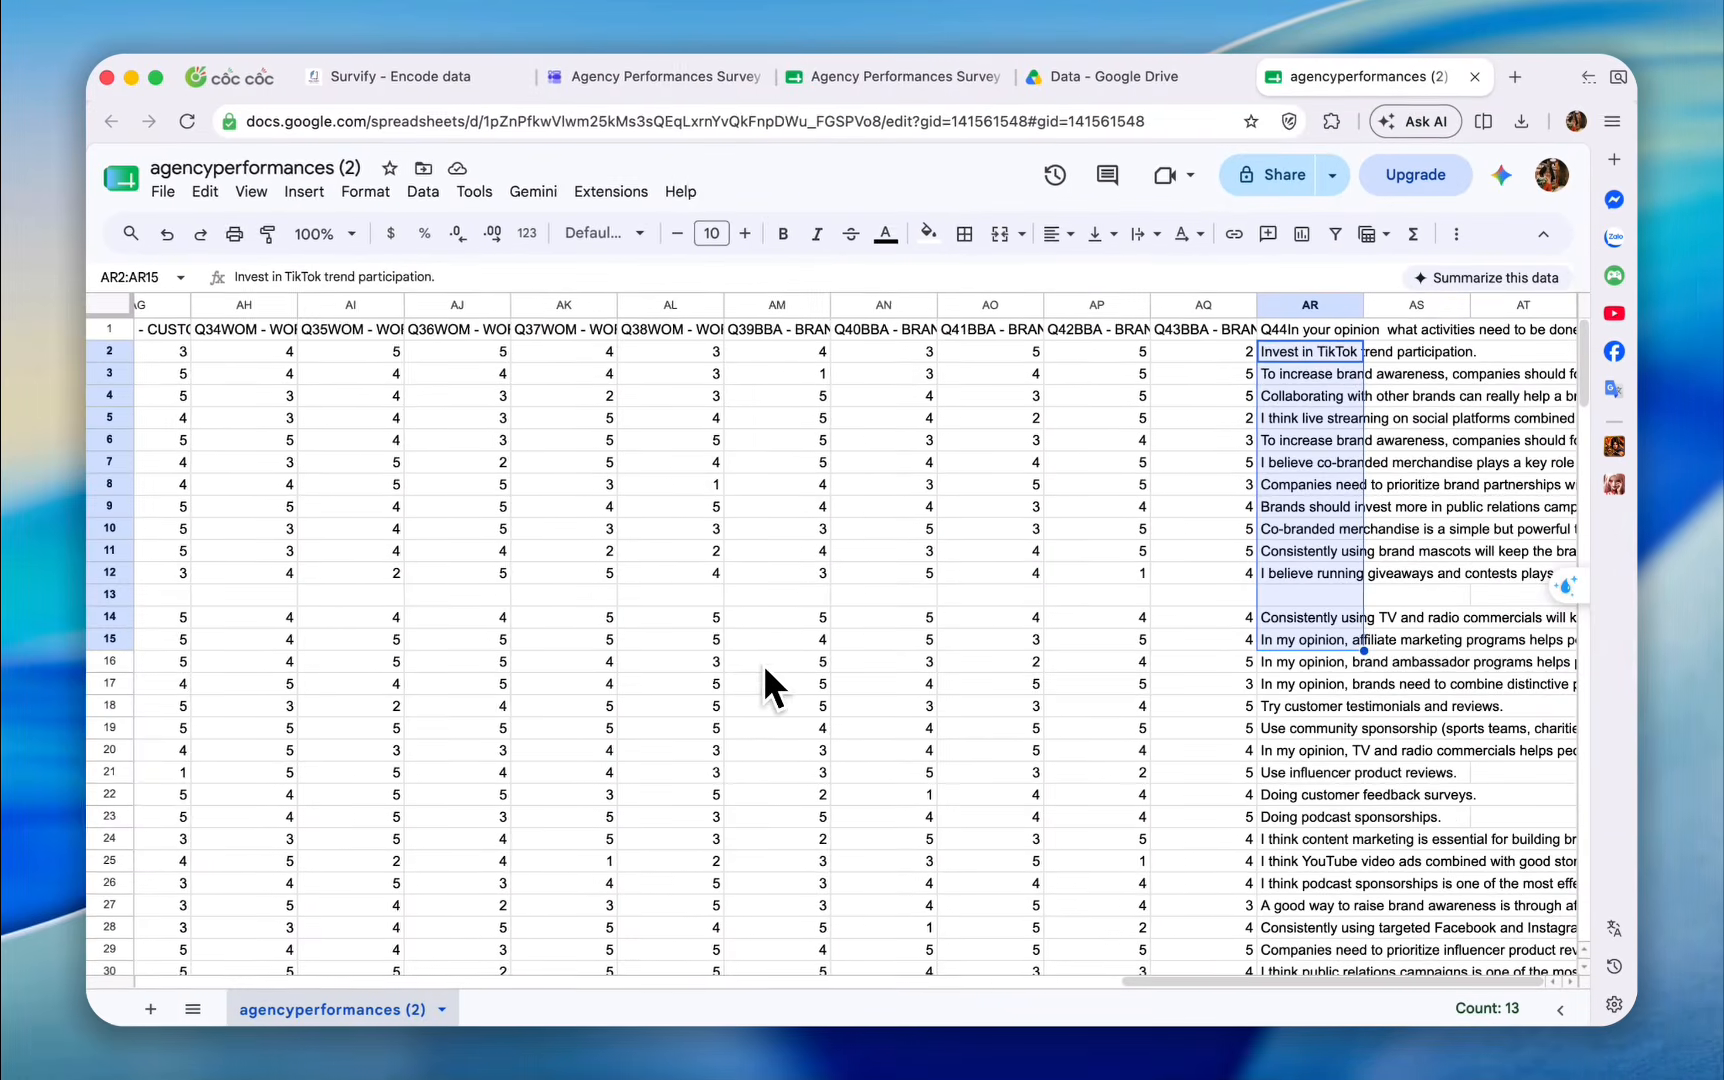
Select the Q11 header cell K1 and read its full question text.
scroll(760, 668, left, 15)
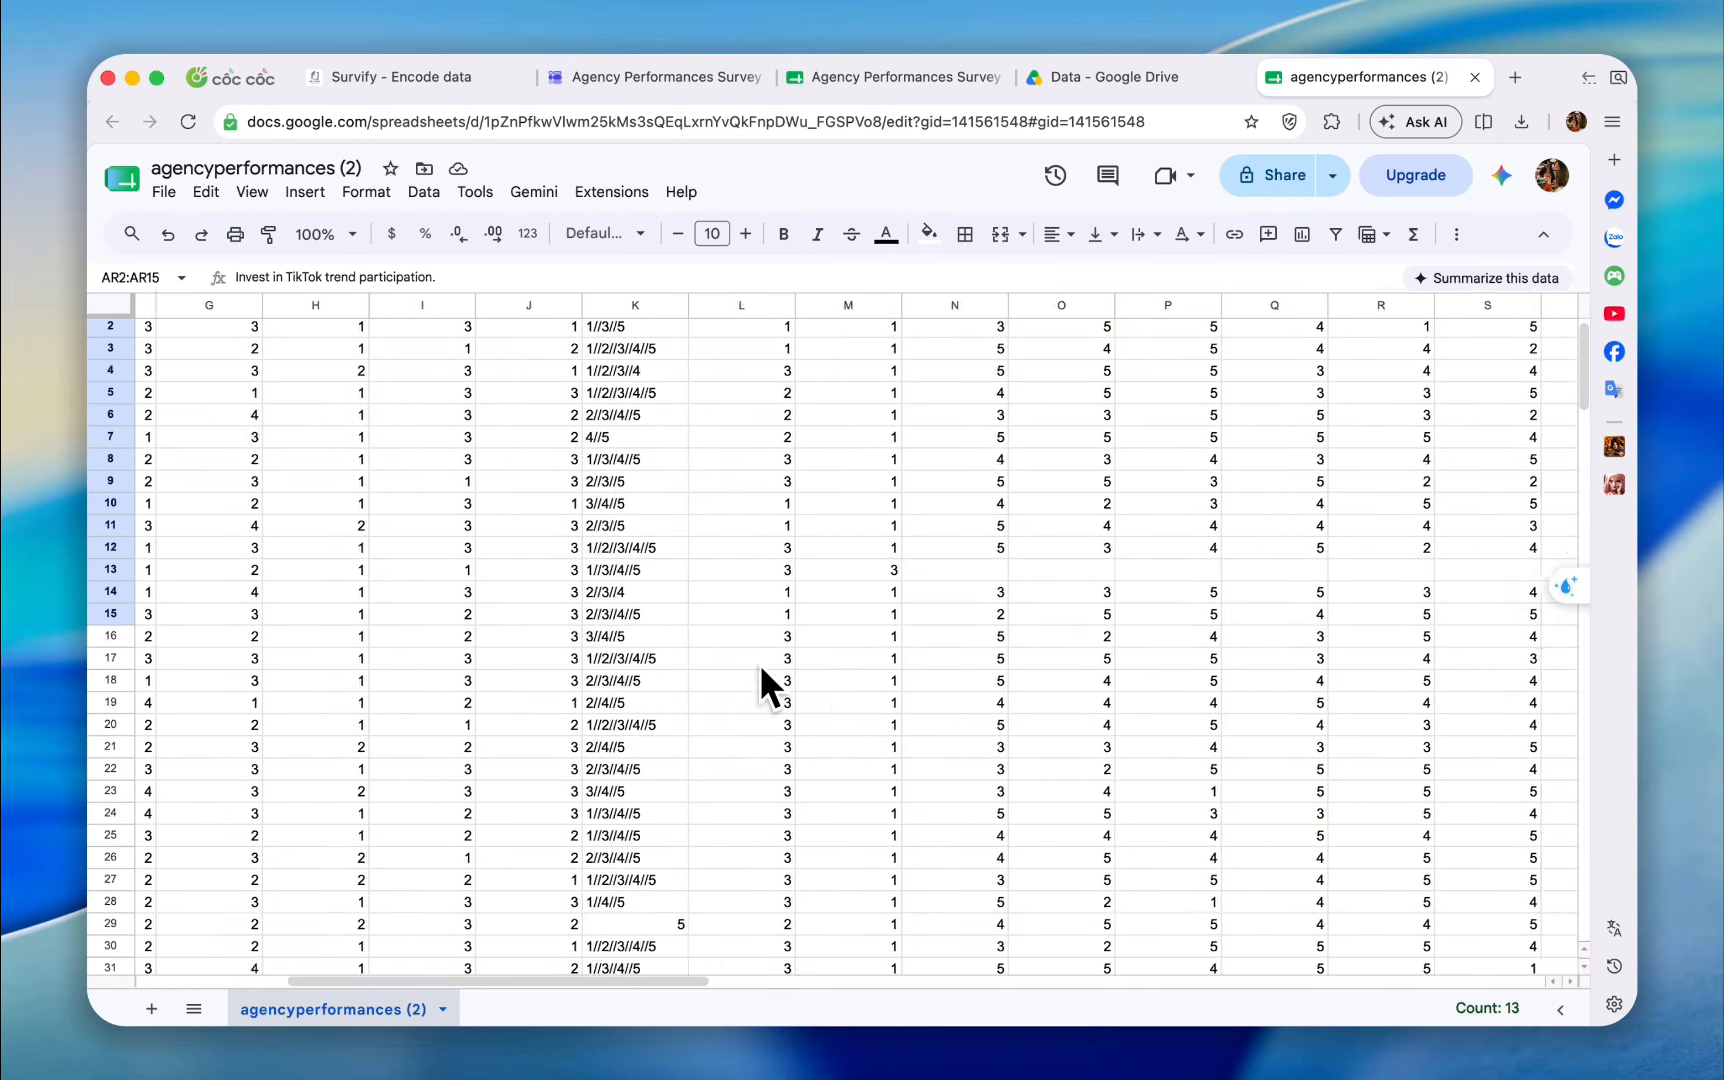
click(807, 329)
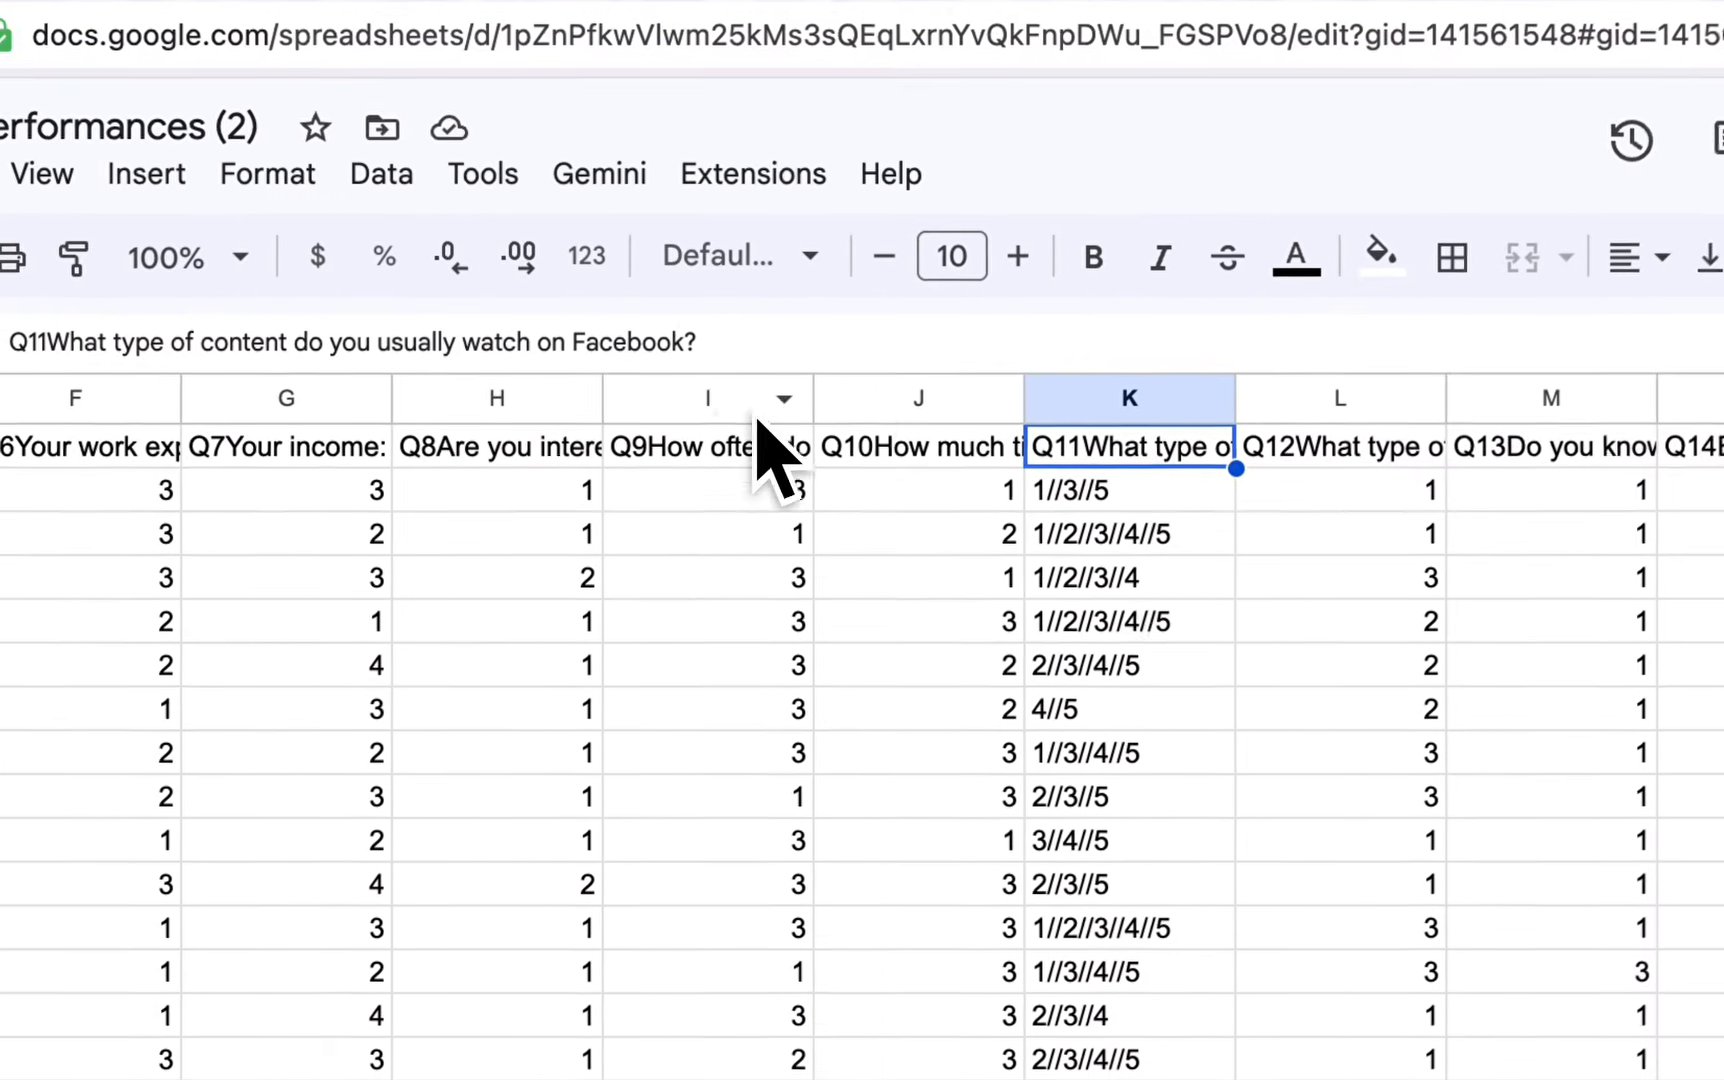
drag(702, 345, 113, 347)
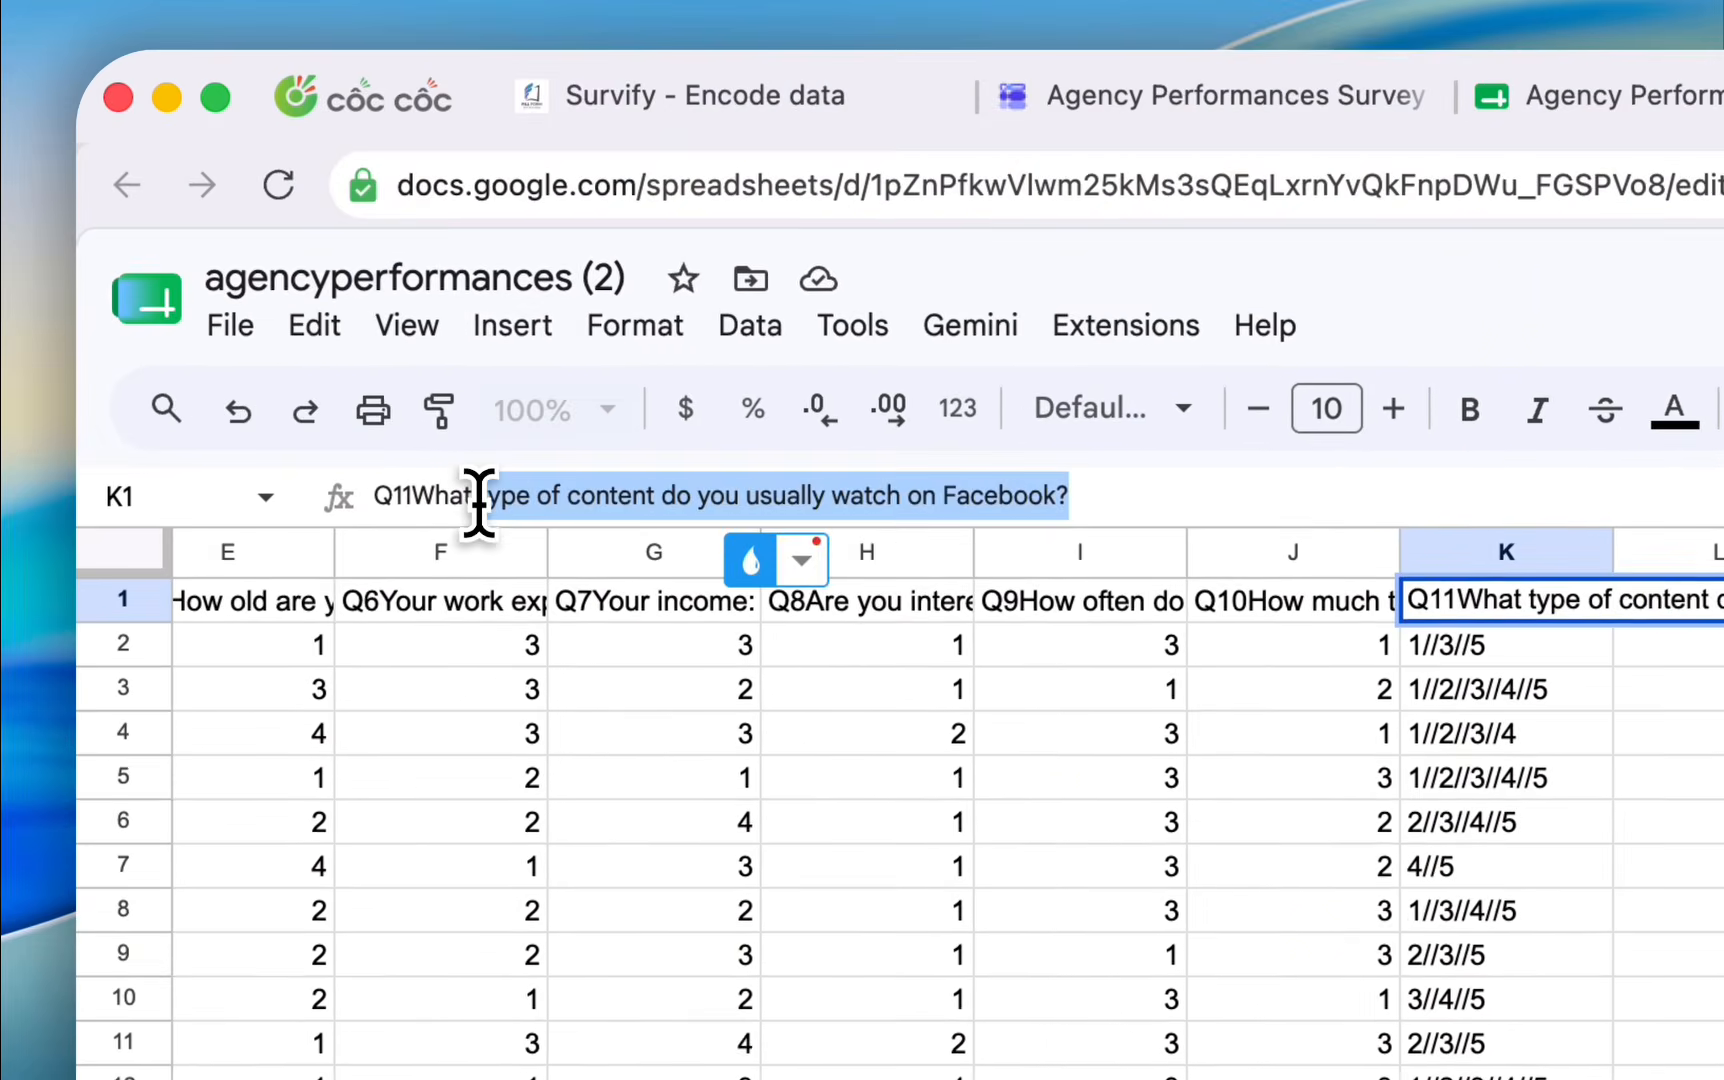
click(113, 347)
Switch to the survey form and examine the checkbox options, including Other, under What type of content do you usually watch on Facebook?
click(1160, 100)
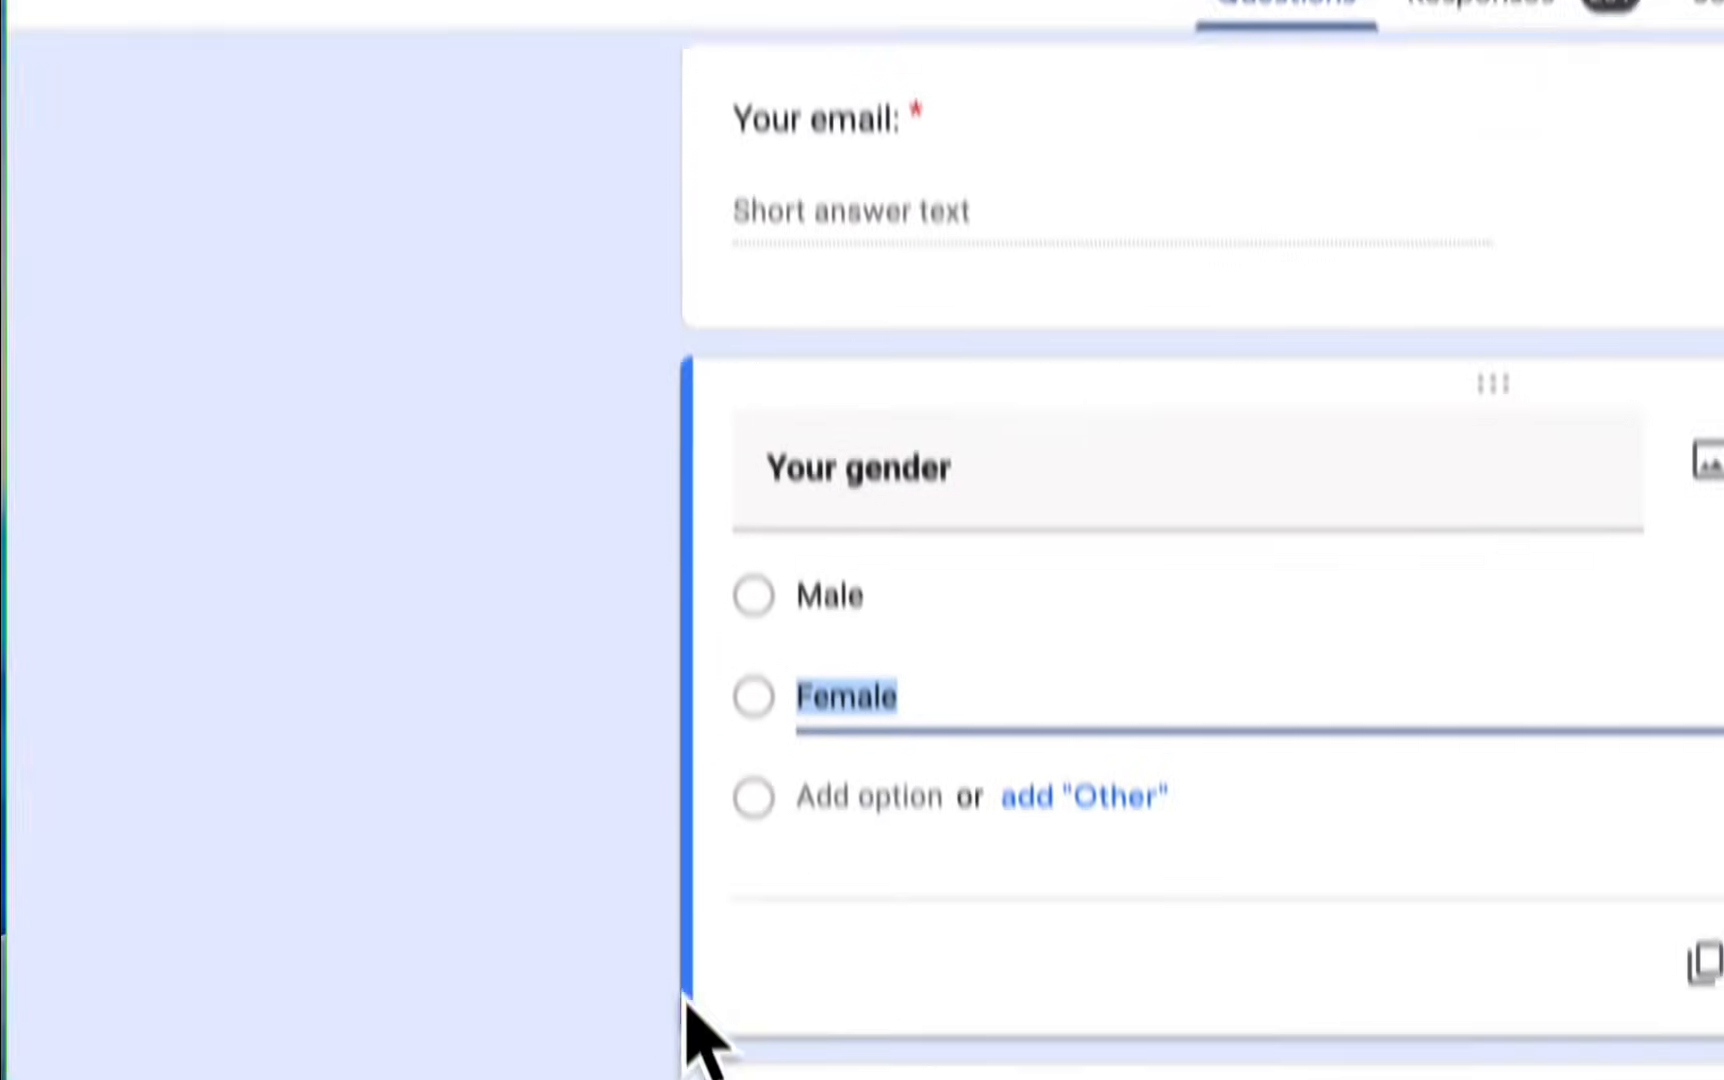
scroll(630, 760, down, 10)
scroll(627, 745, down, 15)
scroll(627, 745, up, 5)
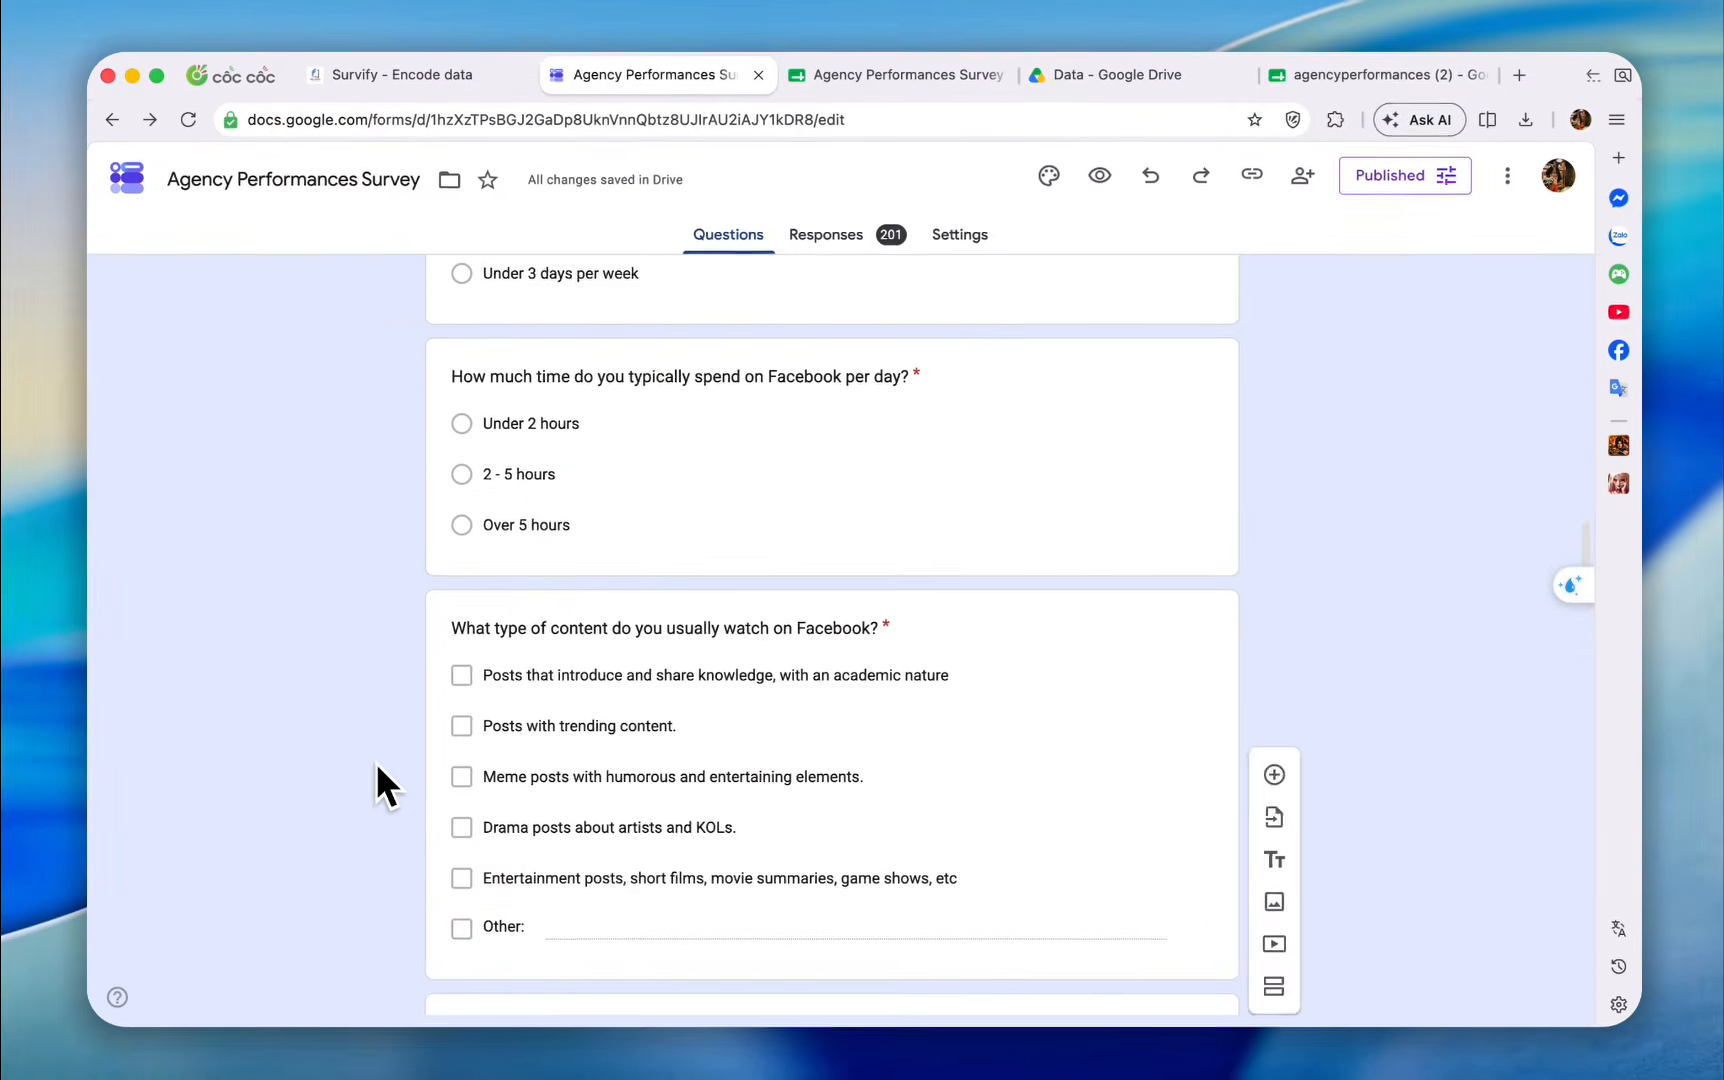
scroll(627, 745, down, 1)
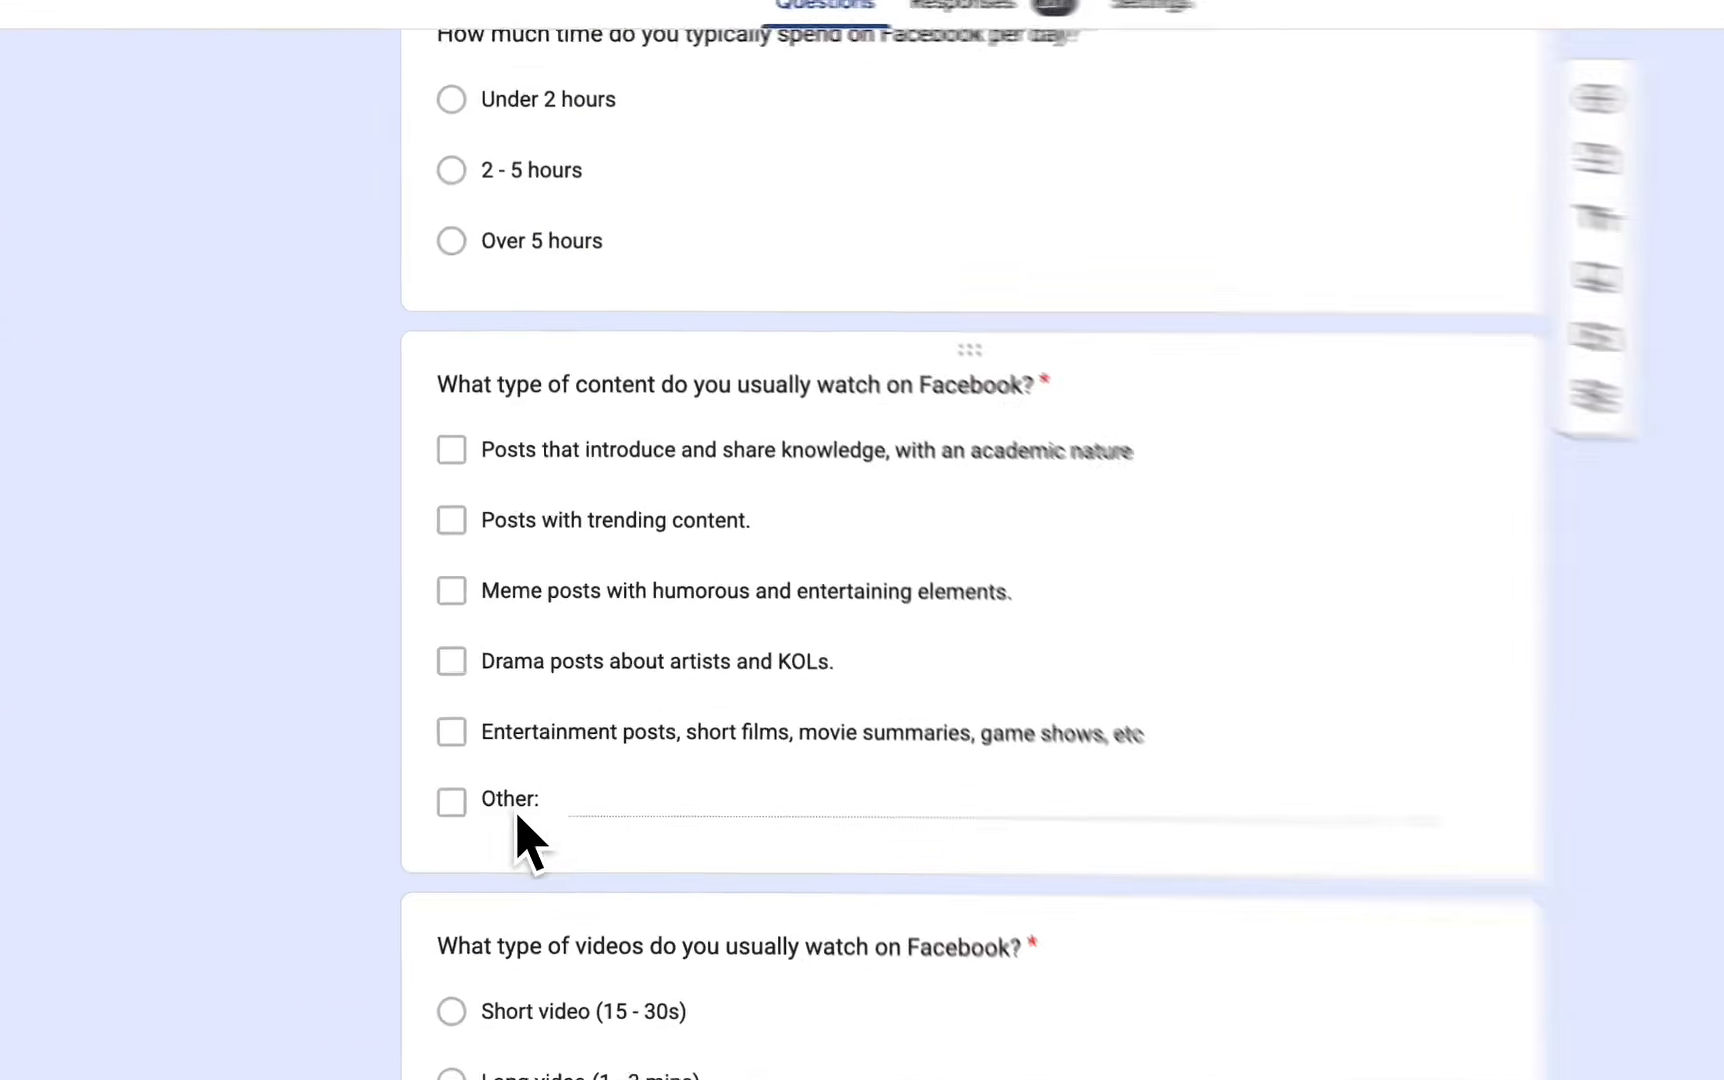
click(505, 888)
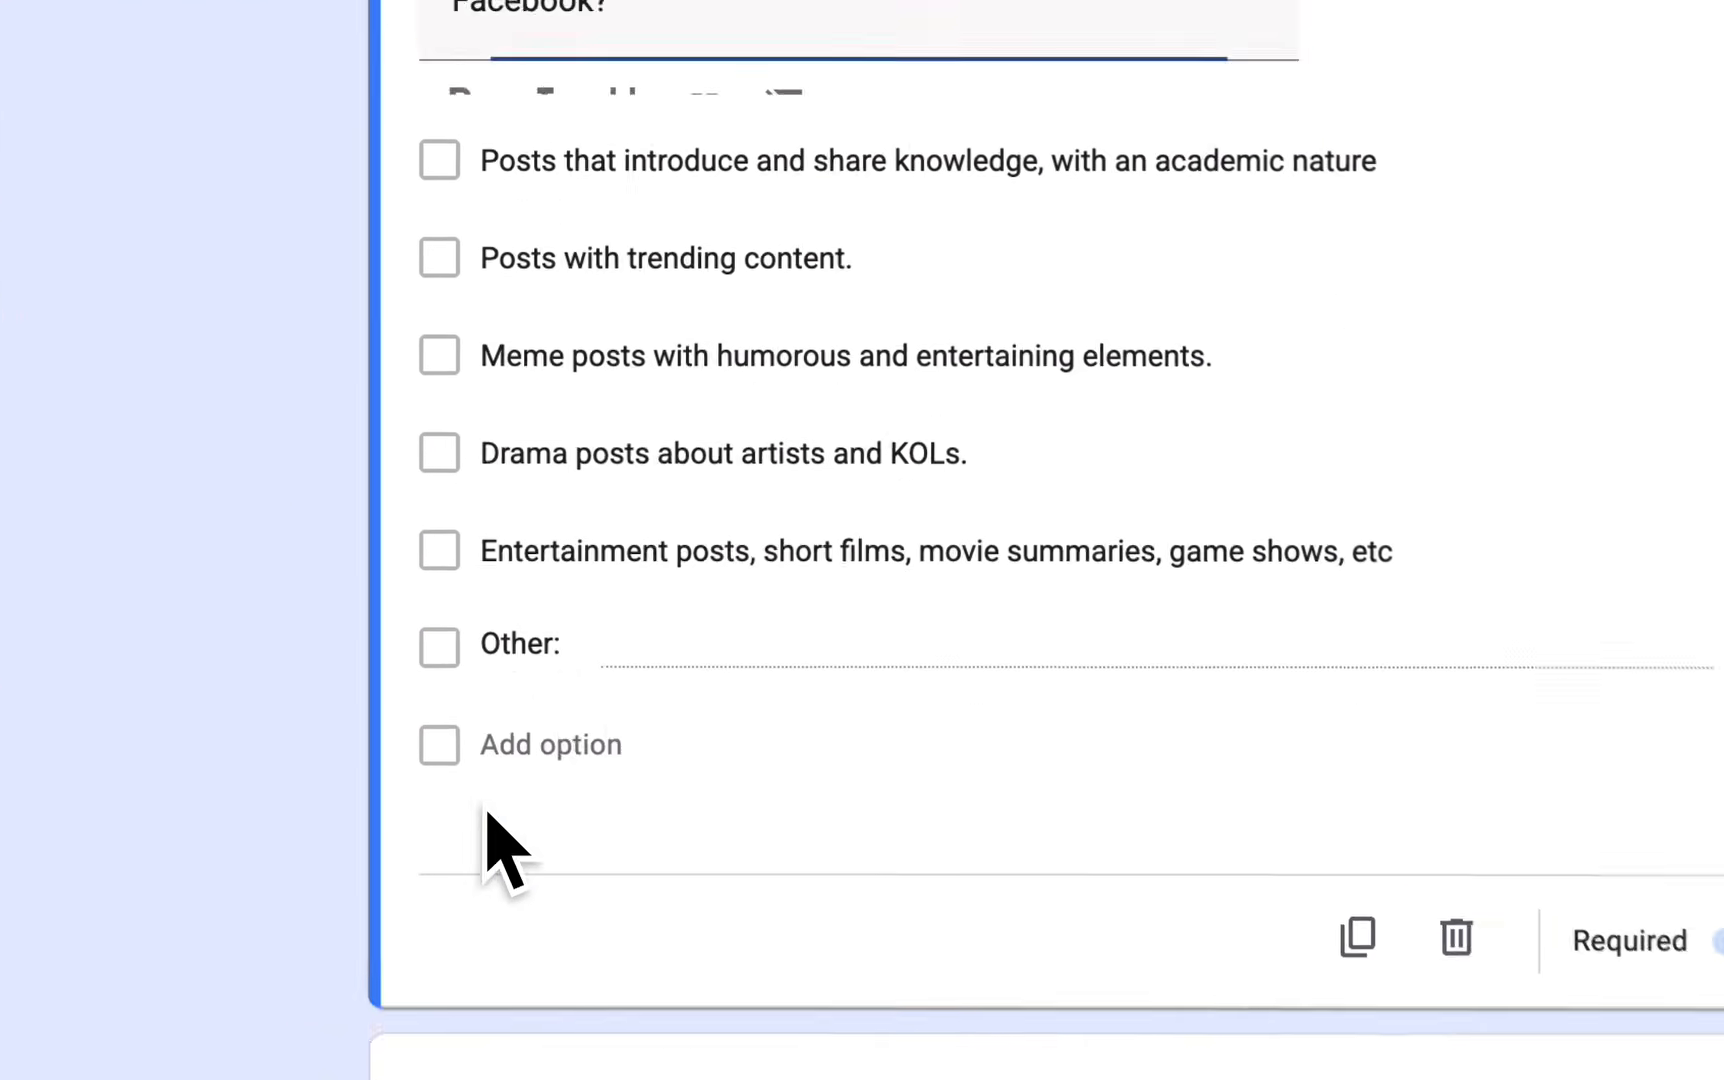
click(704, 692)
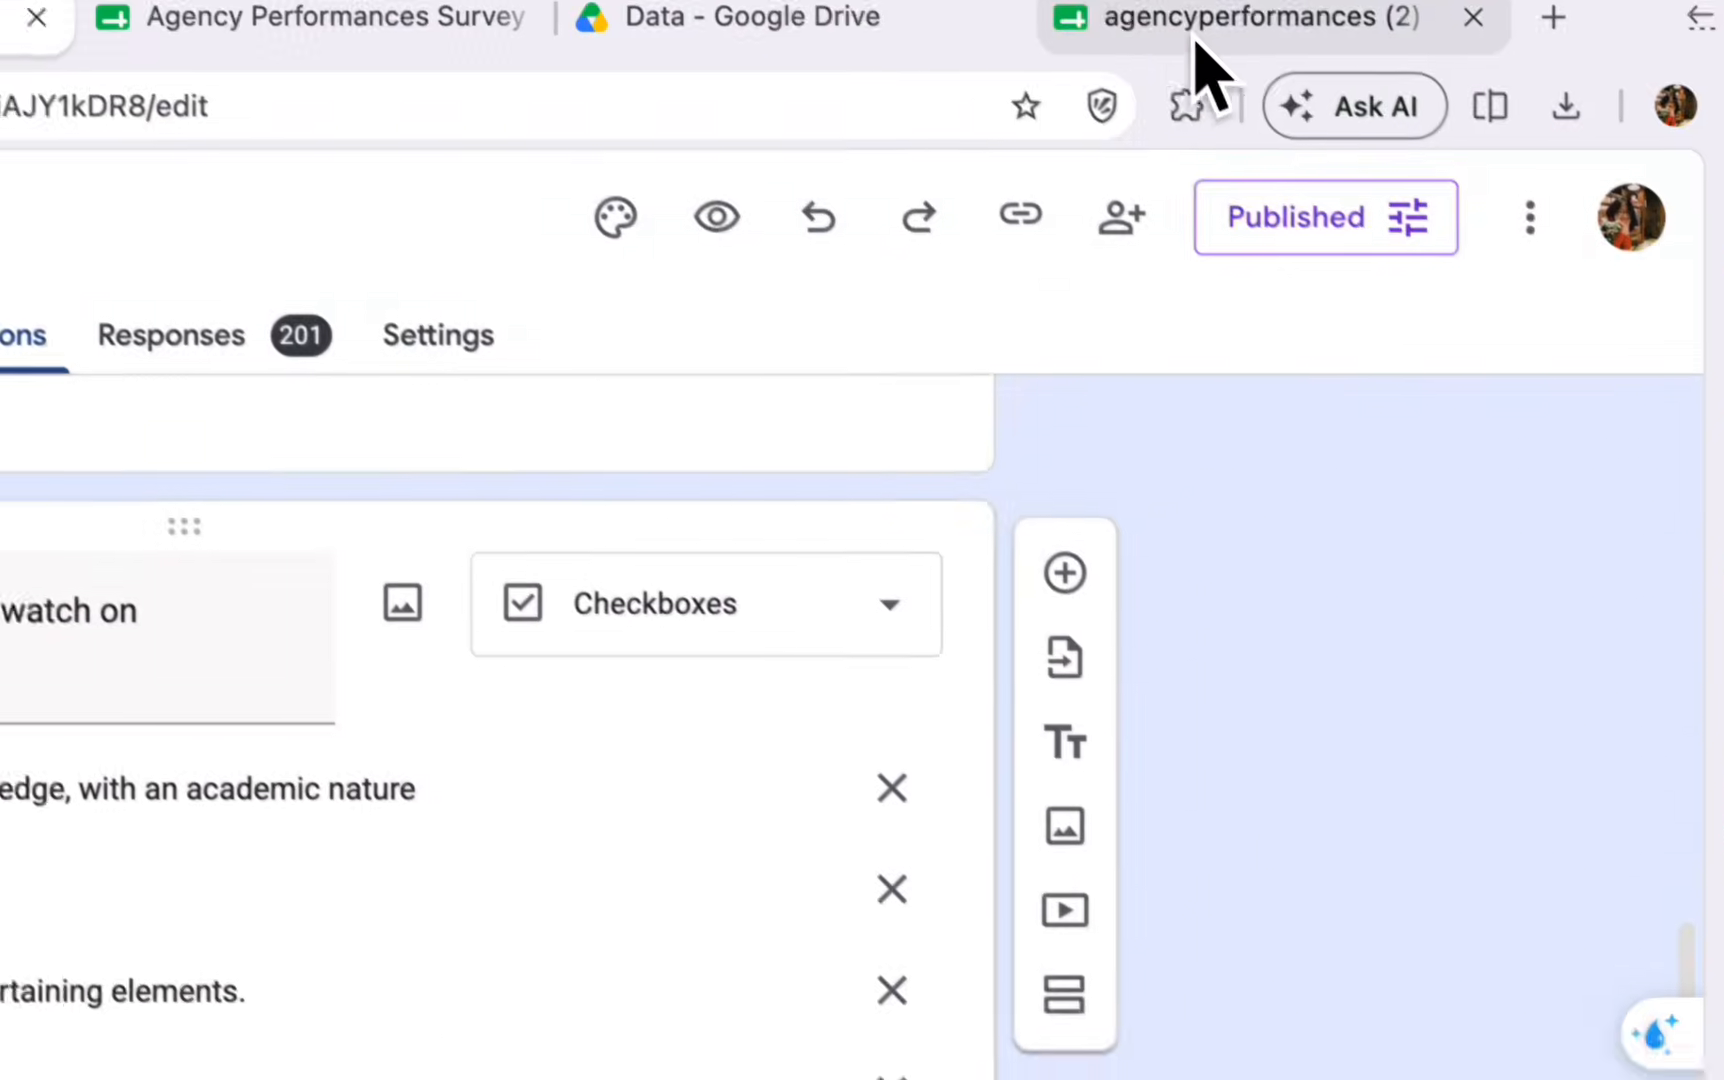
Return to the encoded agencyperformances (2) sheet and append //comedy to K2 and //legal rights to K3.
click(1195, 40)
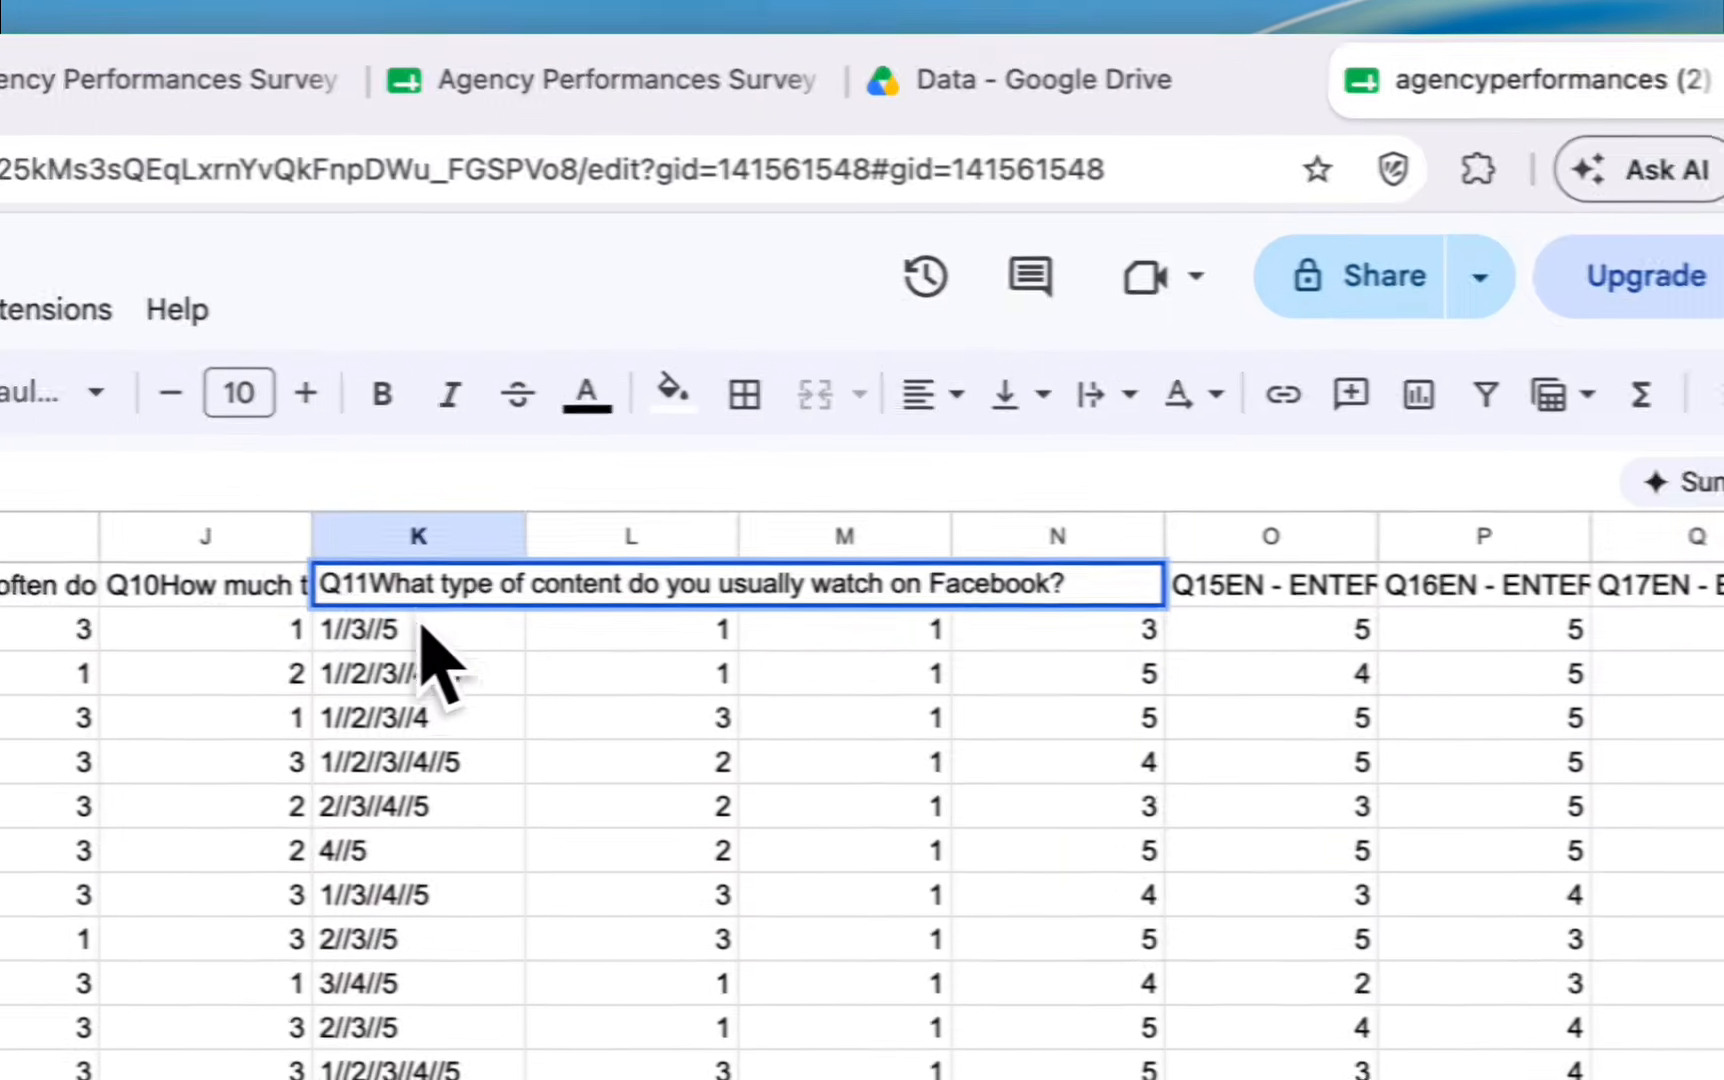
click(648, 625)
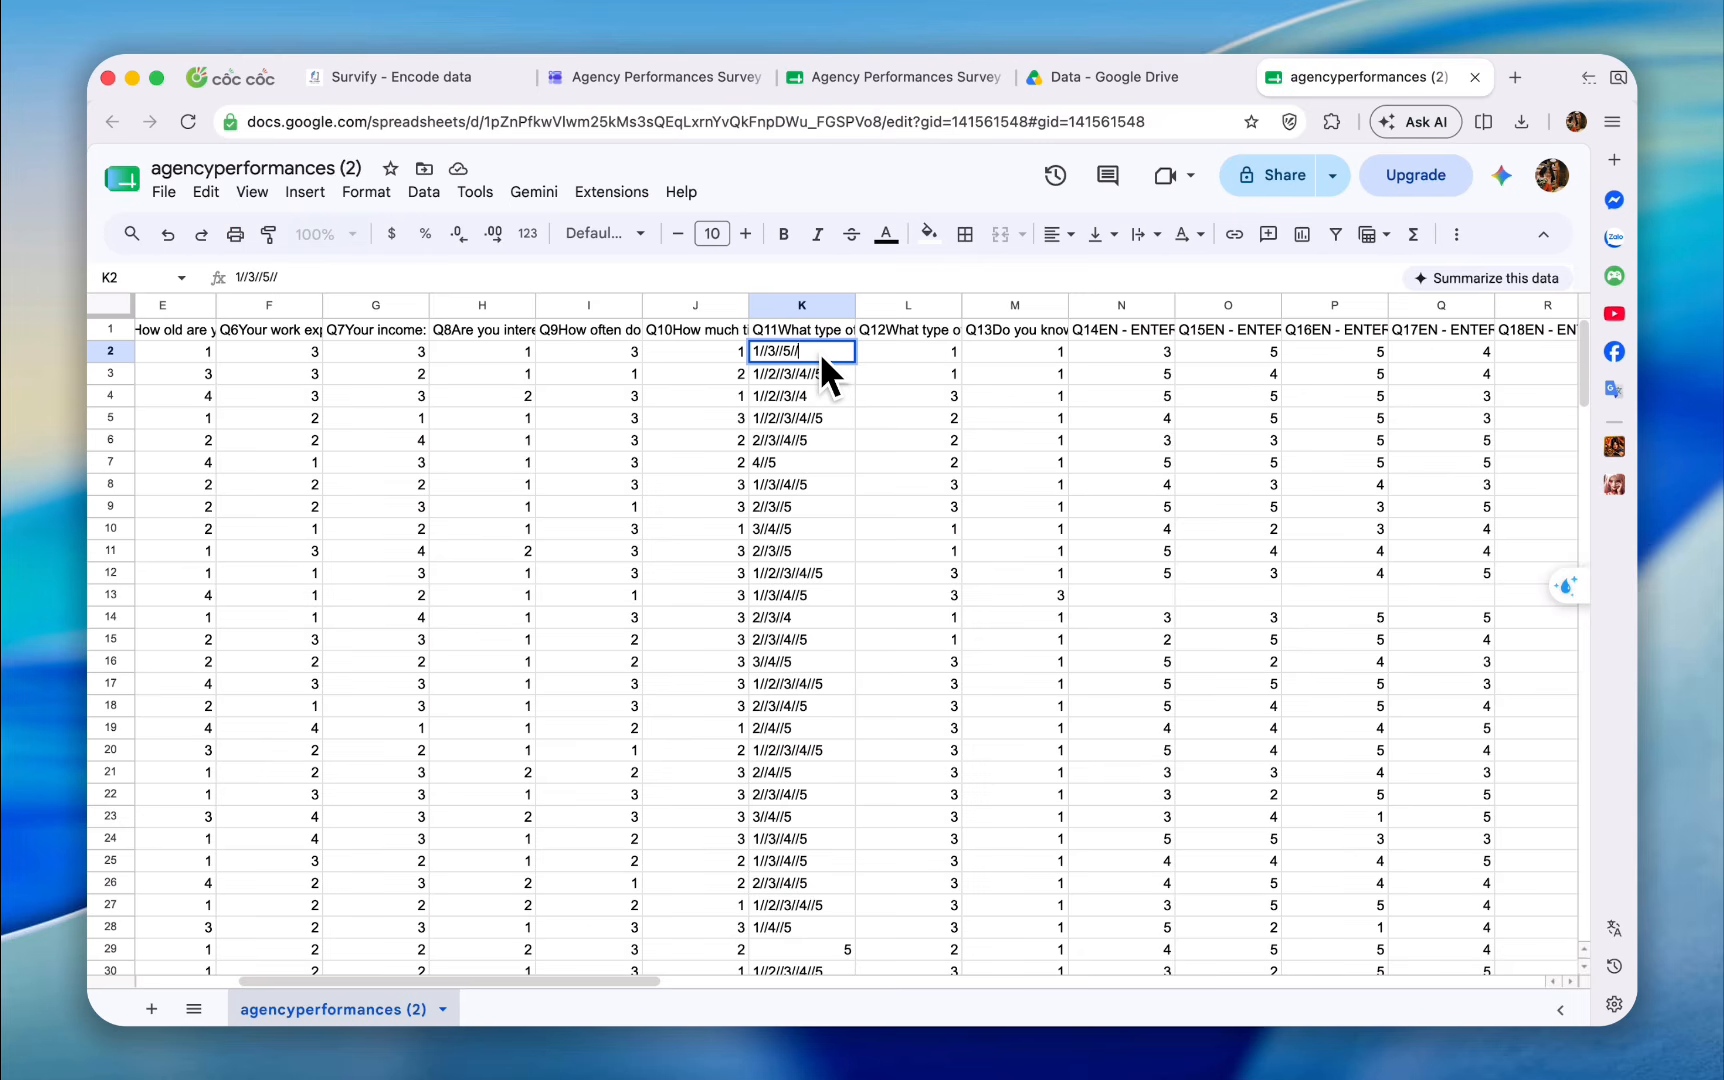
text(comedy)
key(Return)
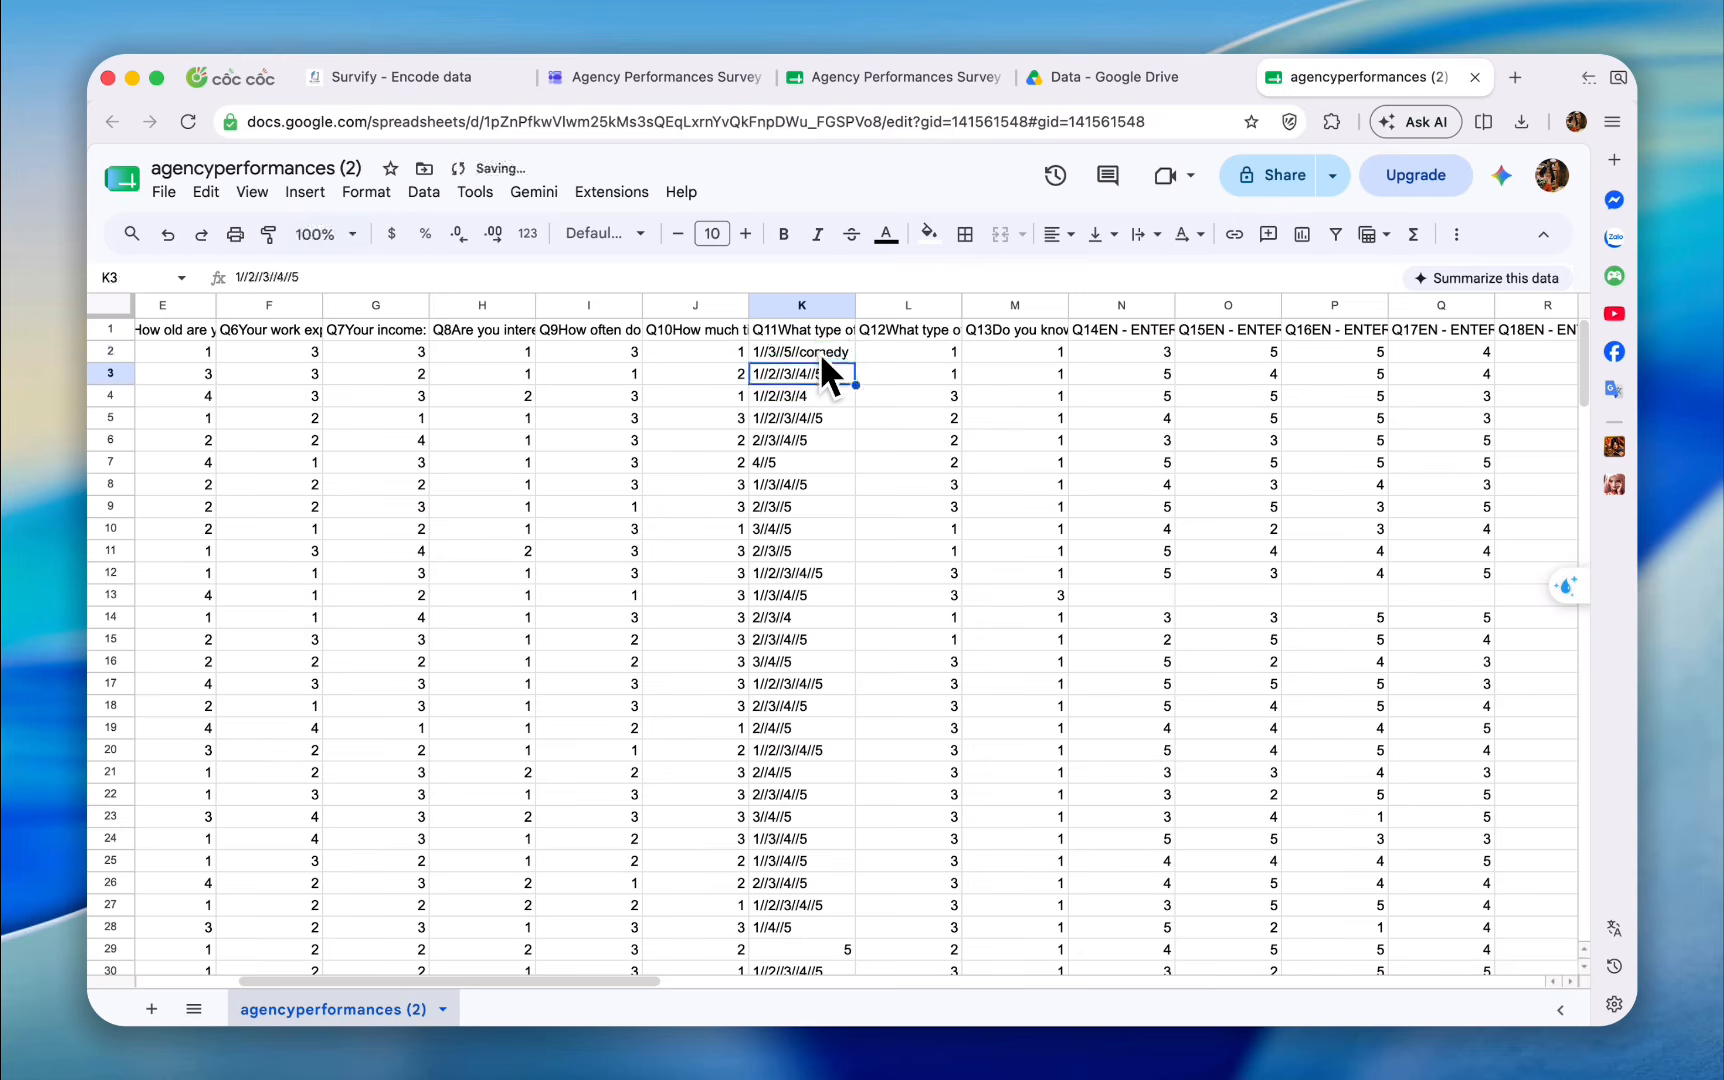
key(Return)
text(l)
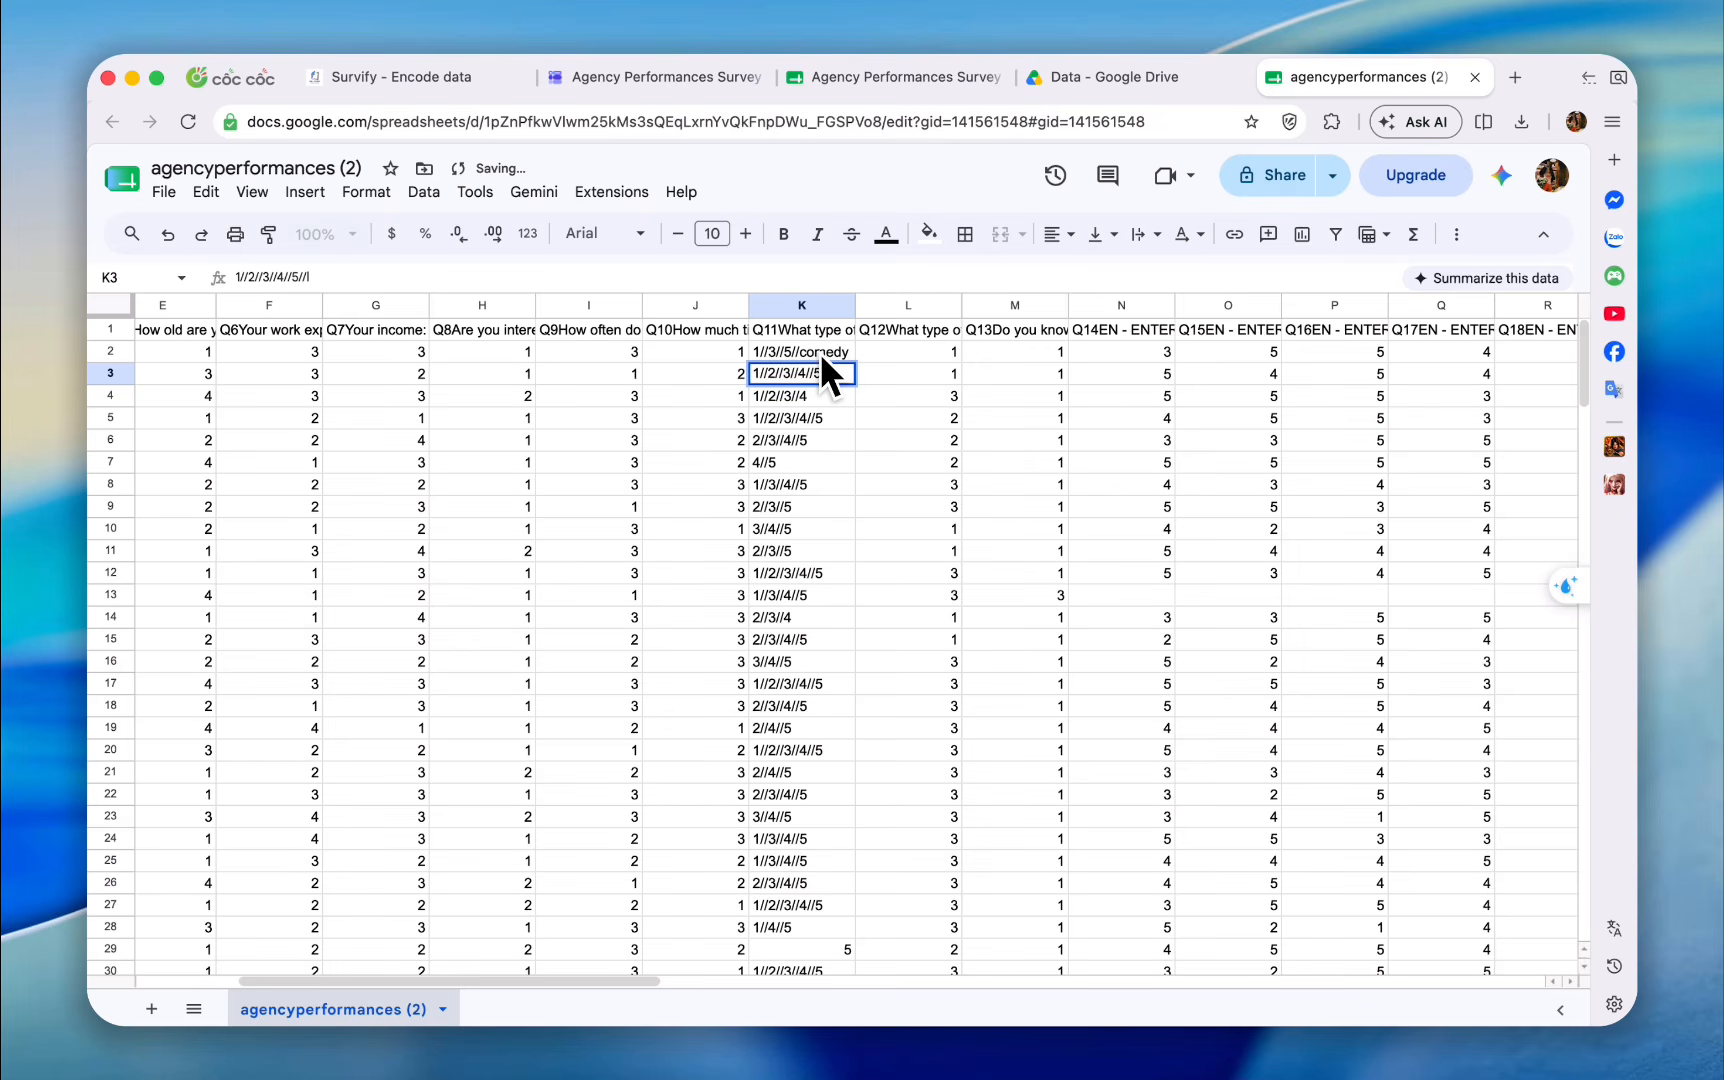
text(egal rights)
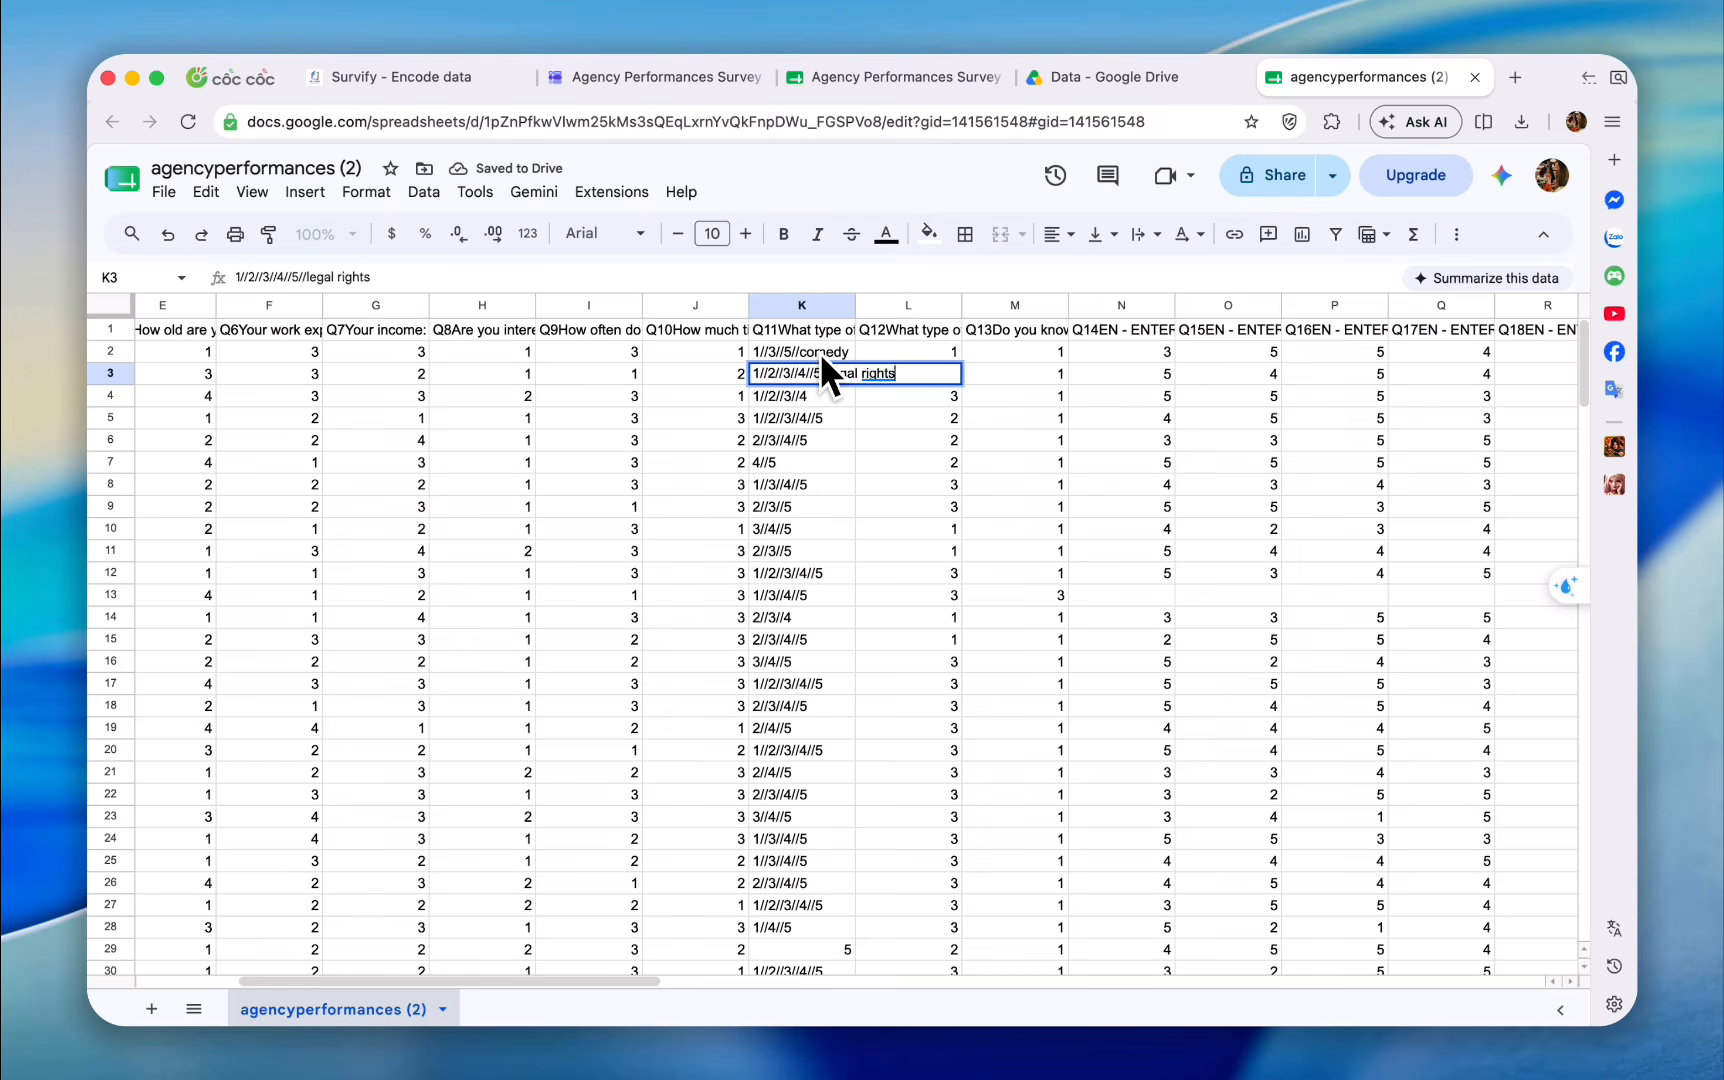
key(Return)
Append //skits to the Q11 answer in K4 and //moving movies to the one in K5.
key(Return)
text(//s)
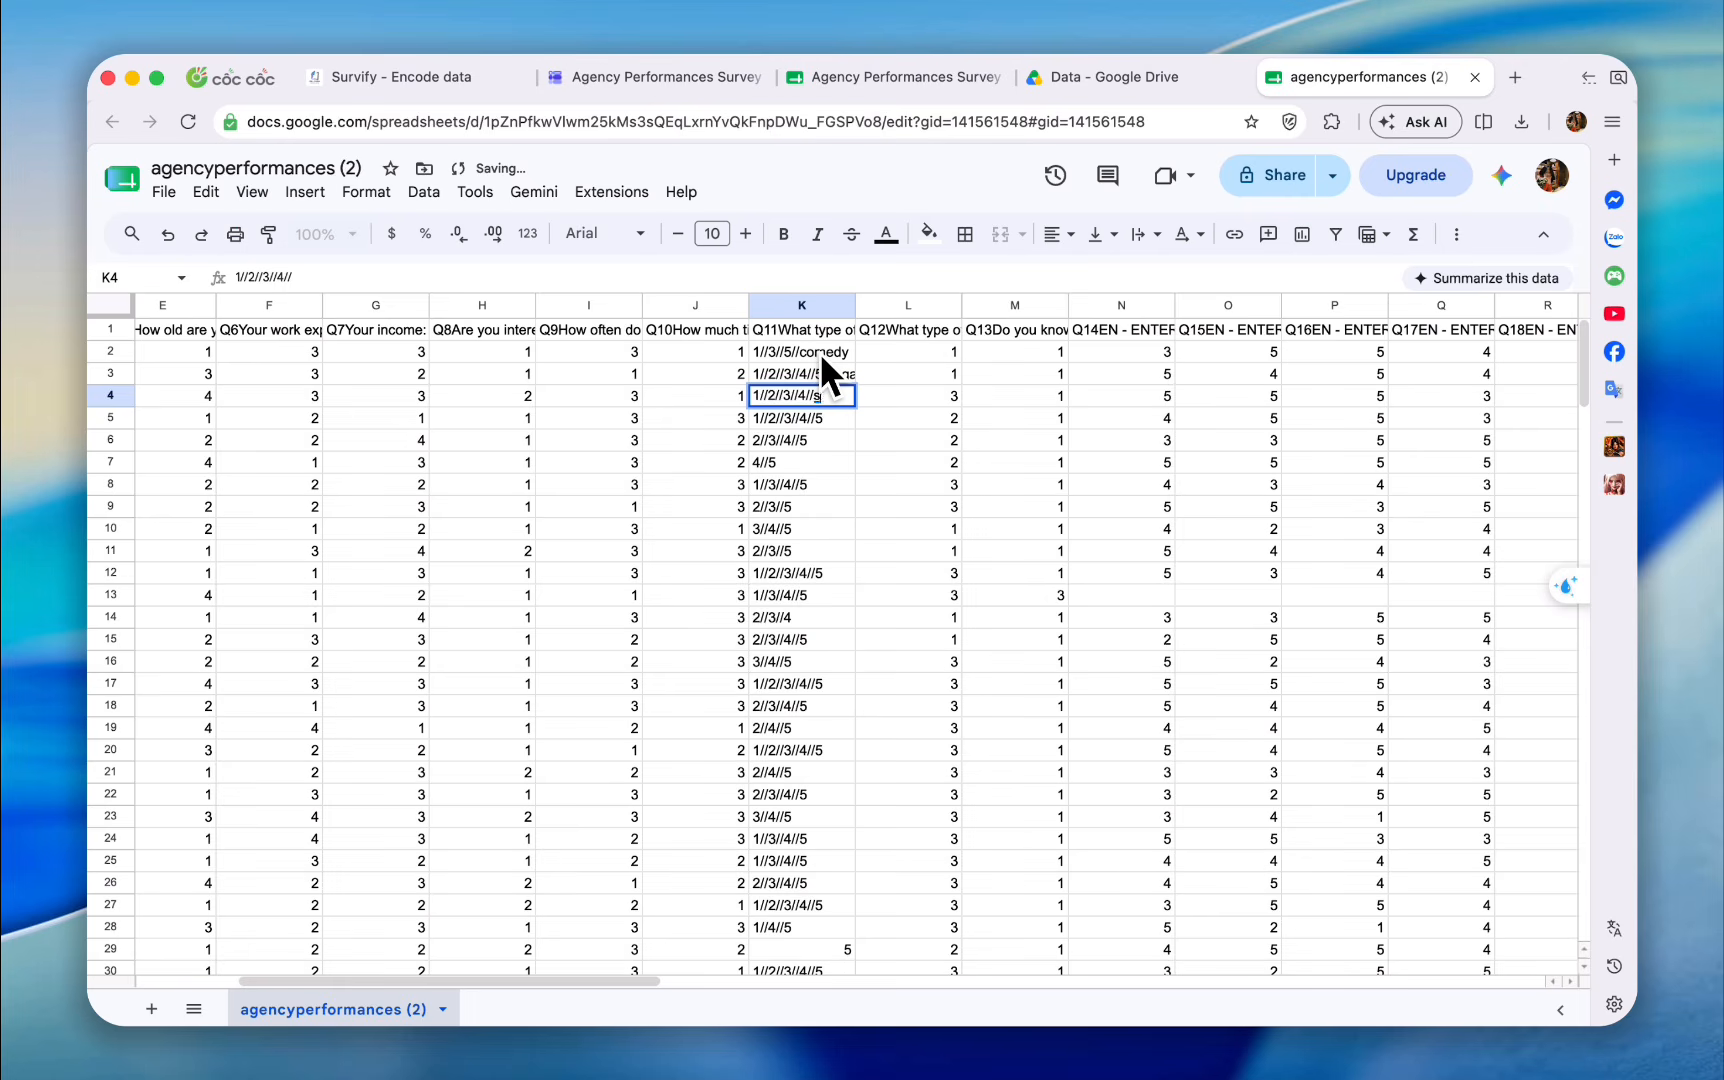
text(kills)
key(Return)
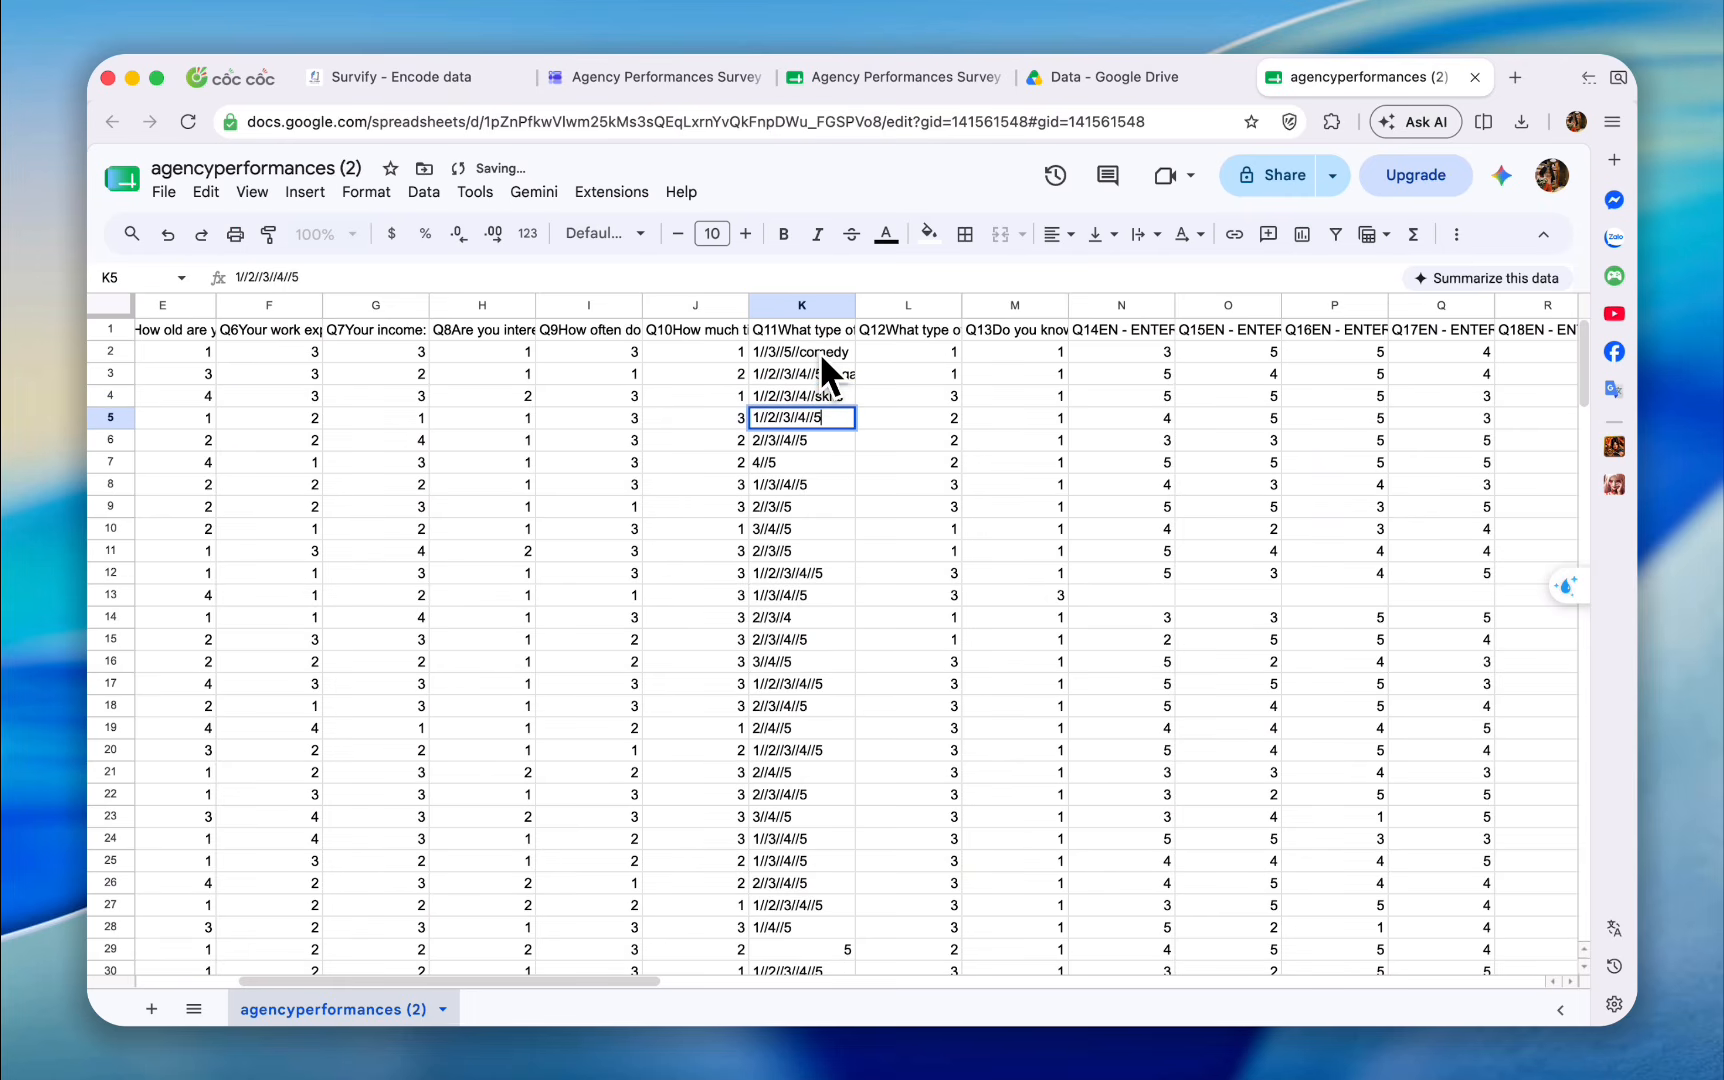
text(//moving)
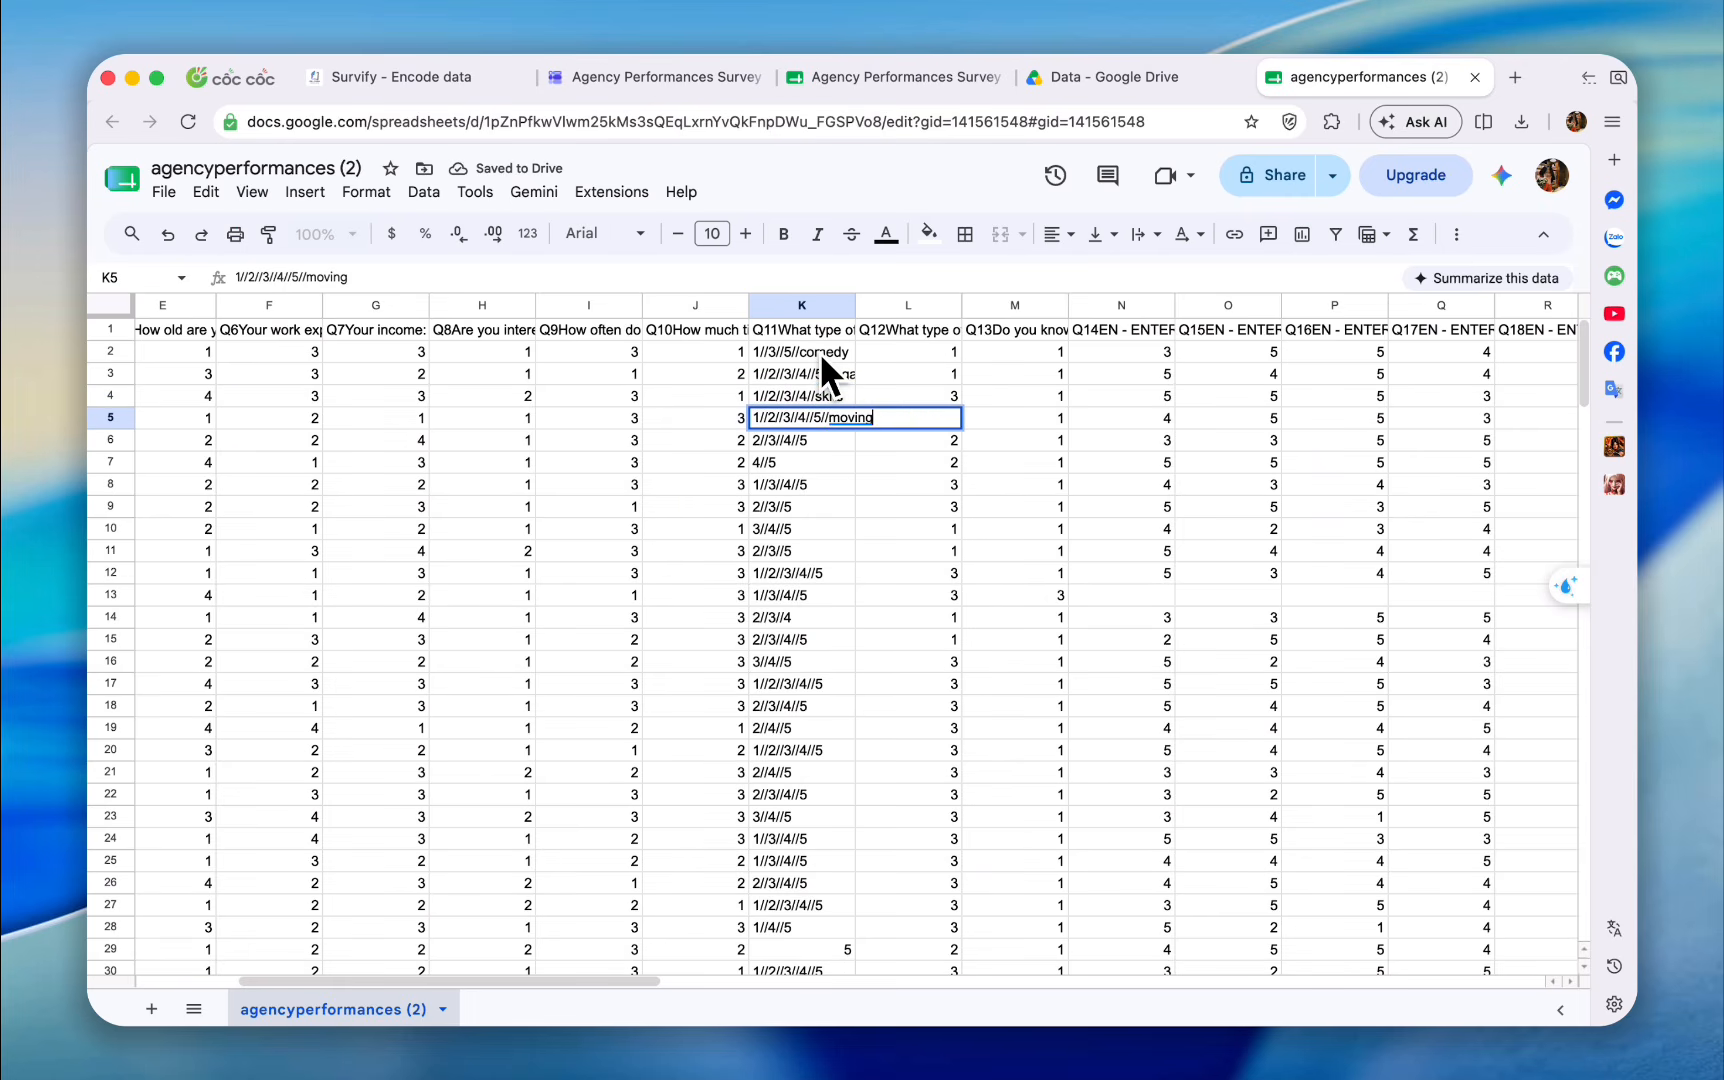
text( movies)
key(Return)
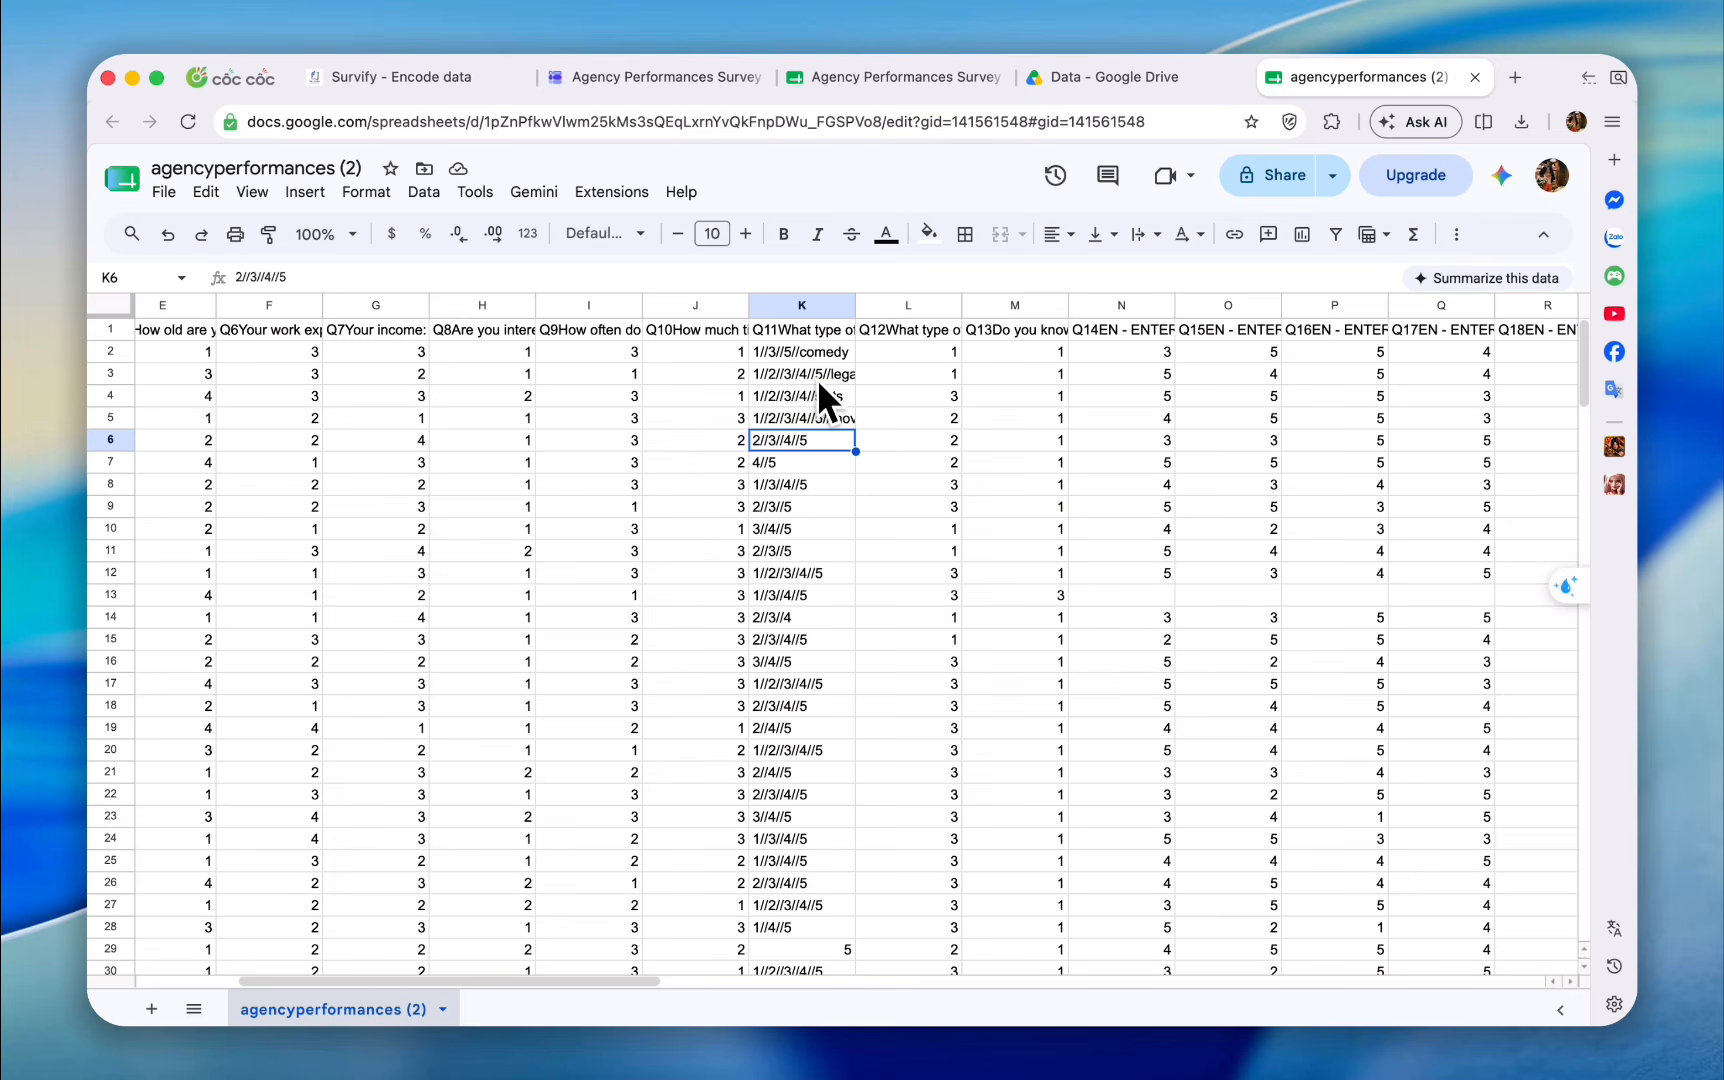
Format all Q11 answers in K2:K202 as plain text.
drag(800, 351, 818, 525)
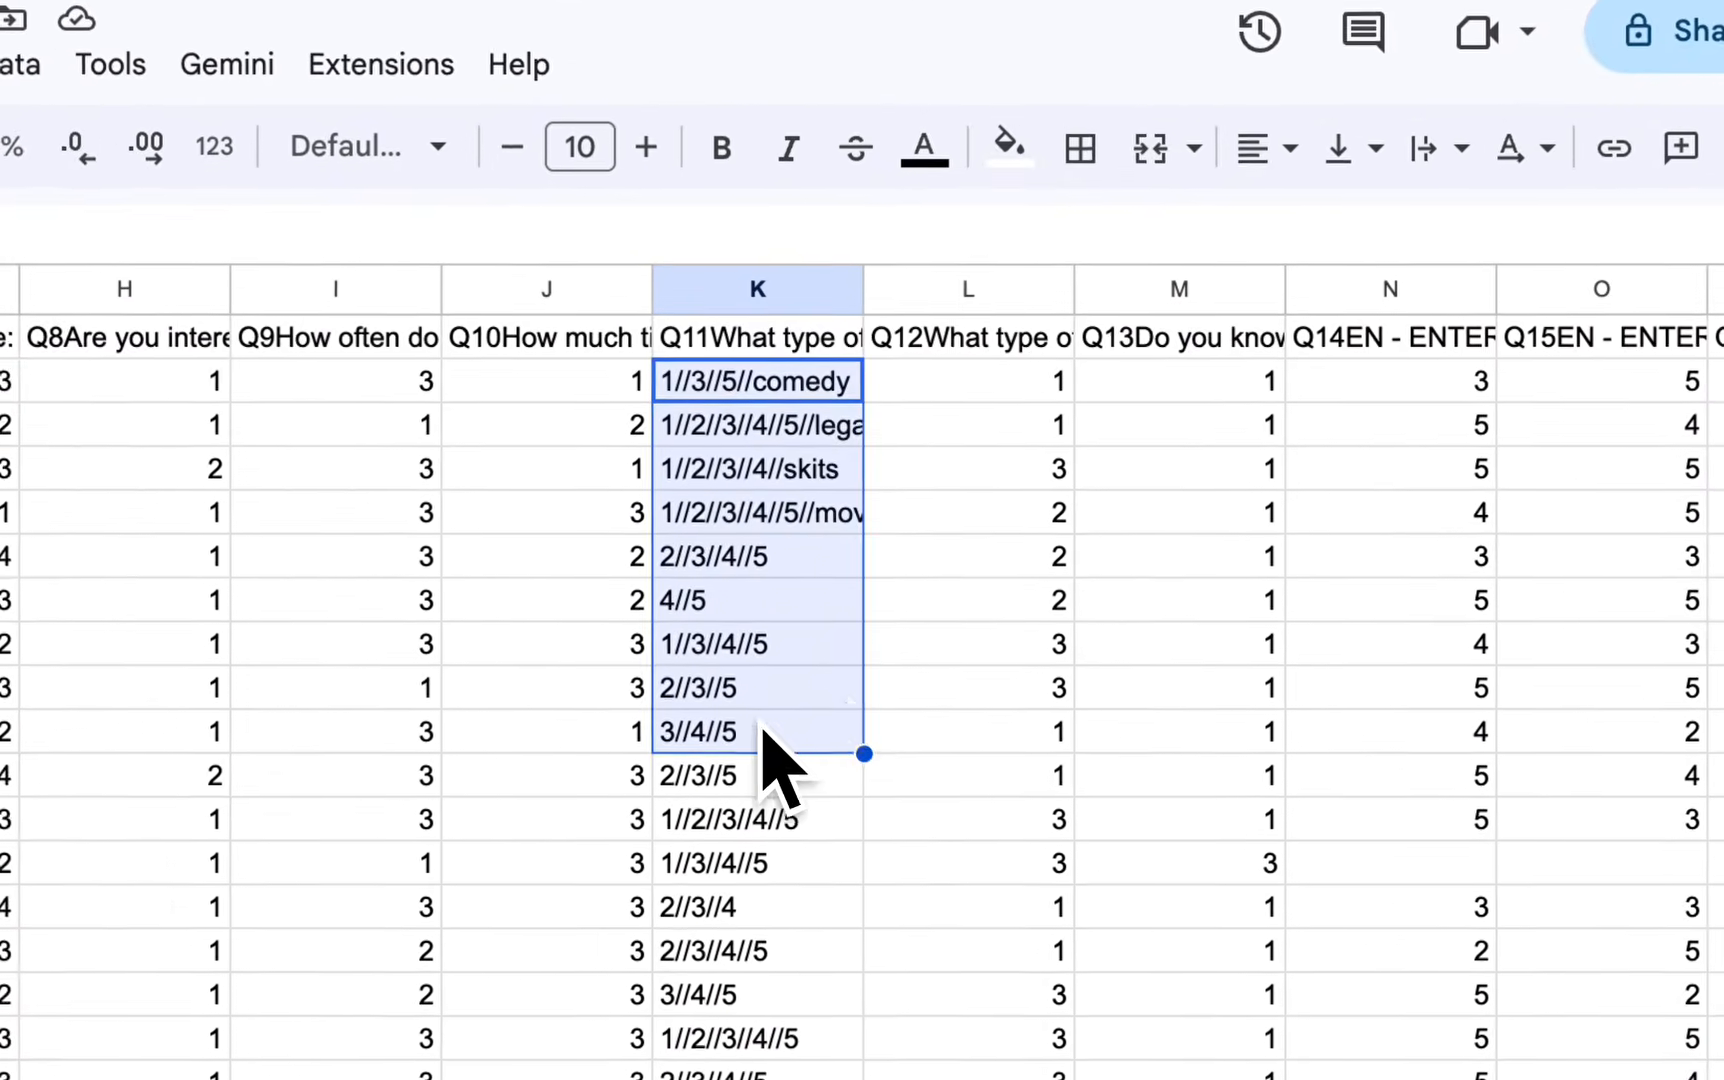
click(908, 503)
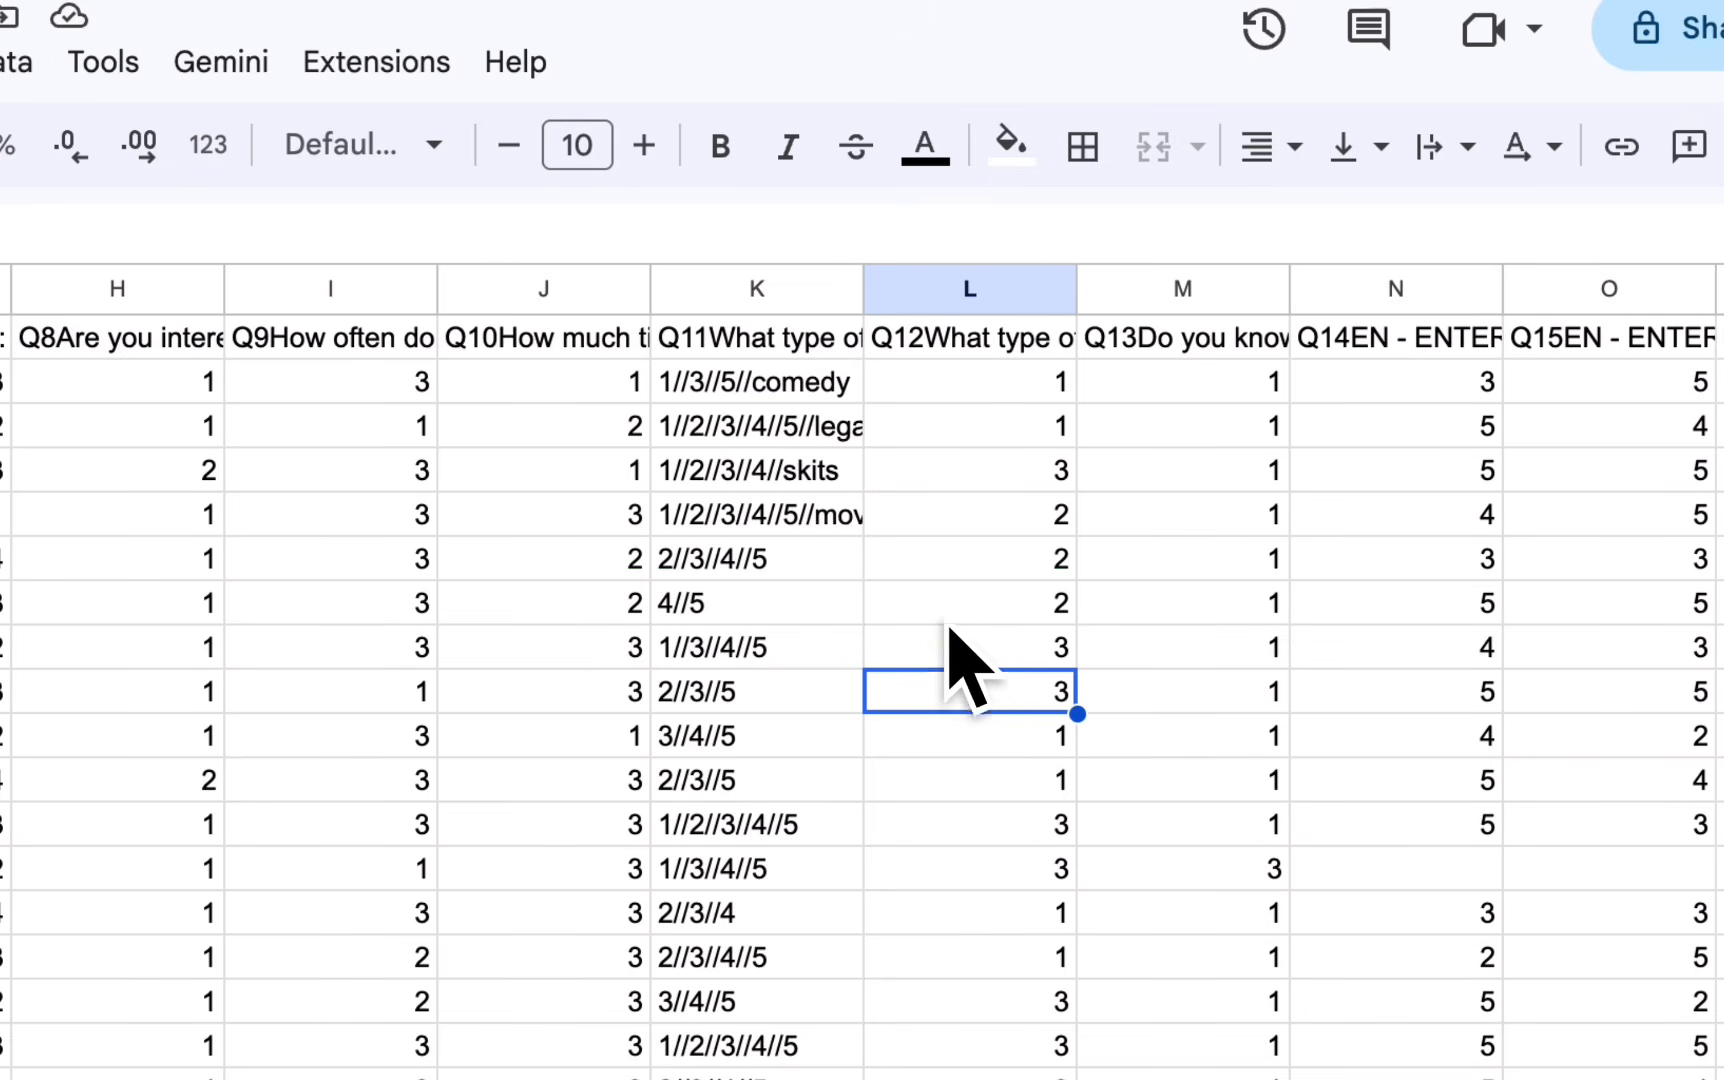
click(794, 400)
scroll(815, 600, down, 15)
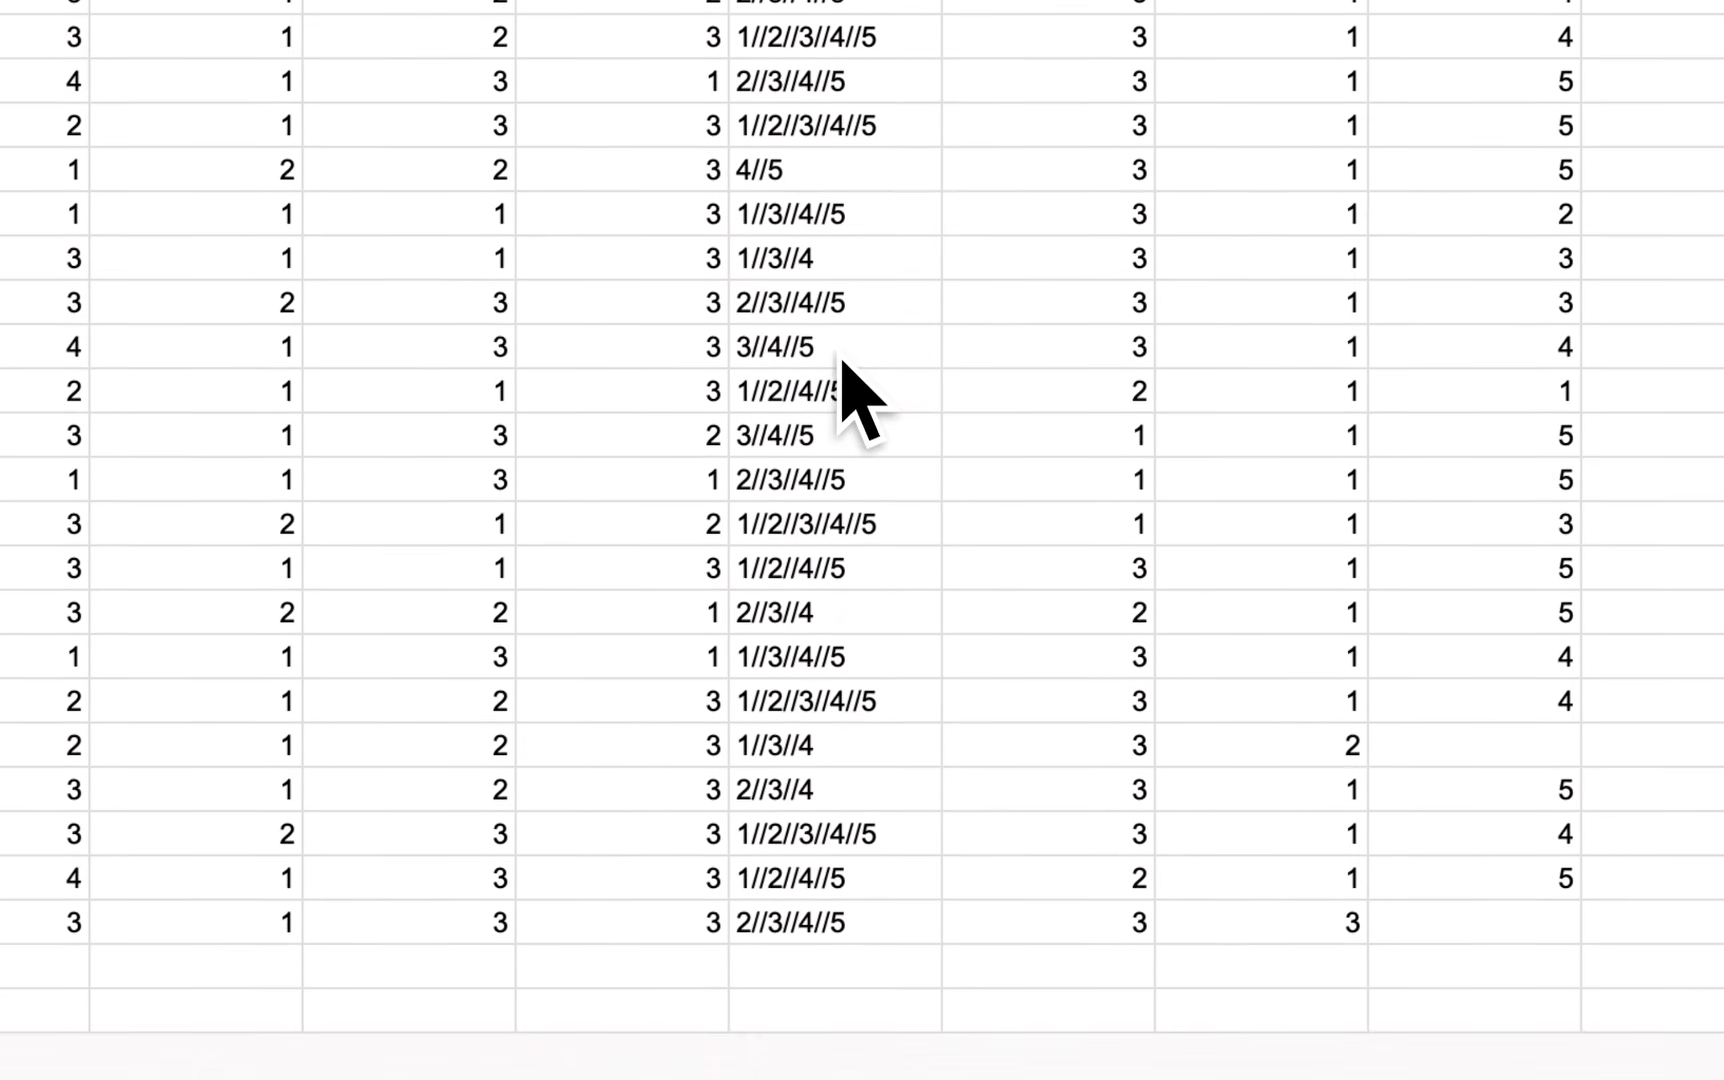
shift+click(856, 922)
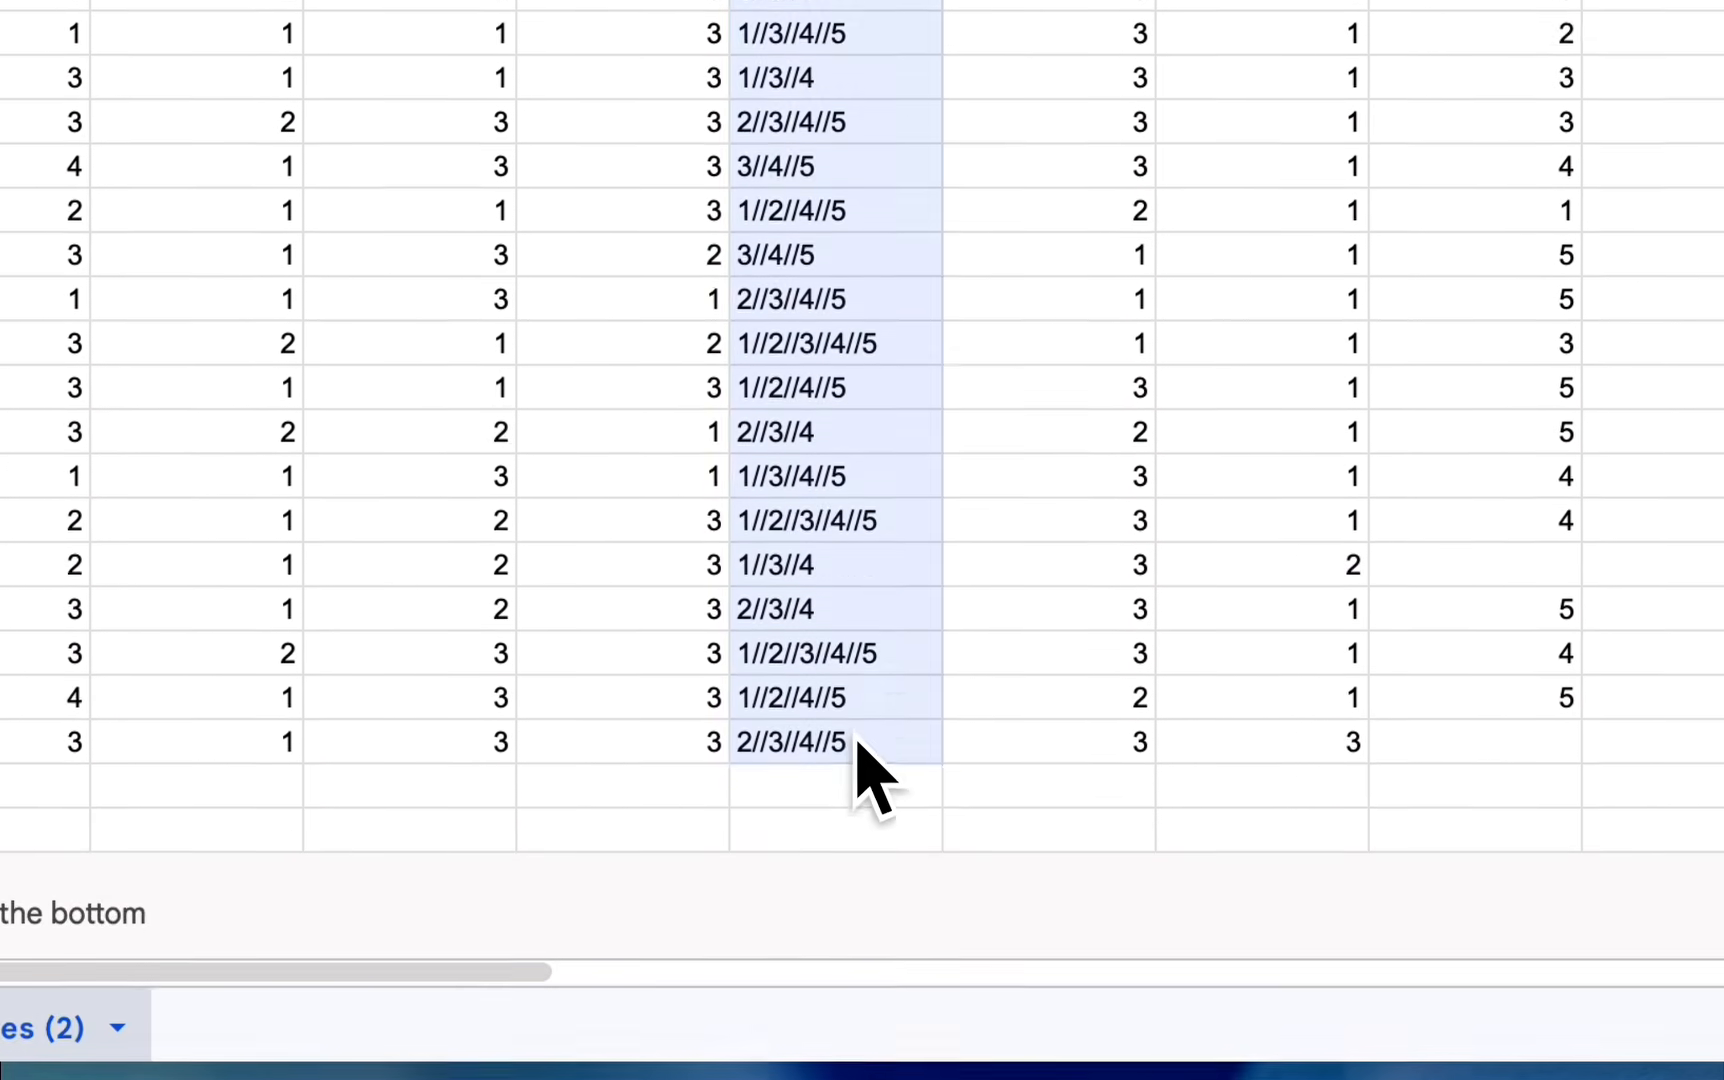
scroll(858, 500, up, 10)
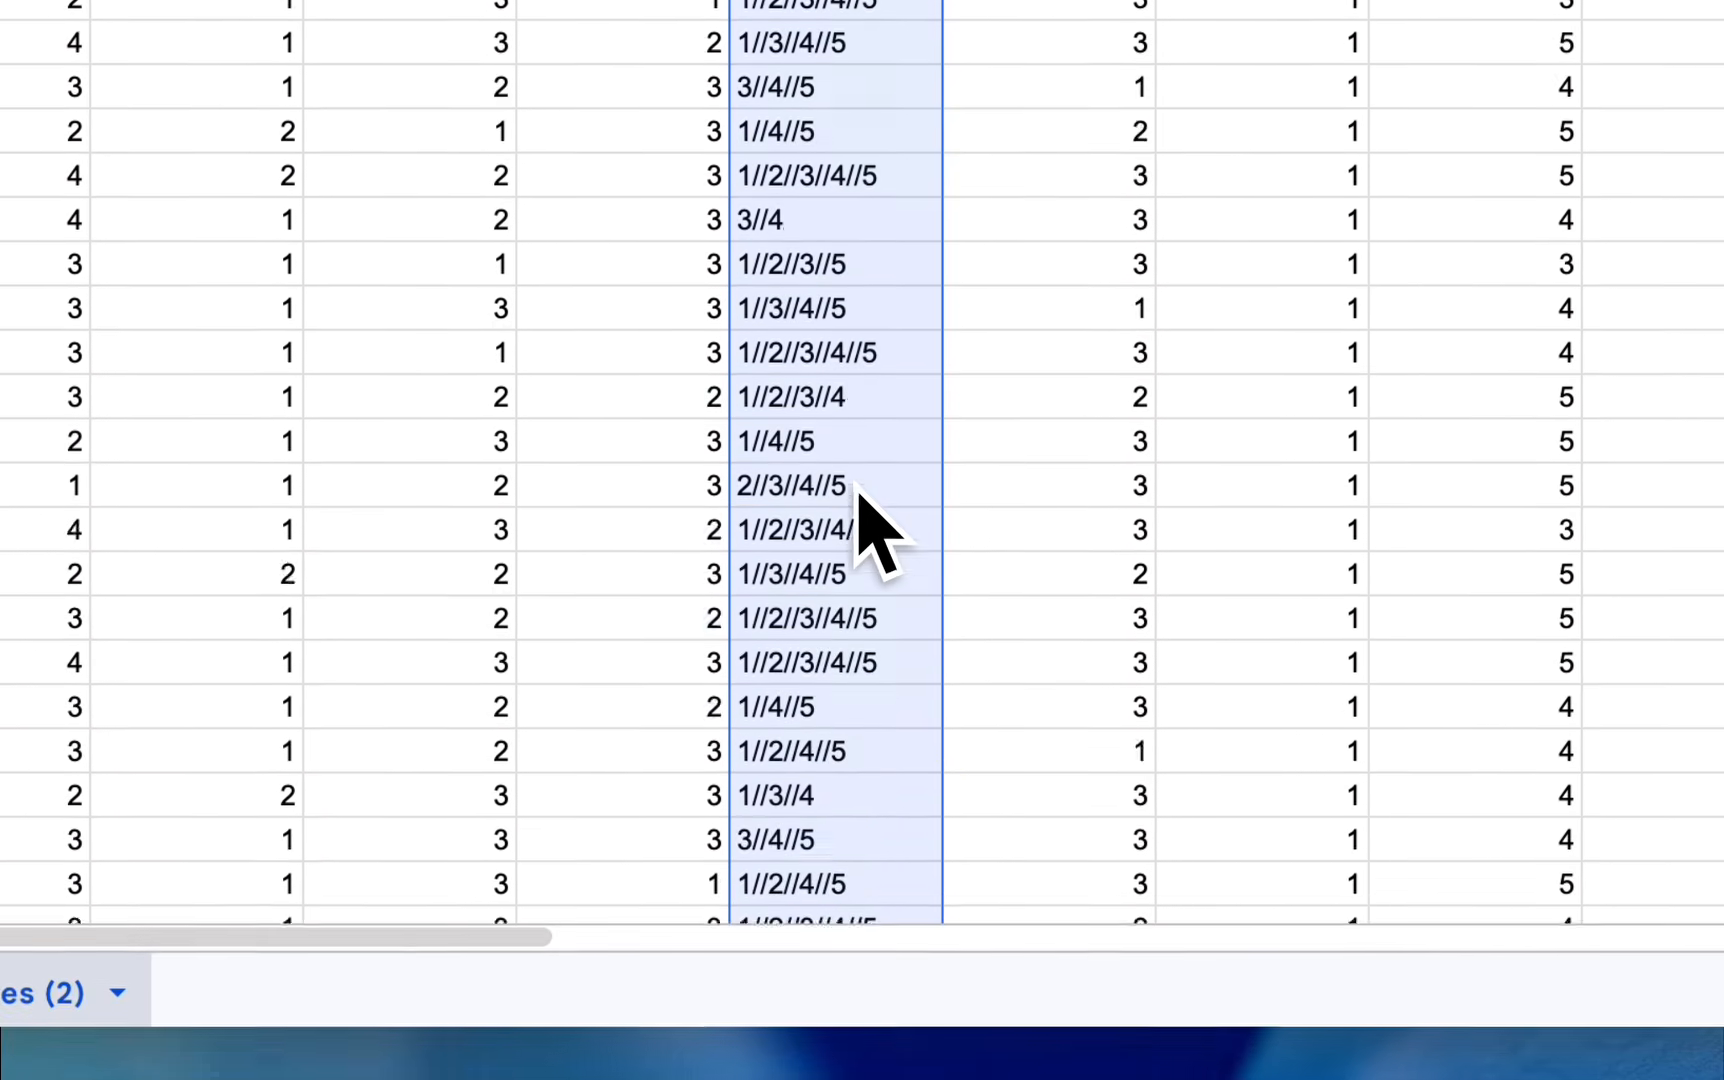
scroll(870, 530, up, 10)
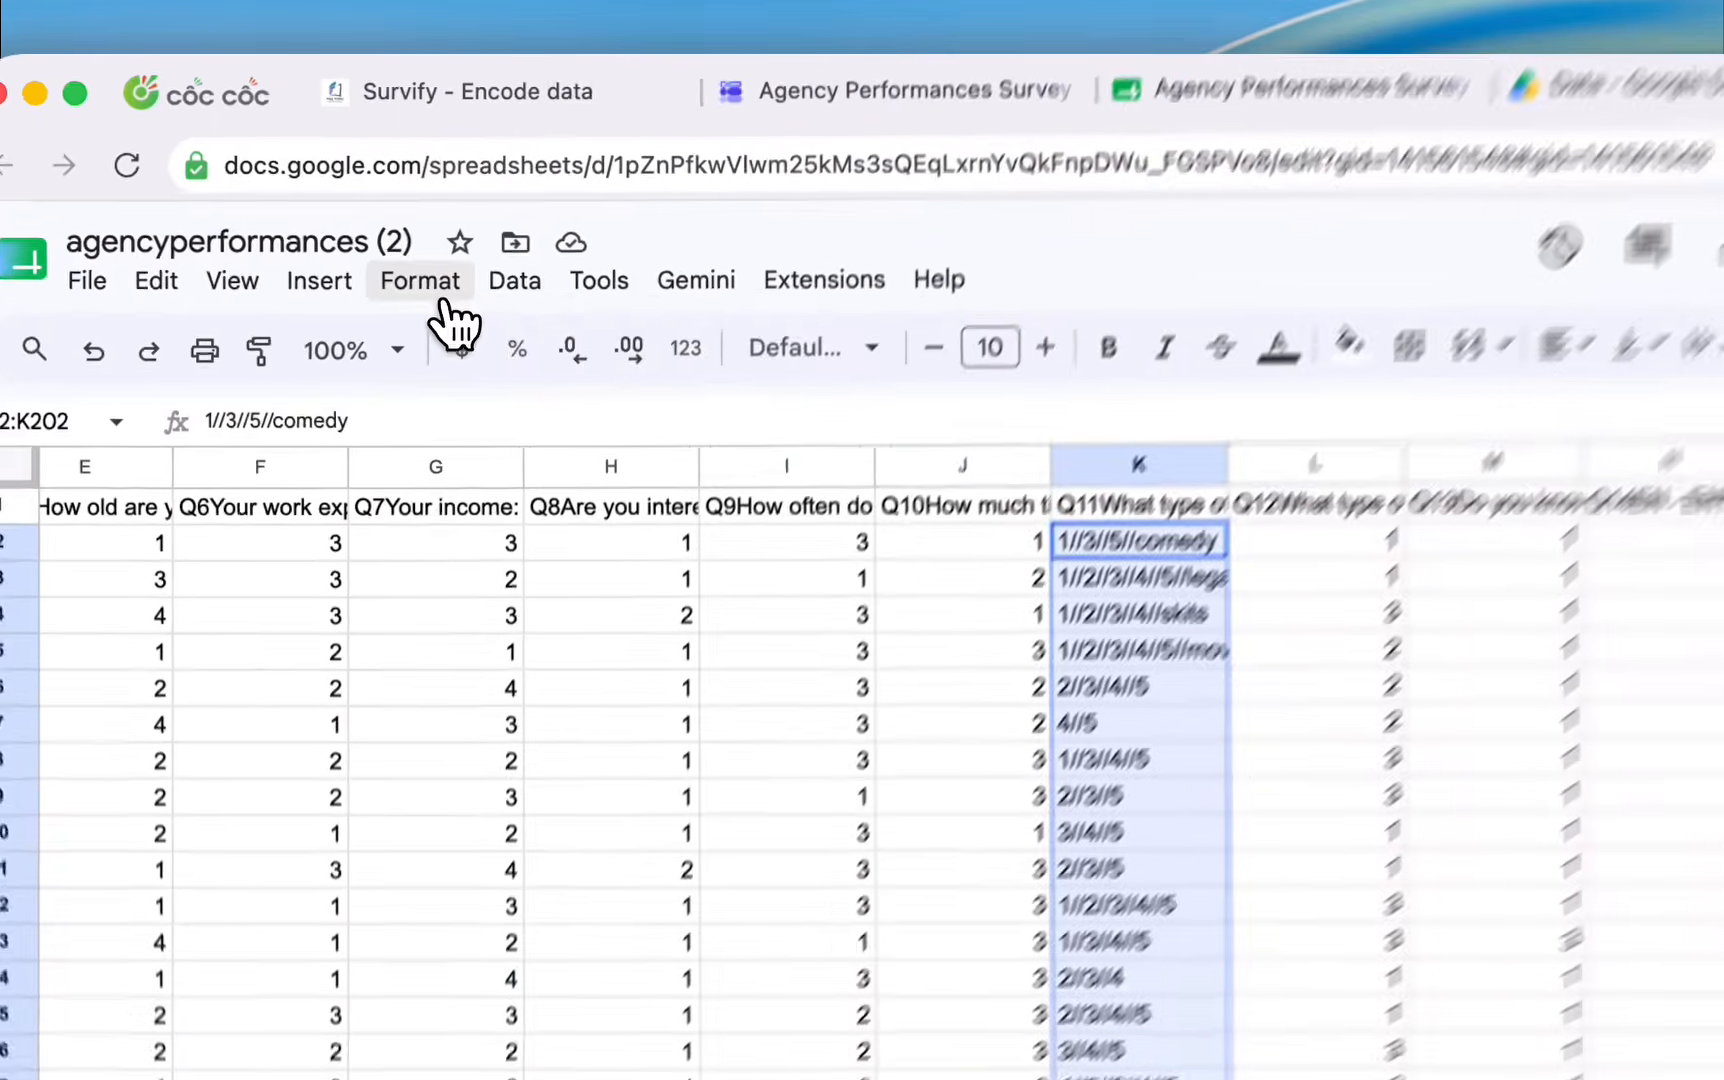
click(366, 191)
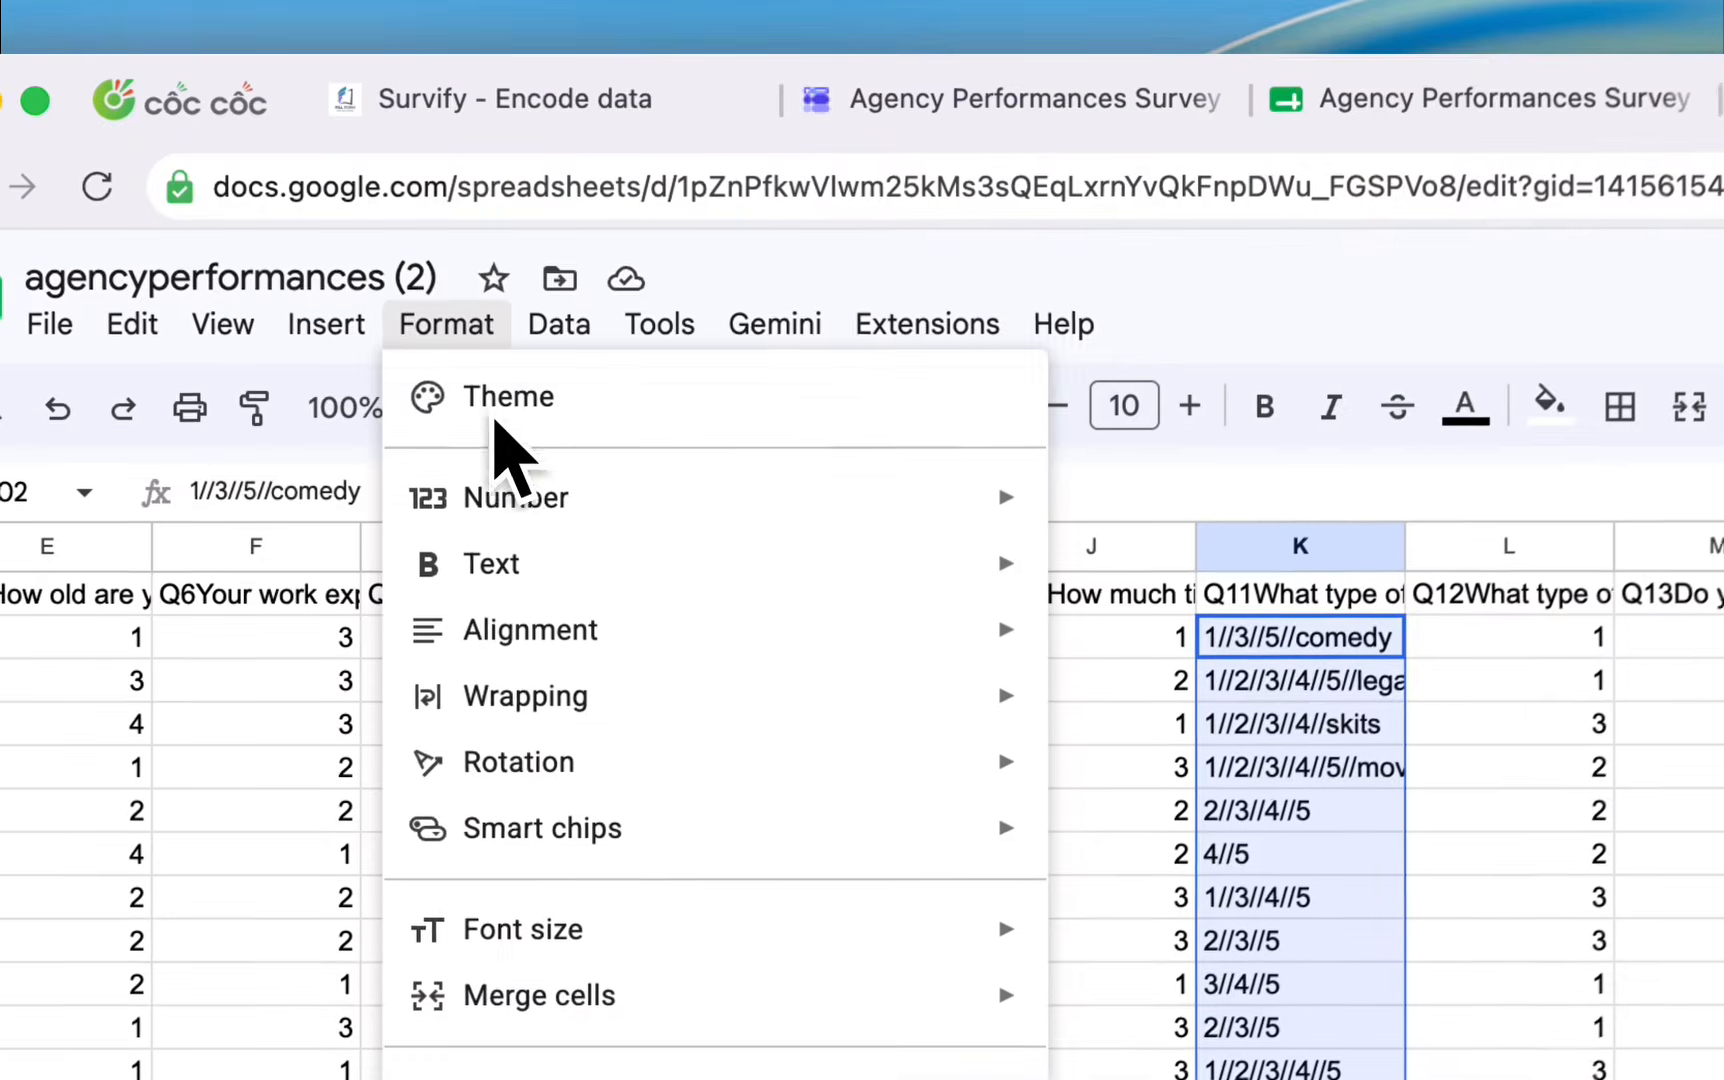
mouse_move(630, 291)
click(1210, 592)
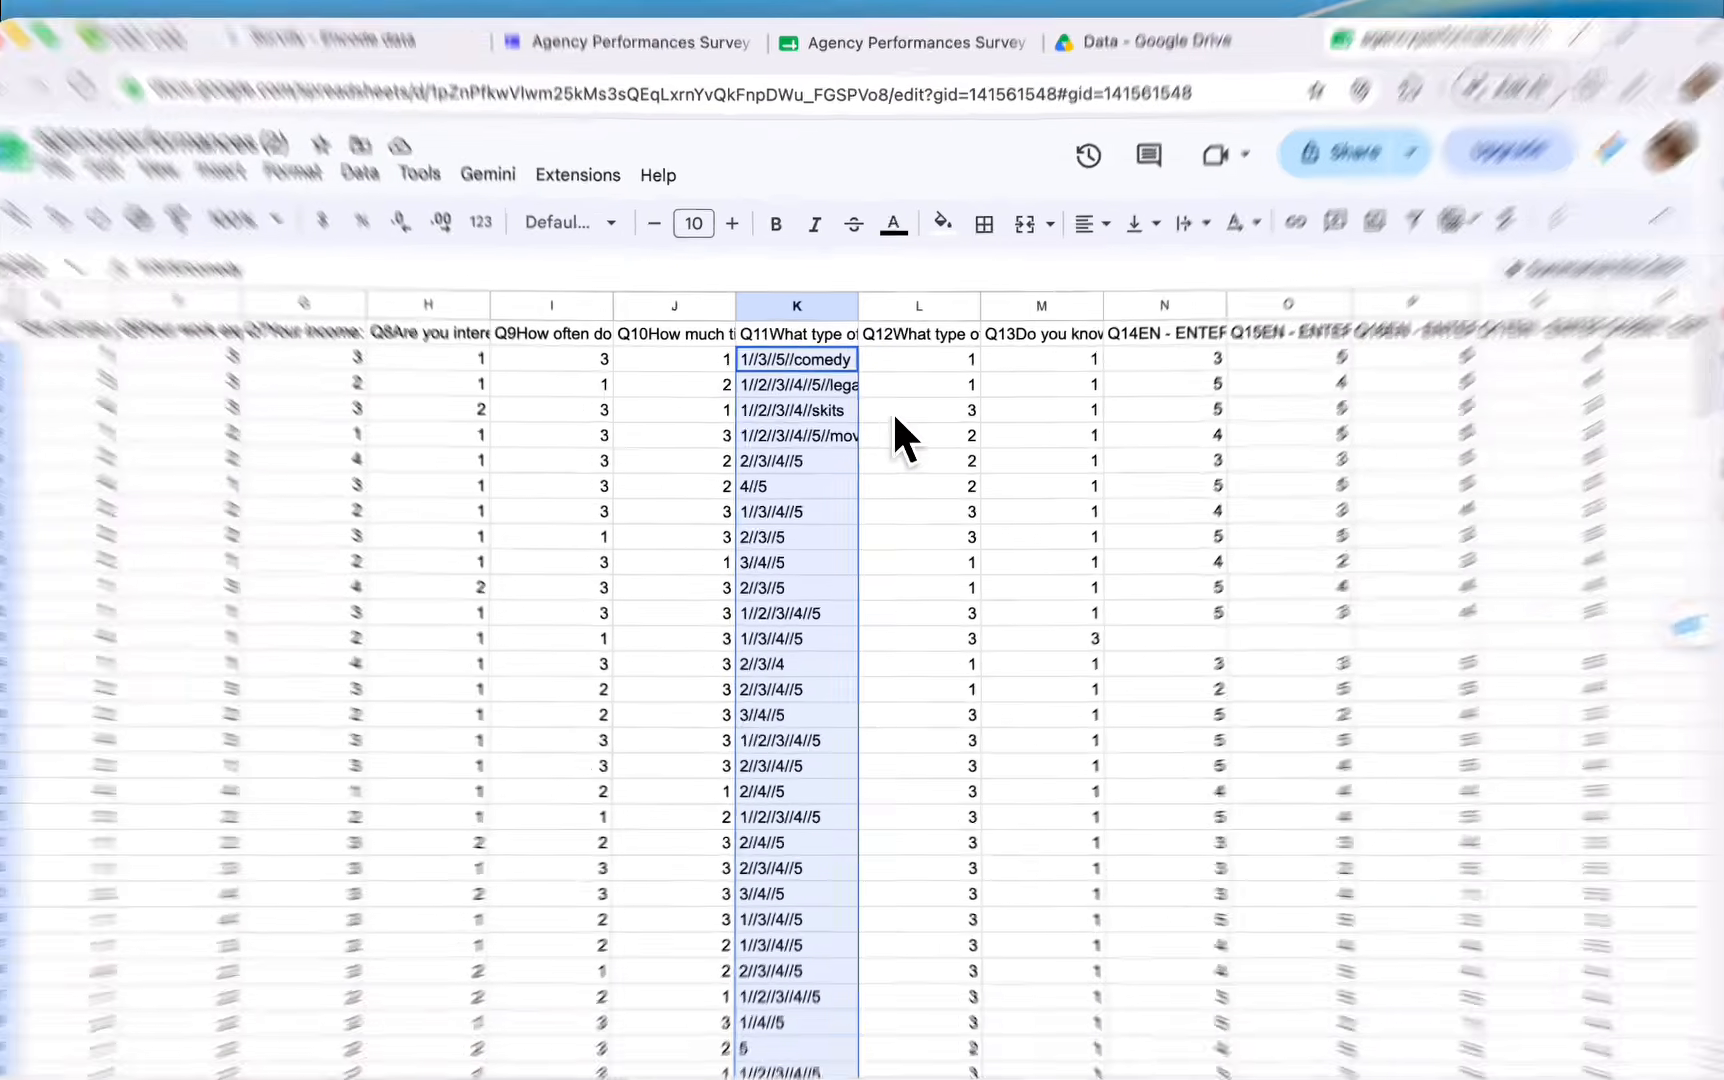
click(828, 375)
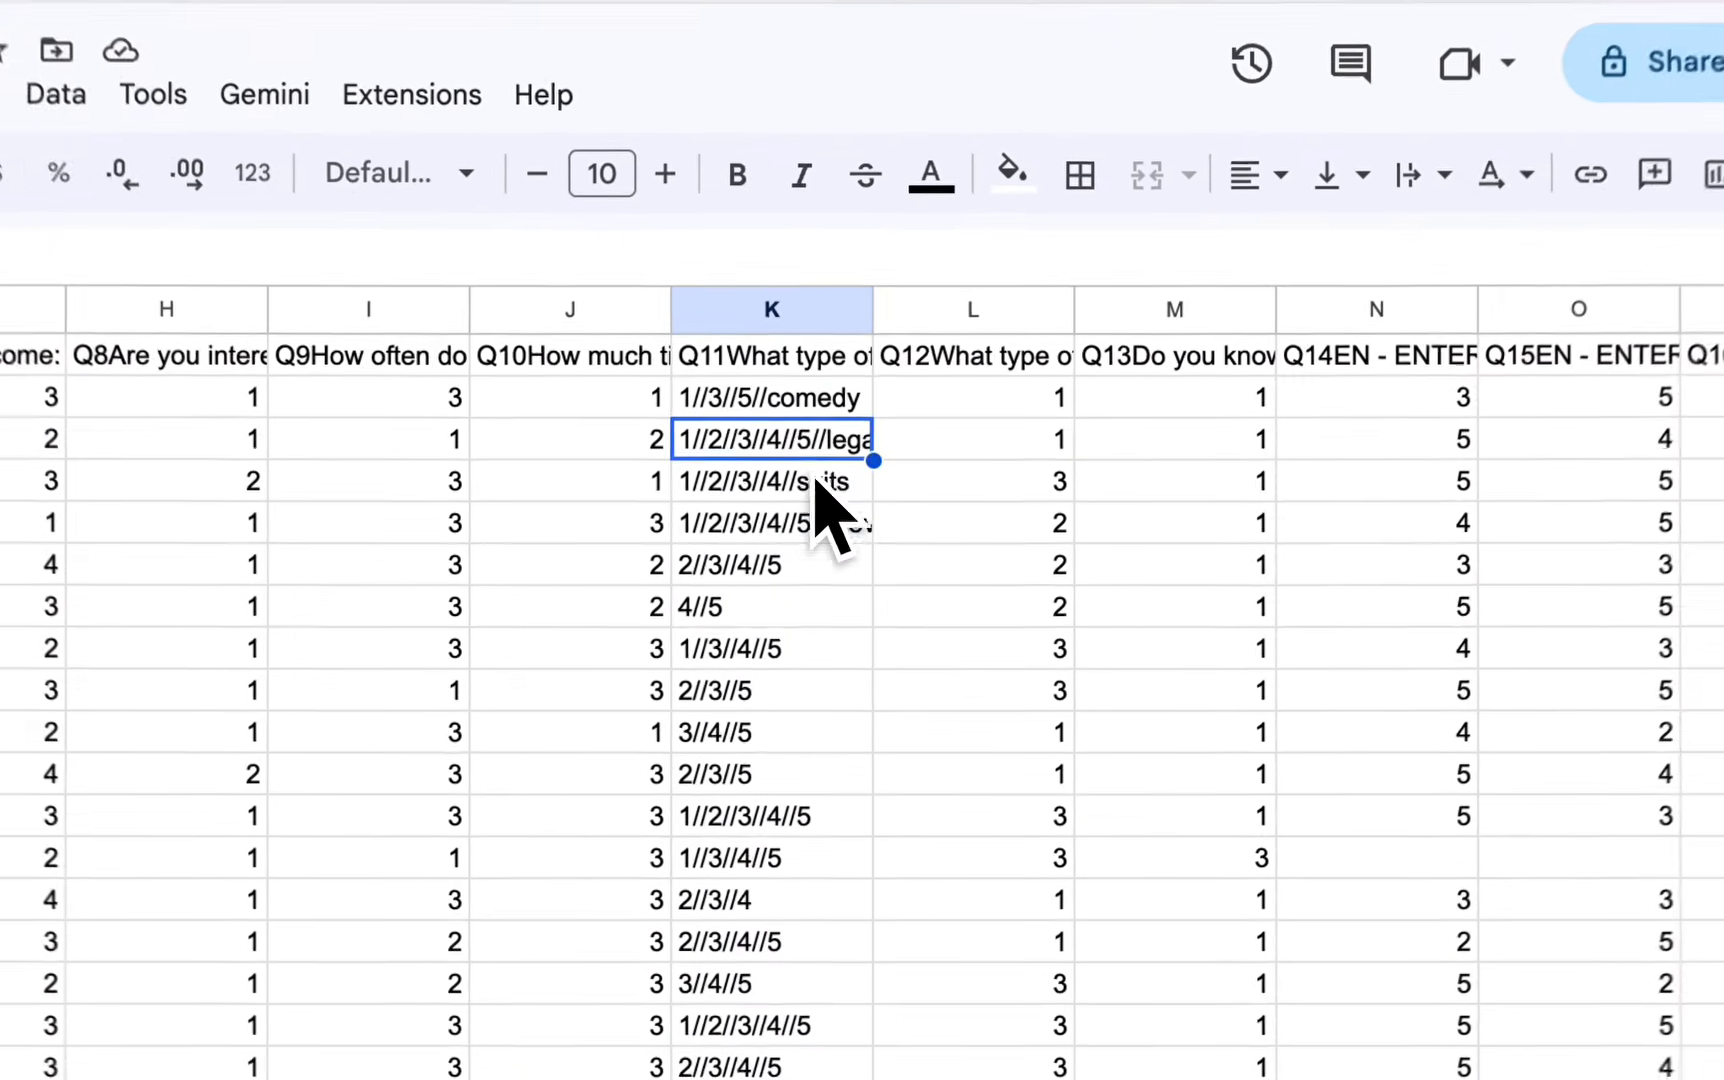
double_click(750, 622)
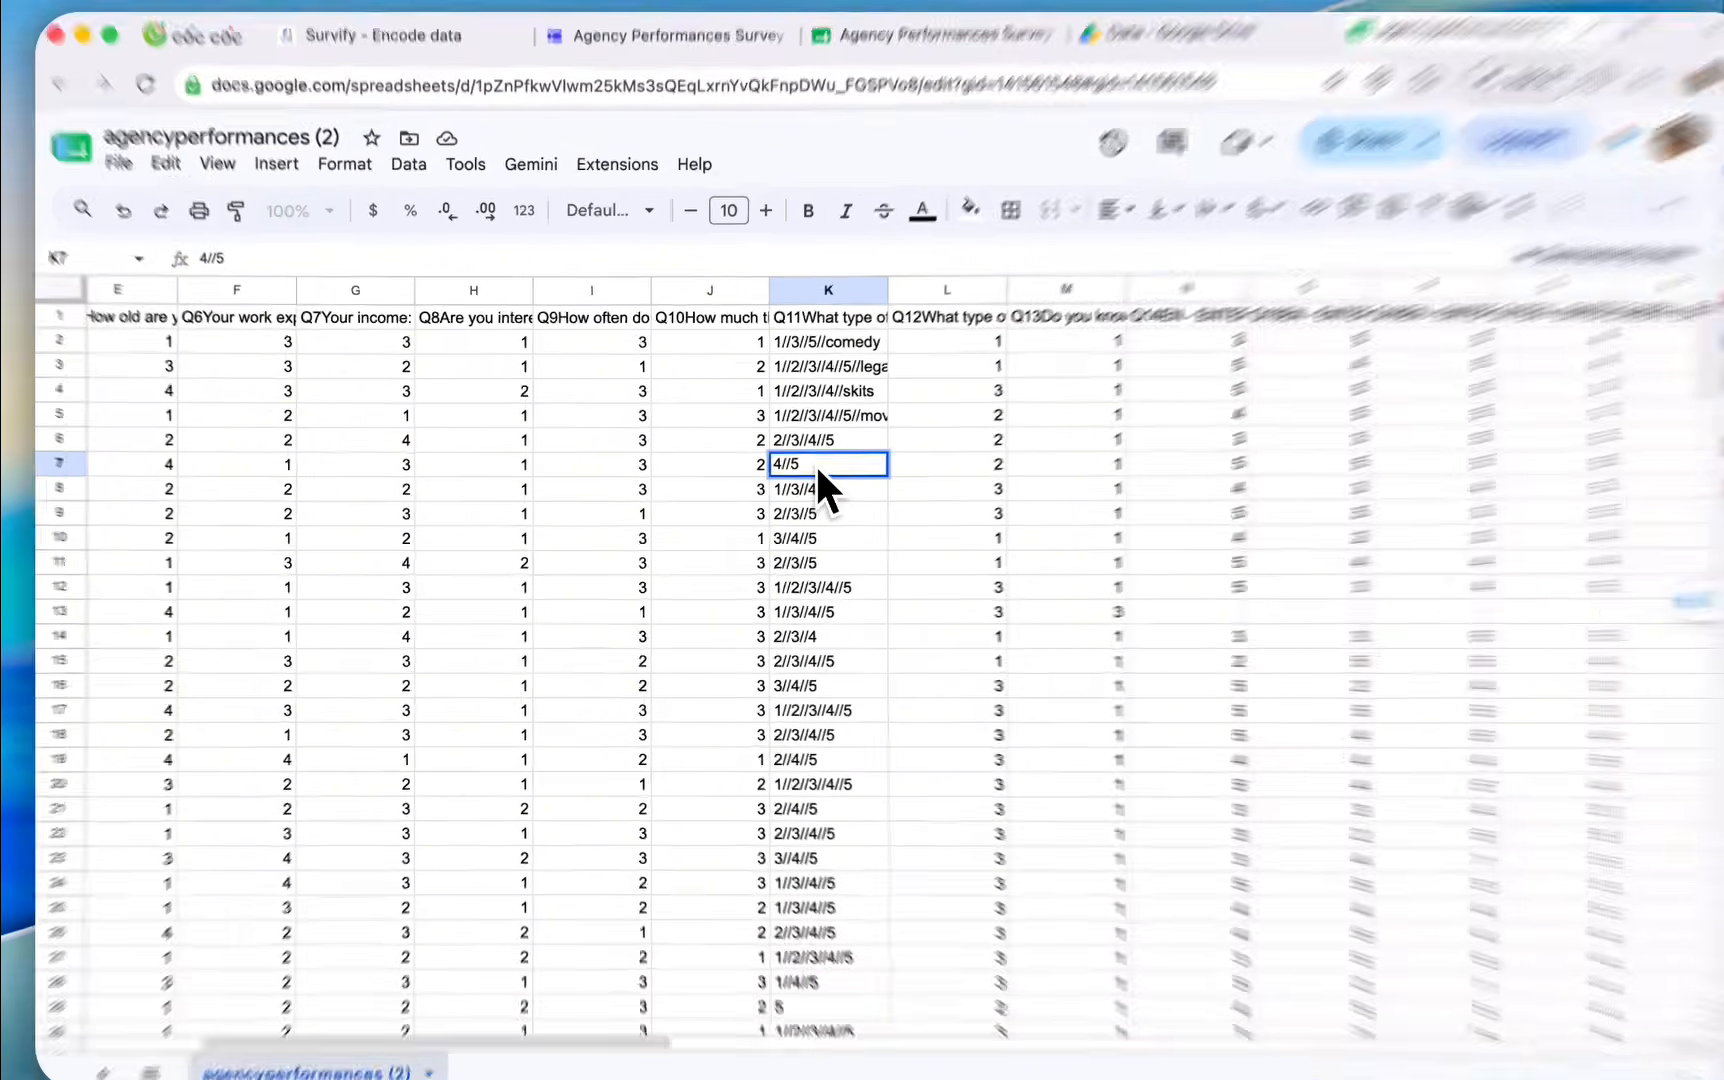
click(632, 529)
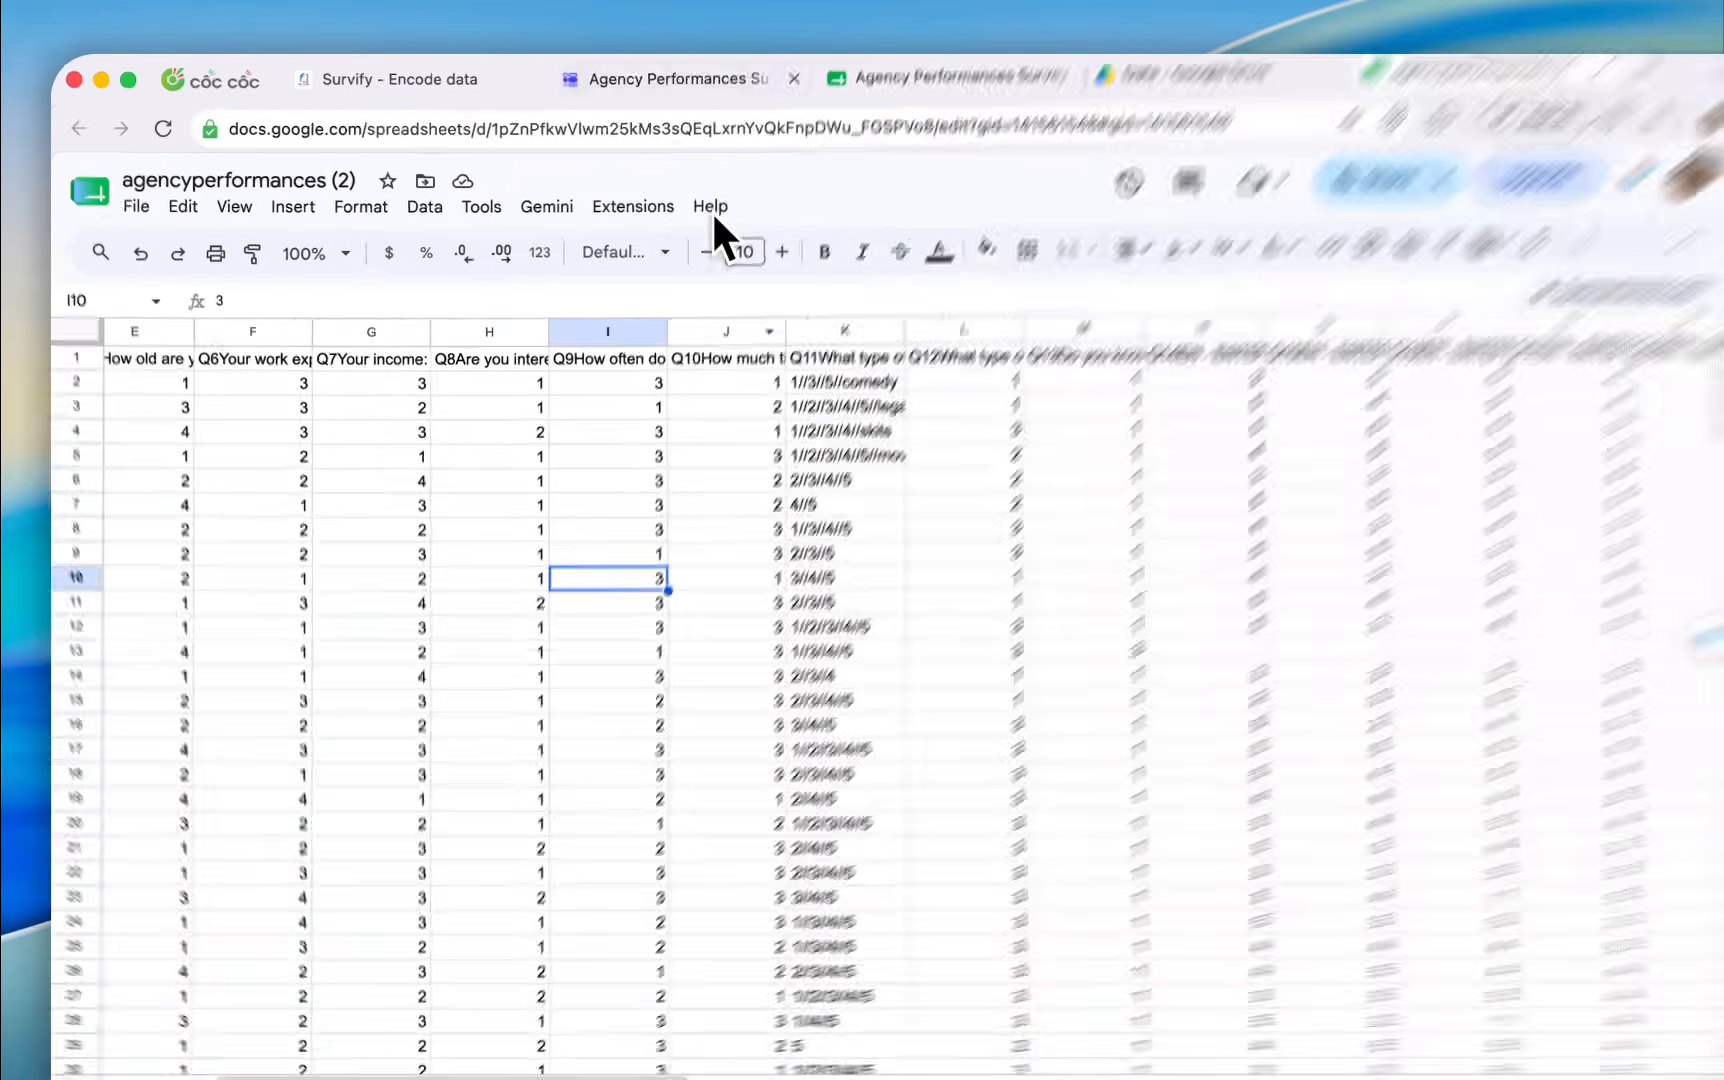
Switch to the survey form and examine the answer options and section routing of the question about interest in or need of Digital Marketing services.
click(655, 77)
scroll(440, 470, up, 5)
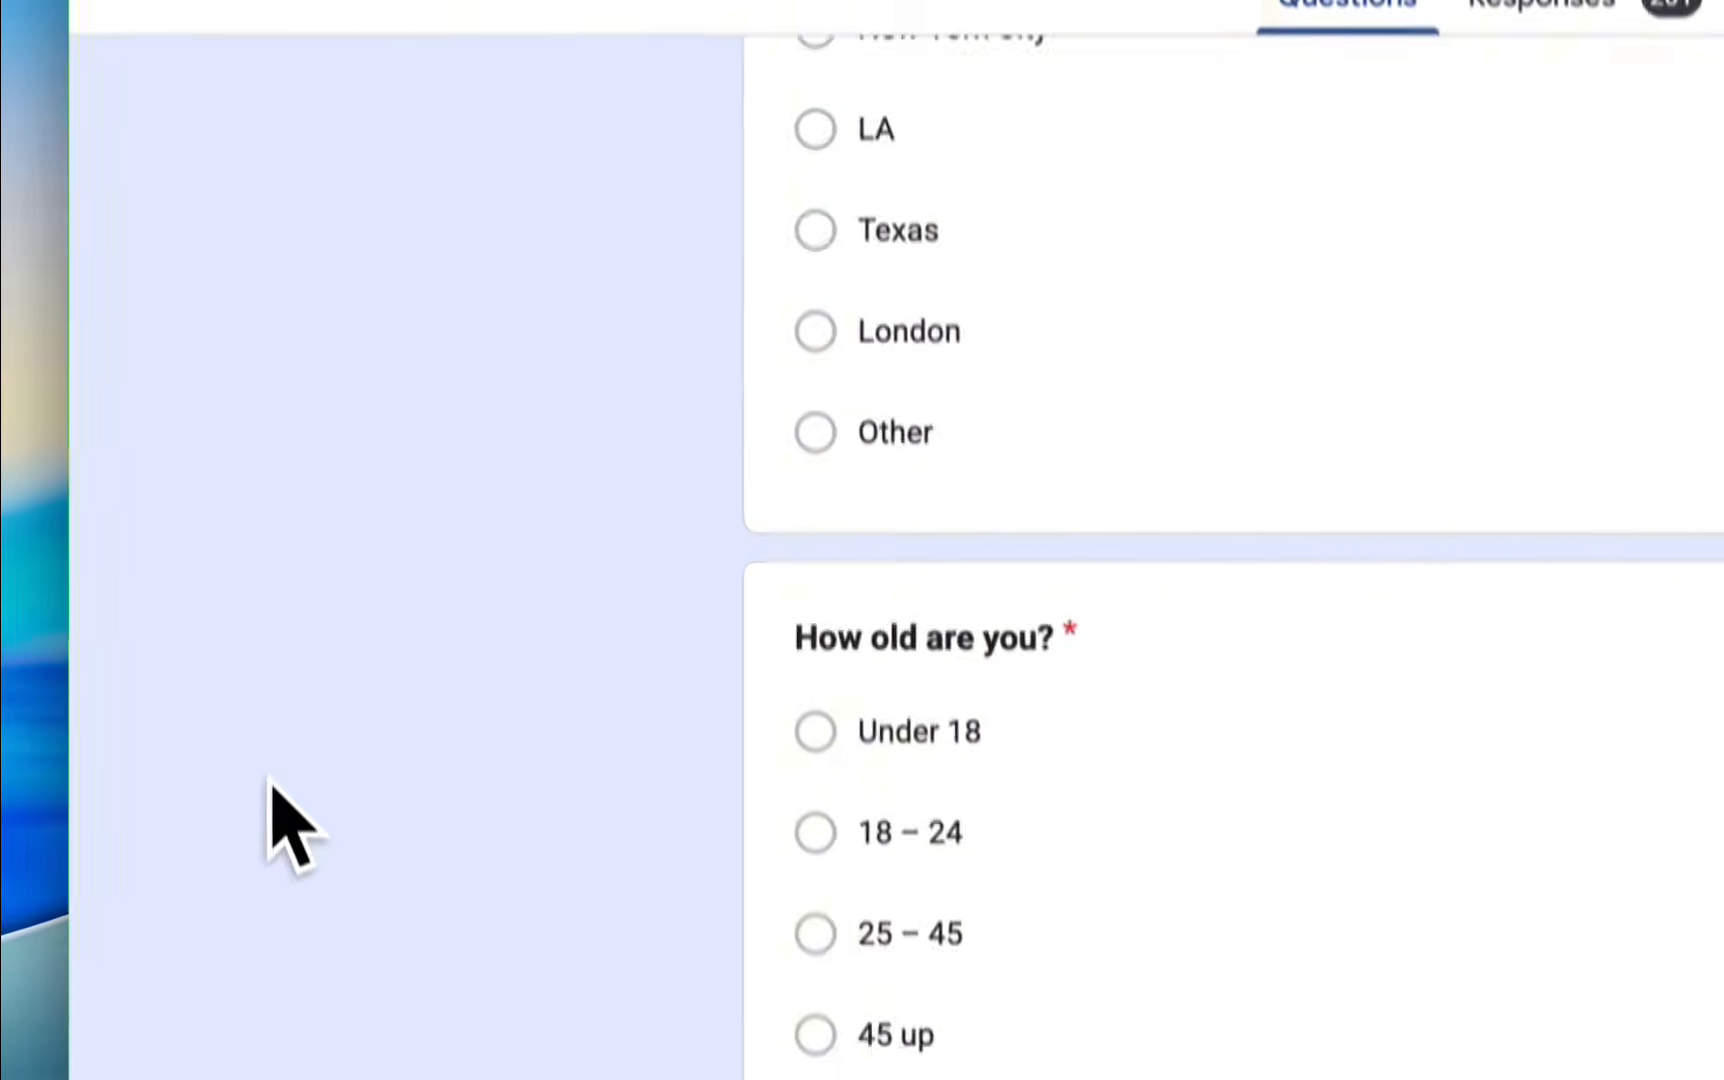
scroll(270, 780, up, 12)
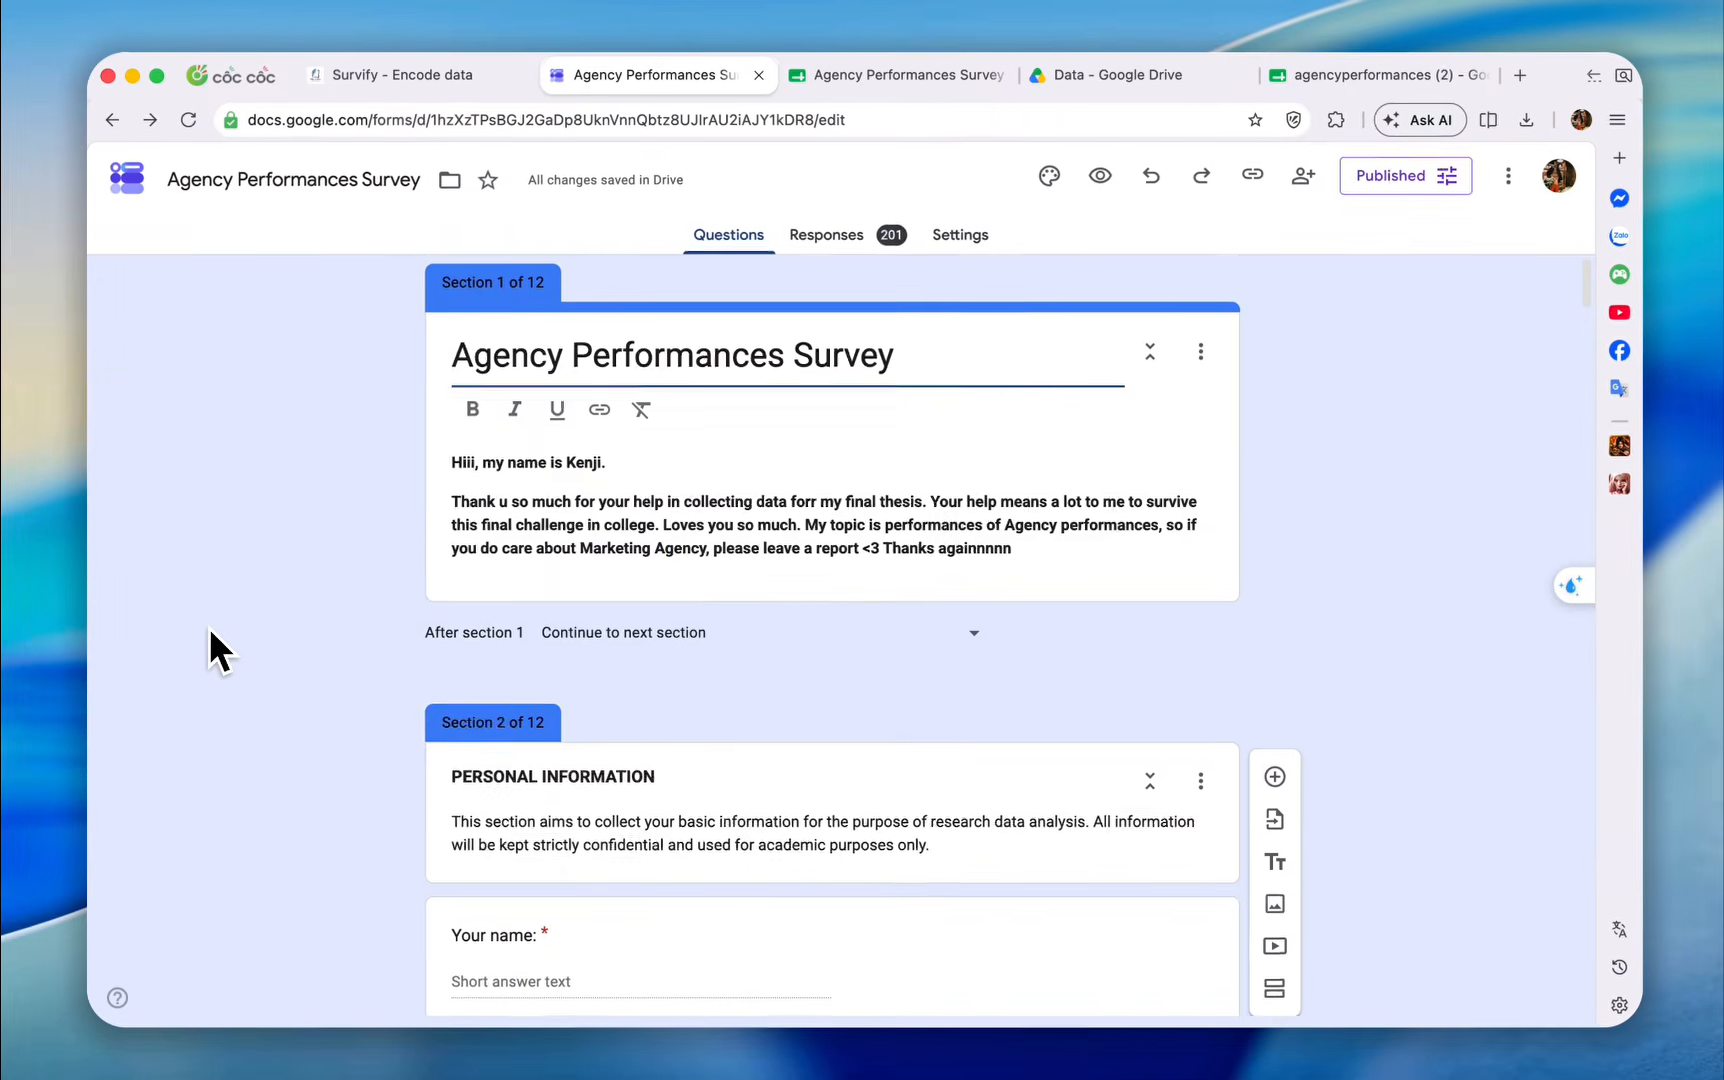
scroll(315, 781, down, 11)
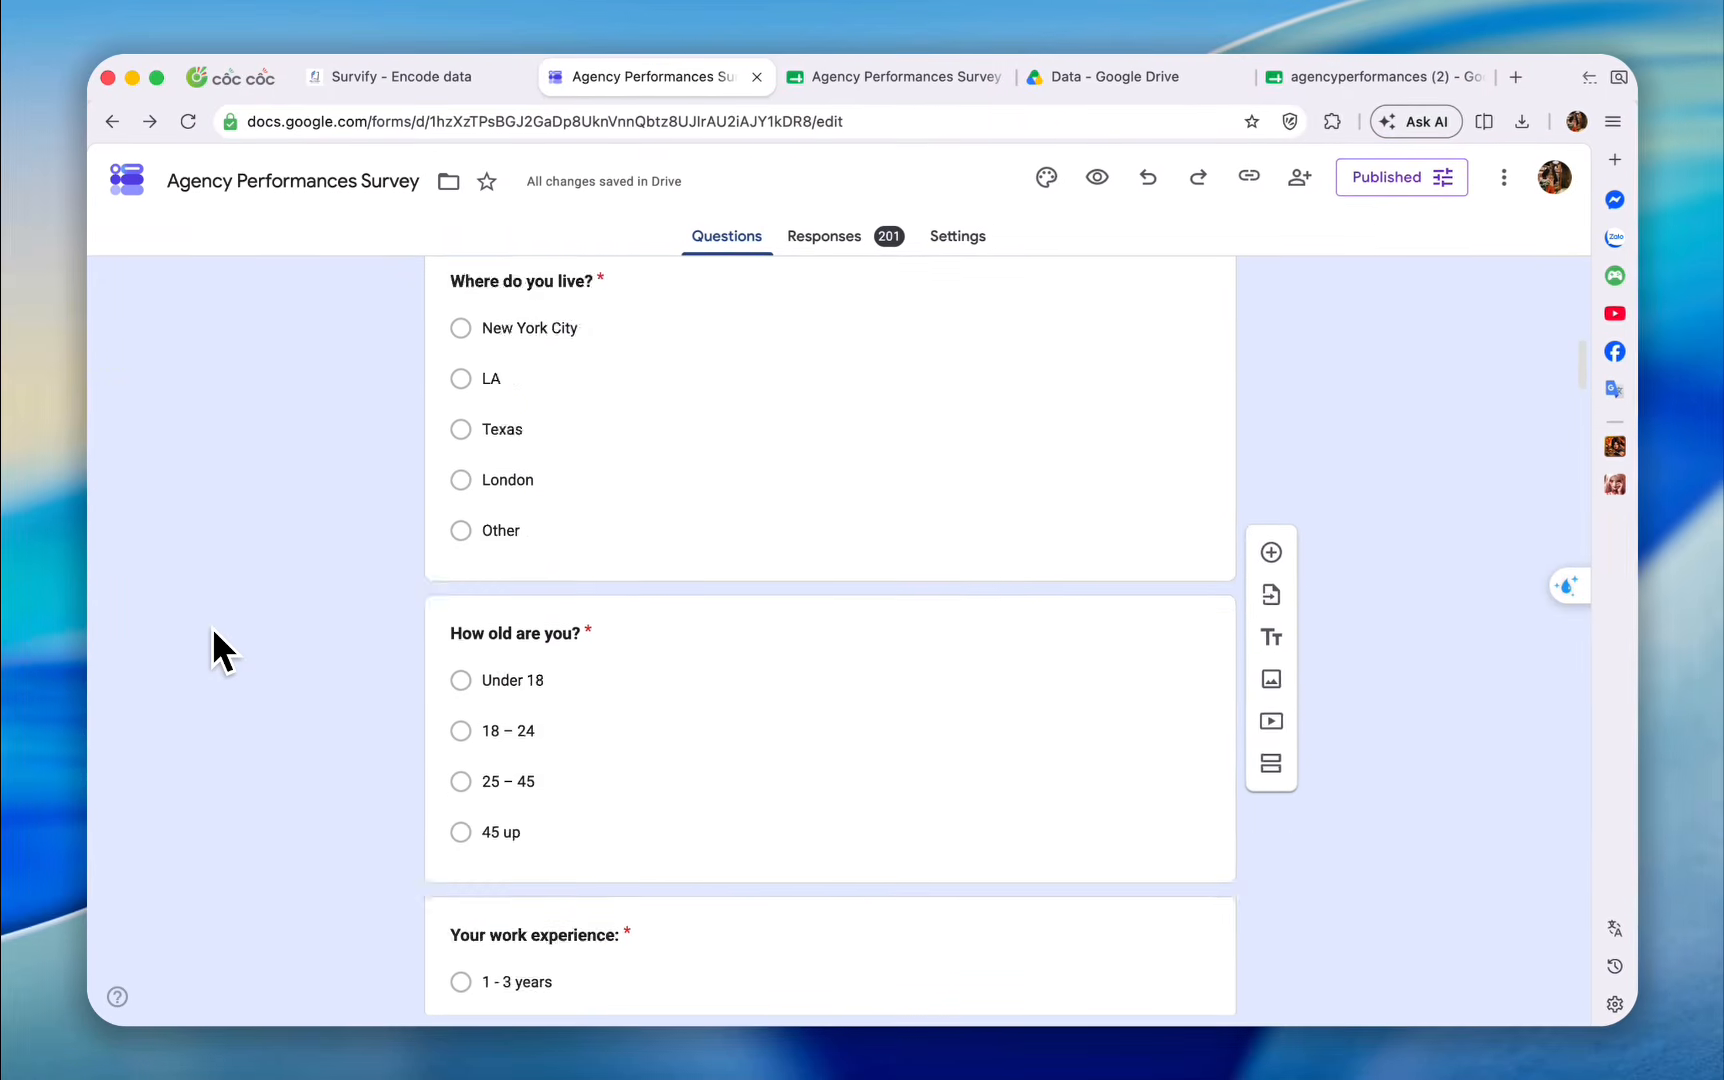
scroll(211, 628, down, 10)
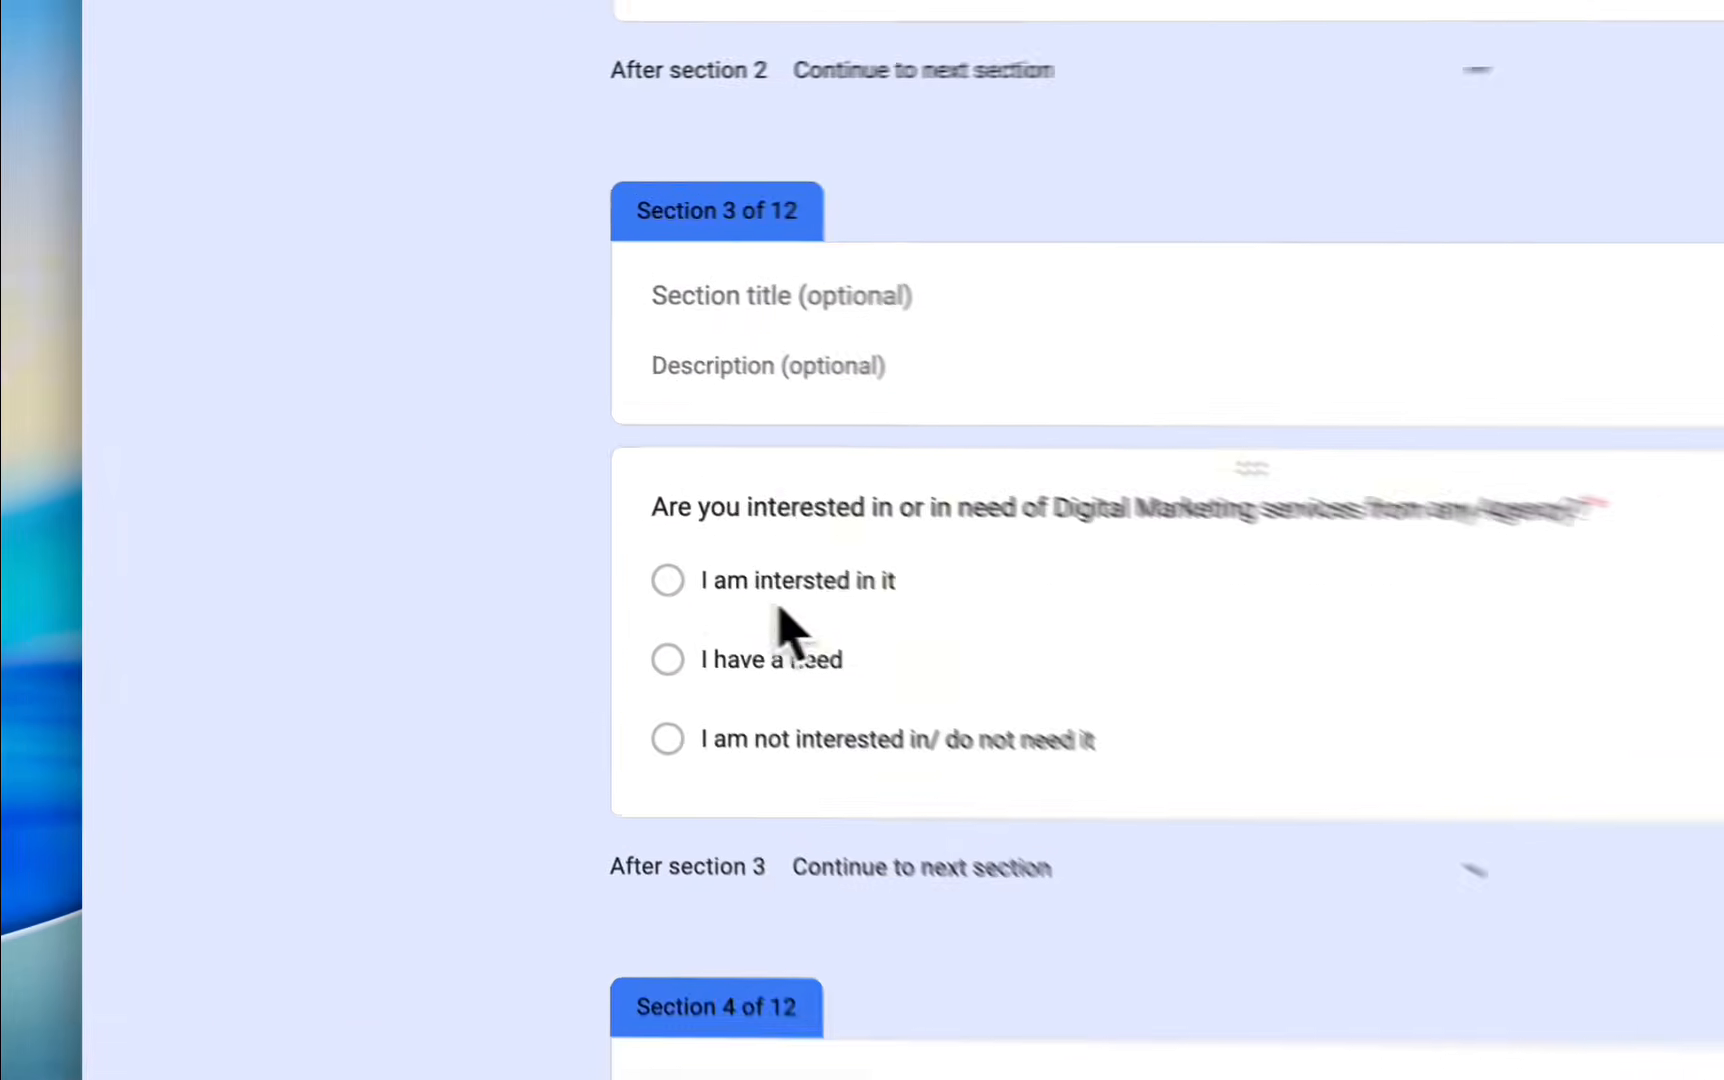
click(488, 755)
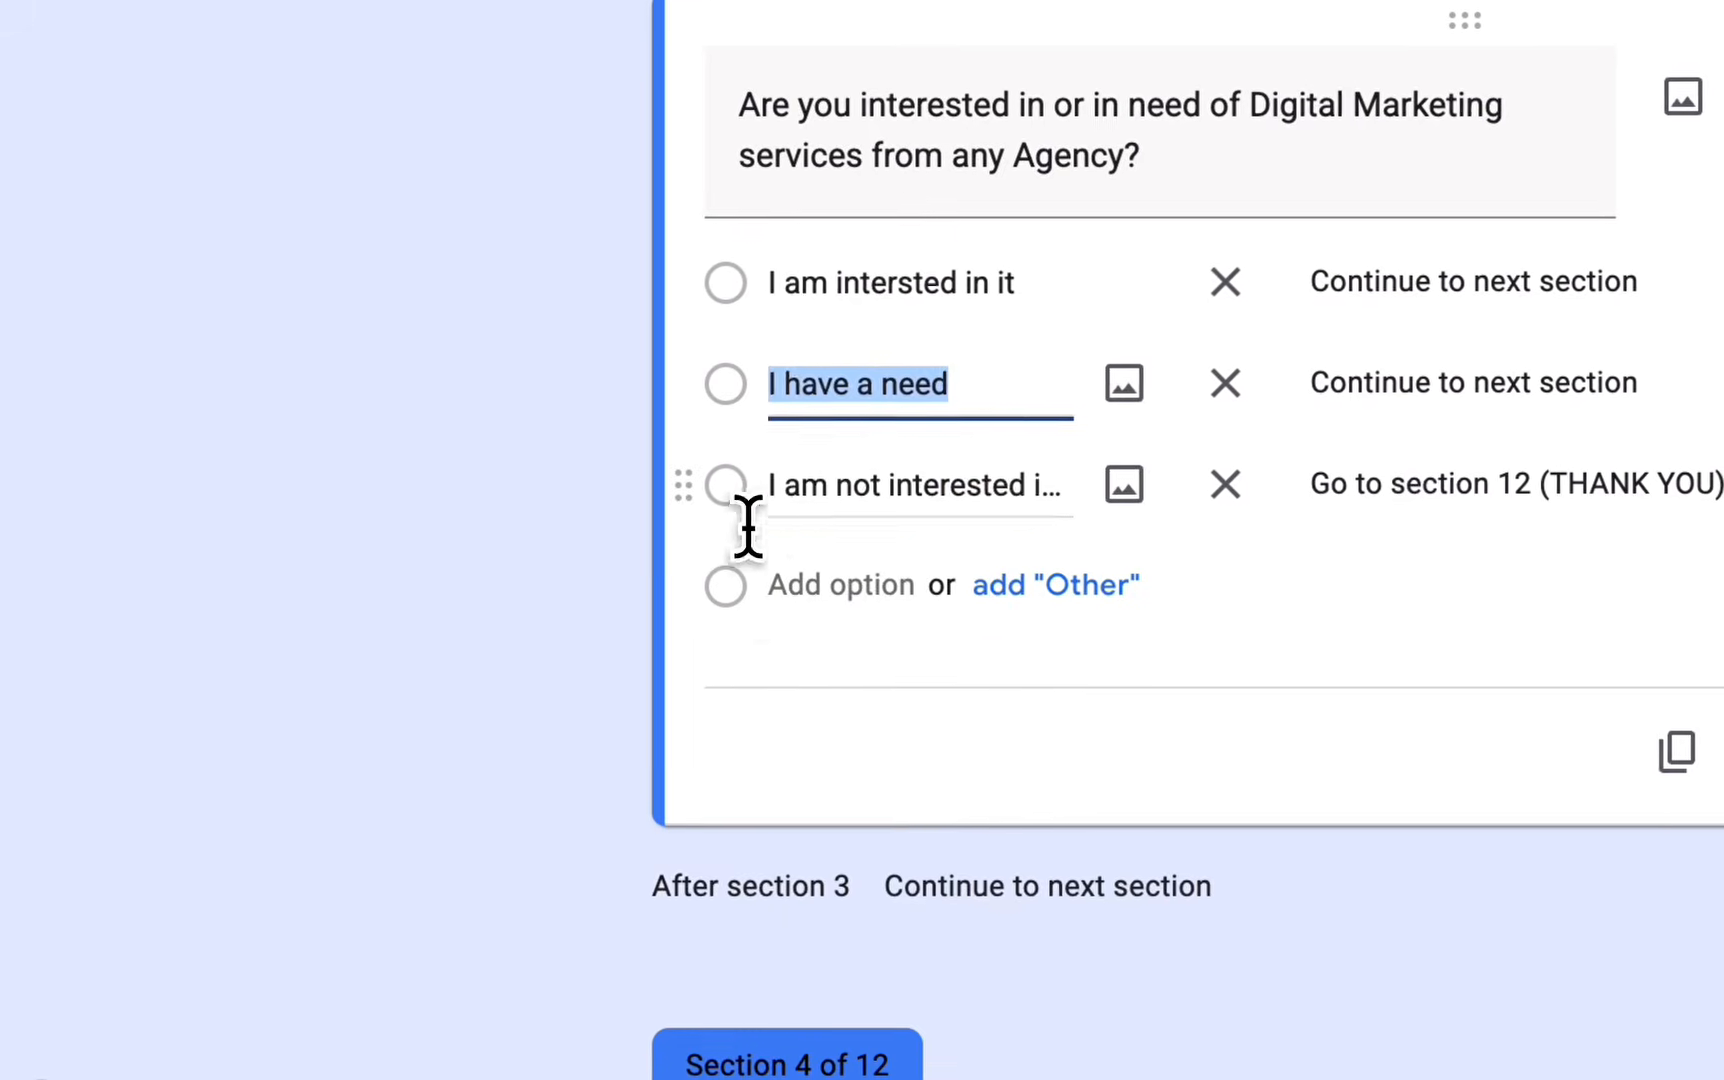
click(765, 495)
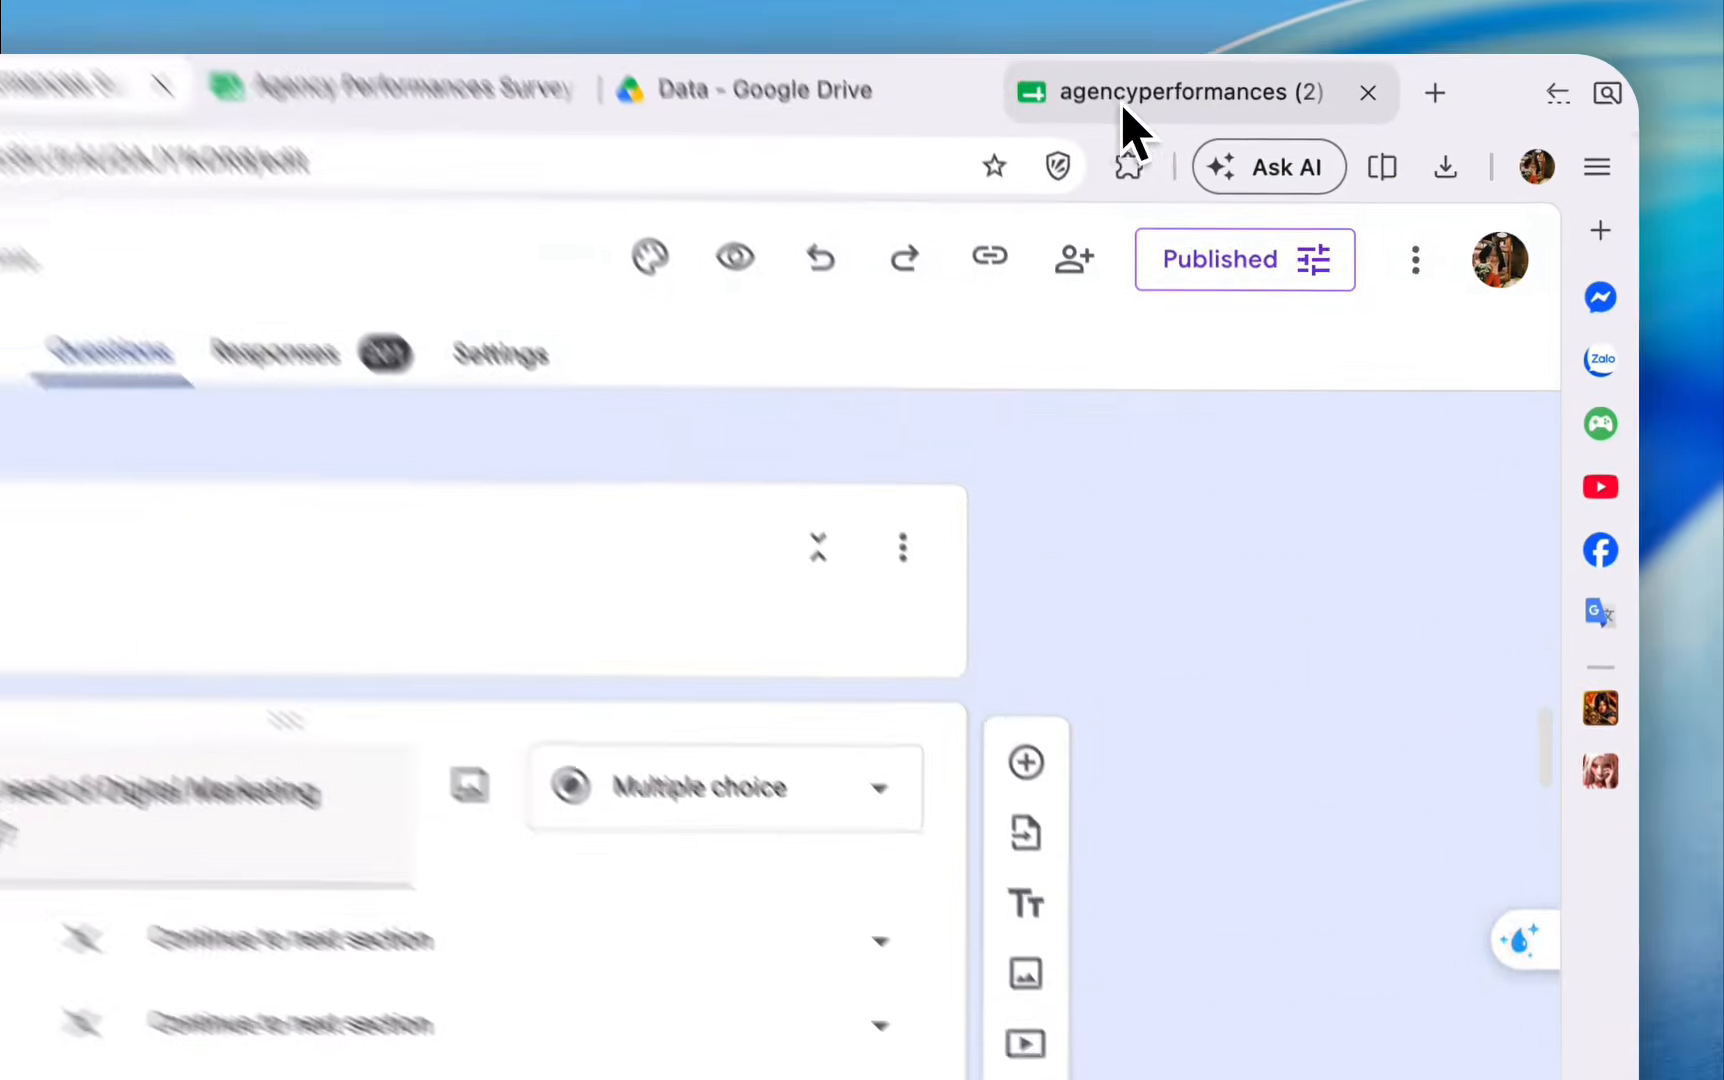
Return to the agencyperformances (2) sheet and inspect the blank answers in row 71 across I71:V71.
click(1330, 82)
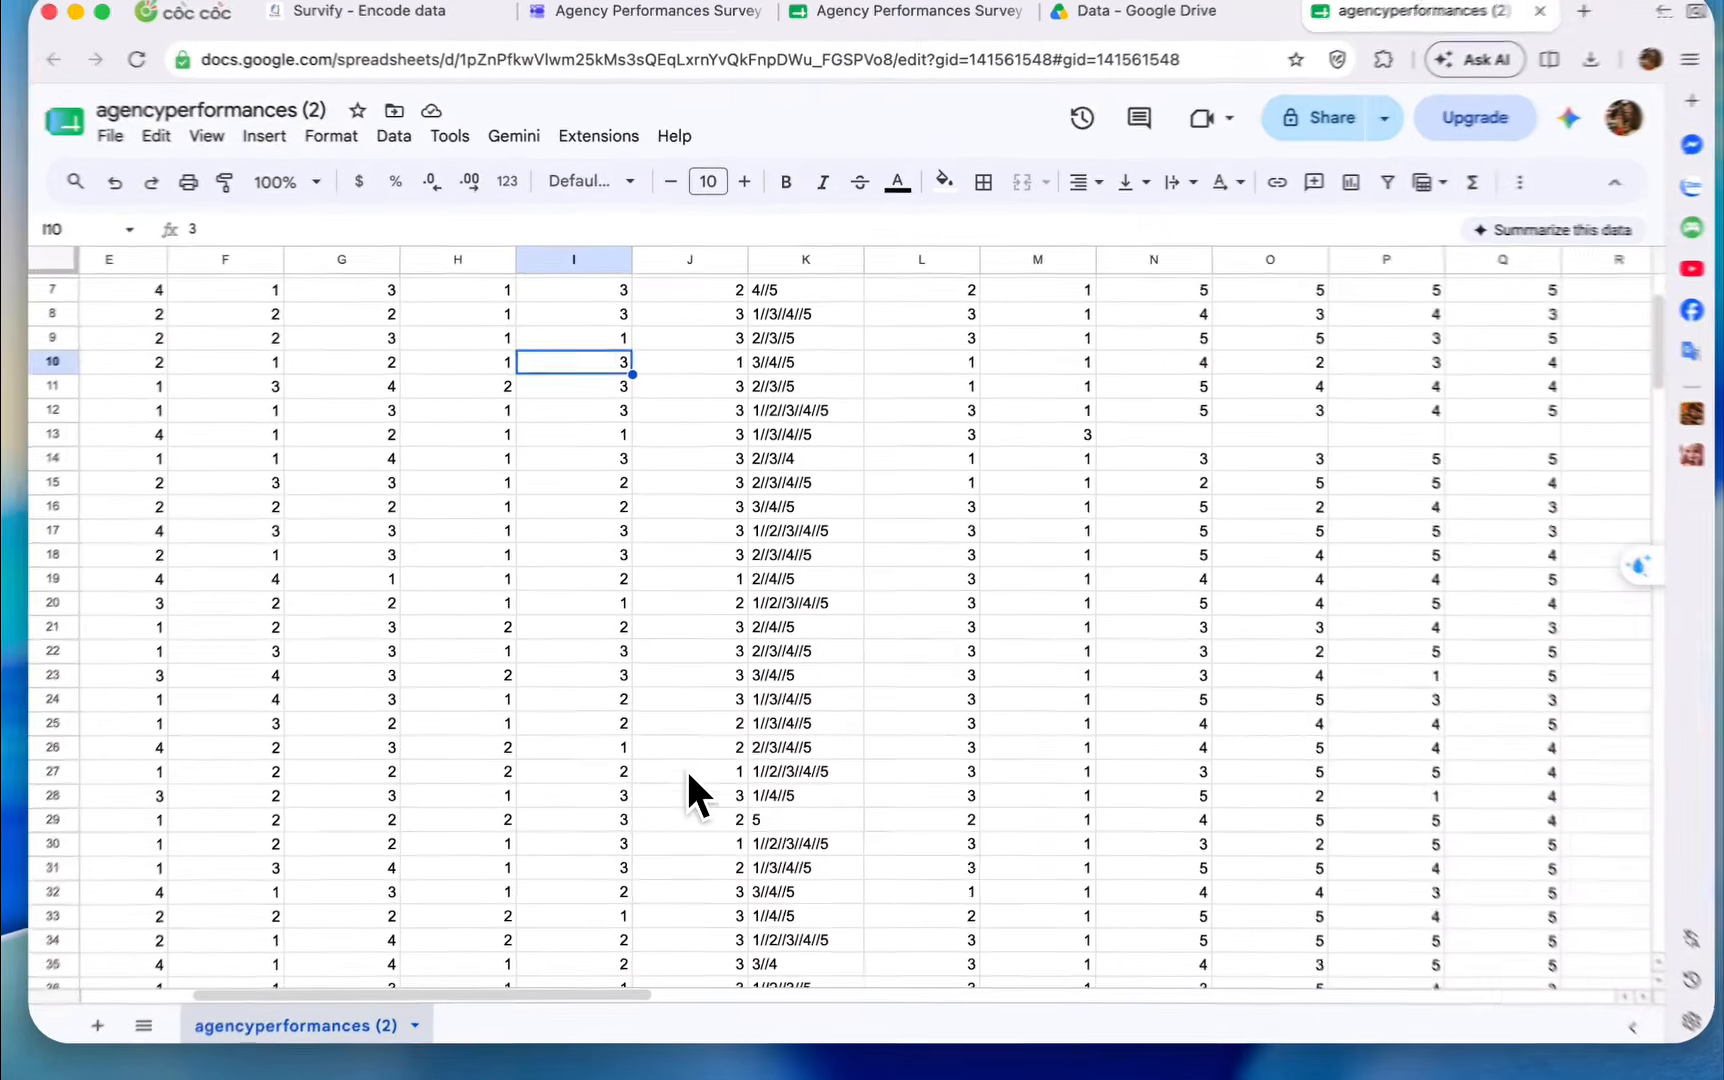
scroll(423, 922, down, 15)
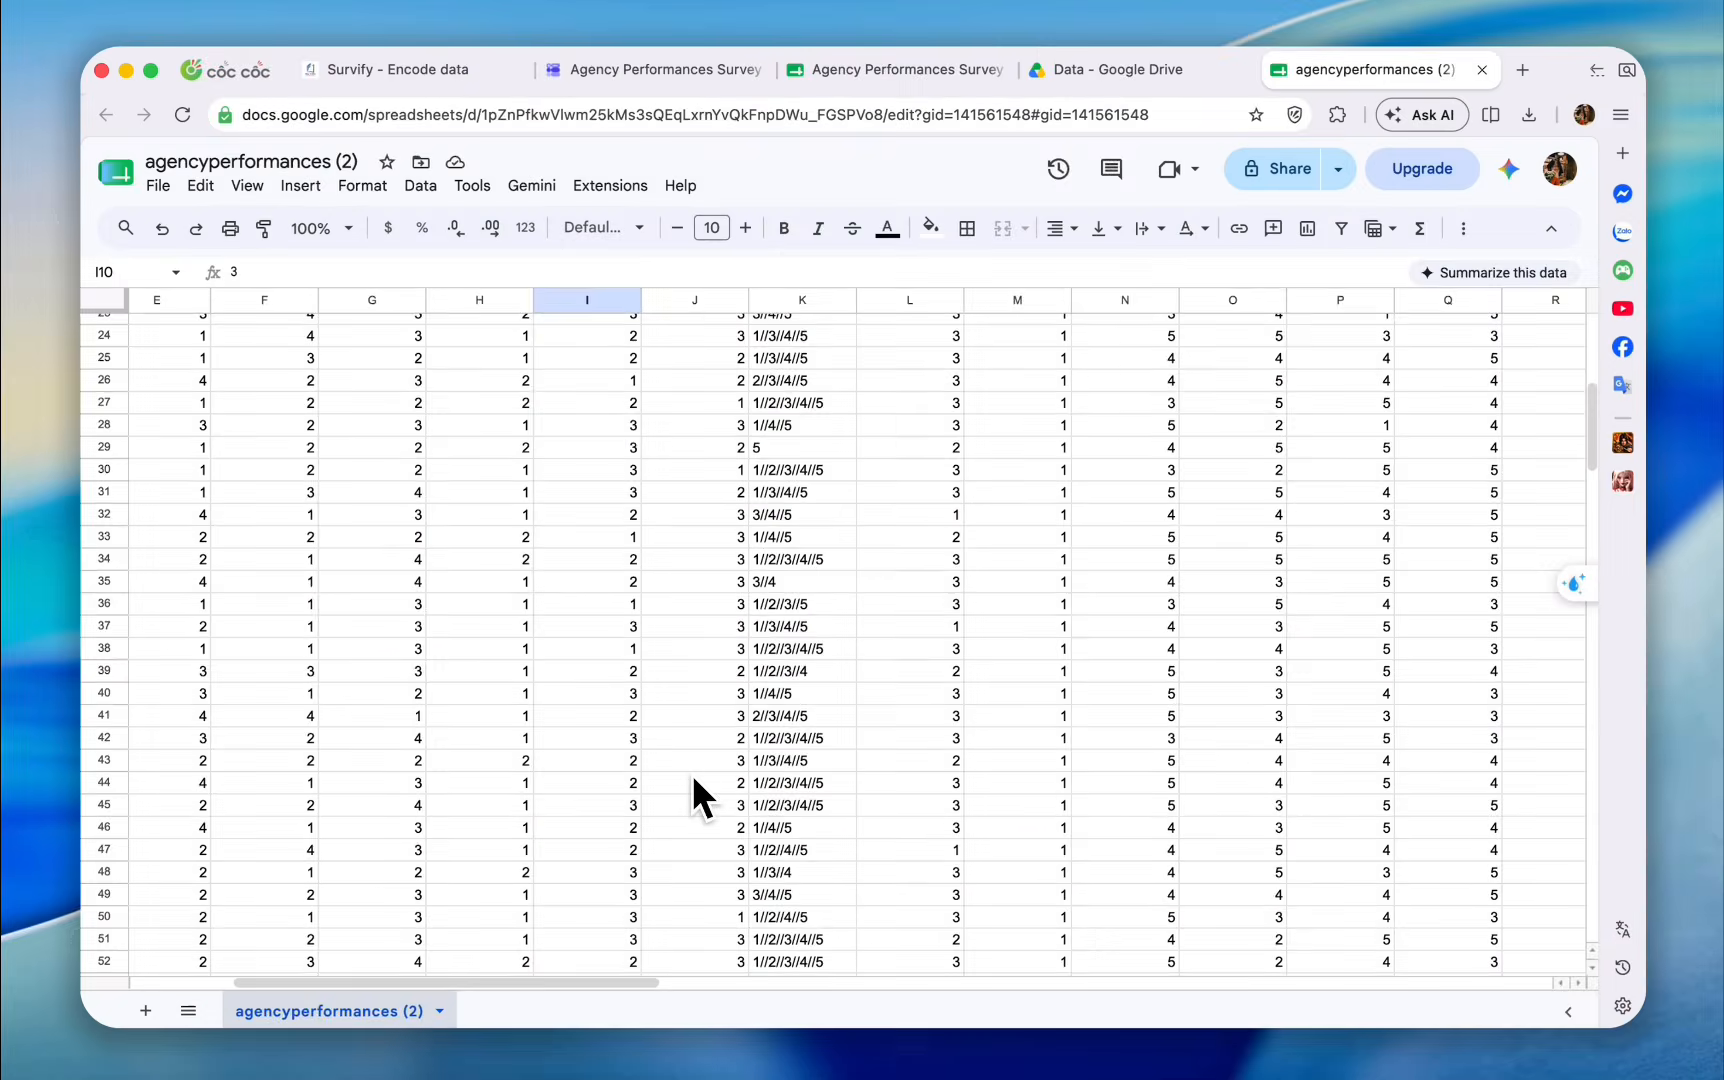
scroll(694, 790, up, 5)
scroll(692, 792, up, 1)
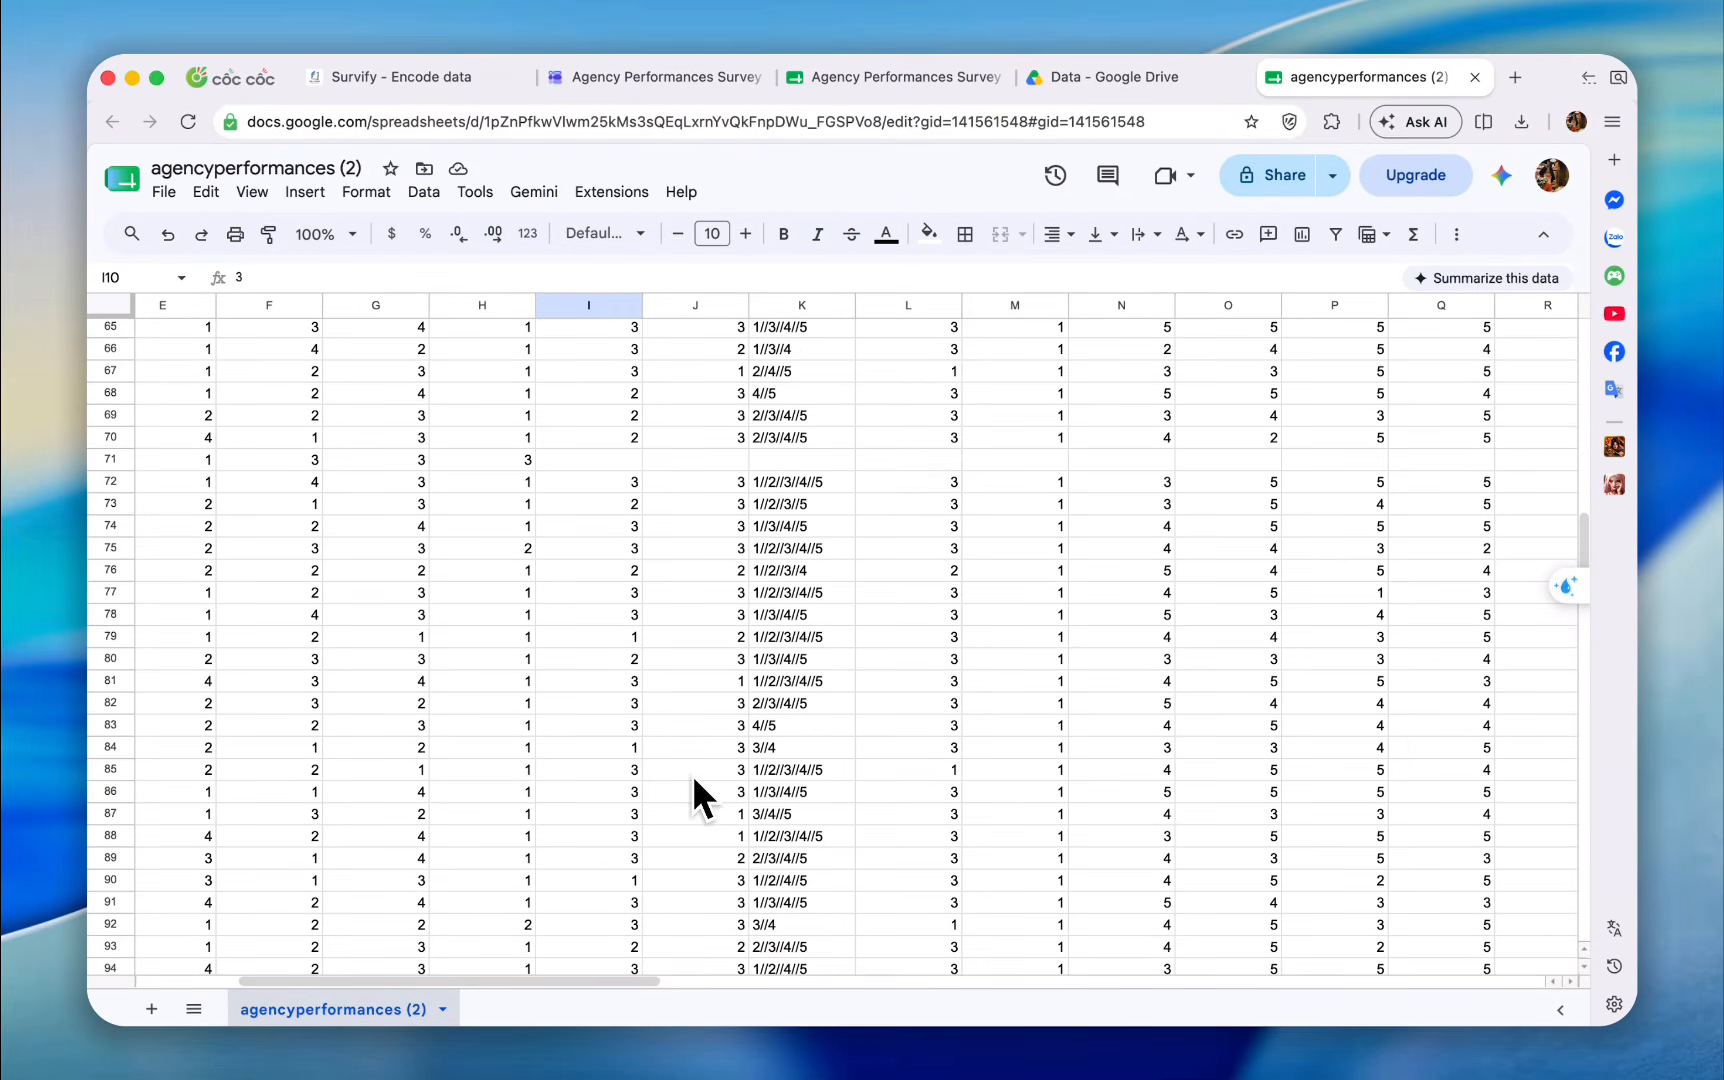
click(113, 461)
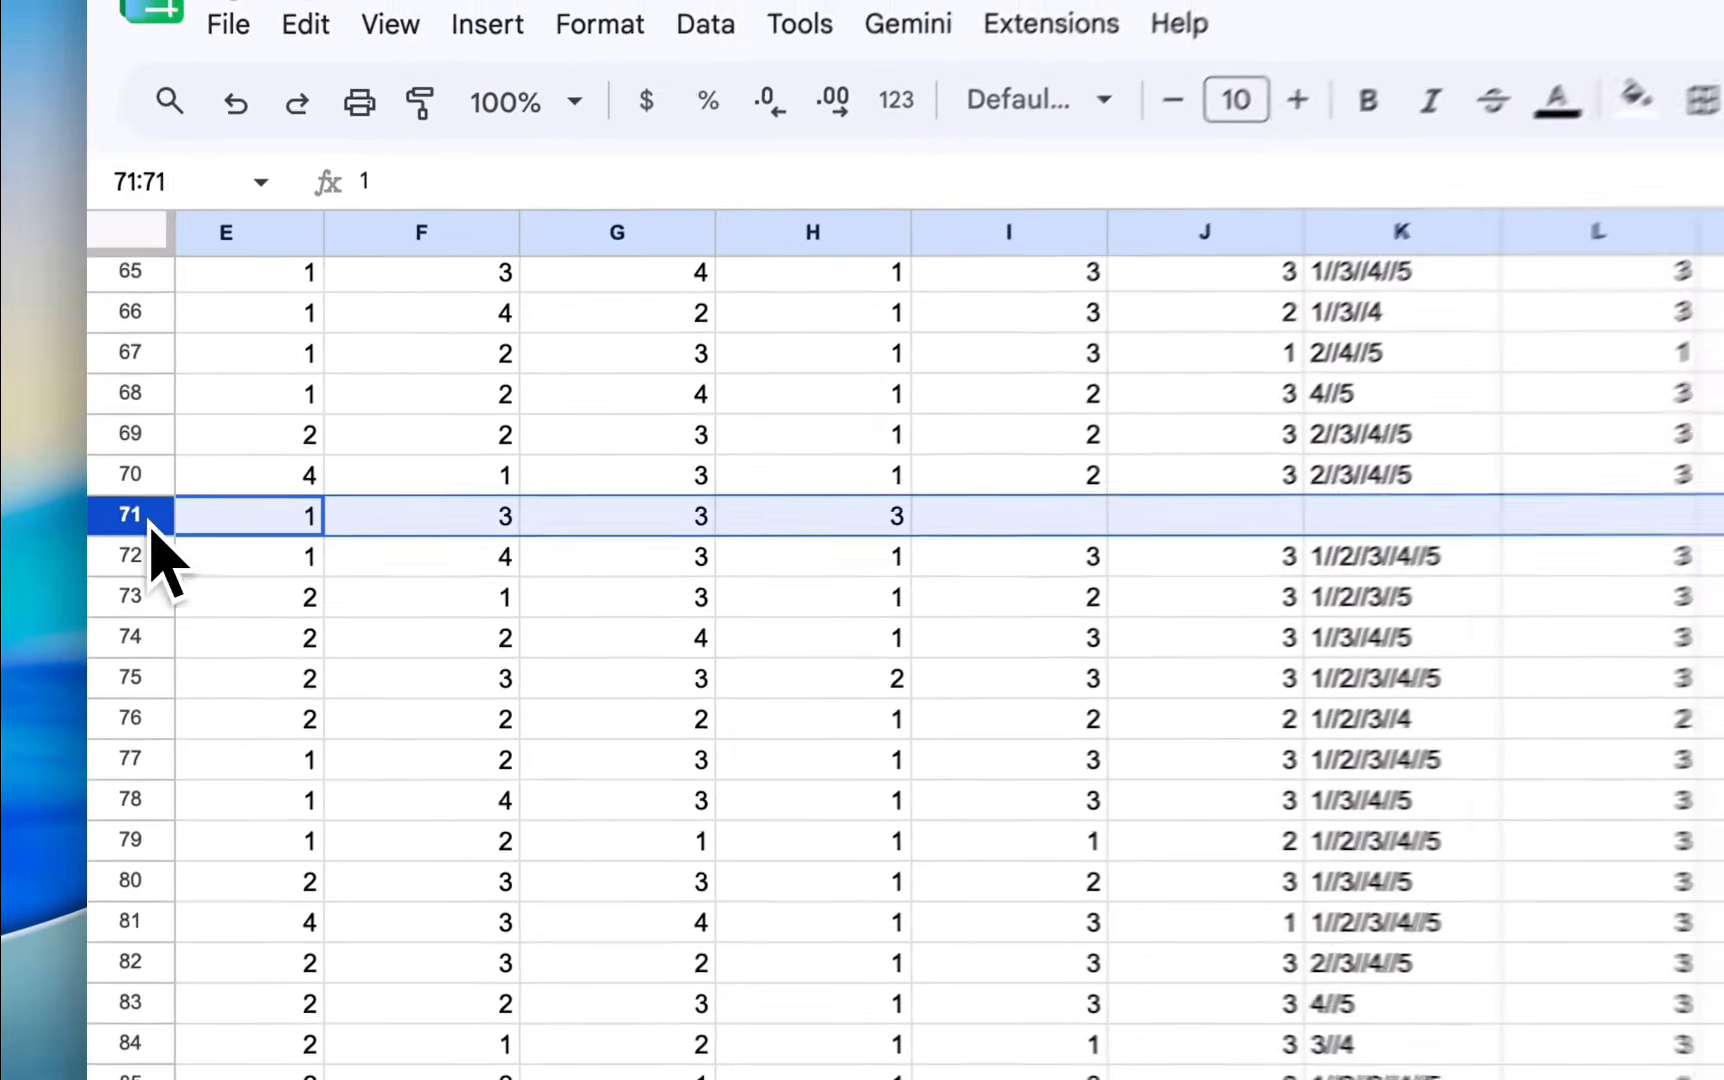
drag(620, 462, 1121, 468)
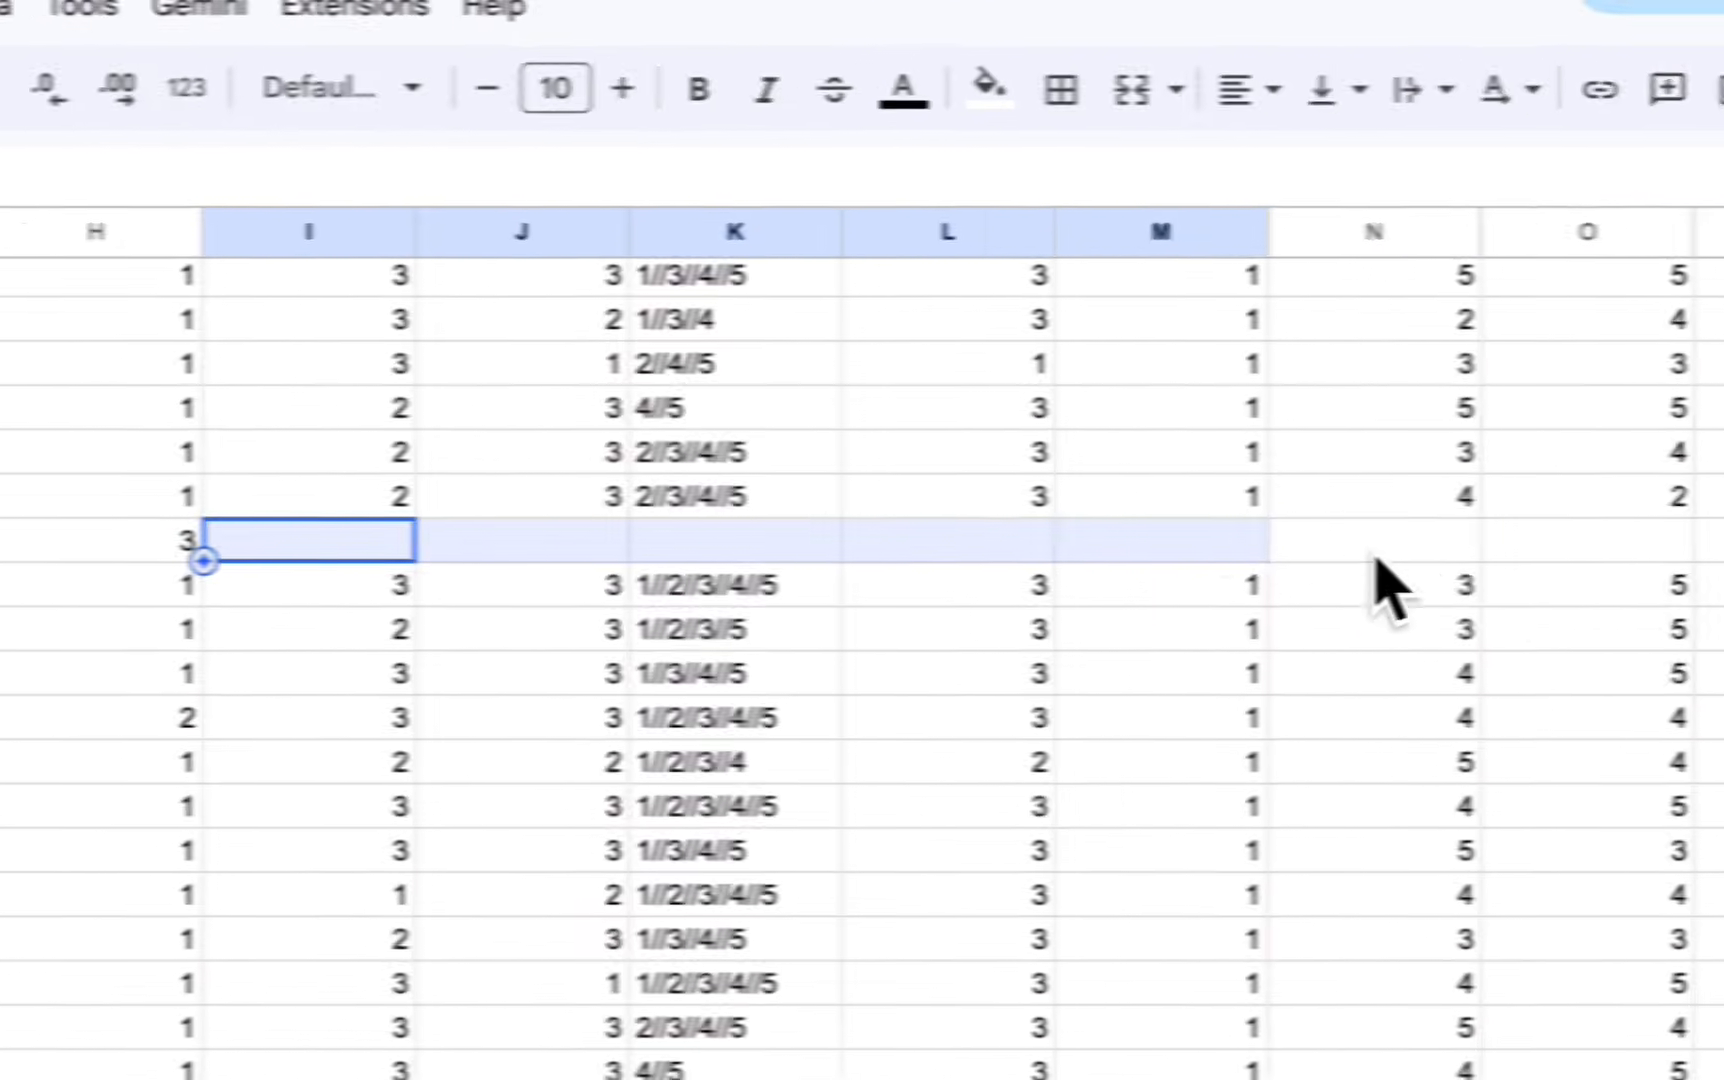
drag(1375, 558, 1424, 522)
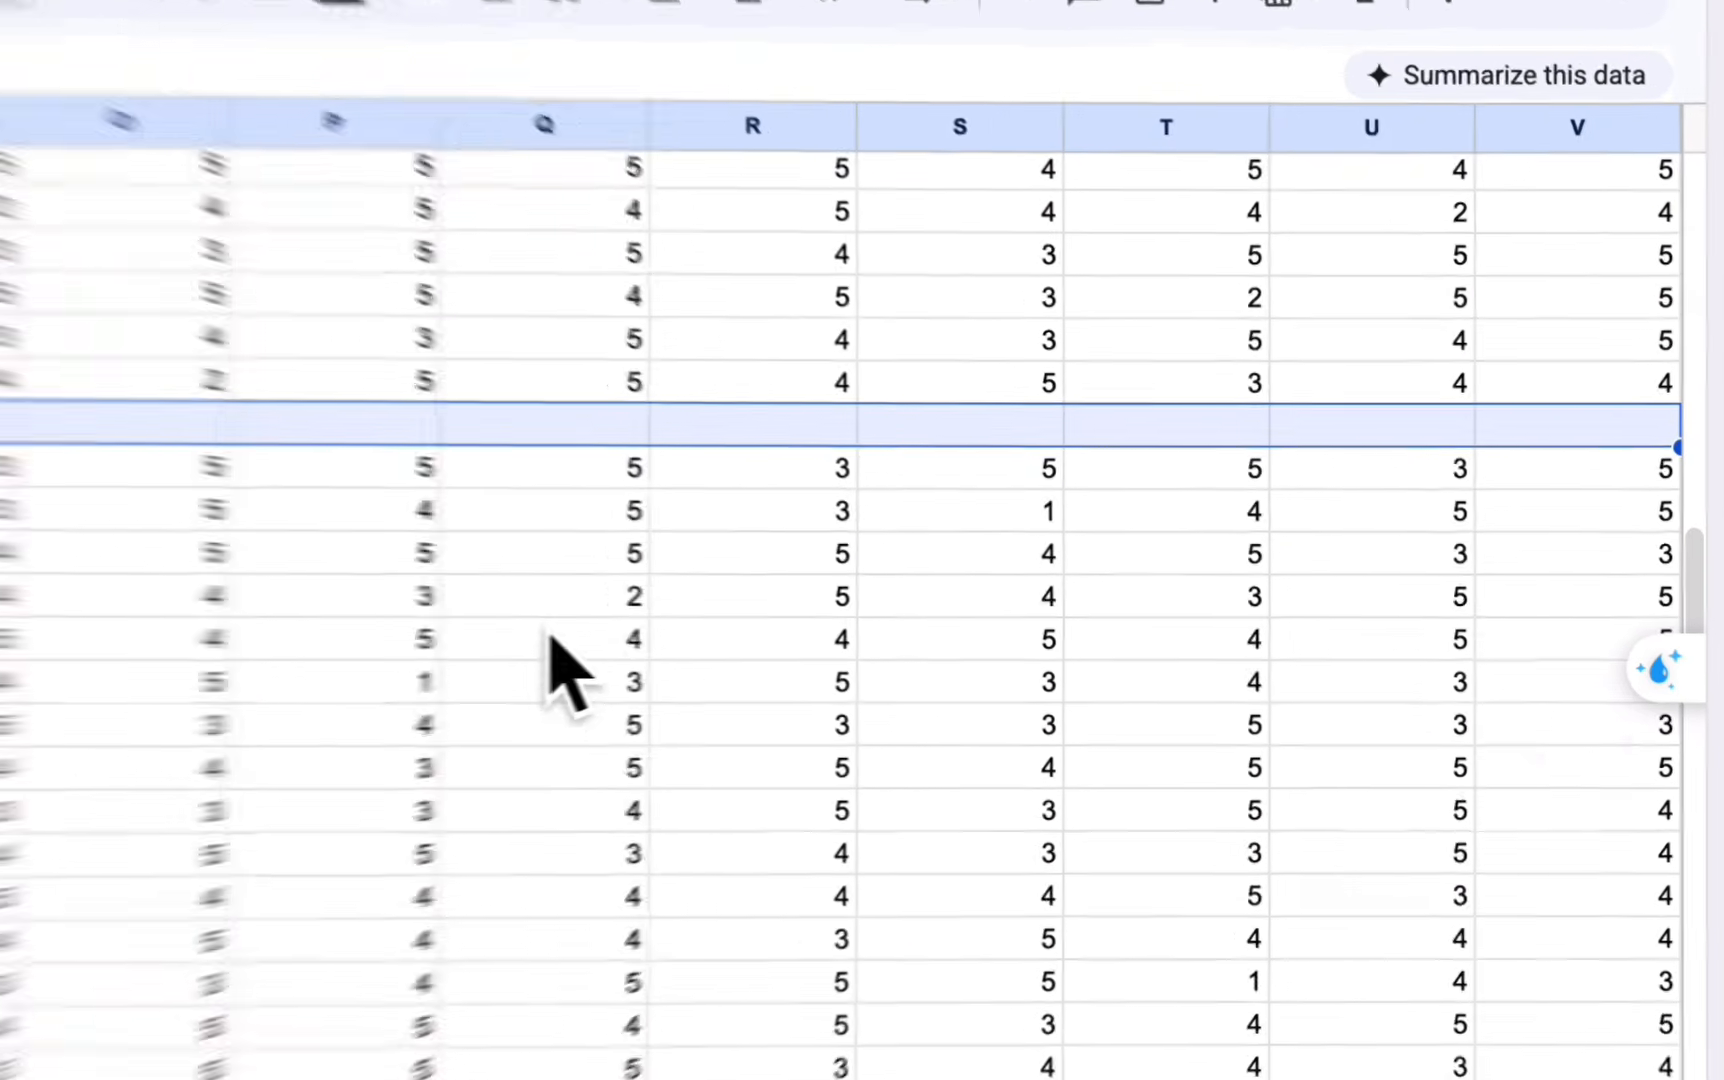
scroll(975, 566, down, 2)
scroll(975, 566, left, 1)
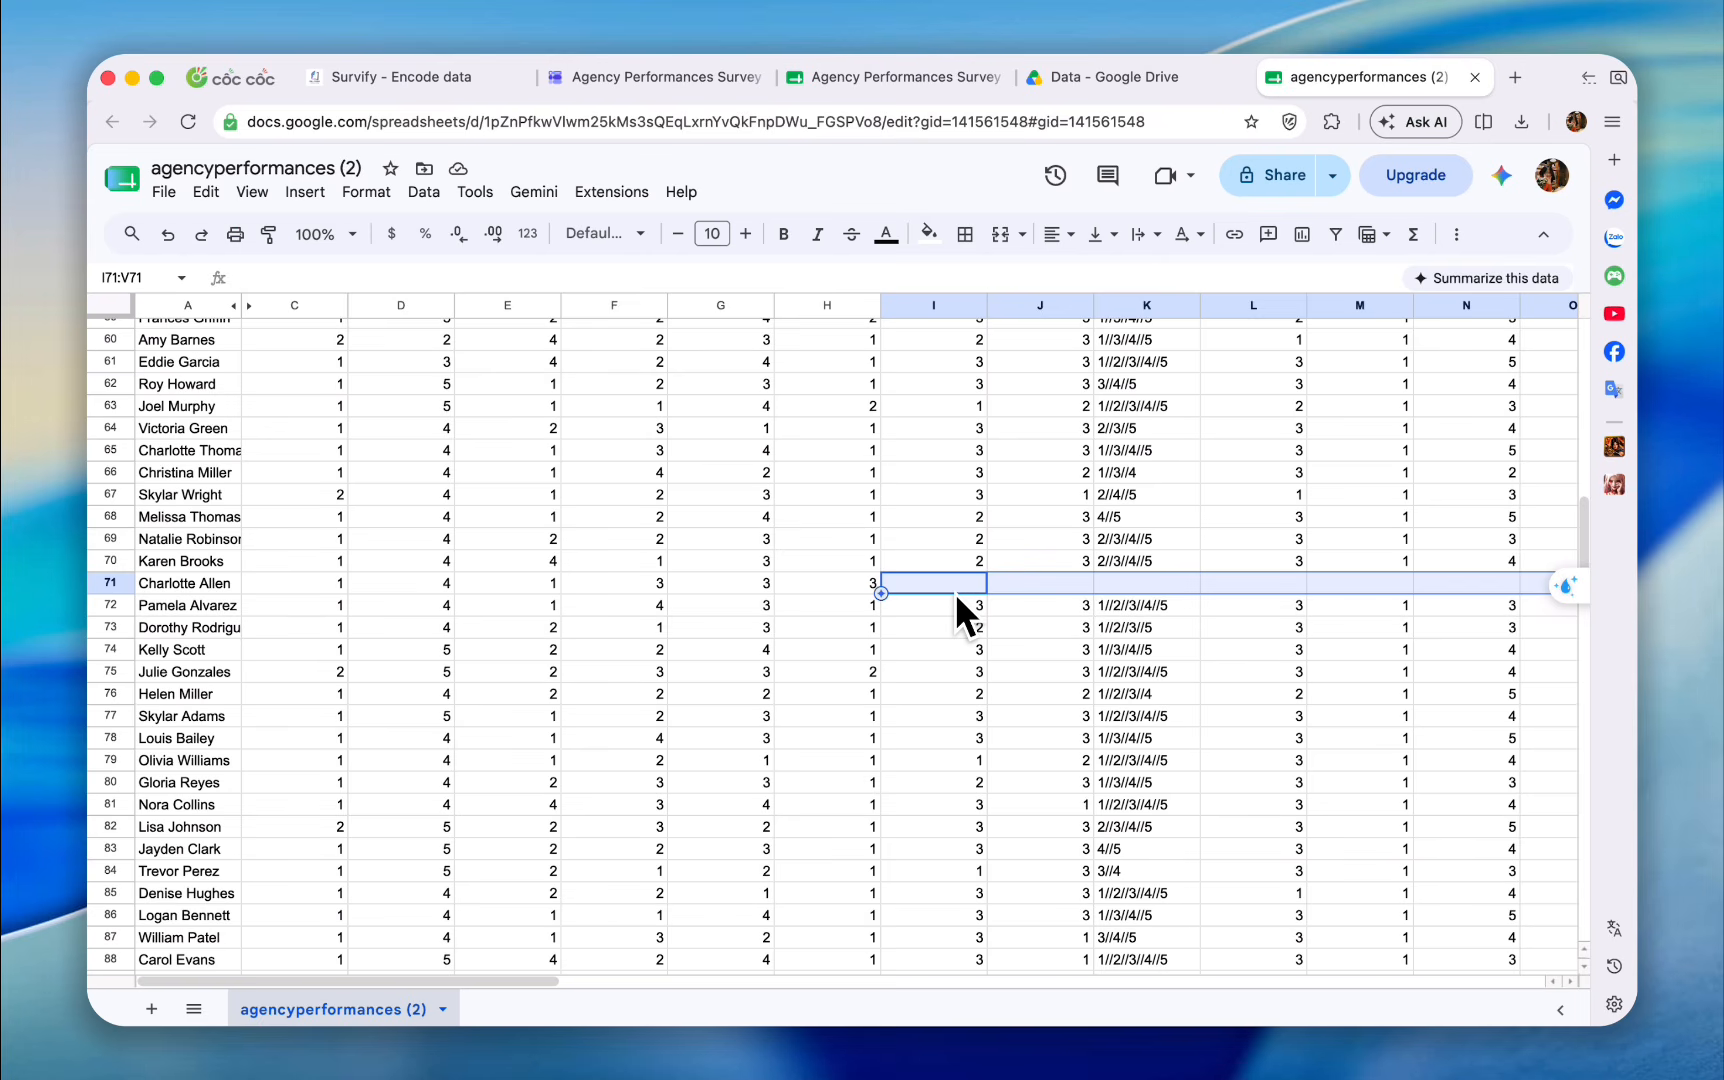
Select all response data in A2:AR201, leaving out the header row, and randomize the range.
scroll(955, 593, up, 20)
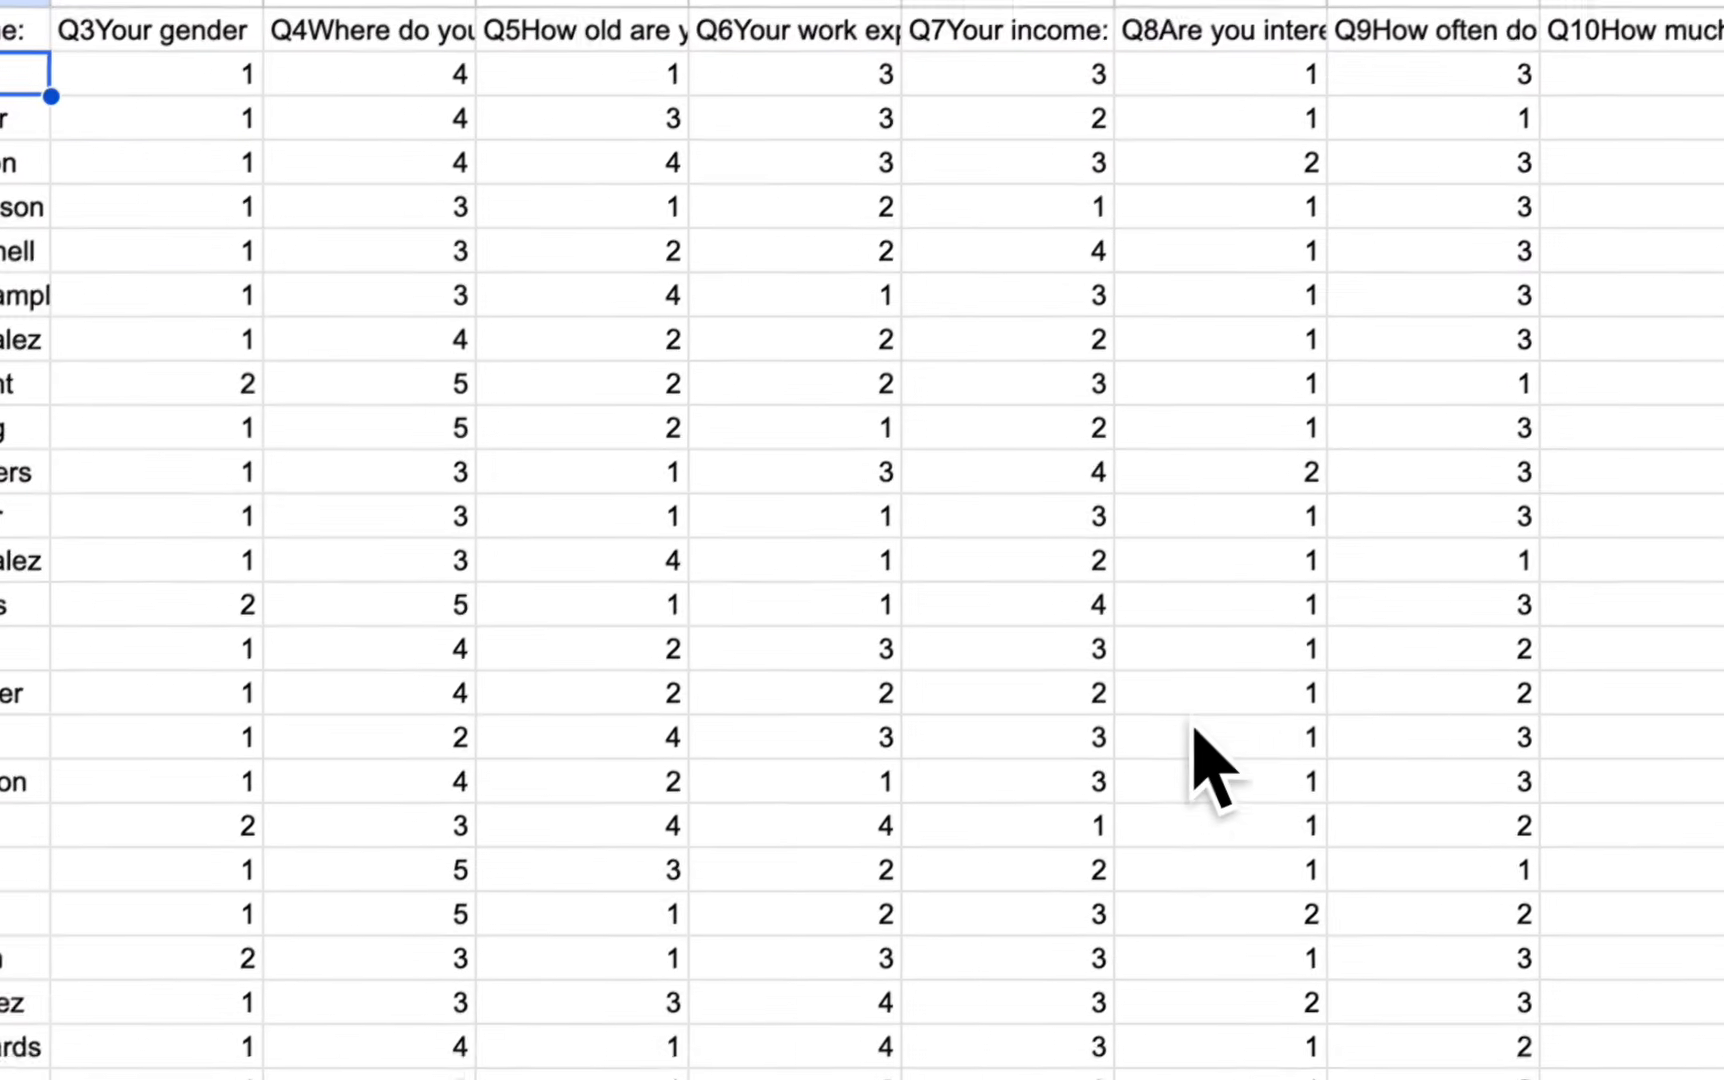
scroll(1523, 984, right, 18)
scroll(1523, 984, down, 20)
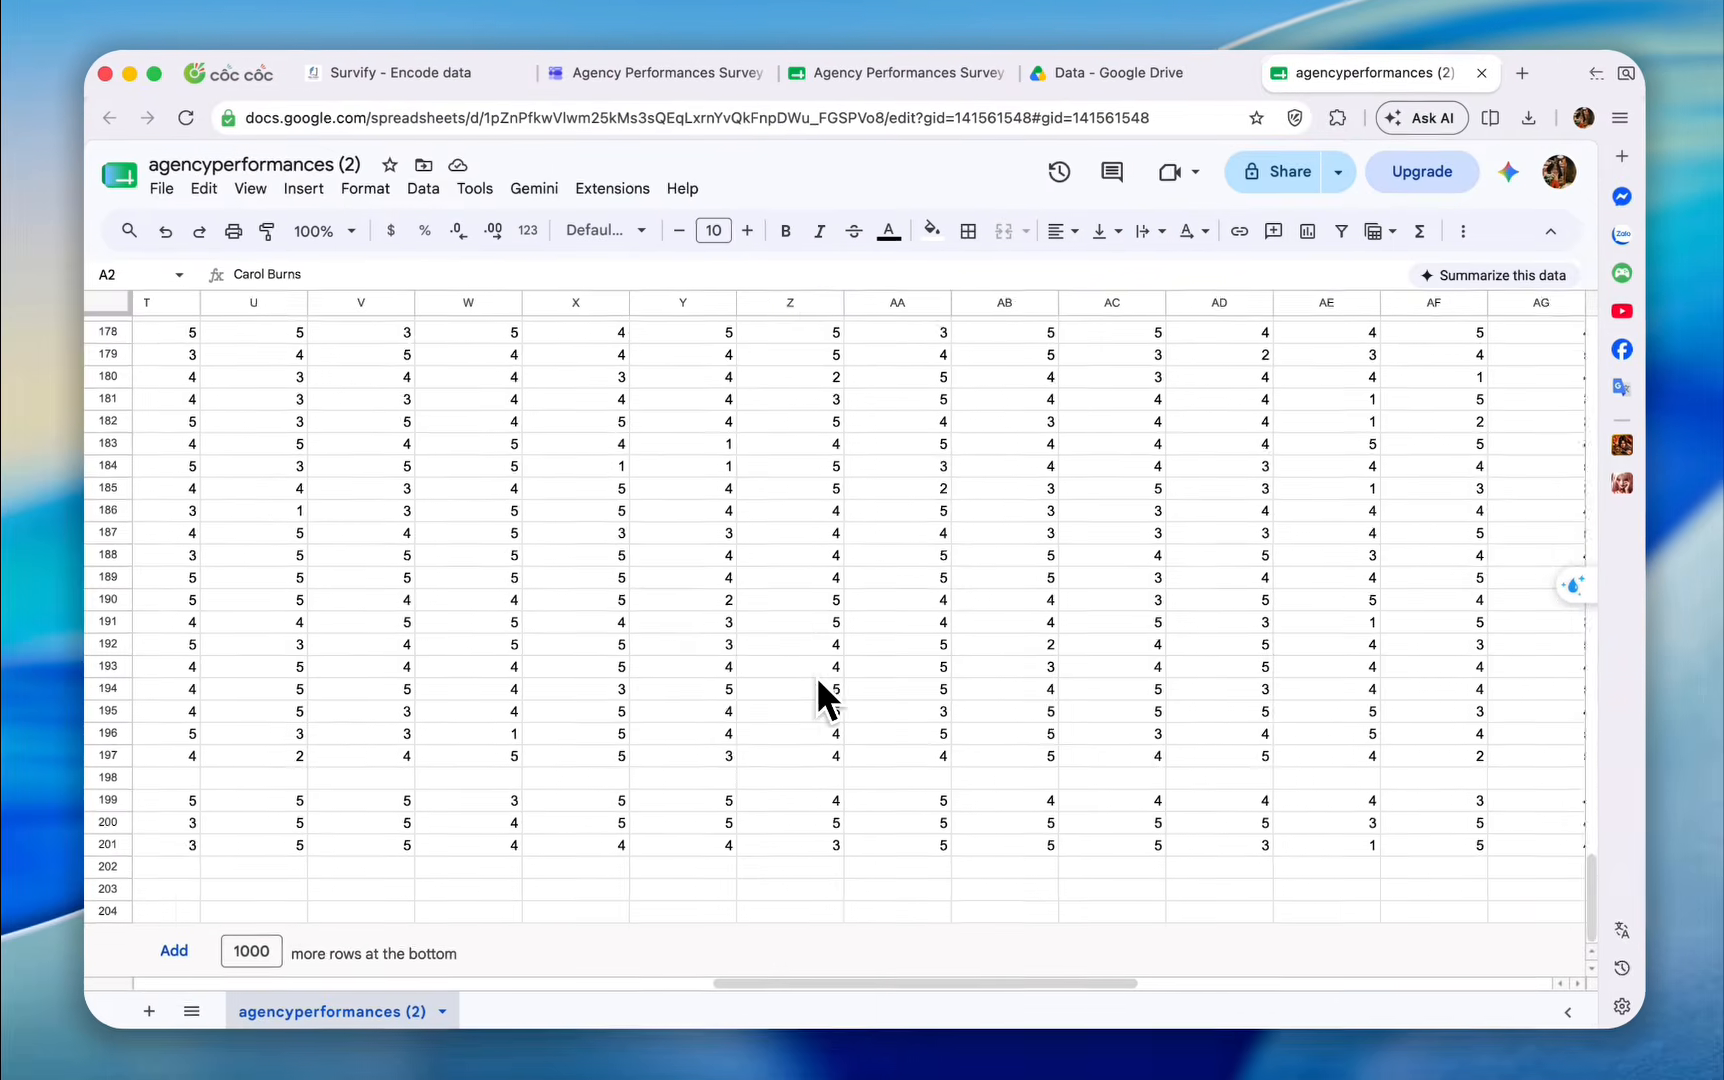
scroll(816, 678, right, 10)
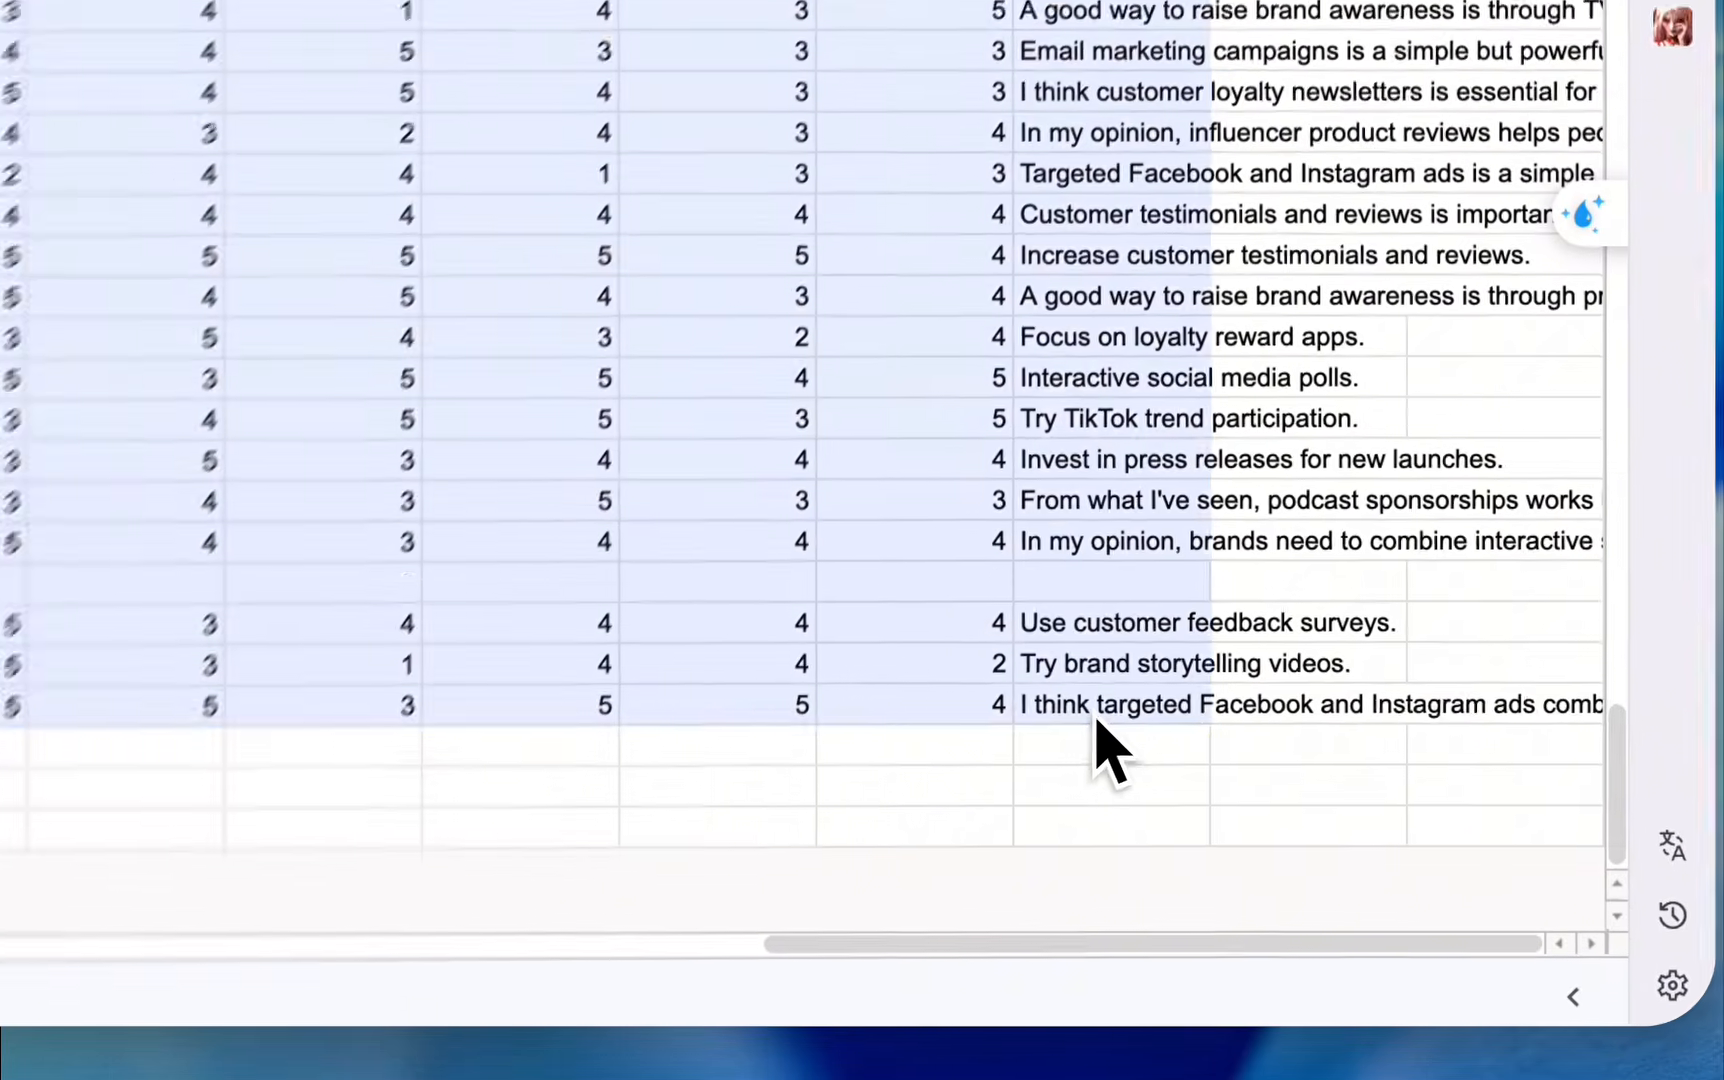
key(ctrl+a)
scroll(955, 704, left, 10)
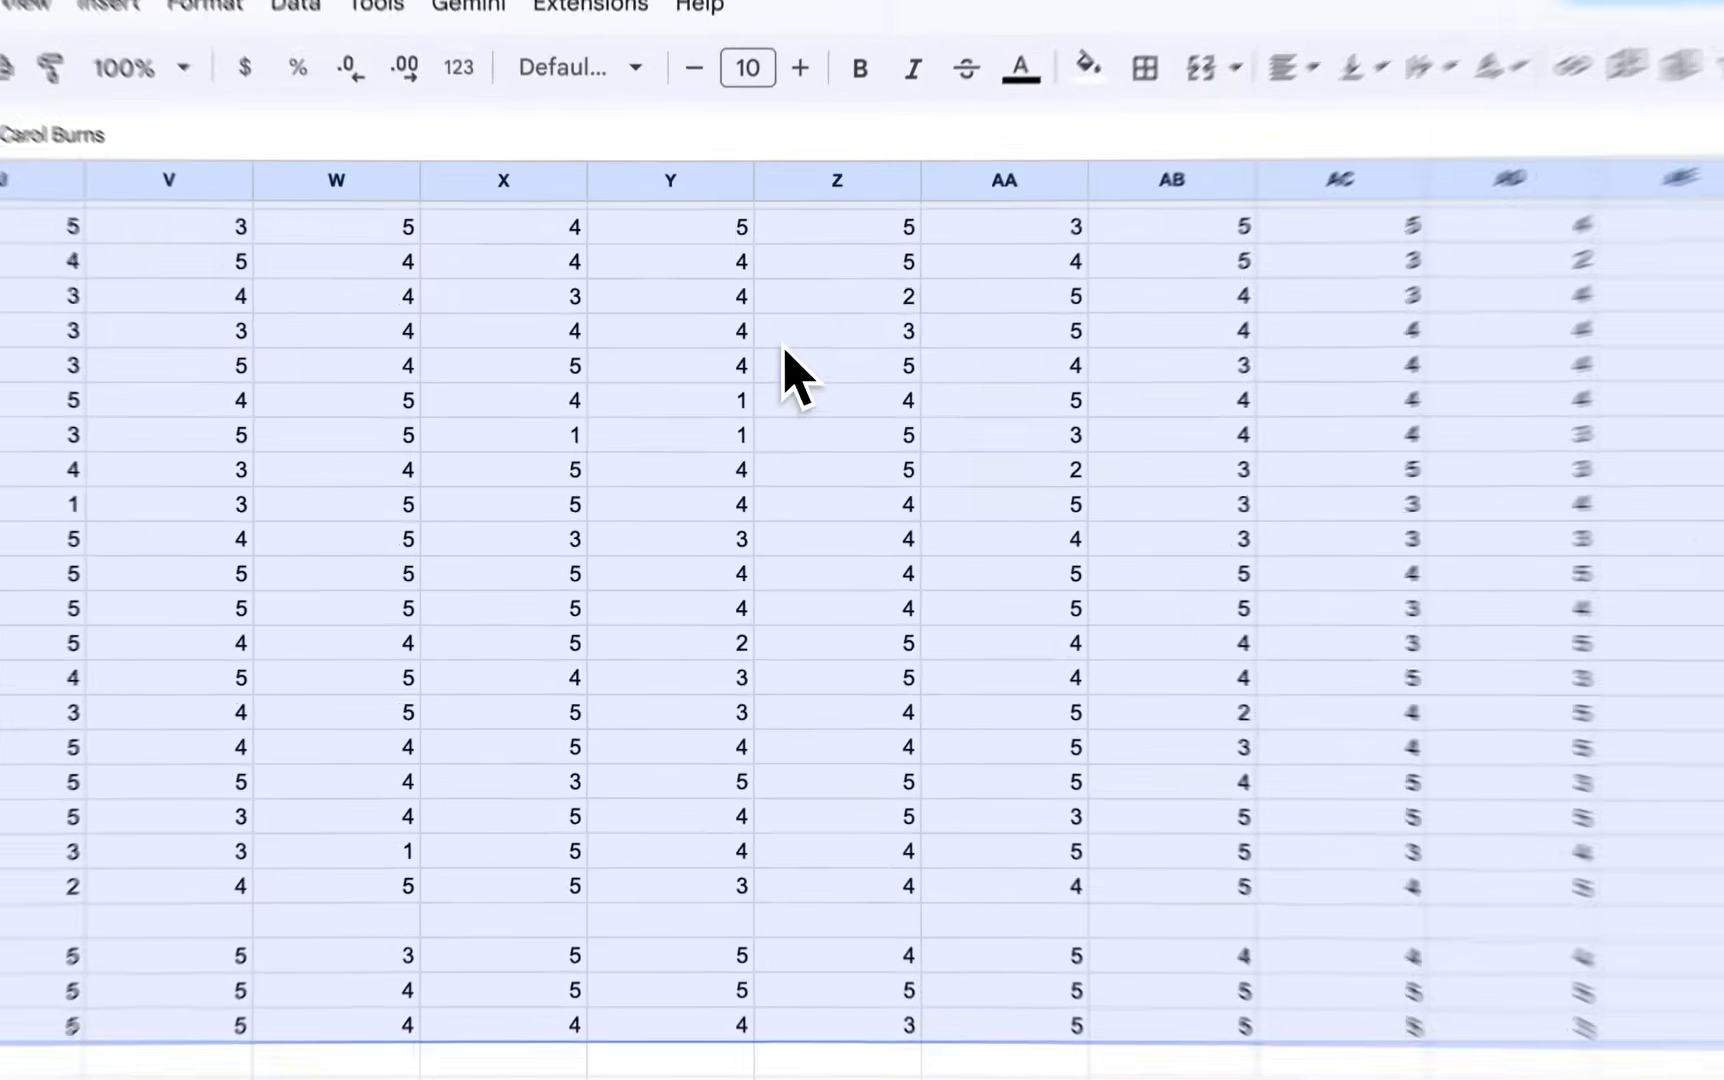
right_click(739, 409)
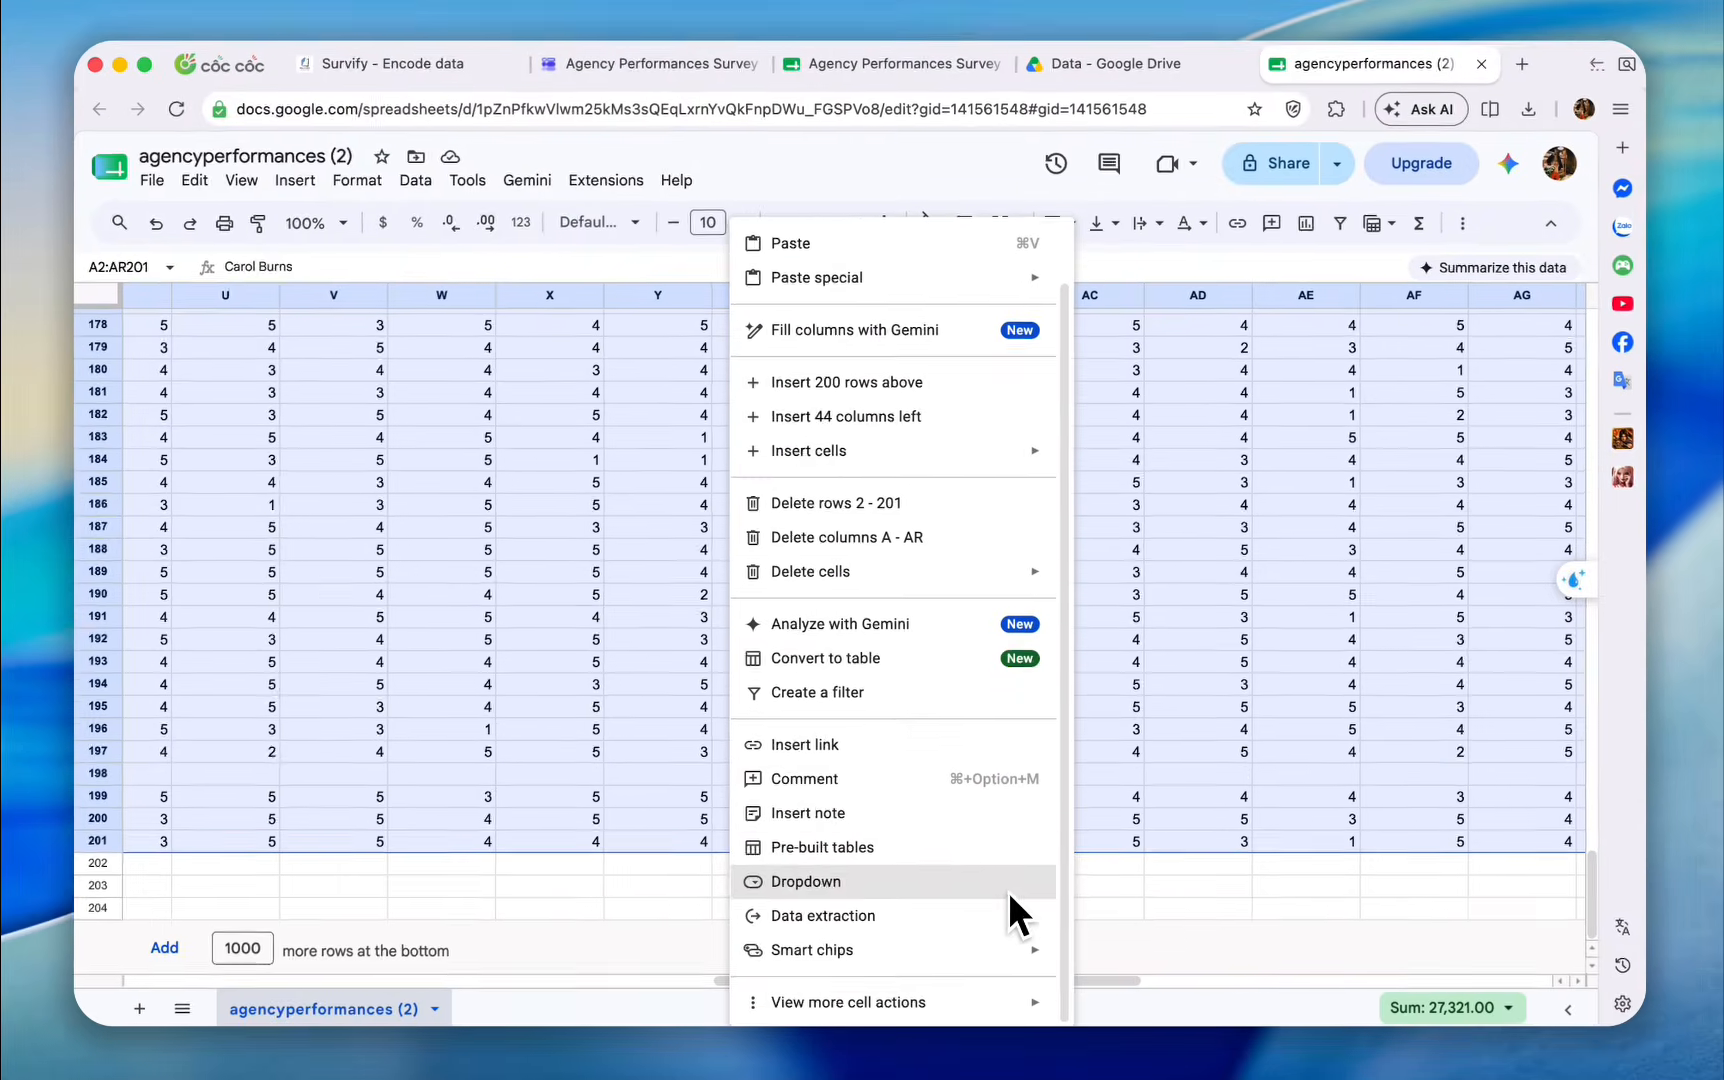
mouse_move(1034, 1003)
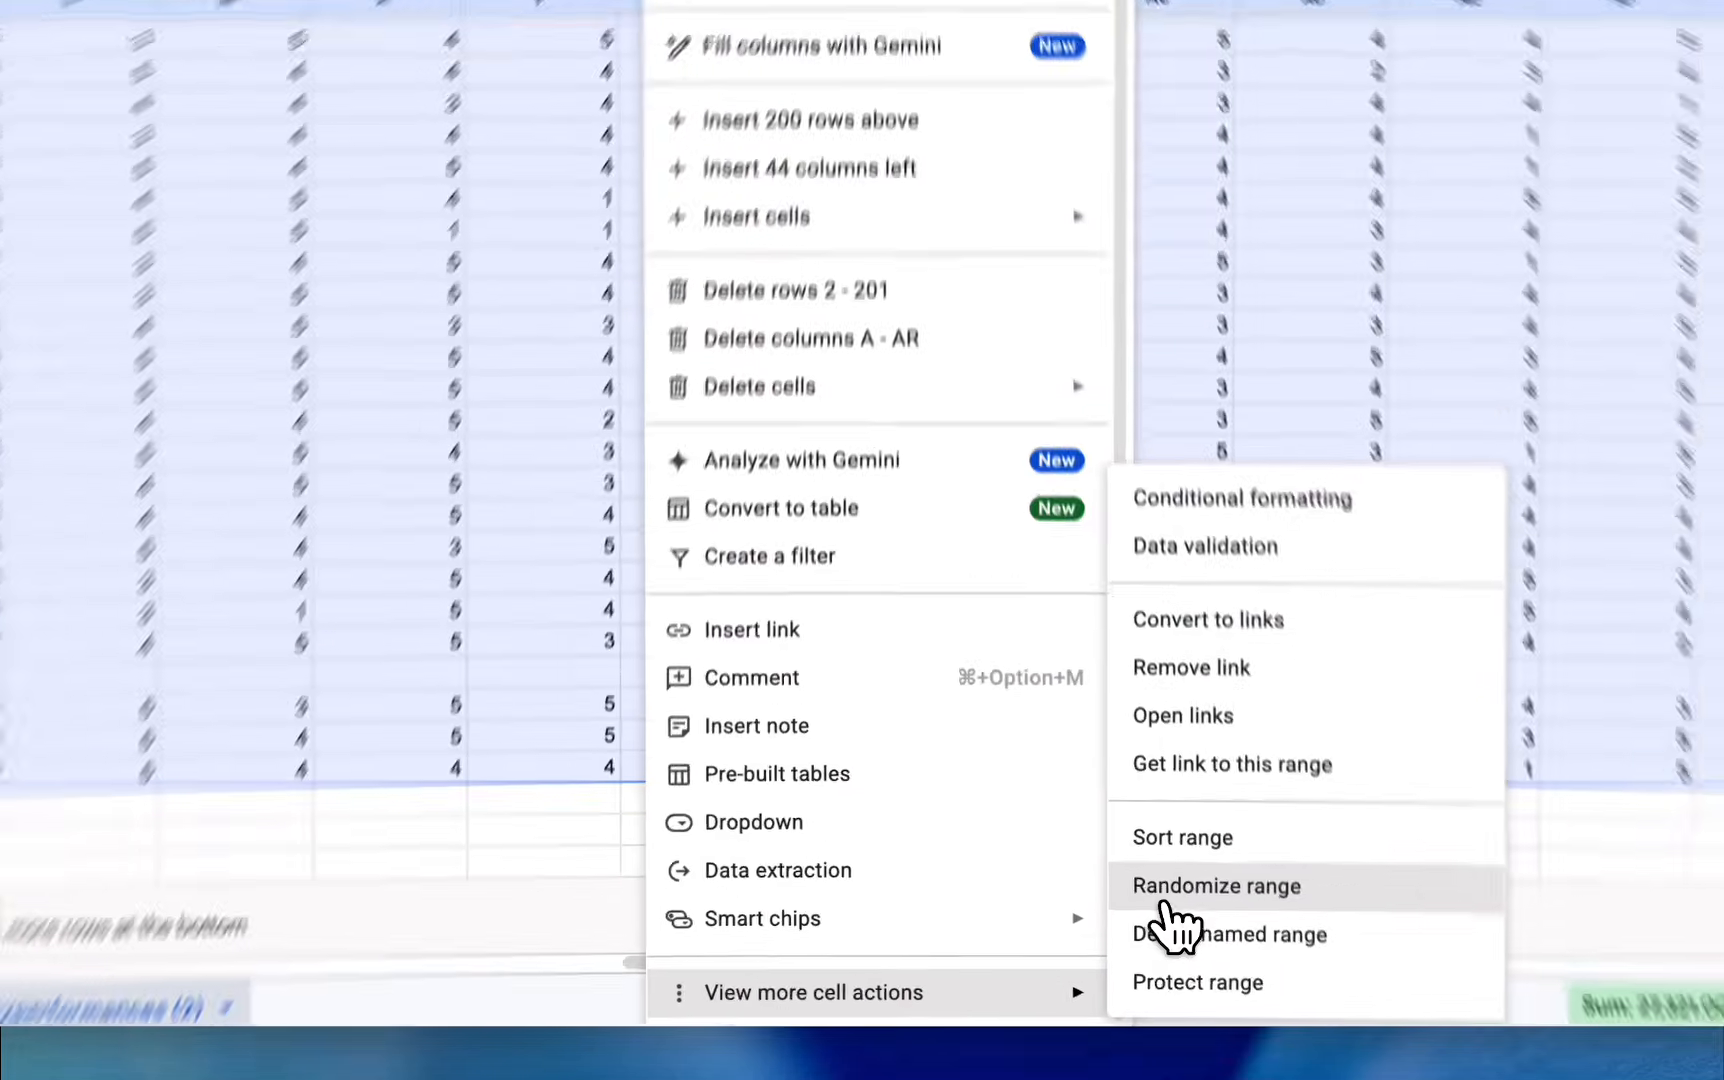
click(1165, 905)
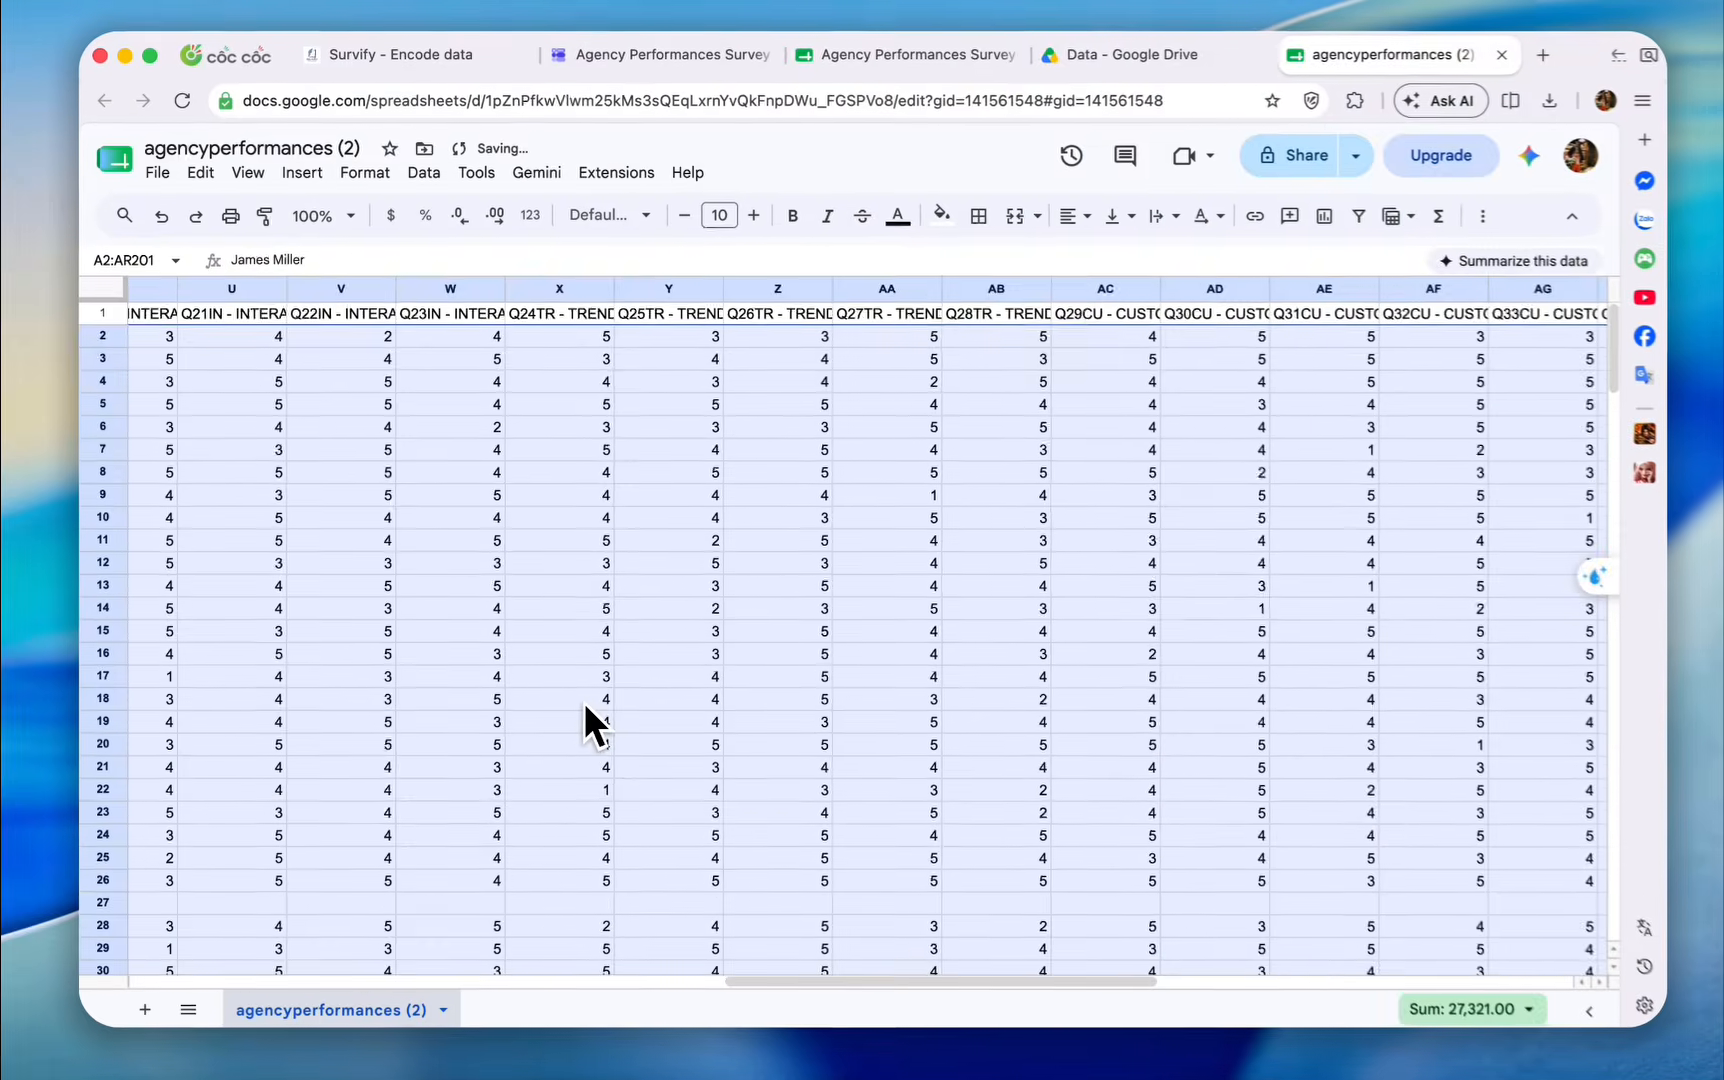
Randomize the response range A2:AR201 once more and clear the selection.
scroll(581, 706, left, 15)
scroll(581, 708, up, 1)
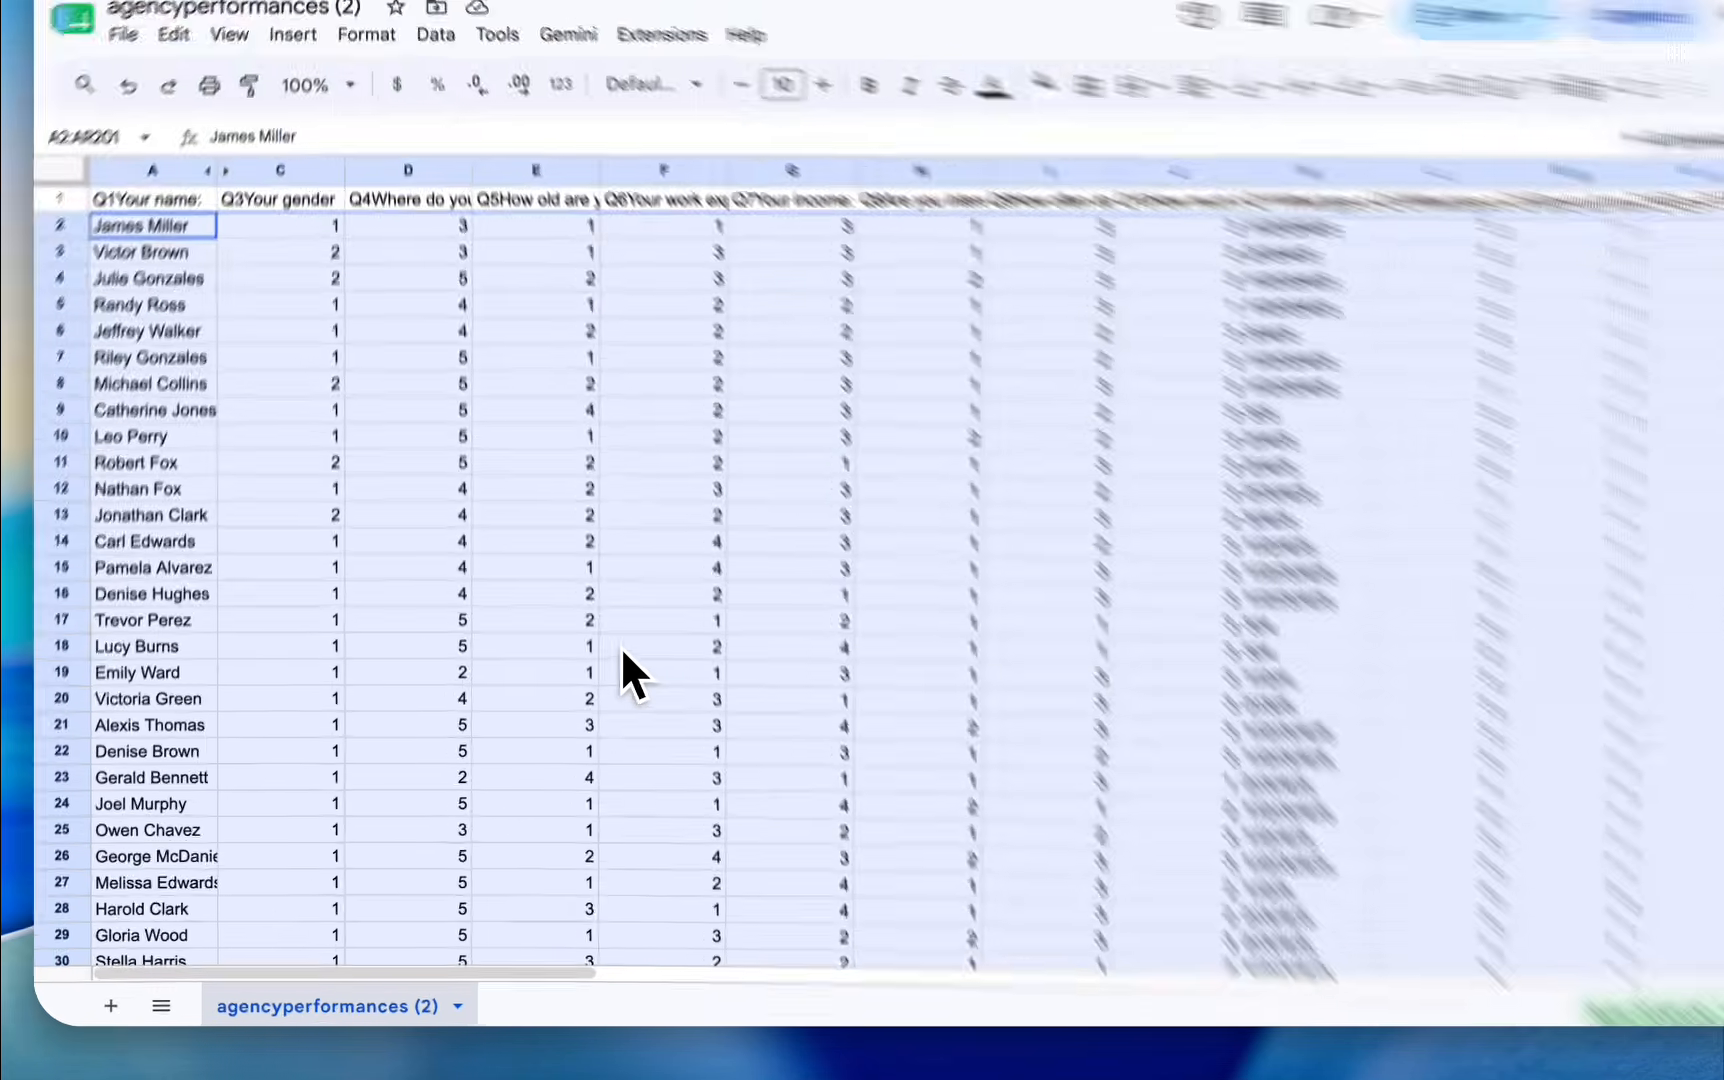
right_click(579, 707)
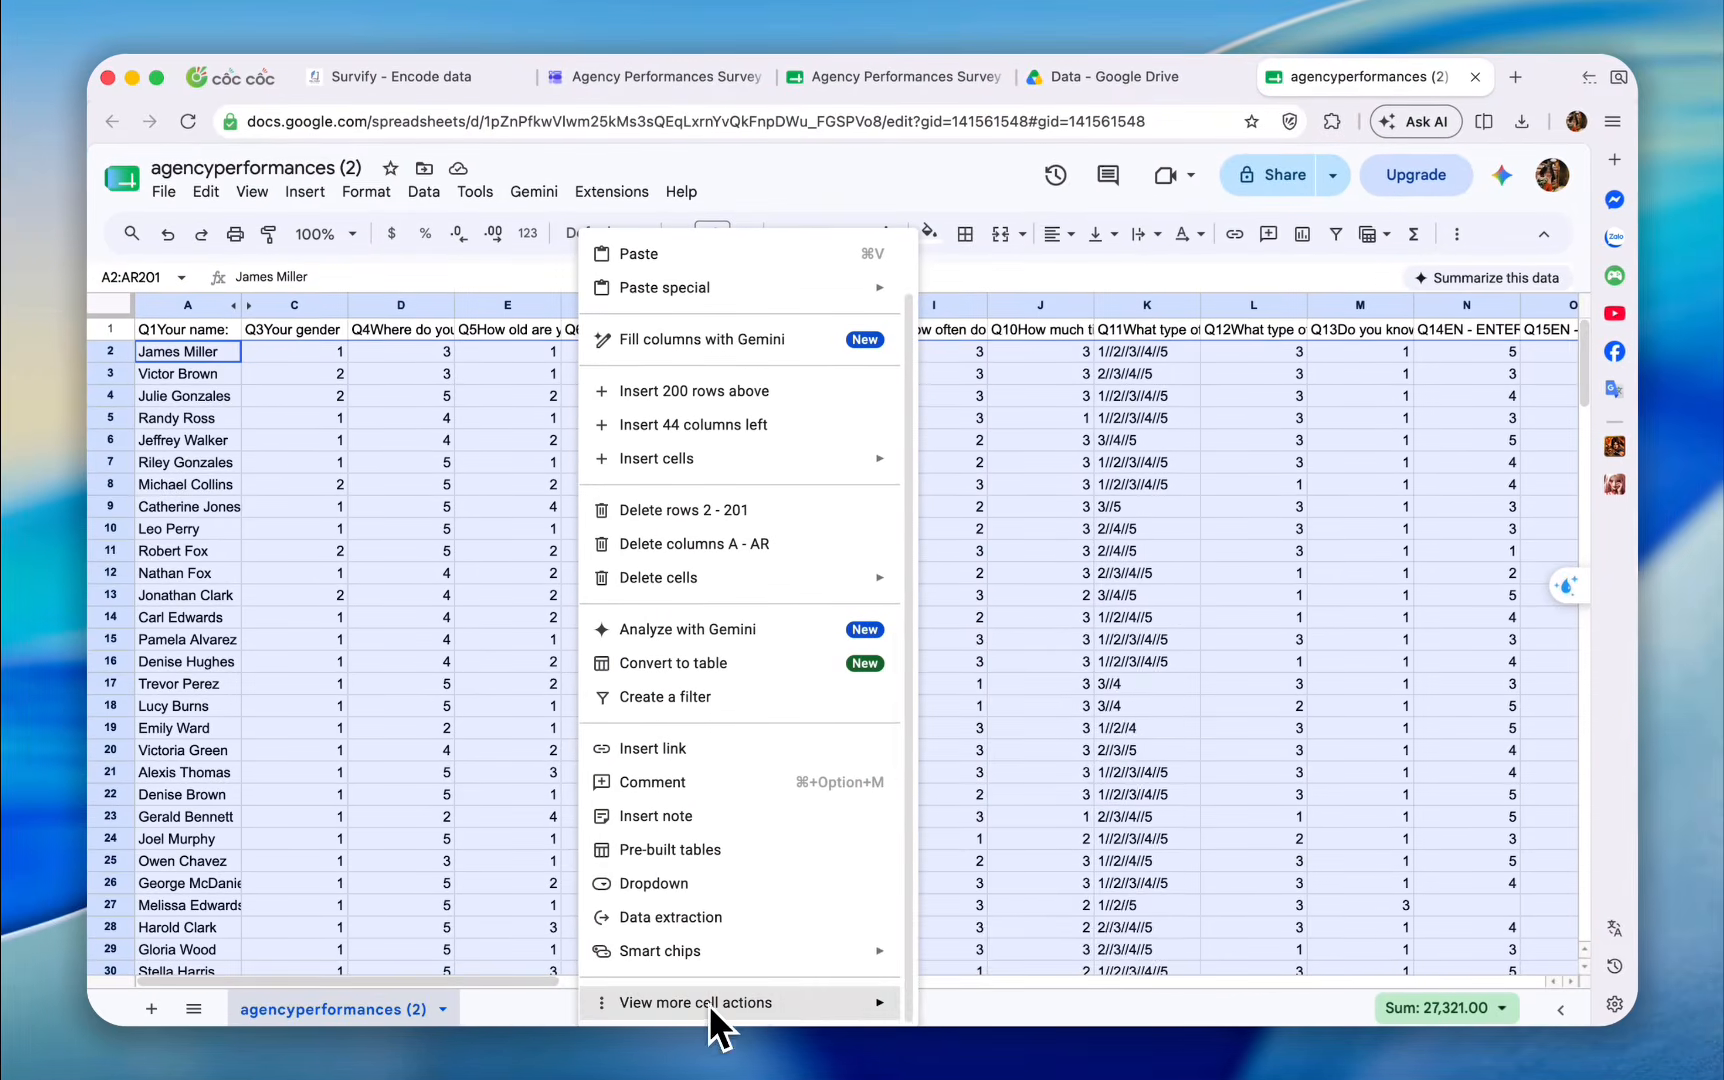
mouse_move(712, 1002)
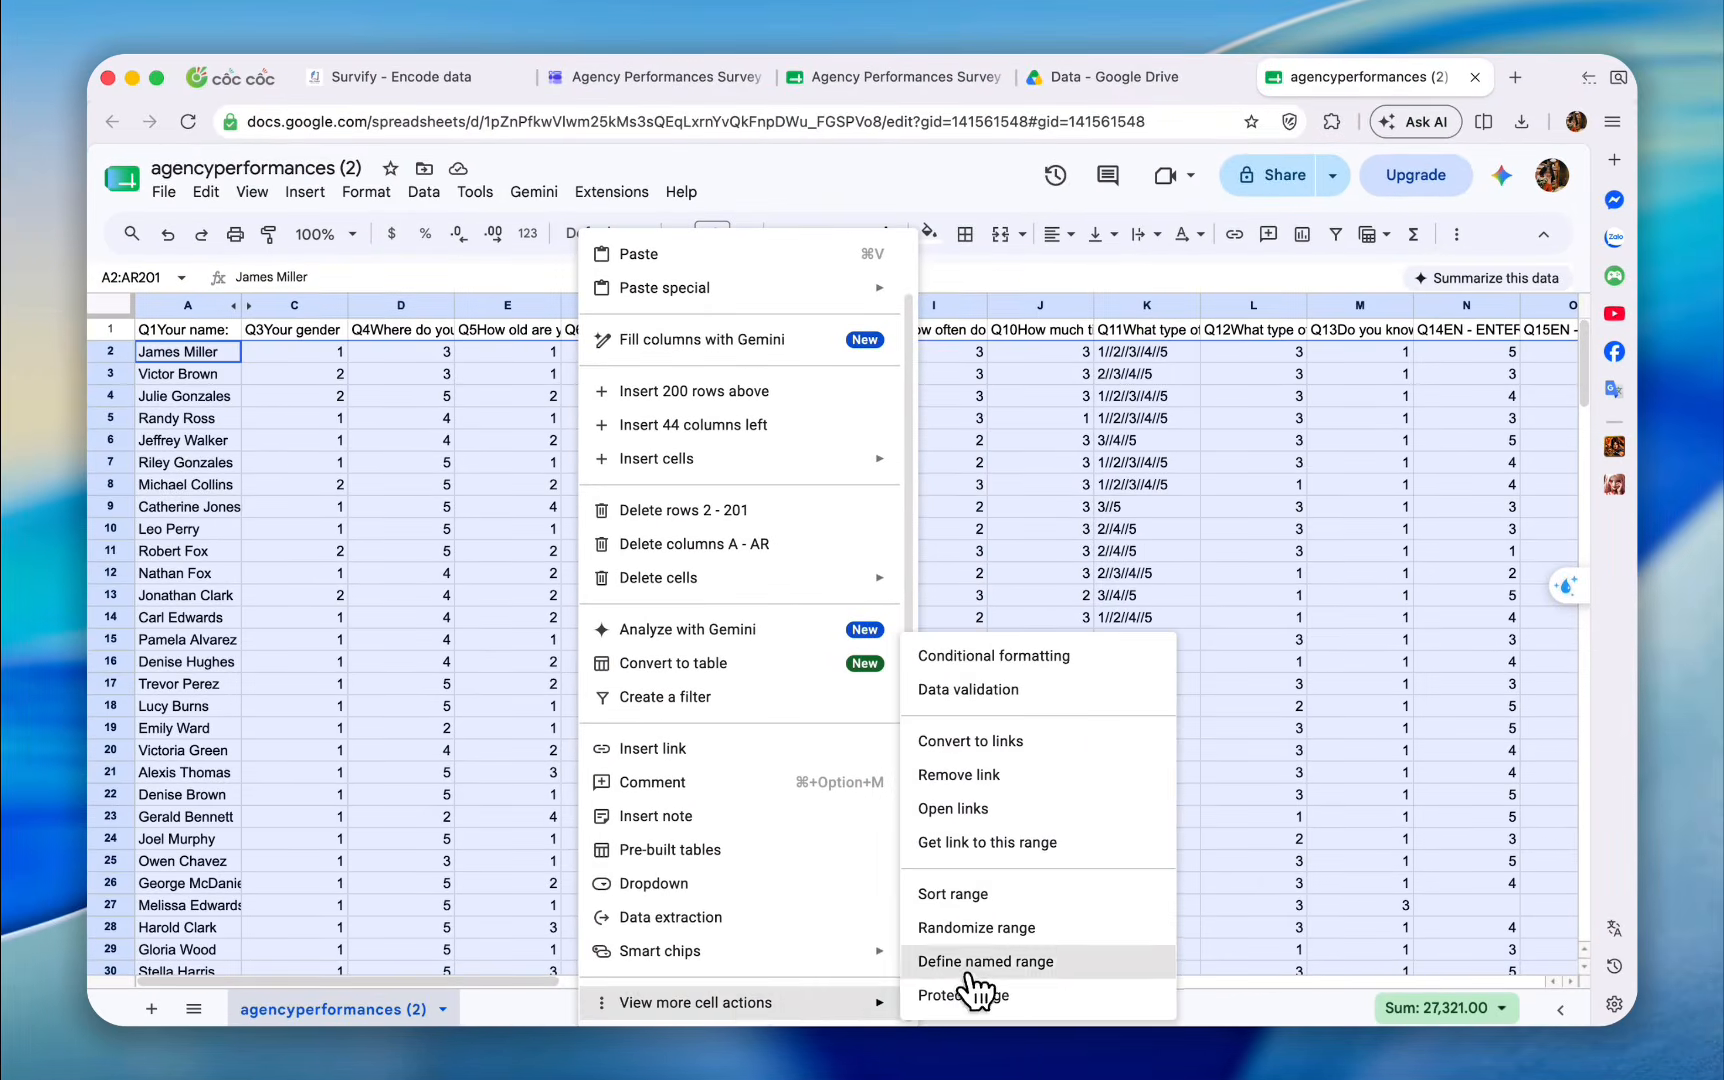
click(975, 924)
click(945, 705)
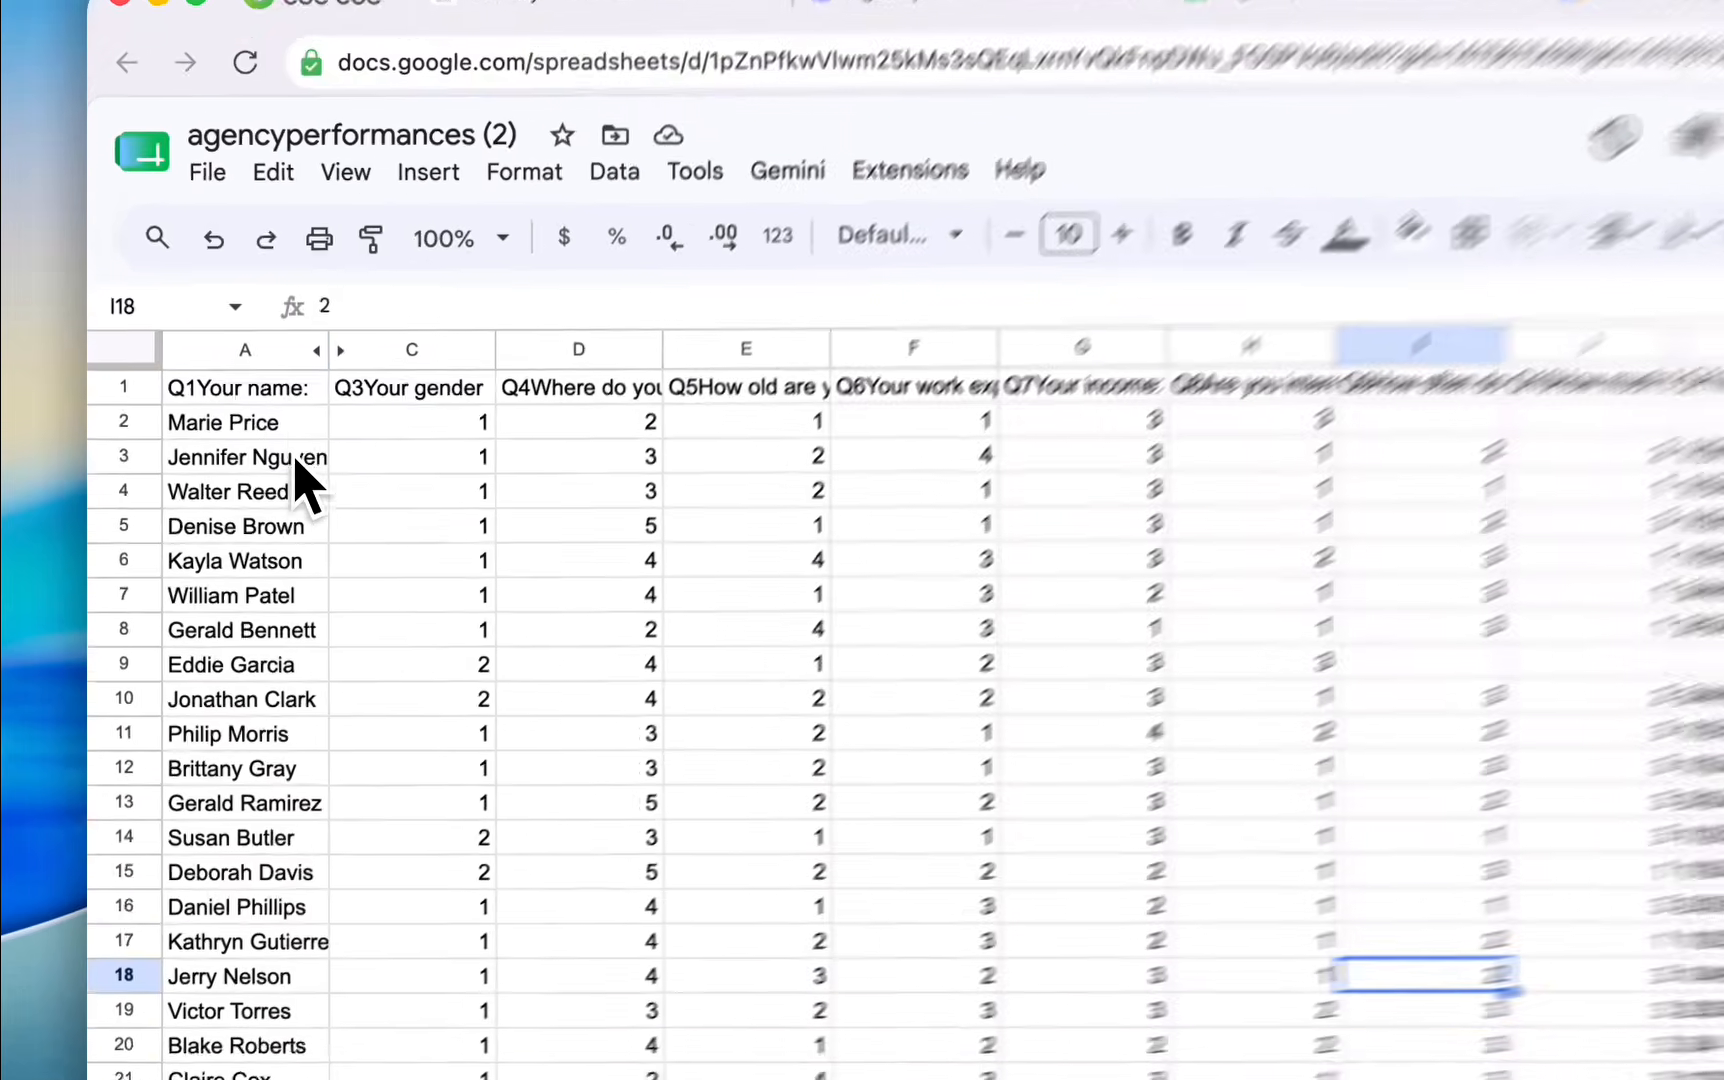
Review the shuffled responses in rows 2 to 11 and the Q11 answers in column K.
drag(200, 352, 300, 358)
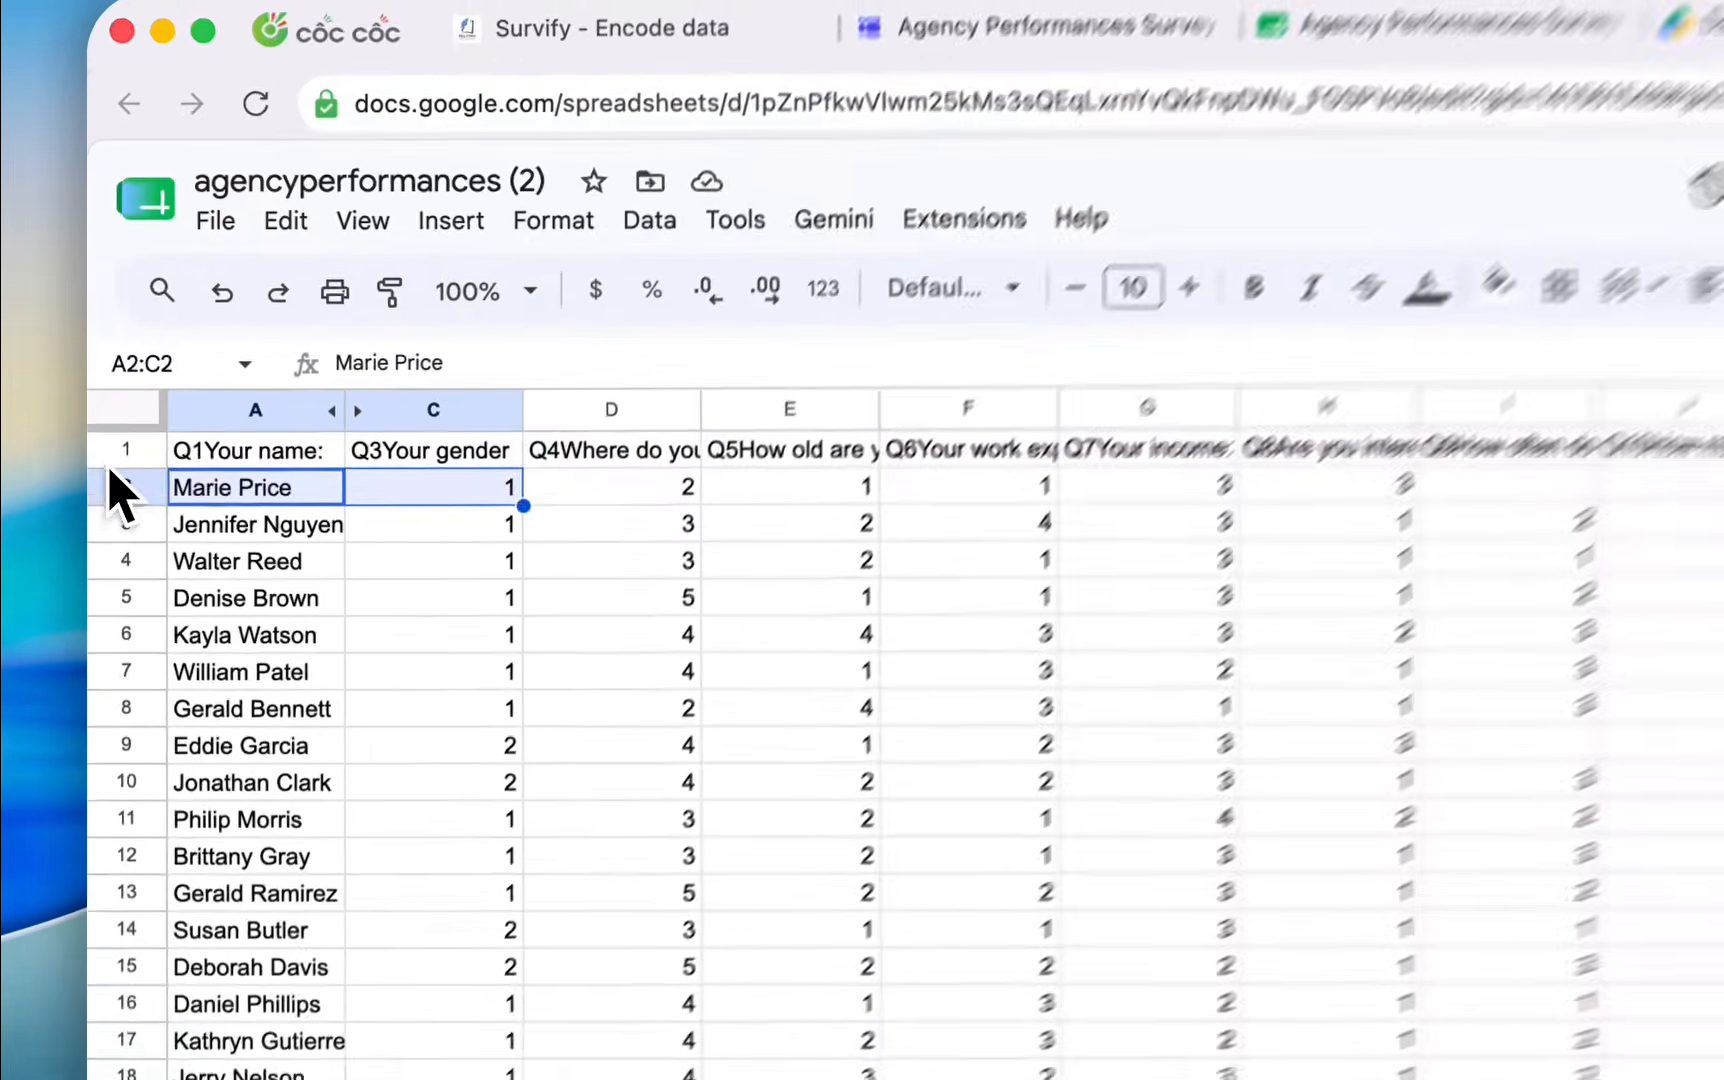
drag(110, 351, 100, 560)
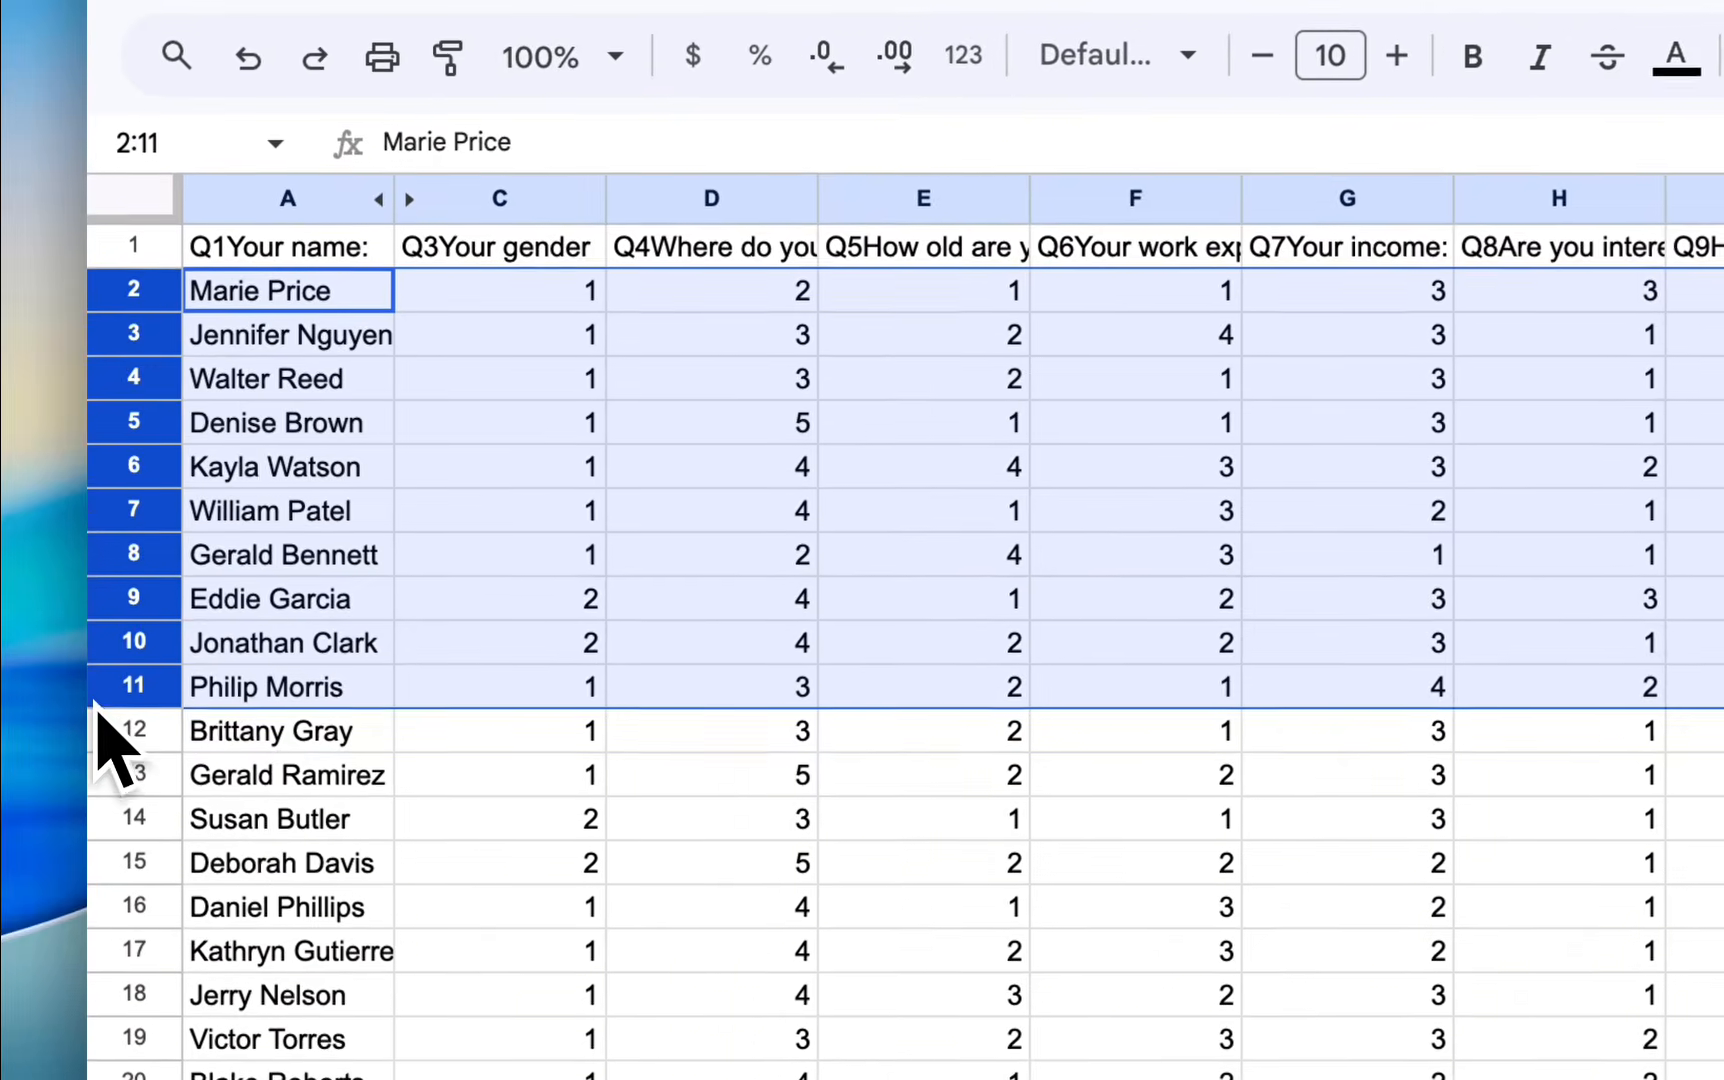
click(798, 819)
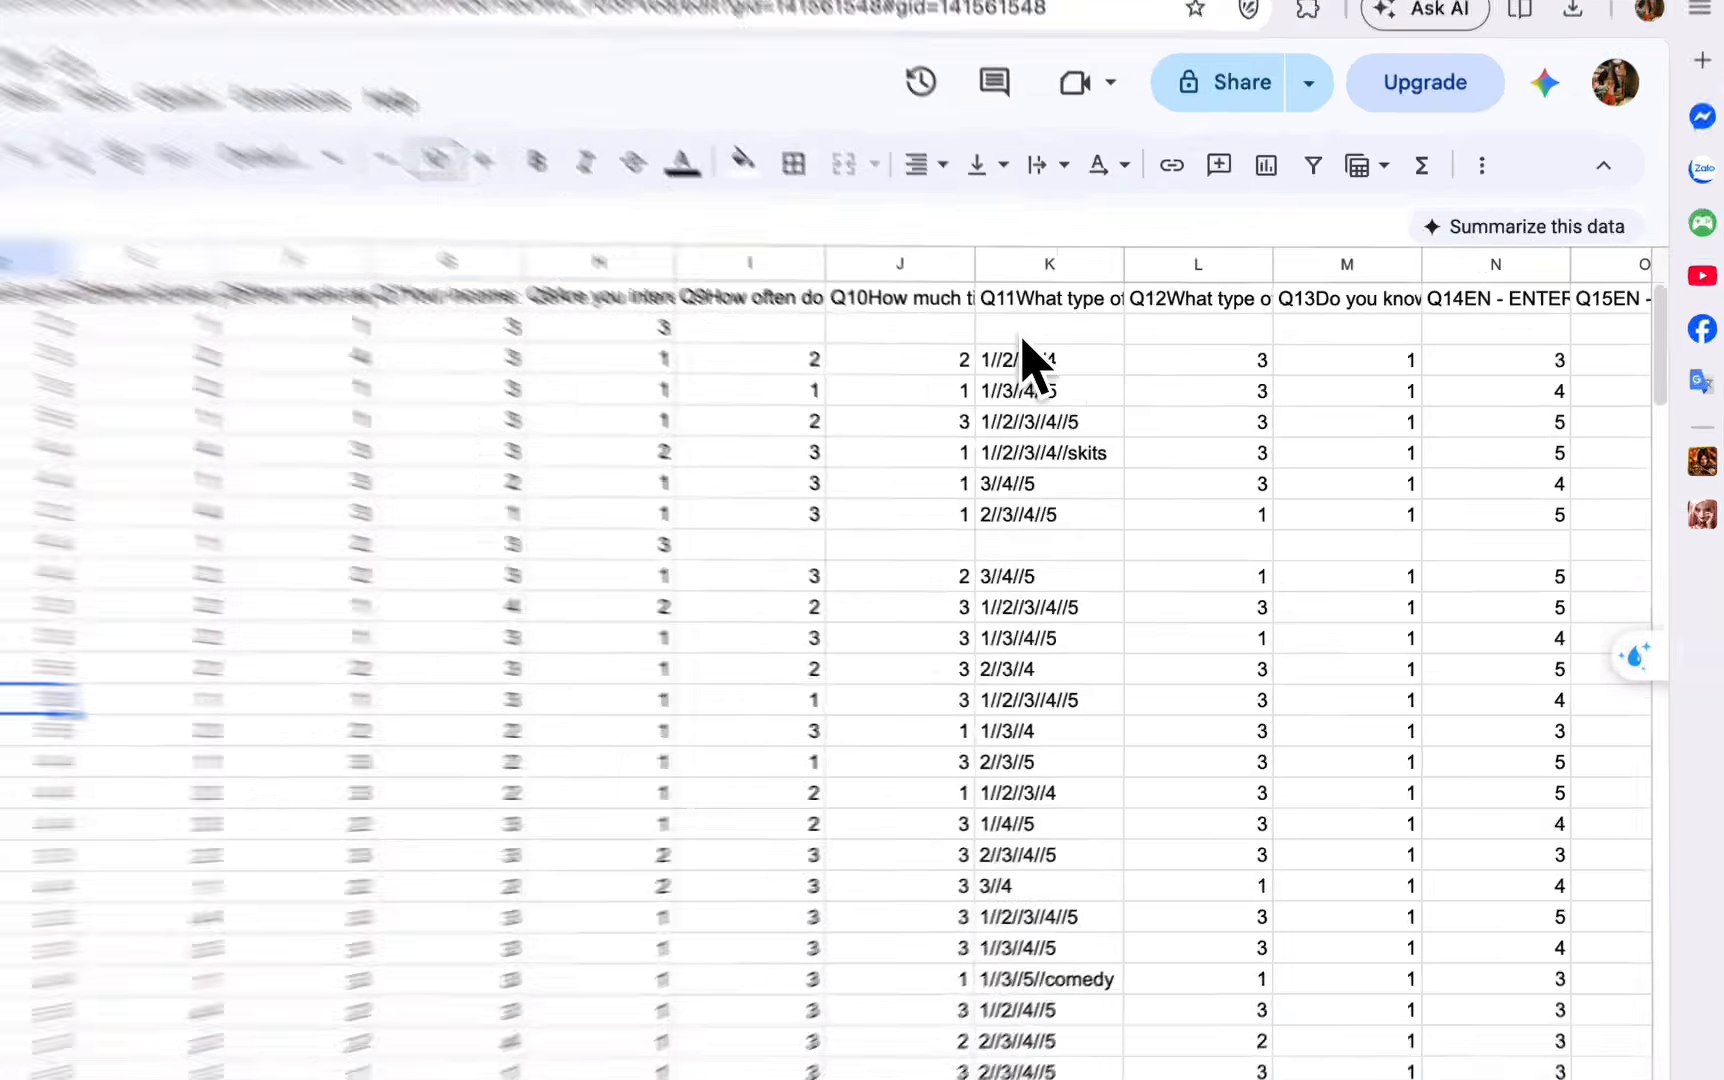
drag(1134, 355, 1130, 683)
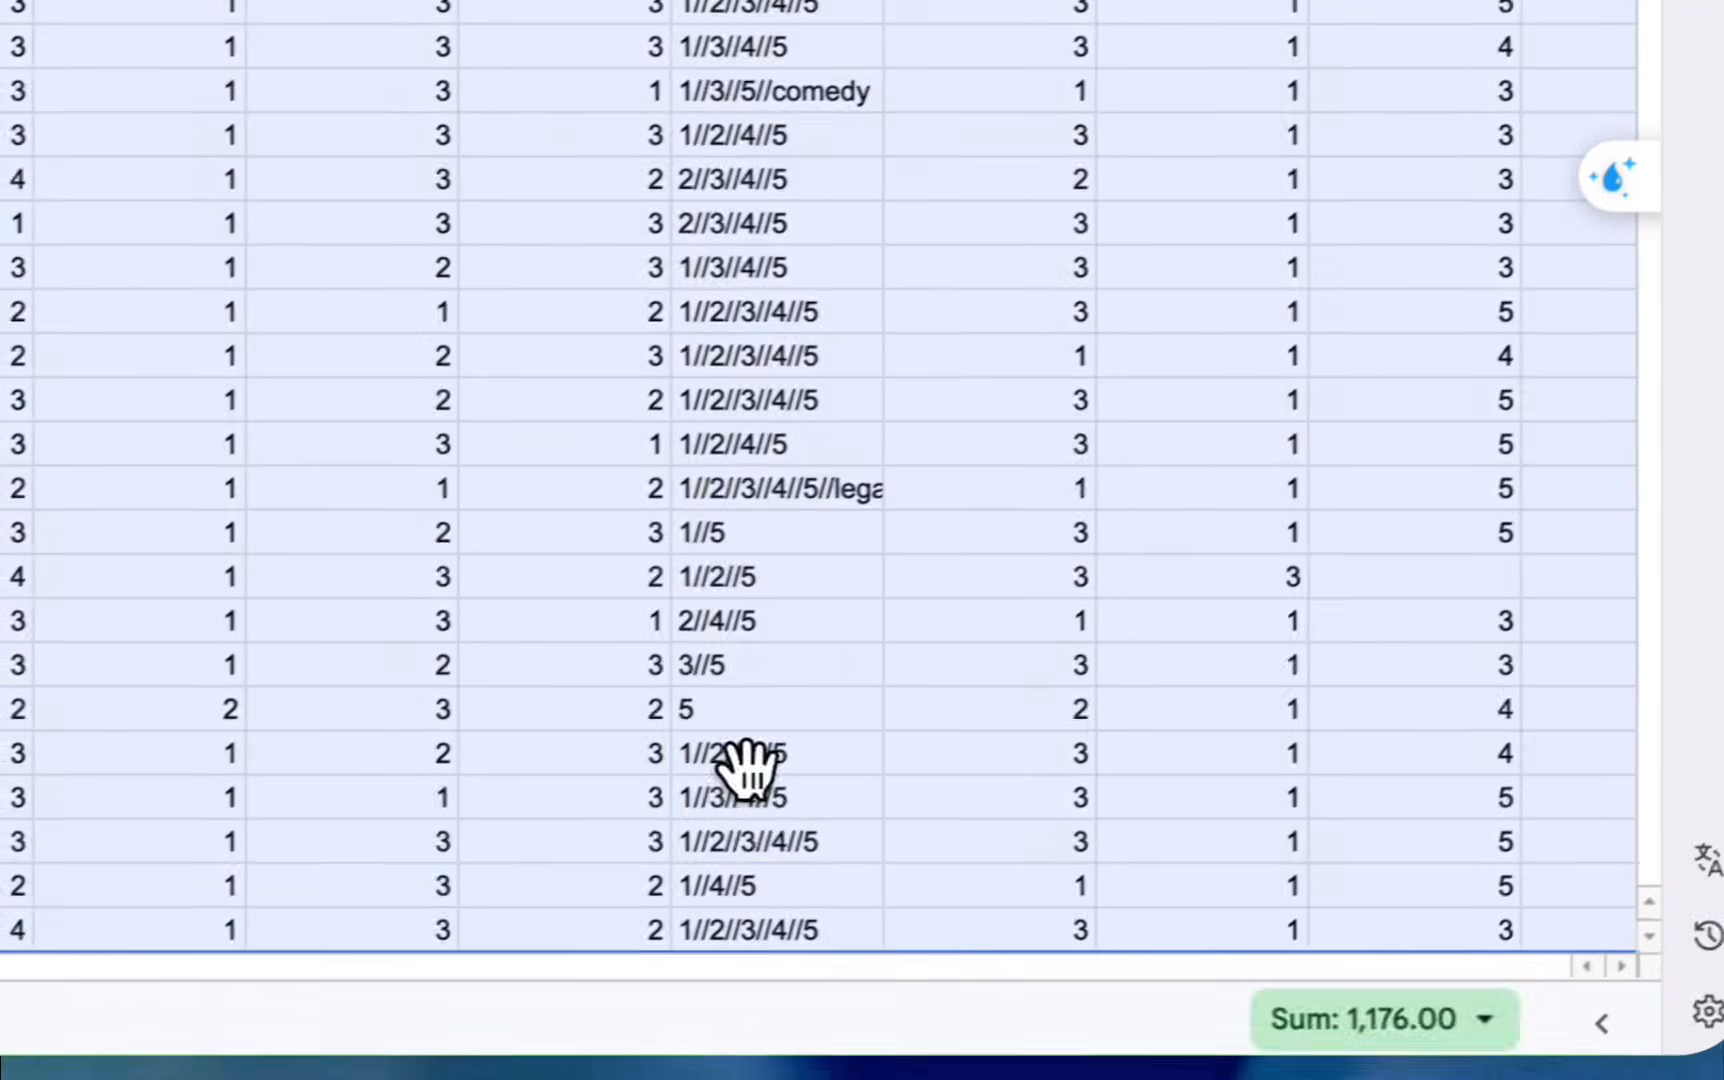
click(742, 760)
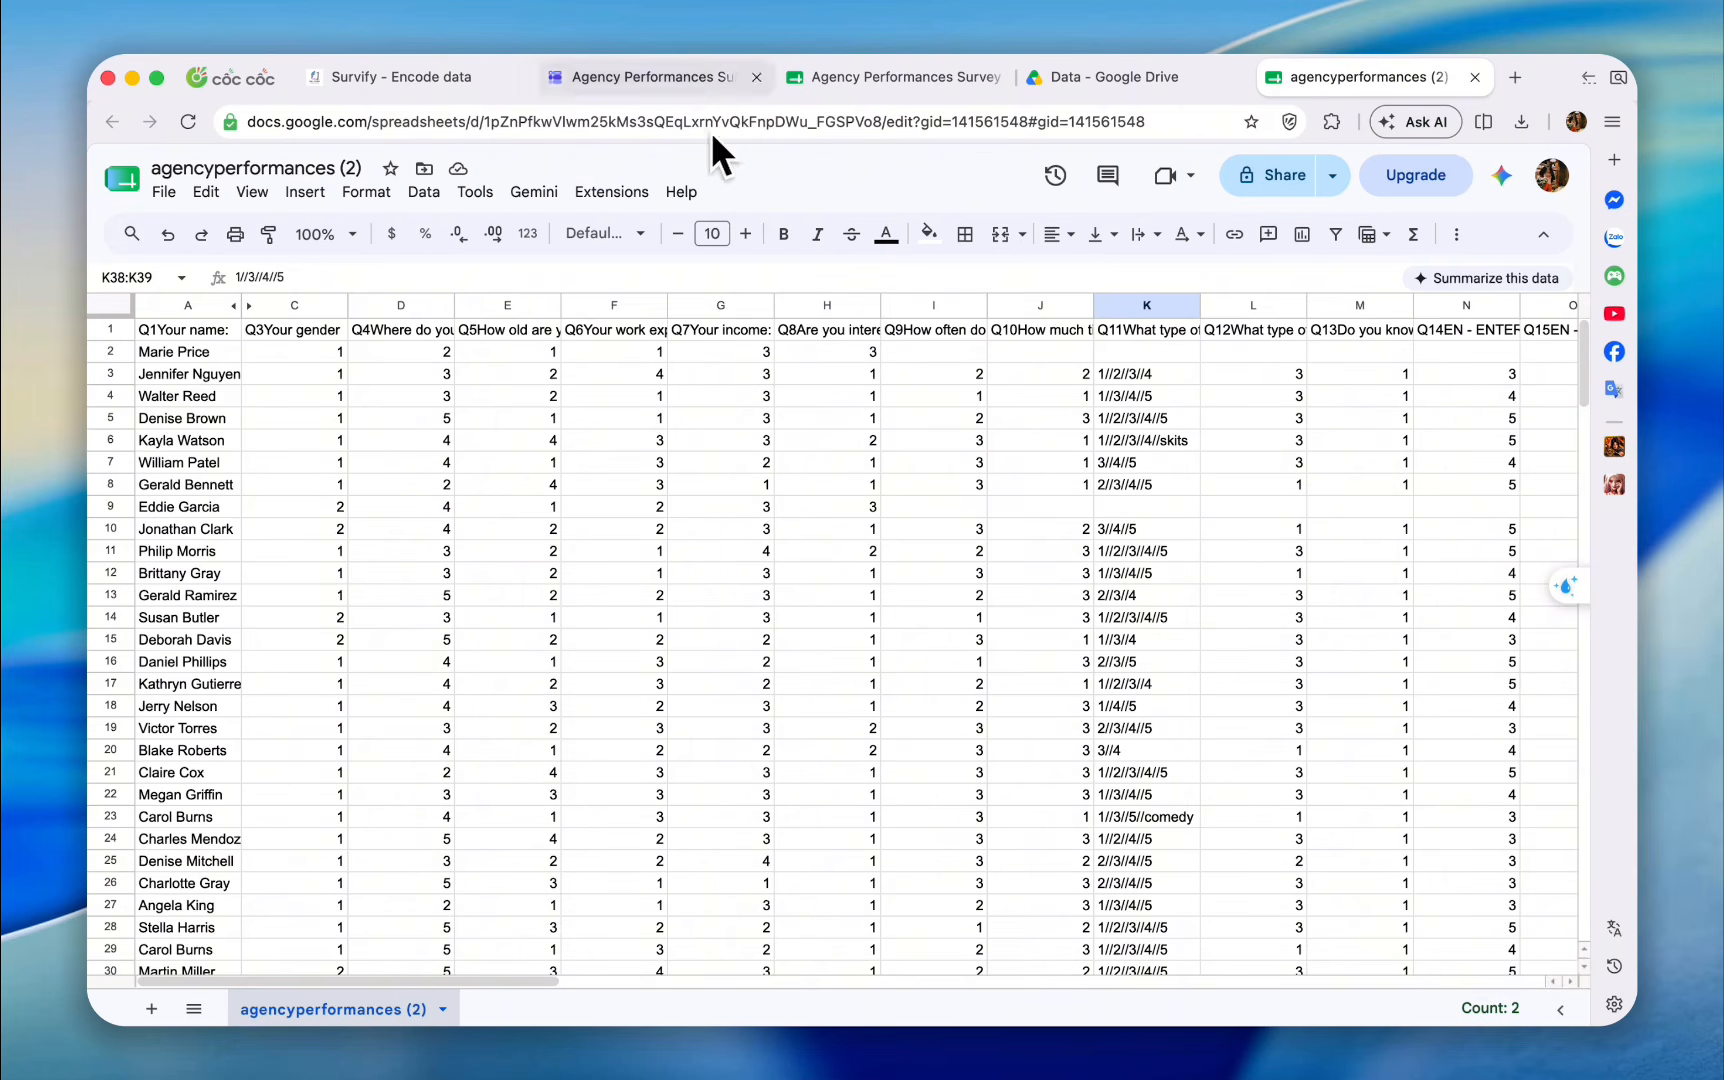
Switch to Survify, go to its dashboard and start a new survey fill.
click(385, 82)
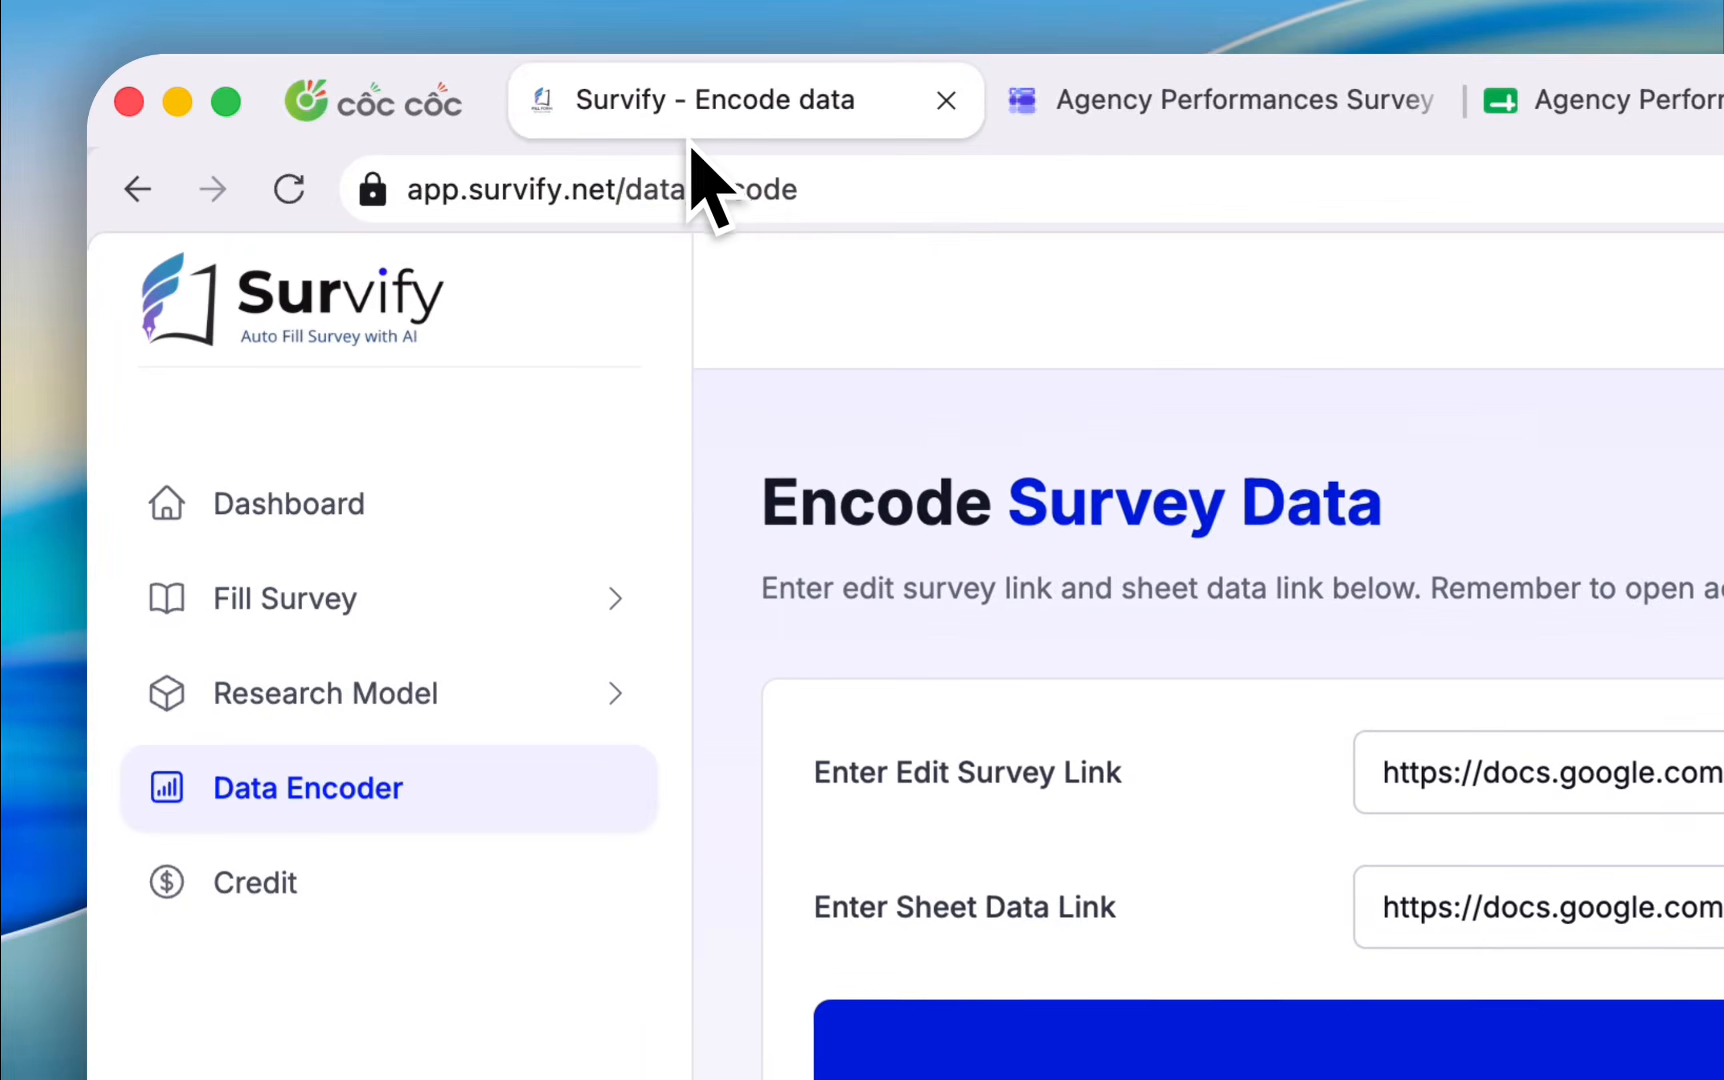
click(300, 313)
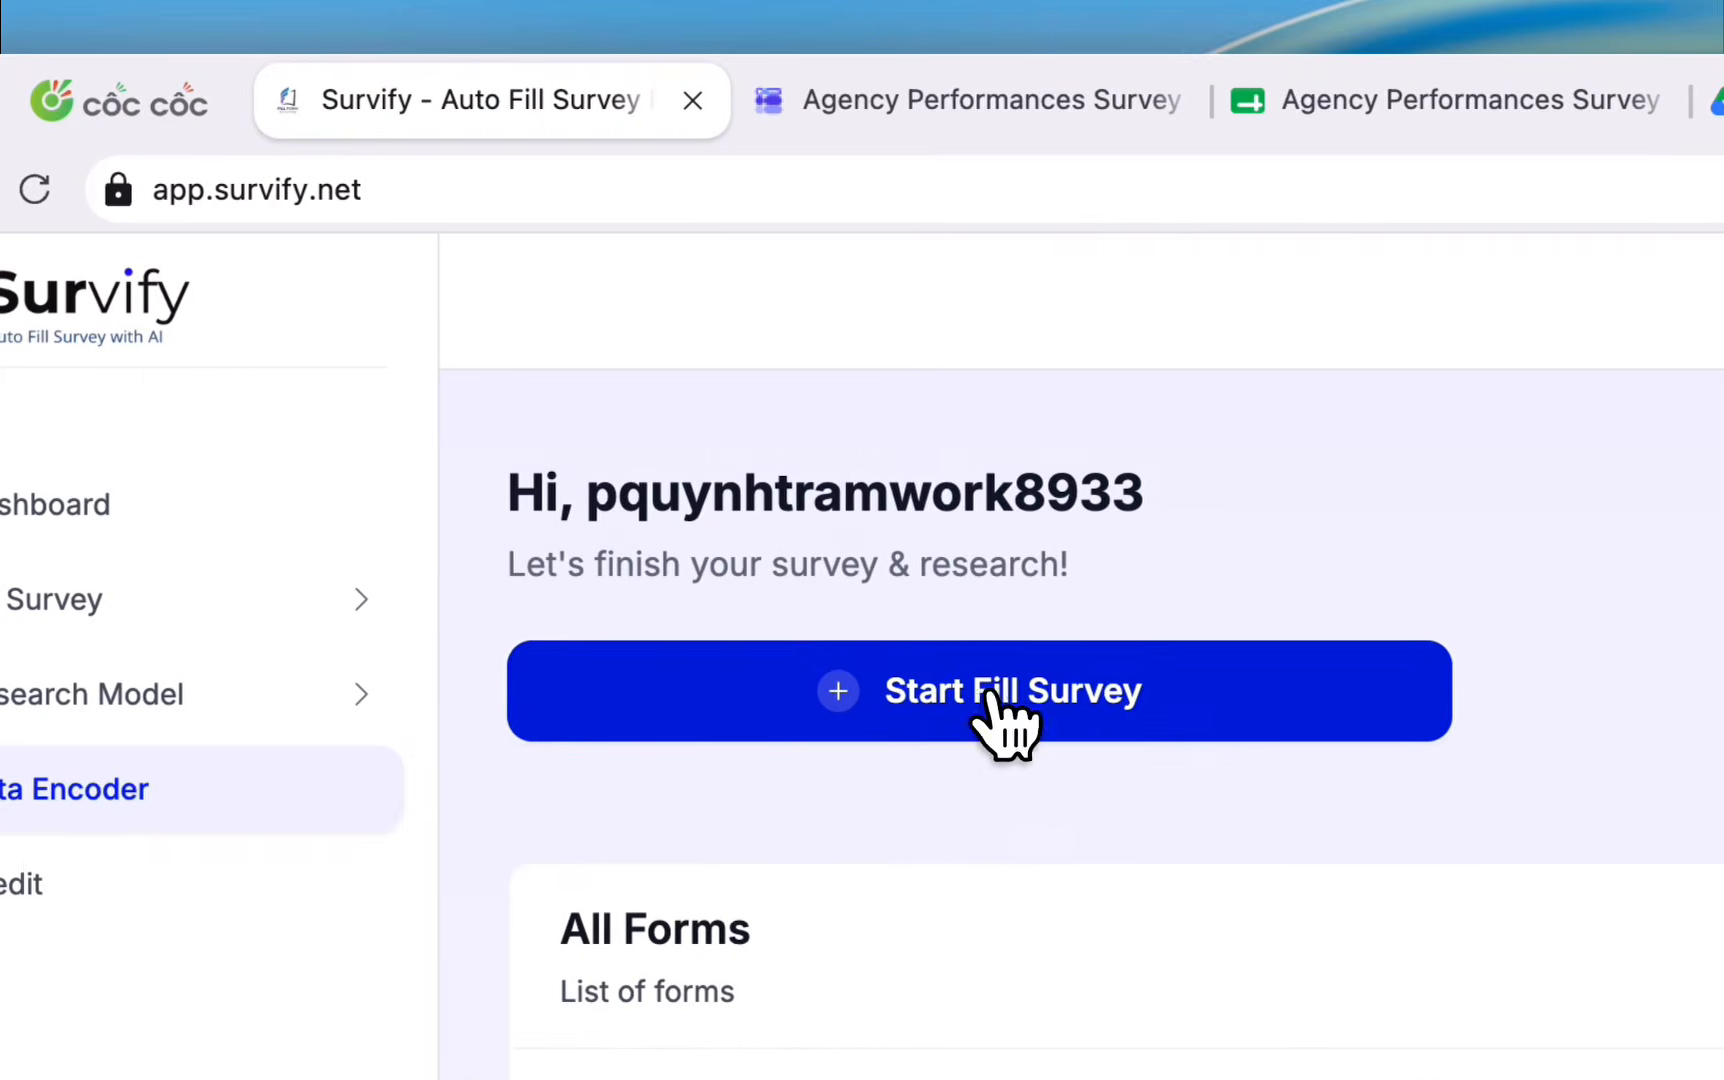
click(993, 692)
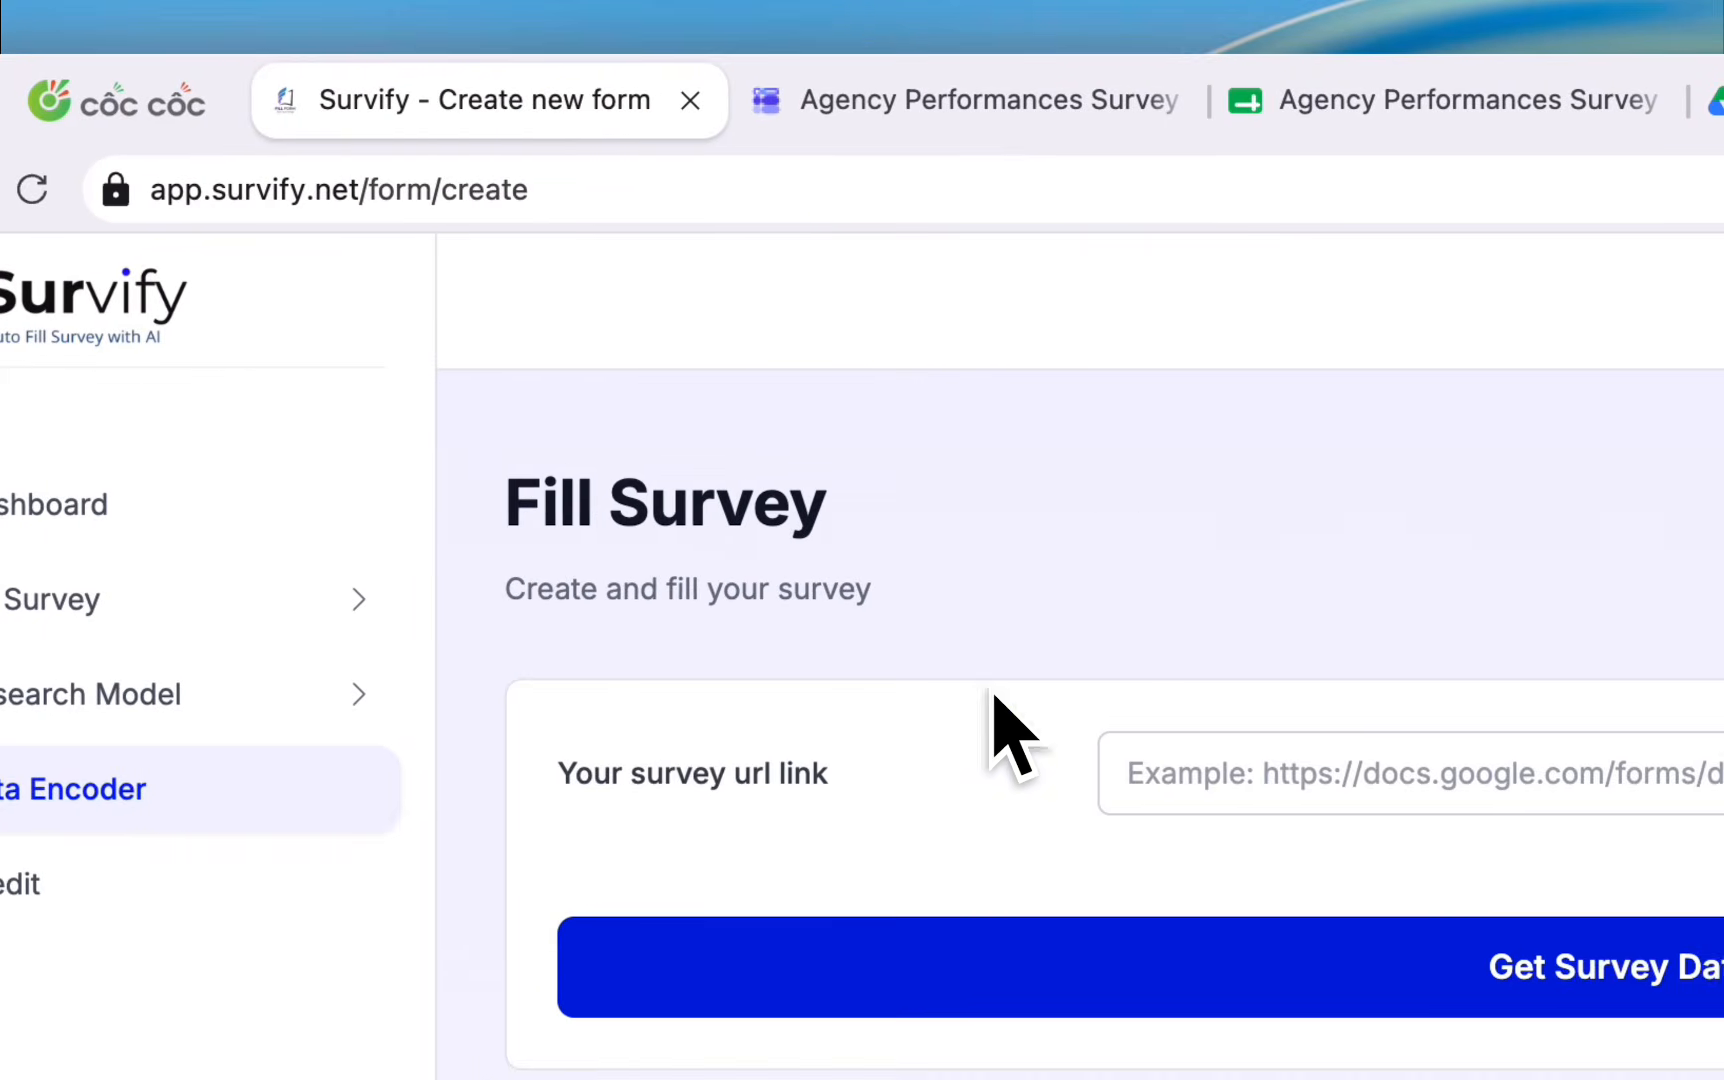
Copy the Agency Performances Survey form's edit link, enter it as the survey URL in Survify and get the survey data.
click(902, 112)
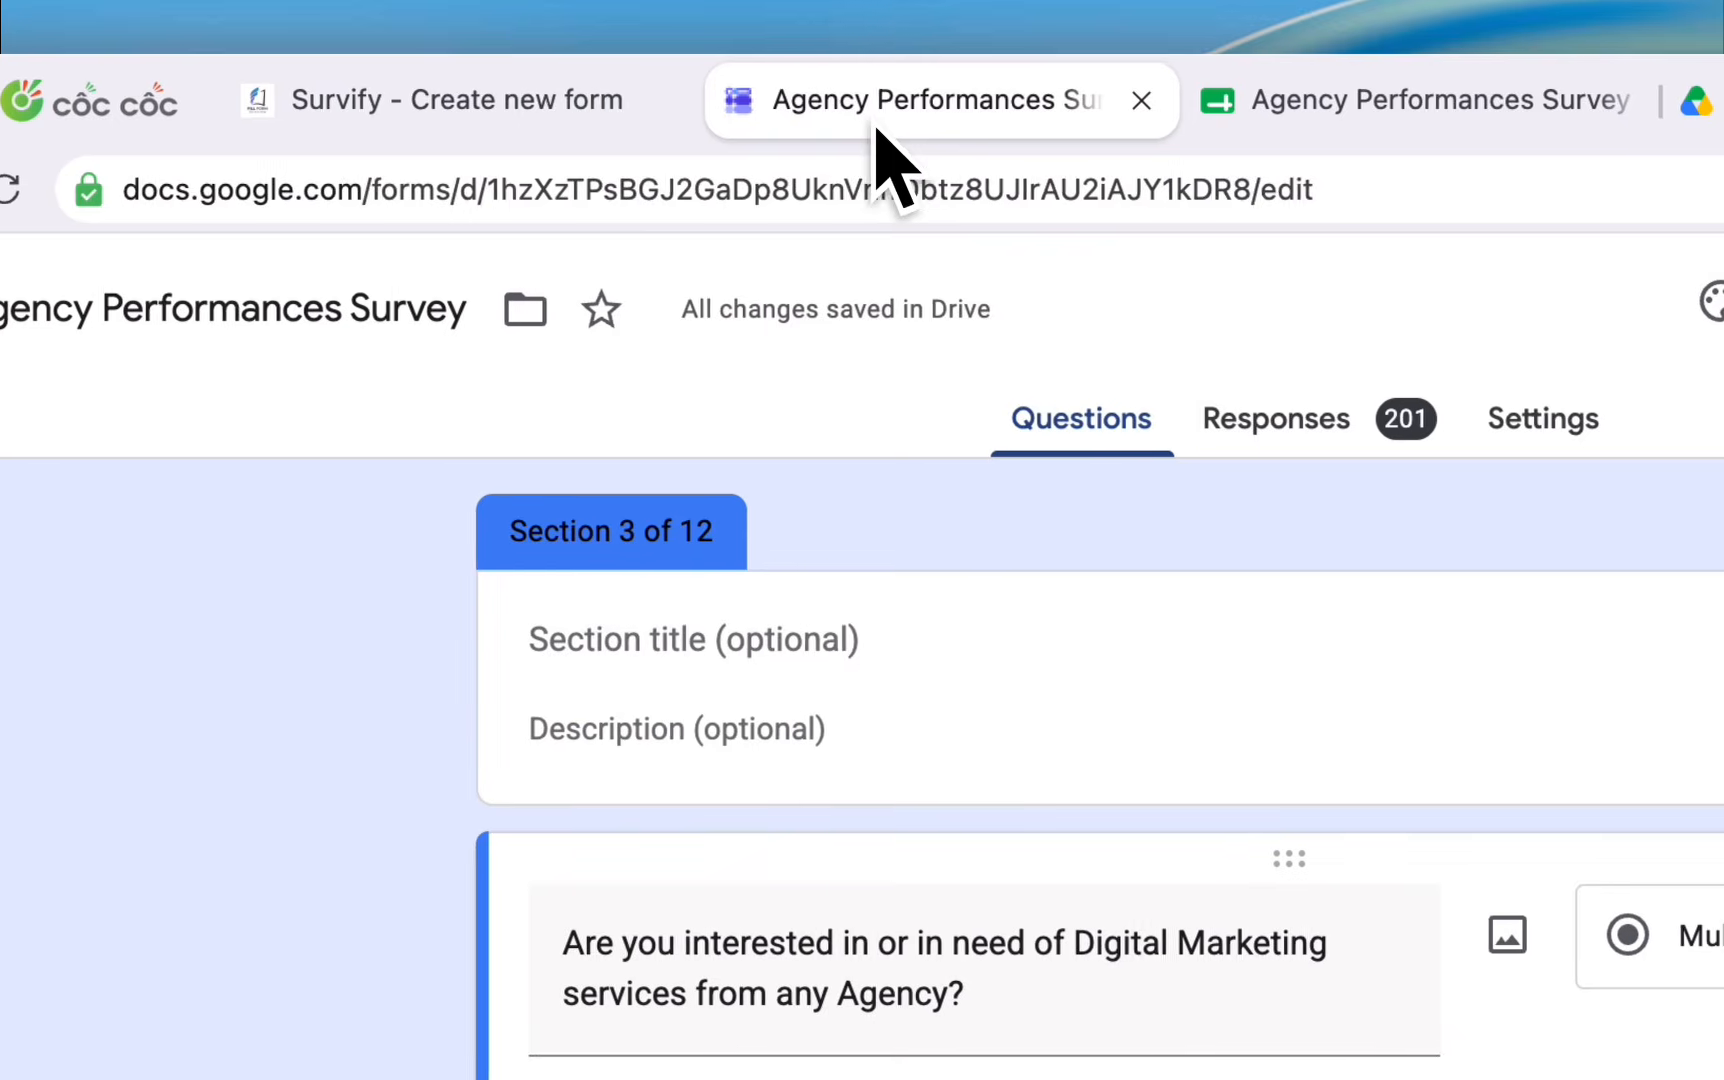
click(910, 195)
key(super+c)
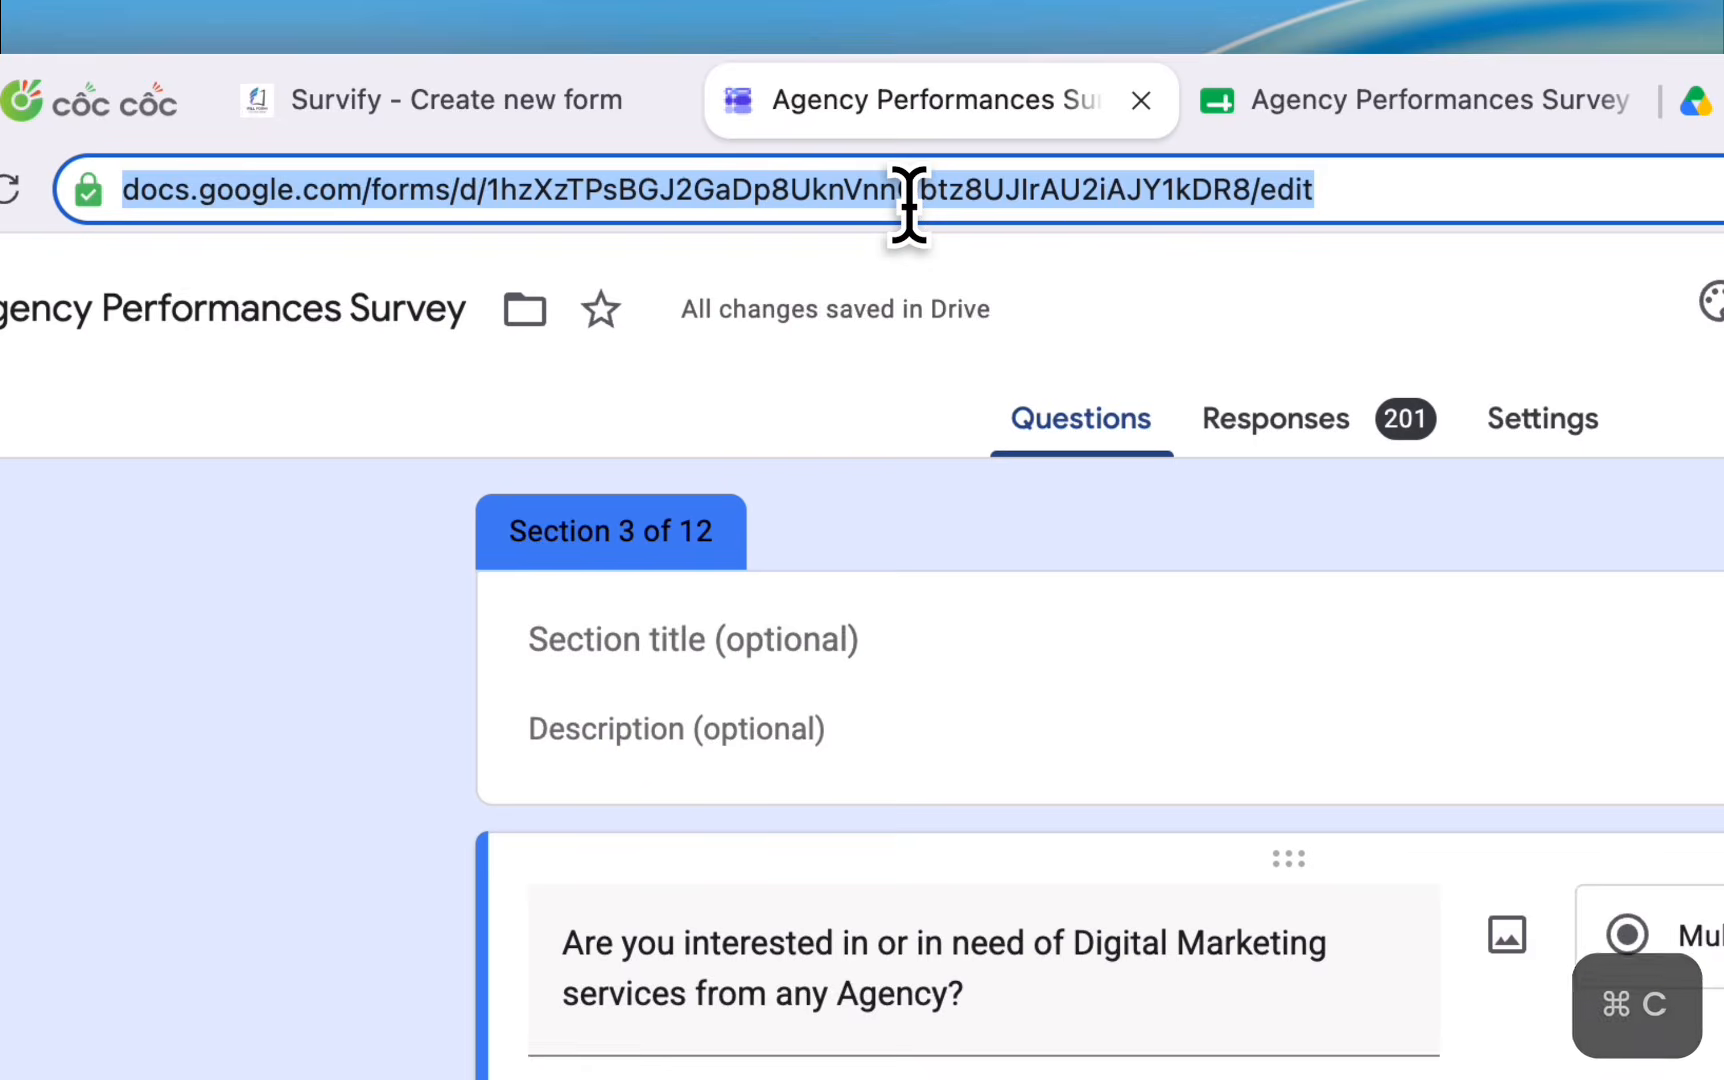
click(504, 112)
click(1492, 790)
key(super+v)
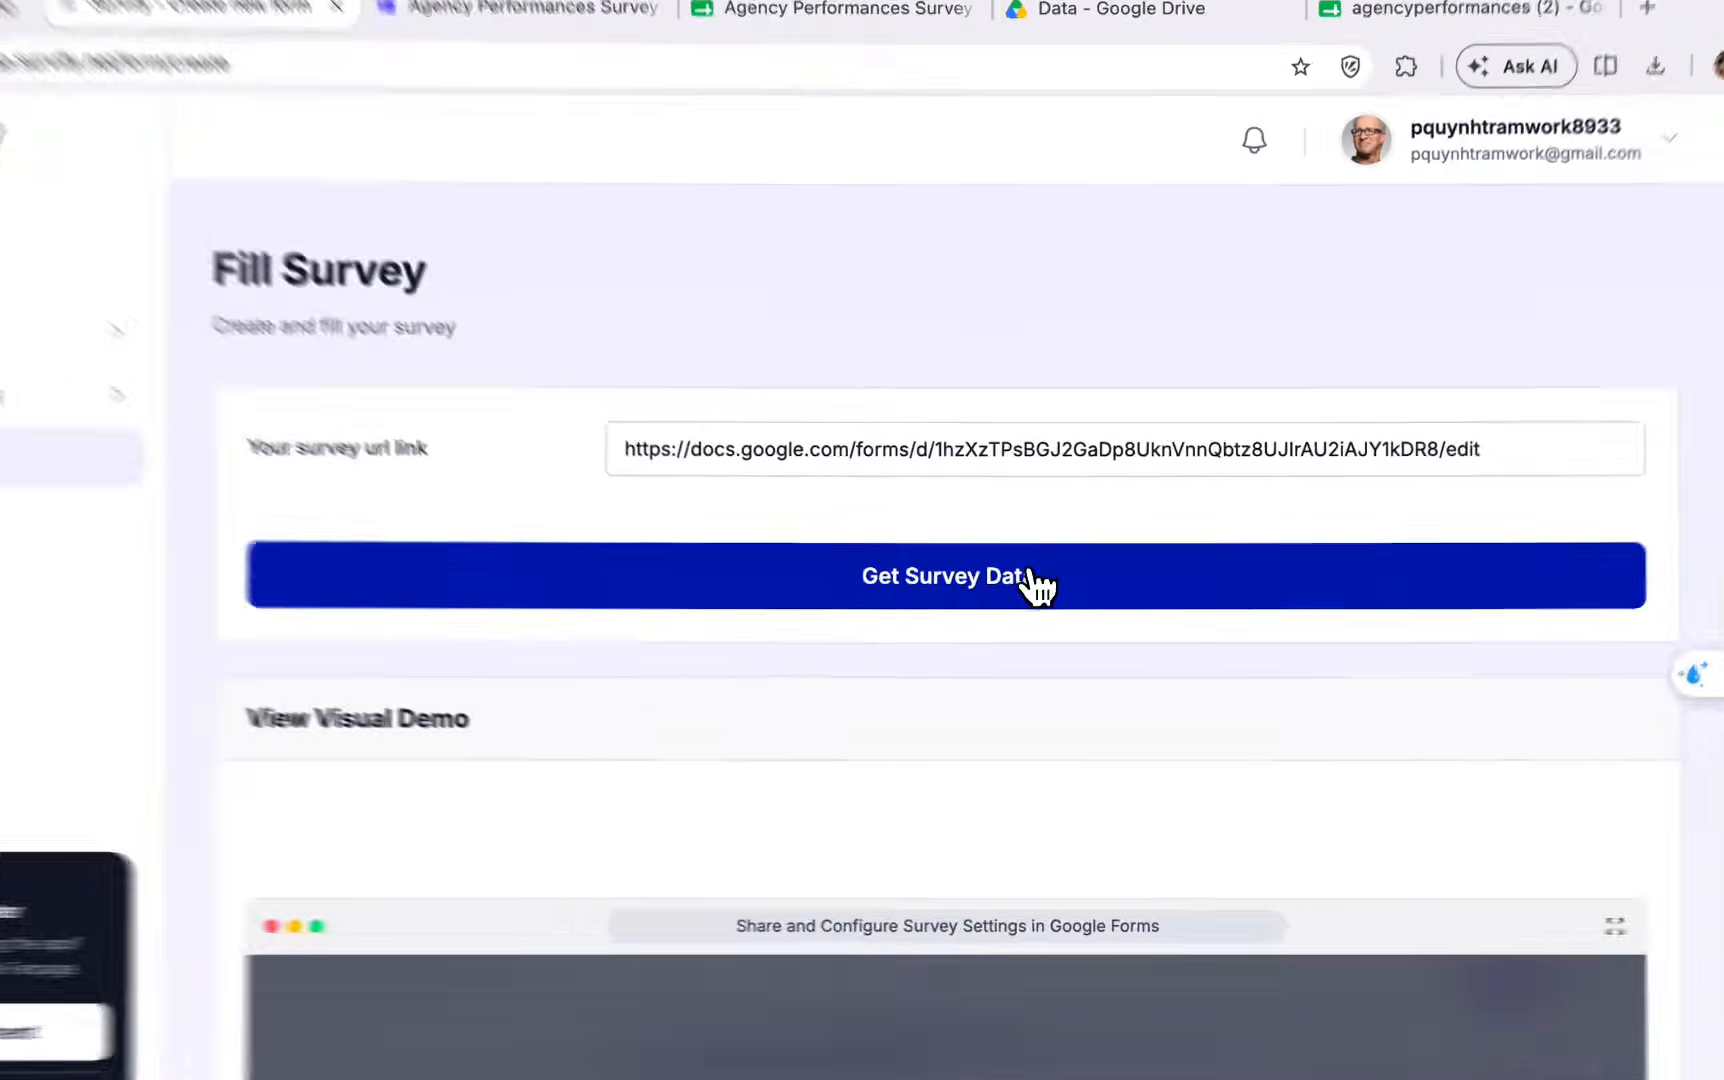
click(1037, 585)
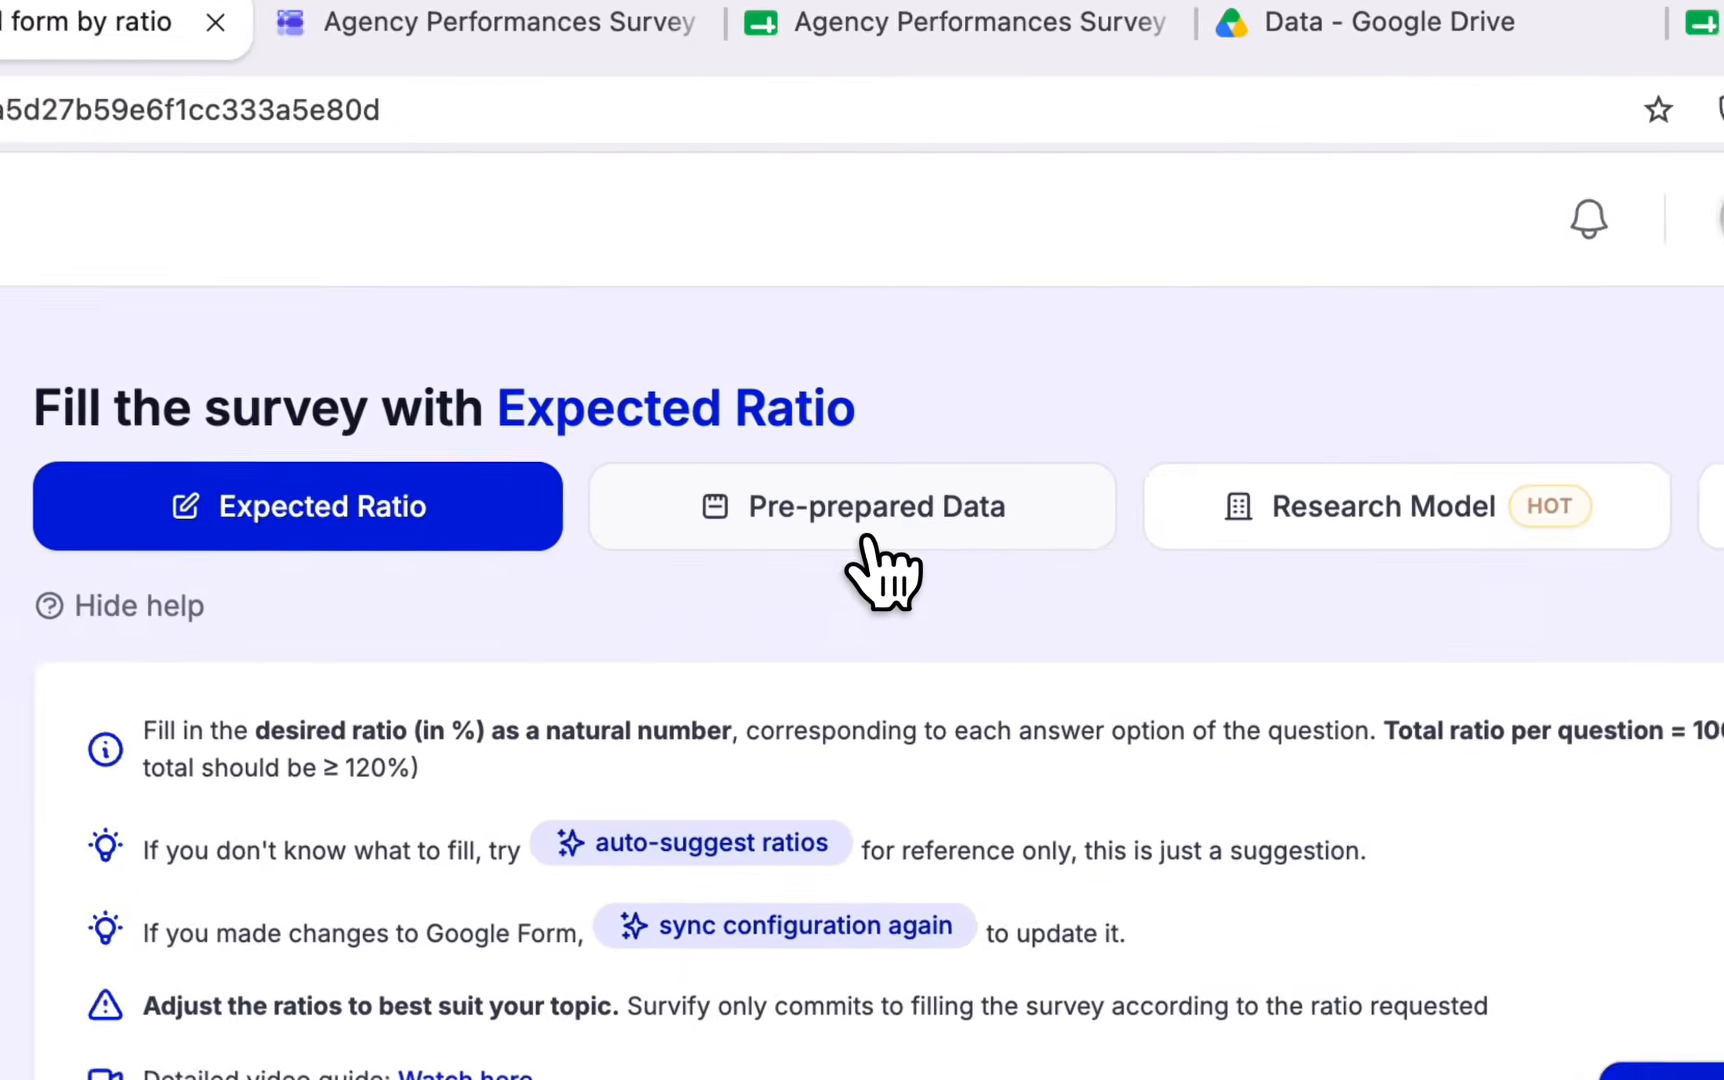
Switch the filling method to Pre-prepared Data and go to the Google Sheet data link section.
click(846, 340)
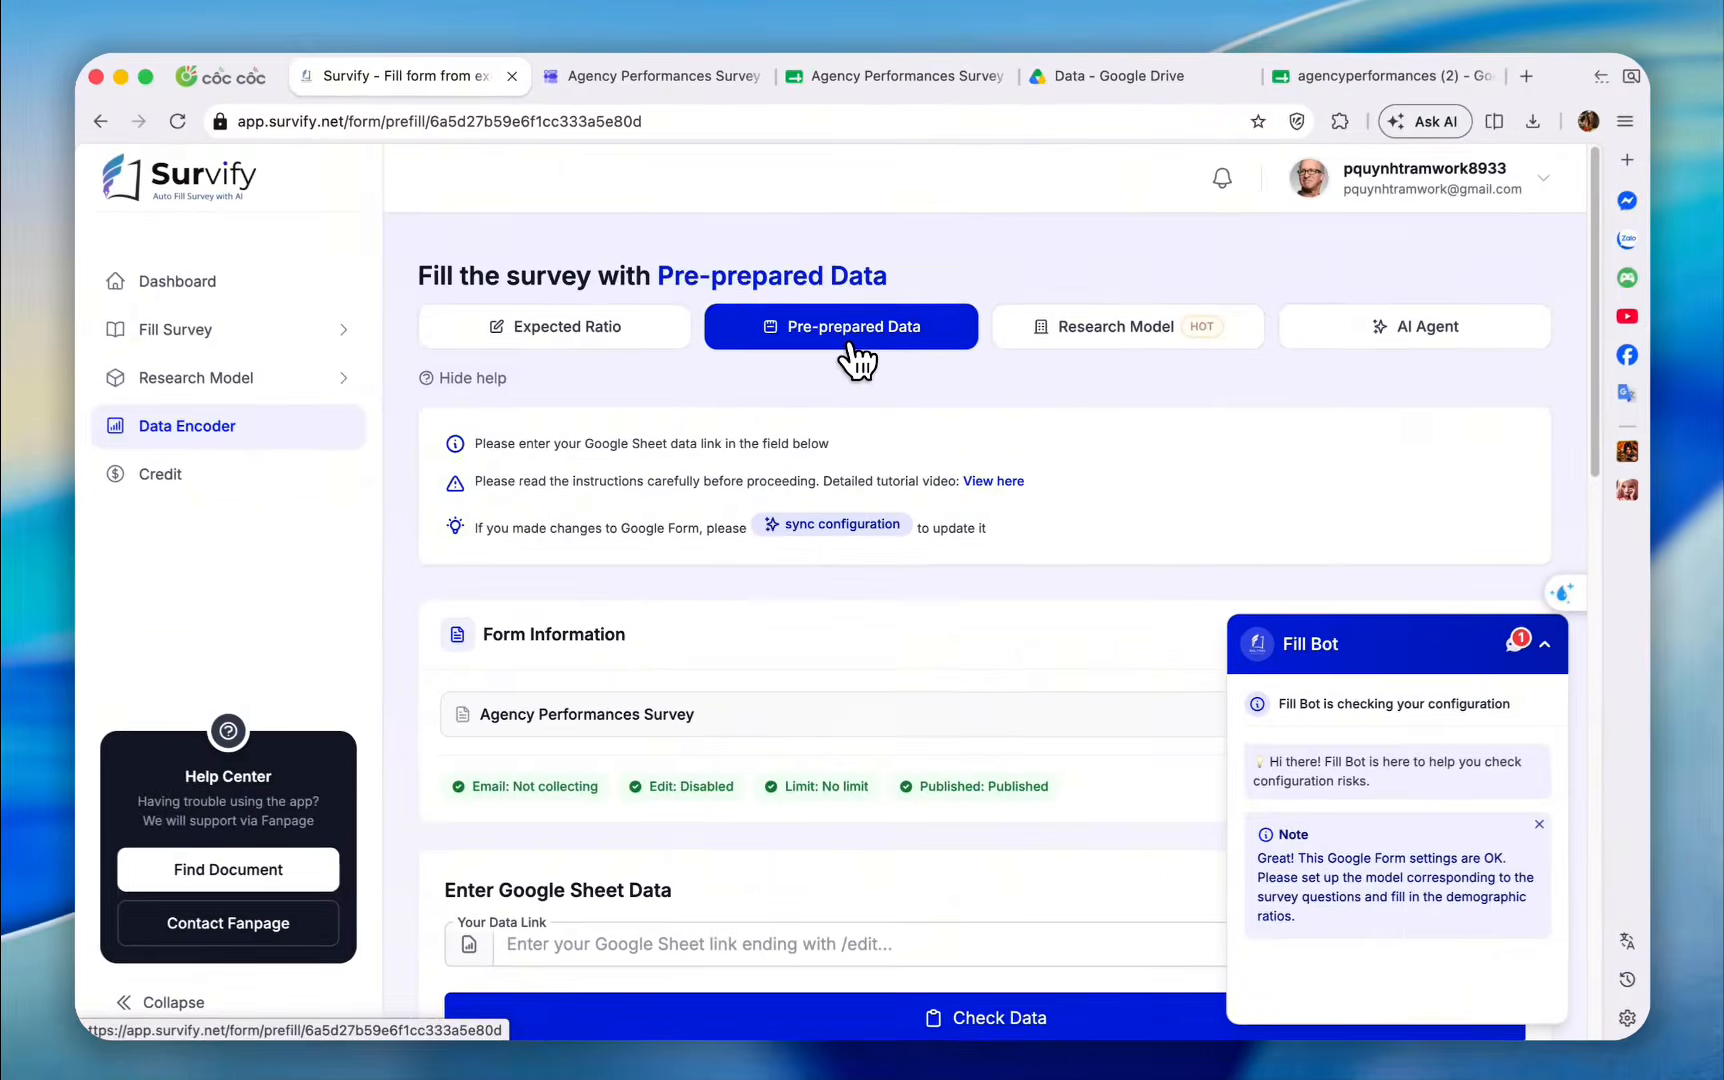
scroll(834, 880, down, 4)
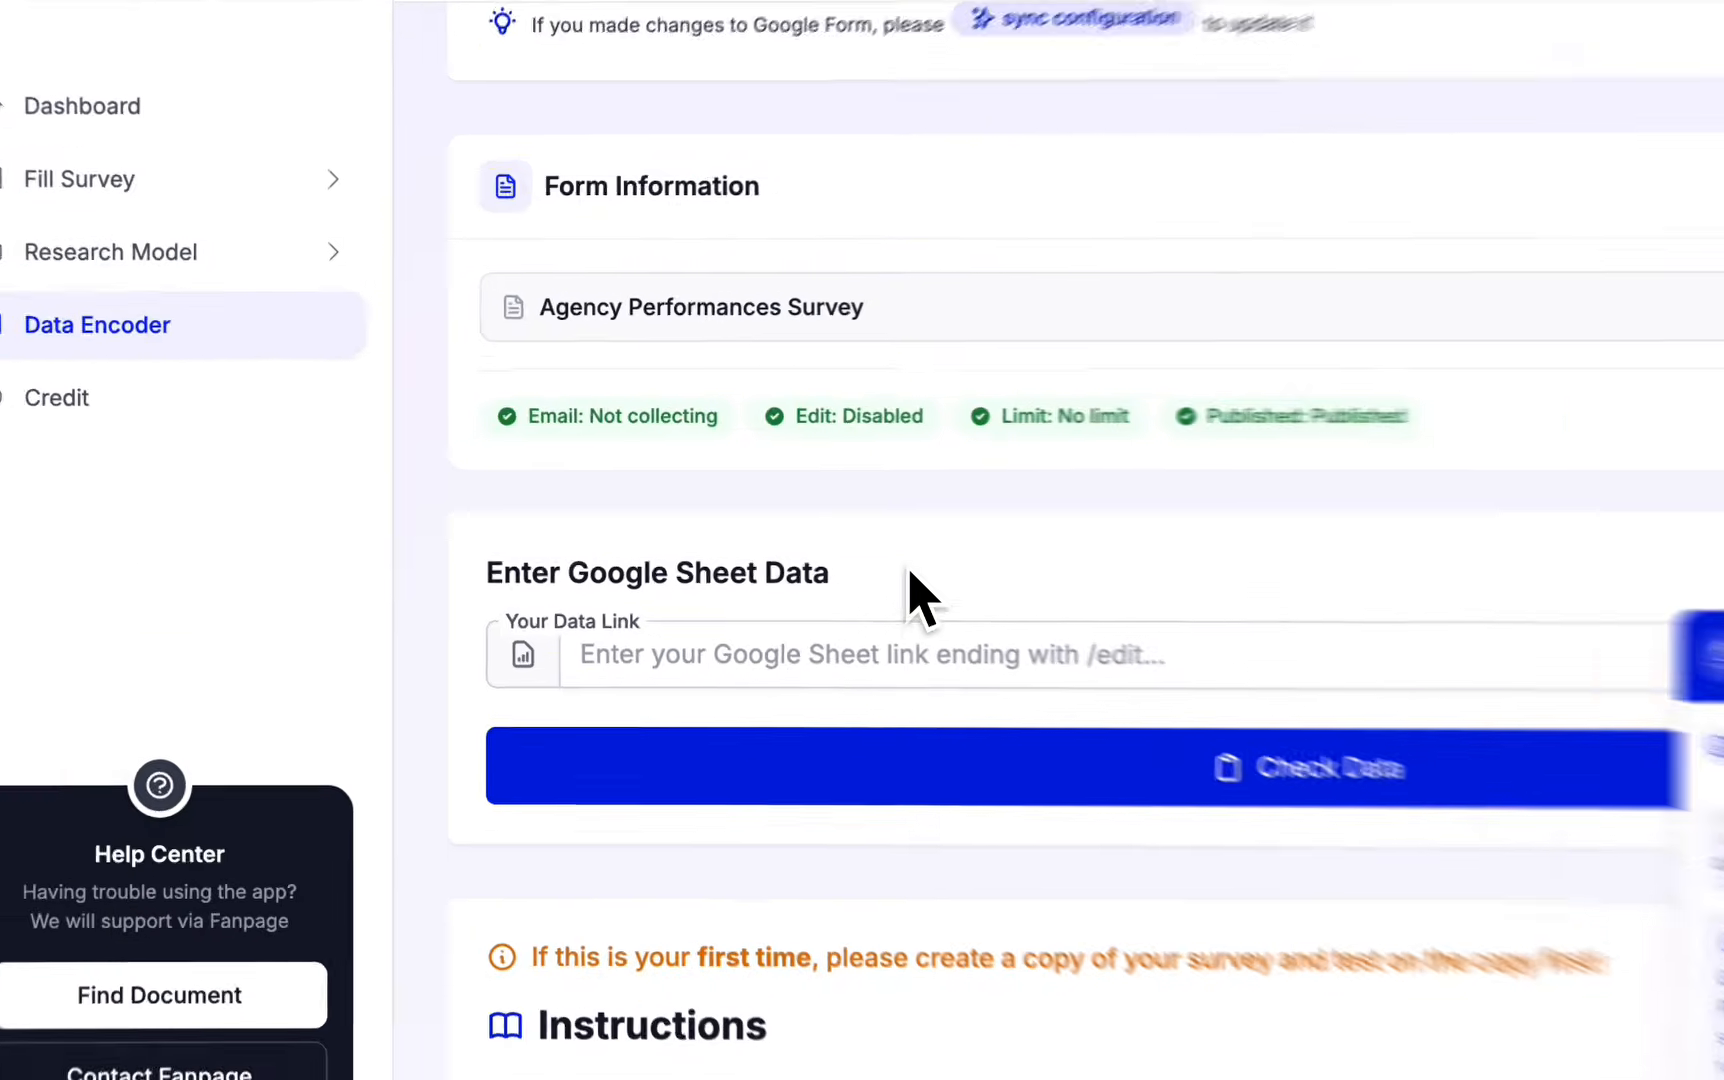
drag(909, 572, 478, 590)
click(1314, 493)
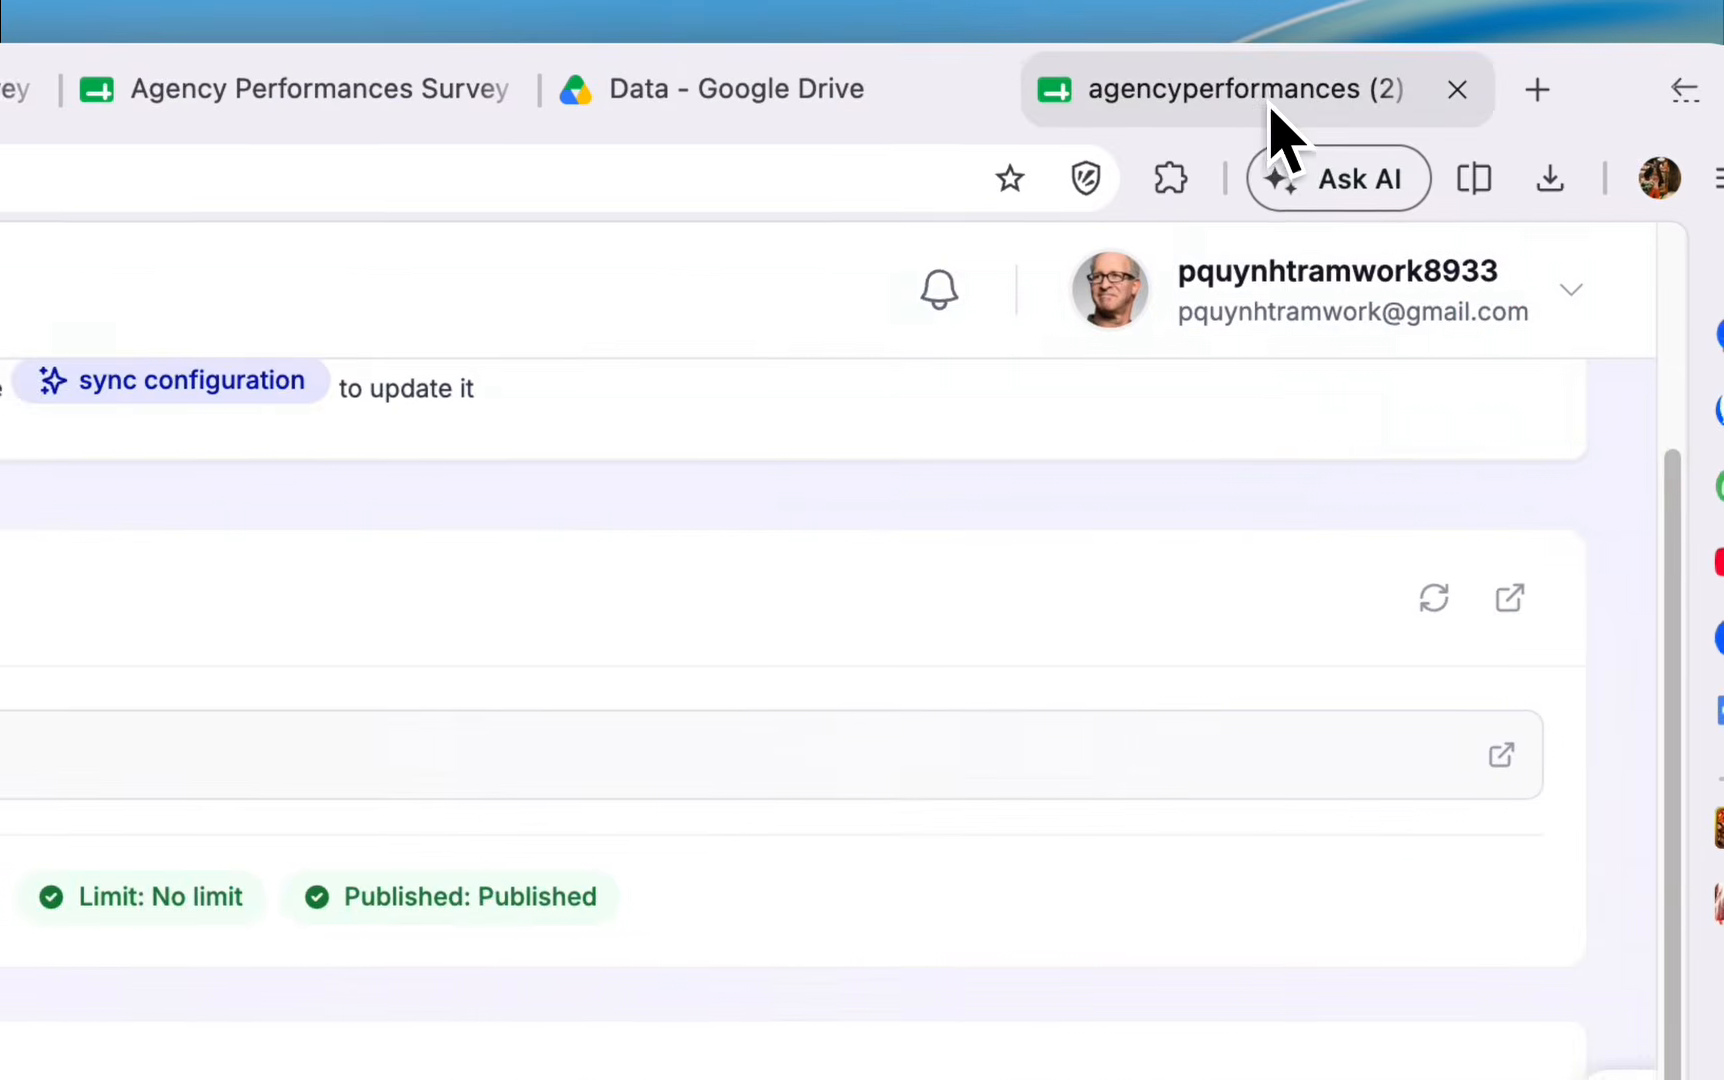
Share the agencyperformances (2) spreadsheet with anyone with the link as Viewer and copy its link.
click(1277, 135)
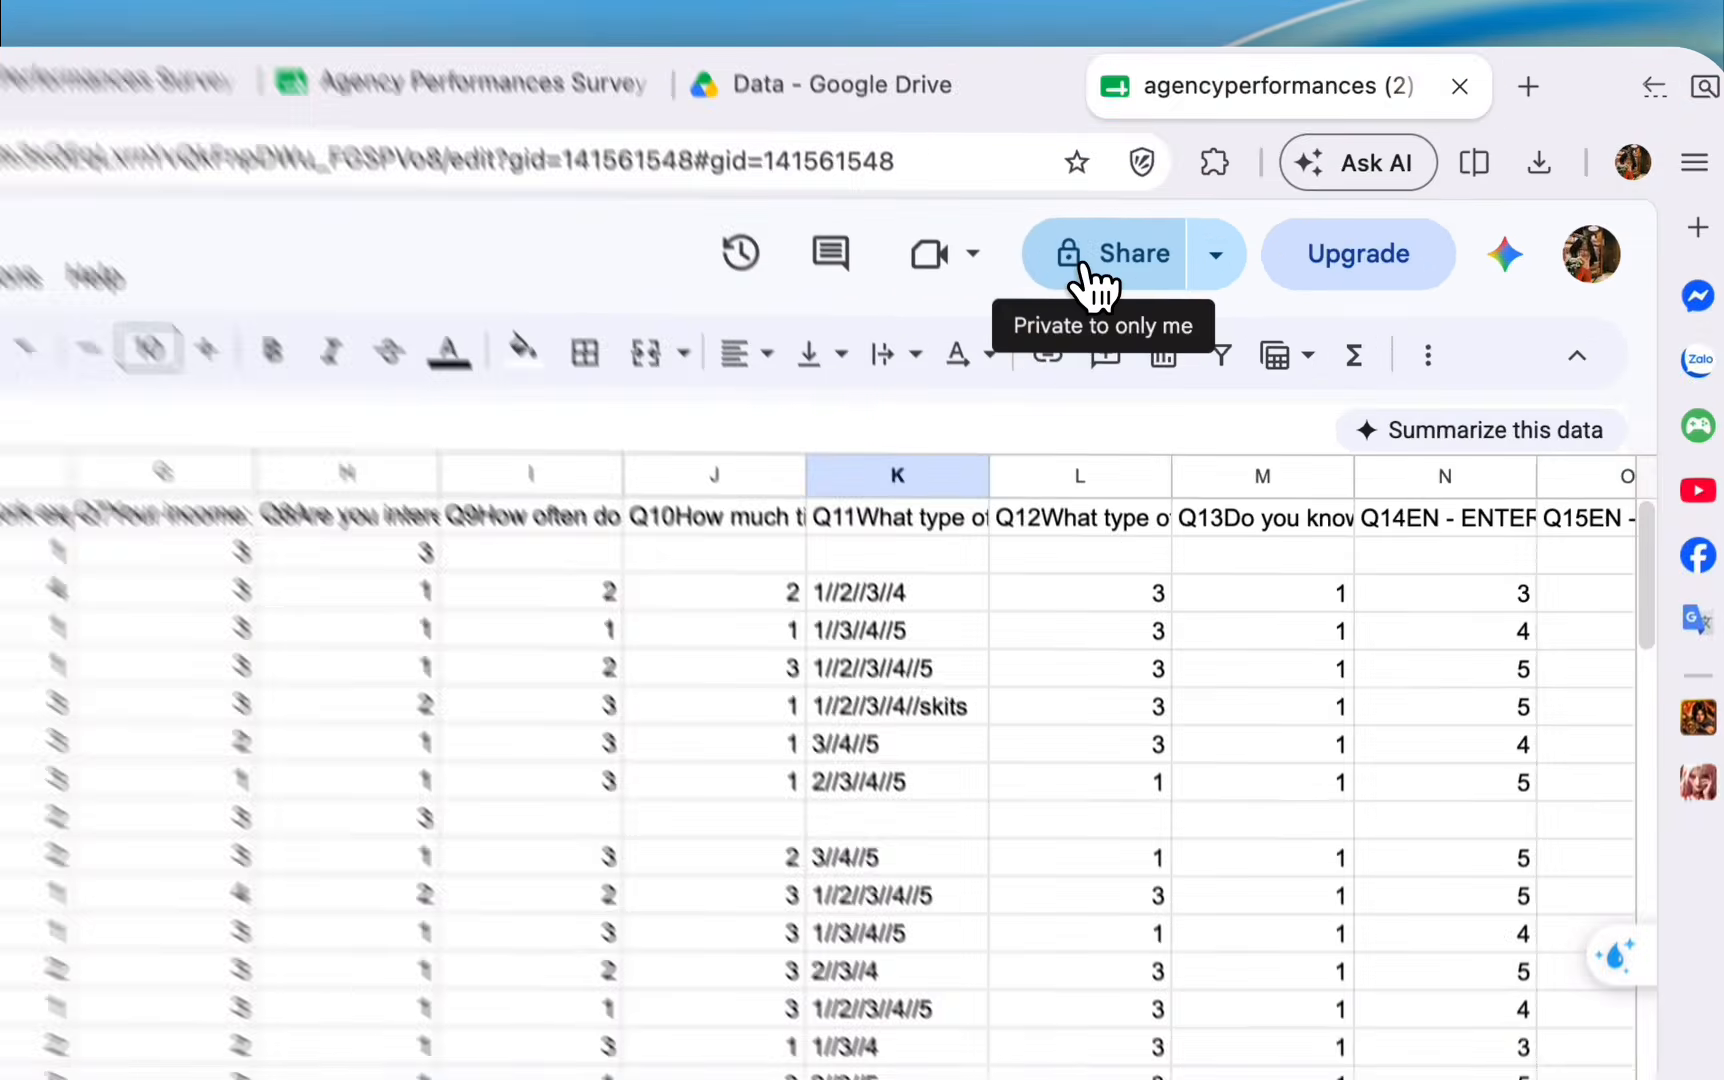
click(1270, 178)
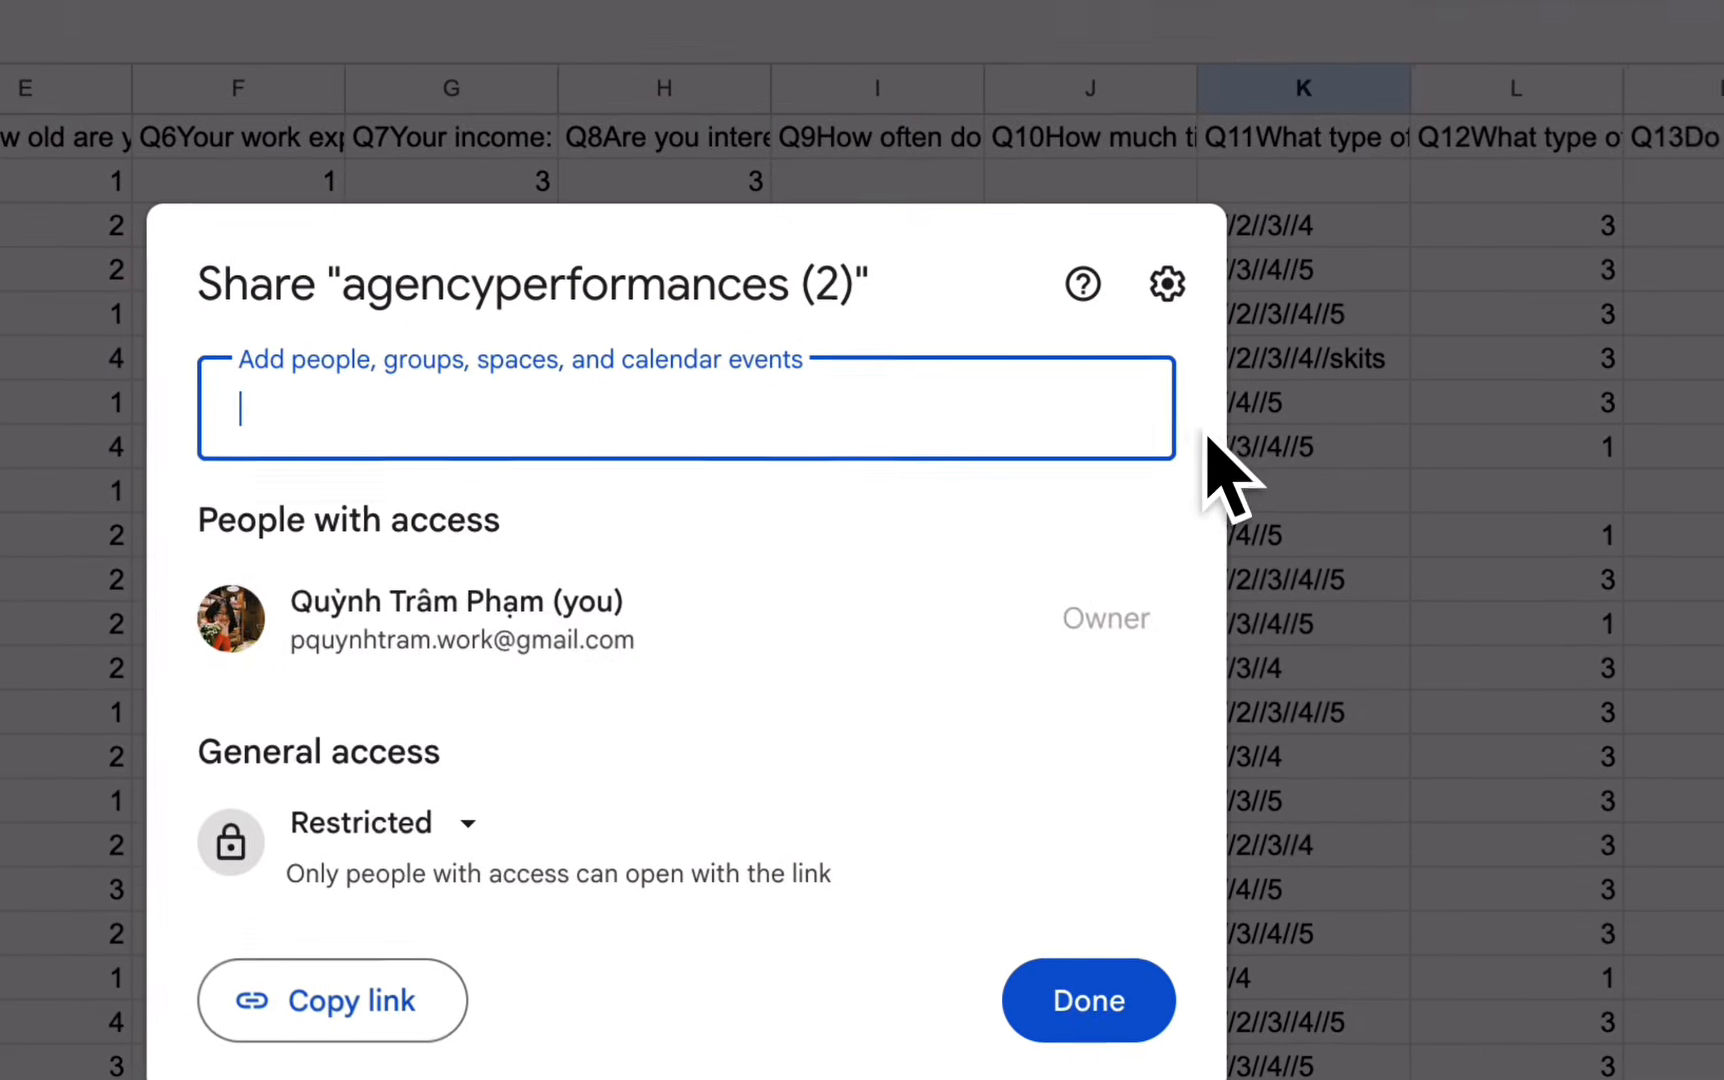
click(430, 824)
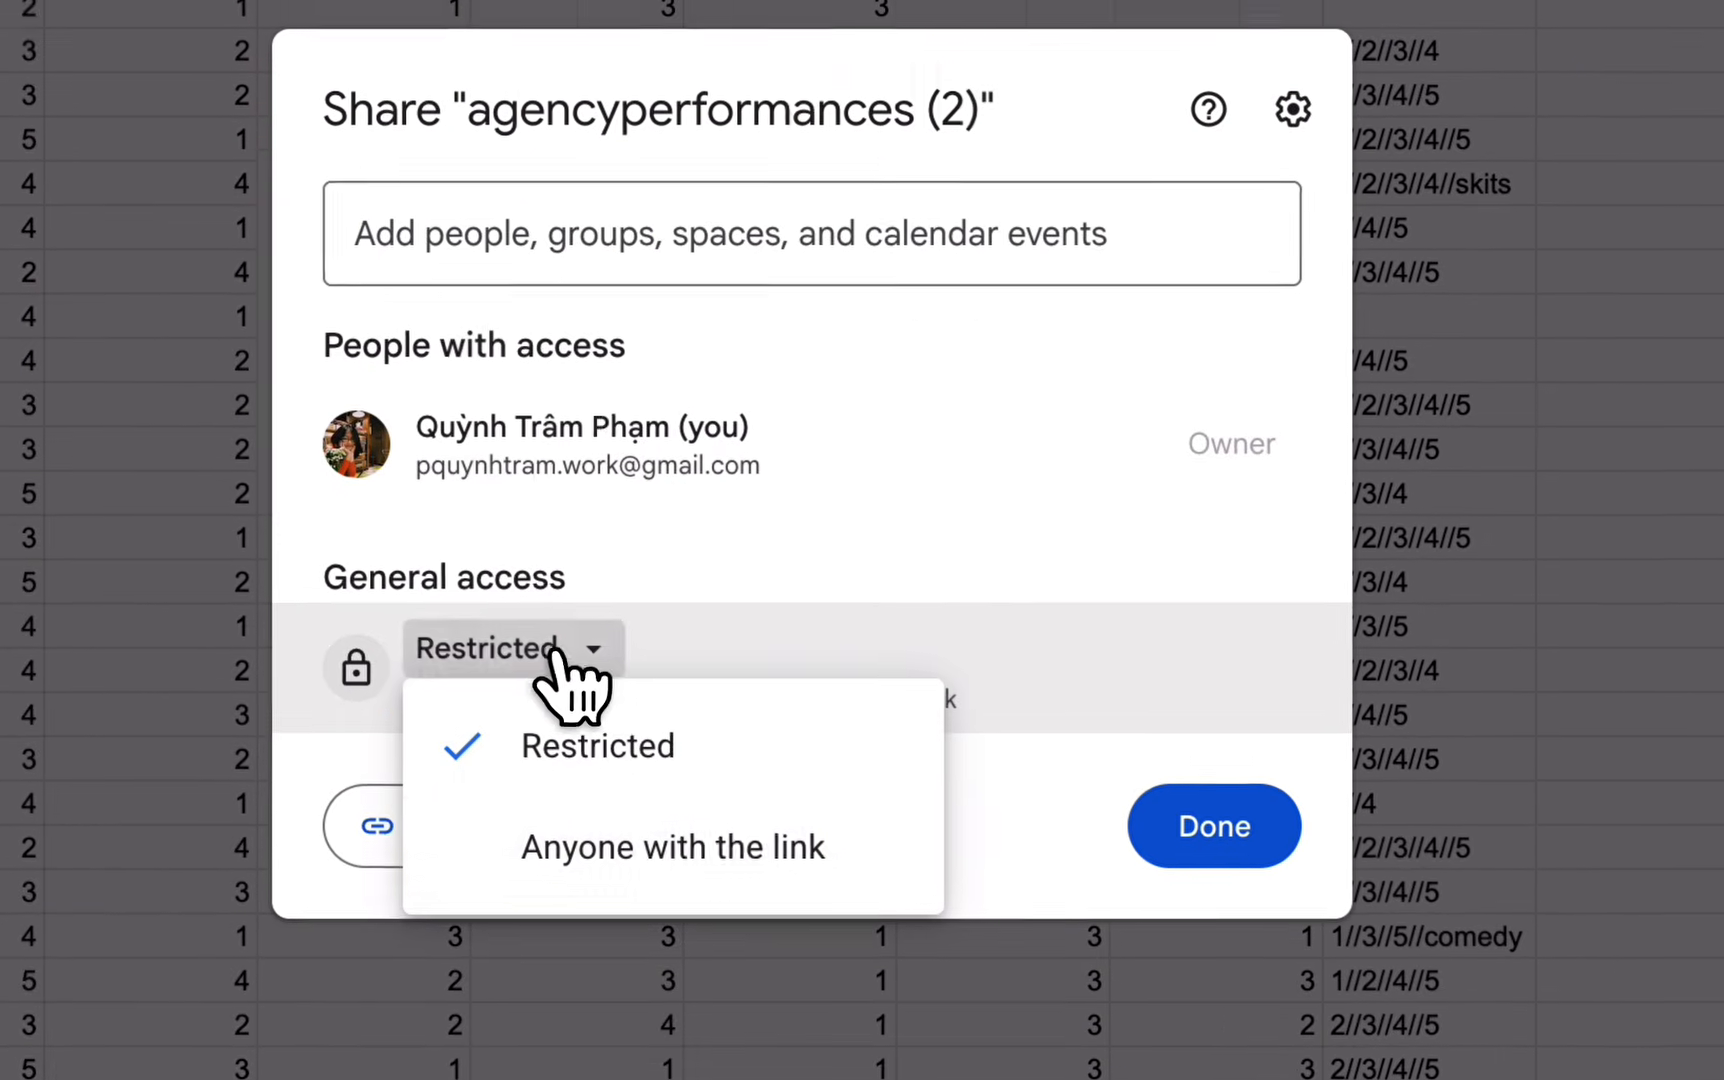
click(725, 882)
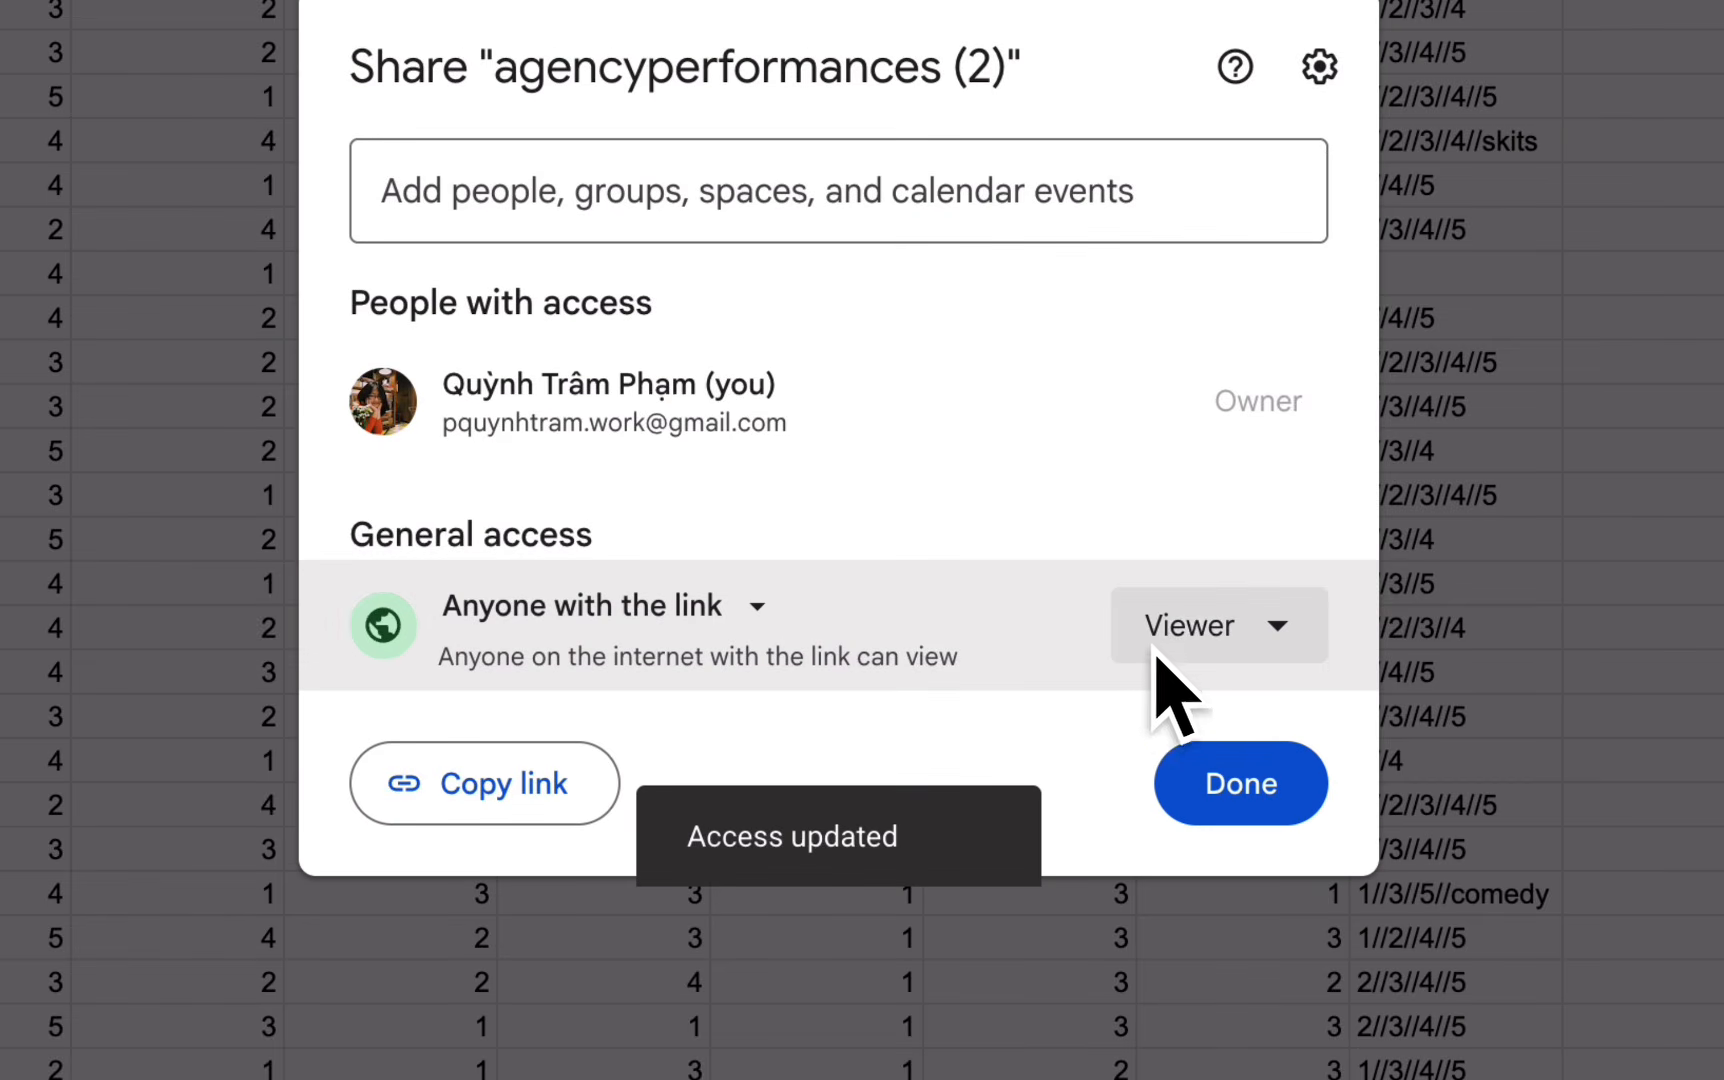
click(565, 785)
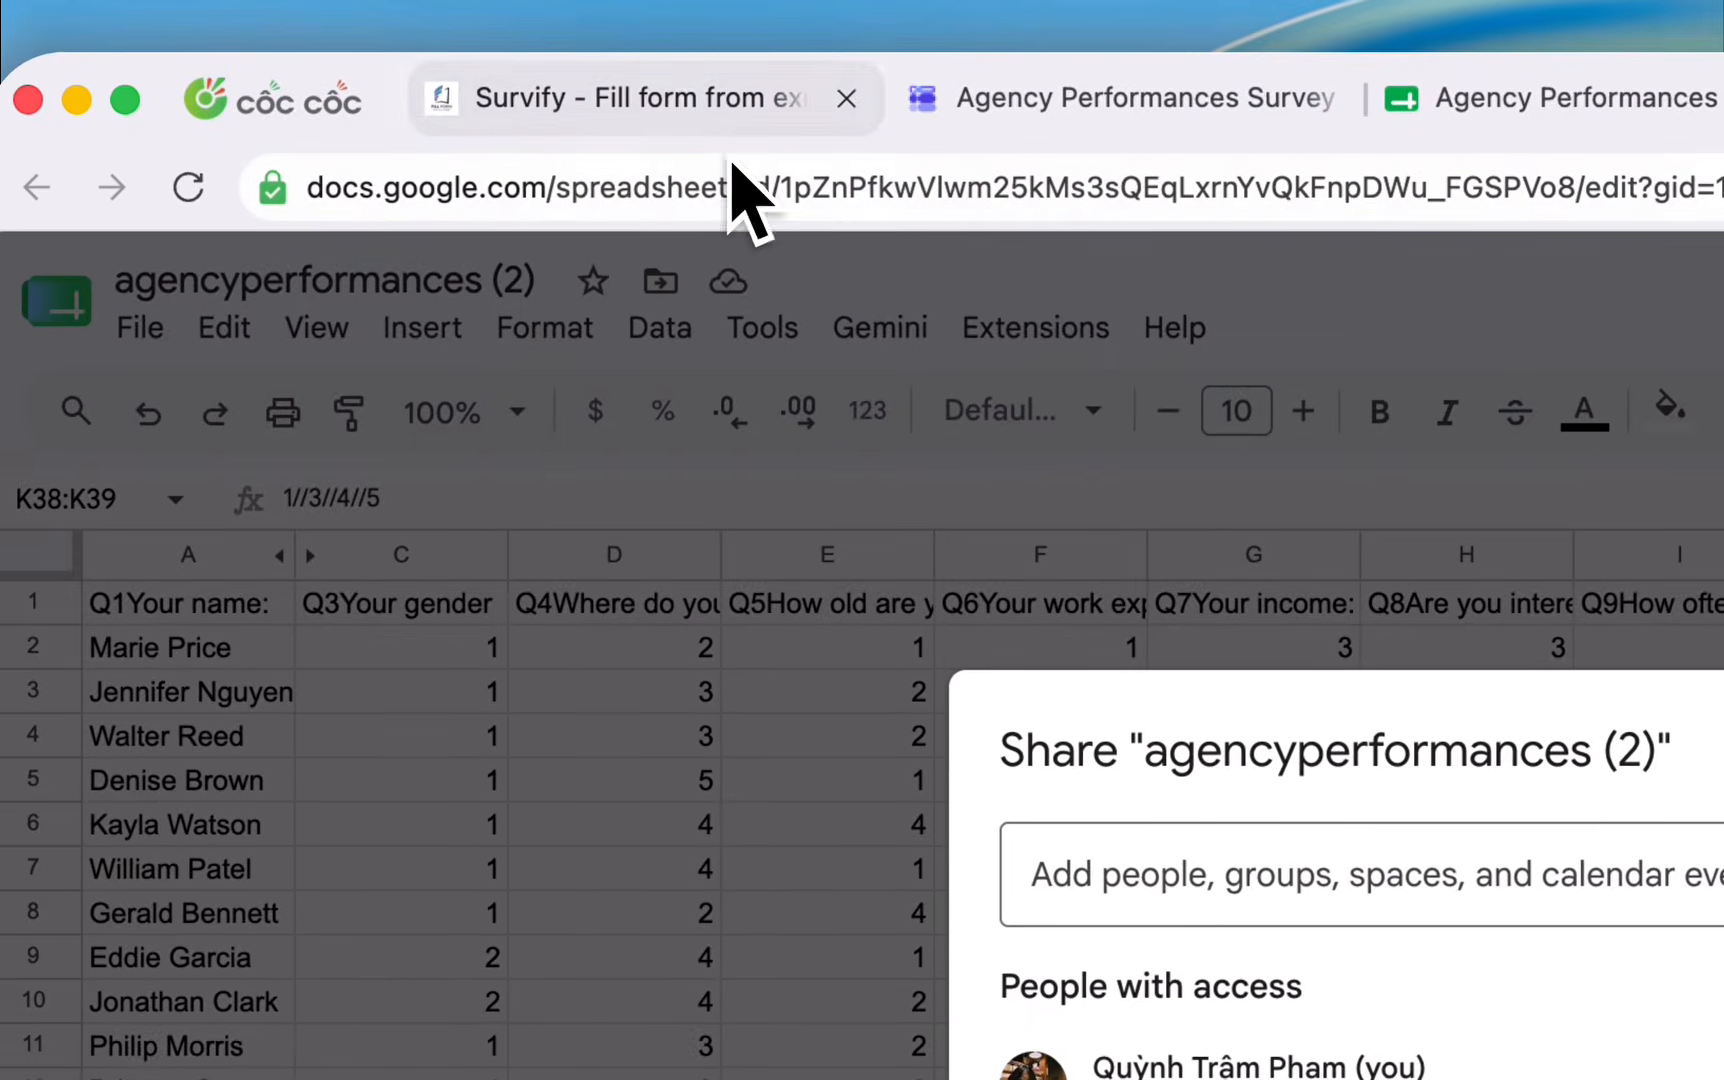
Return to Survify, paste the copied spreadsheet link as the data link and check the data.
click(624, 100)
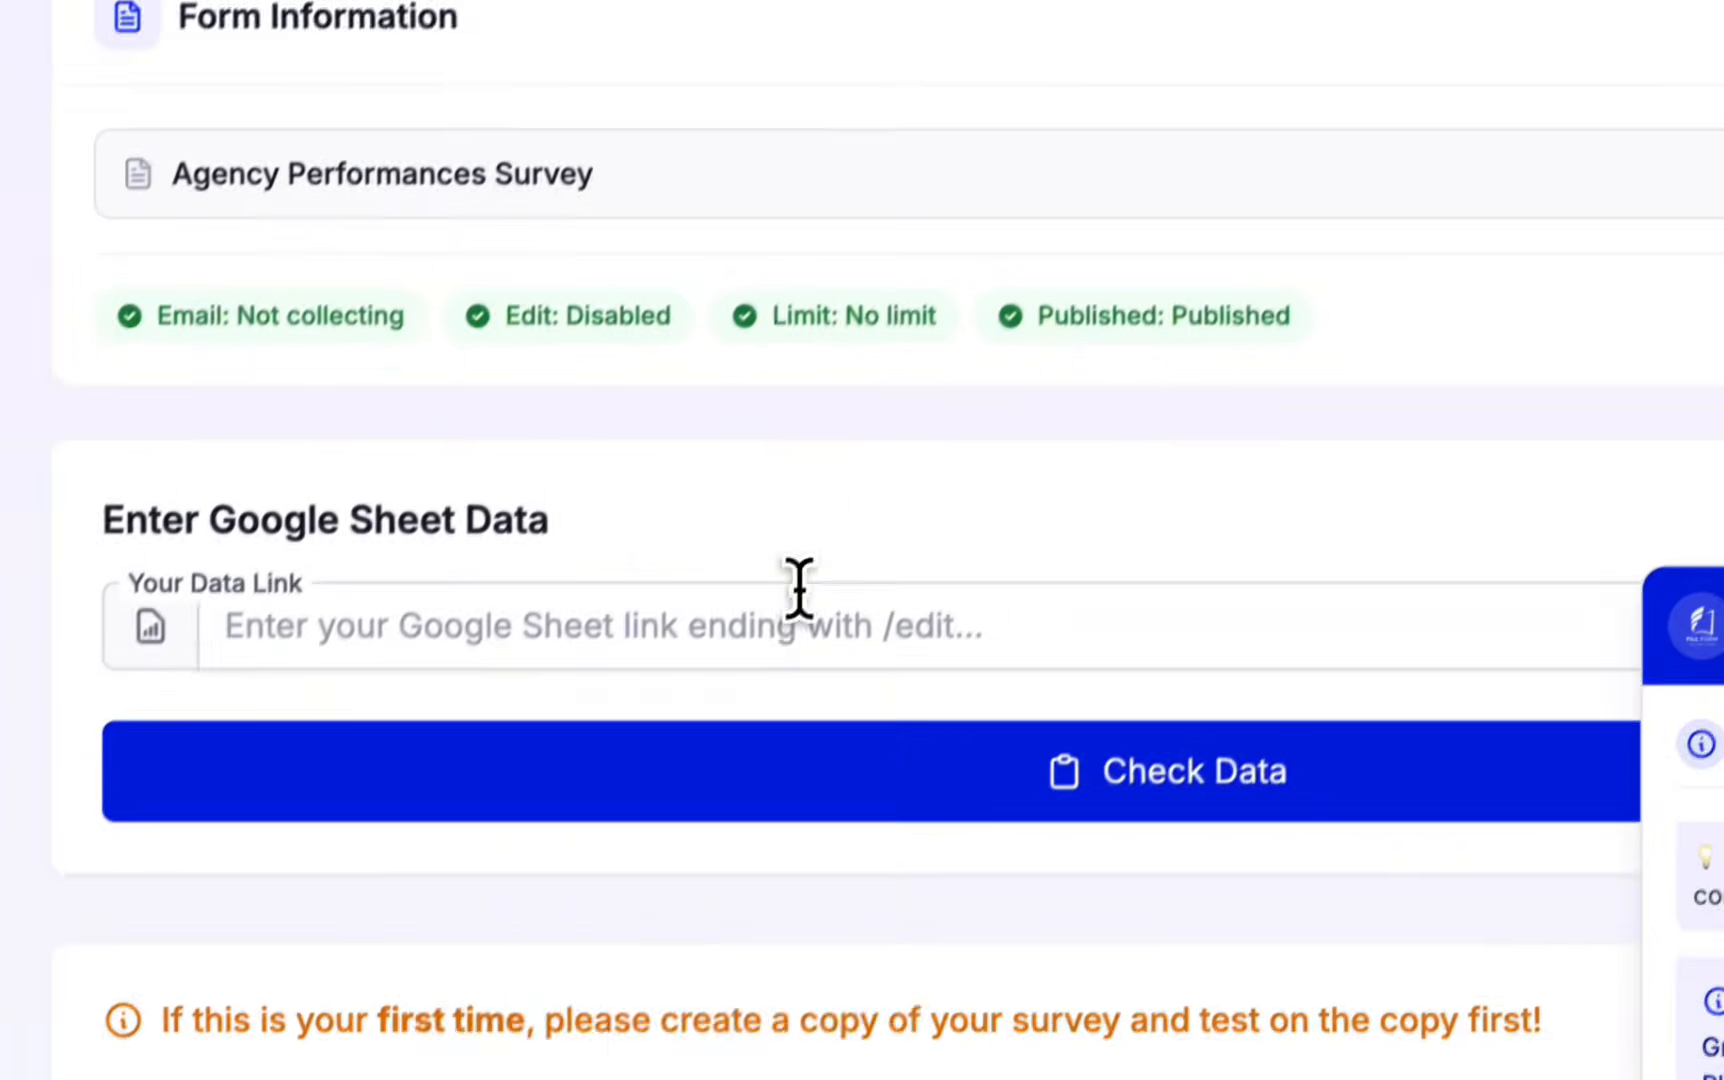
click(790, 595)
key(super+v)
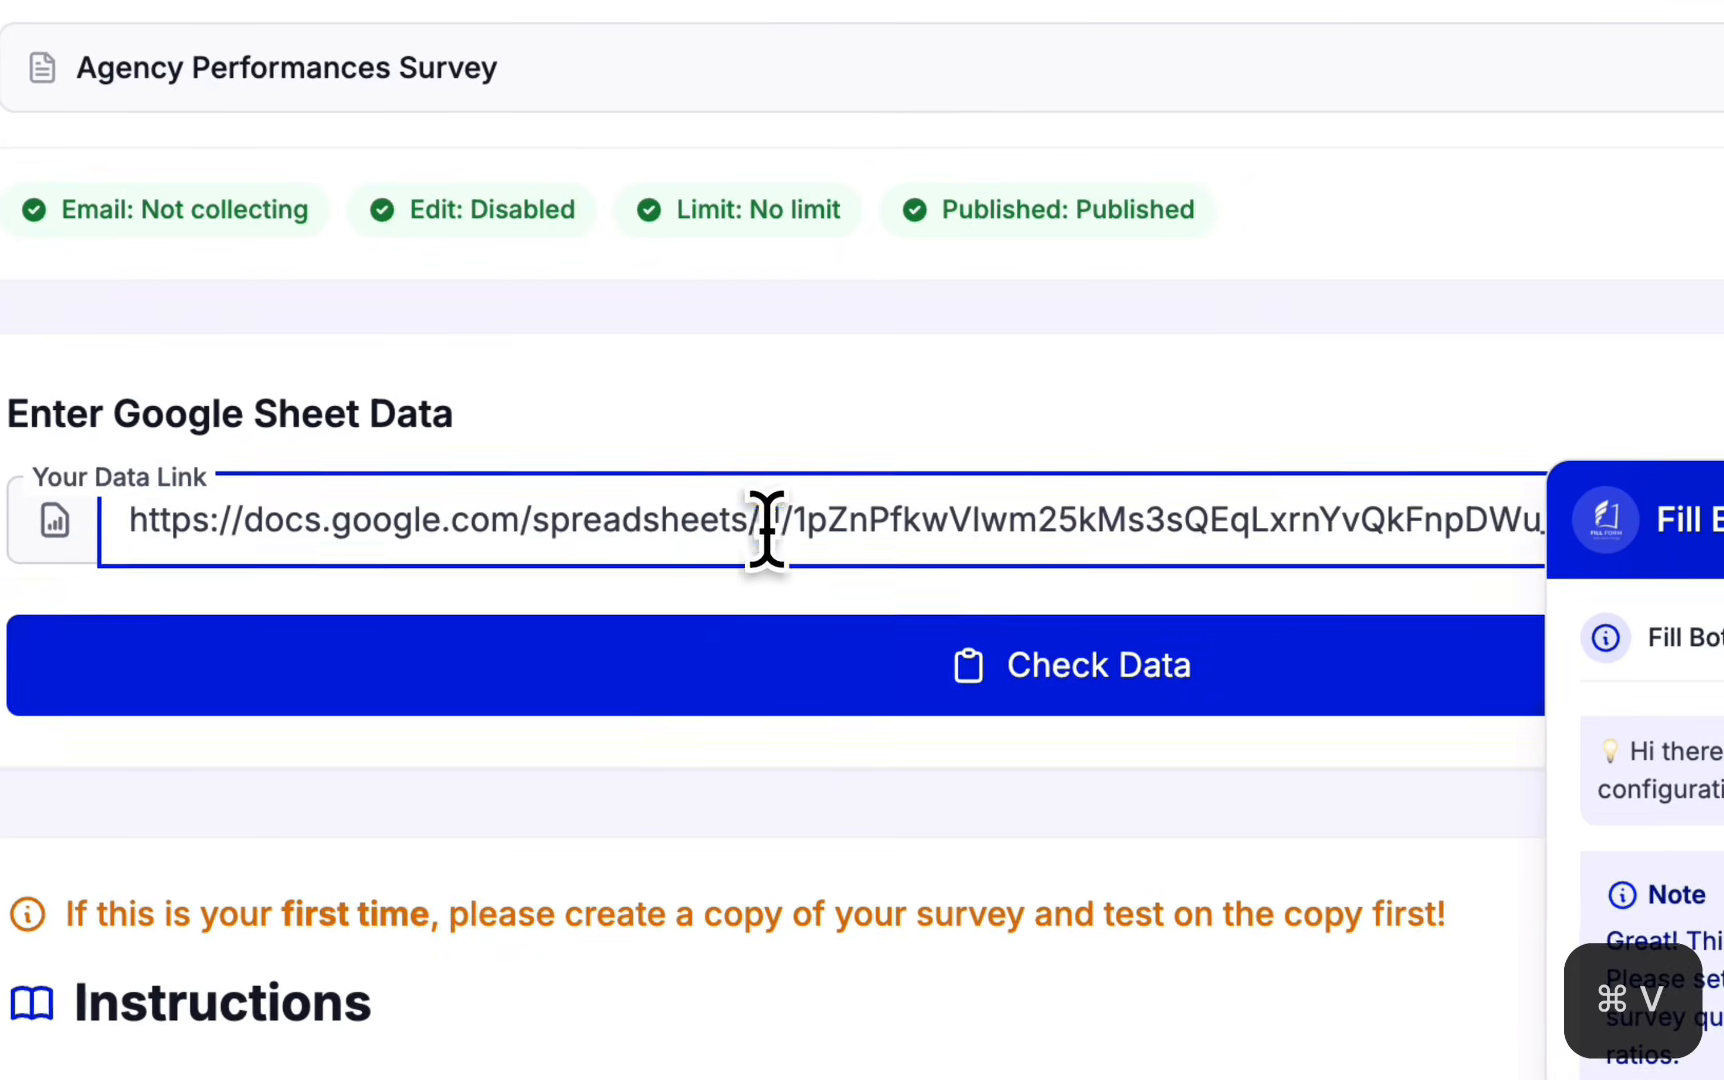
click(1076, 690)
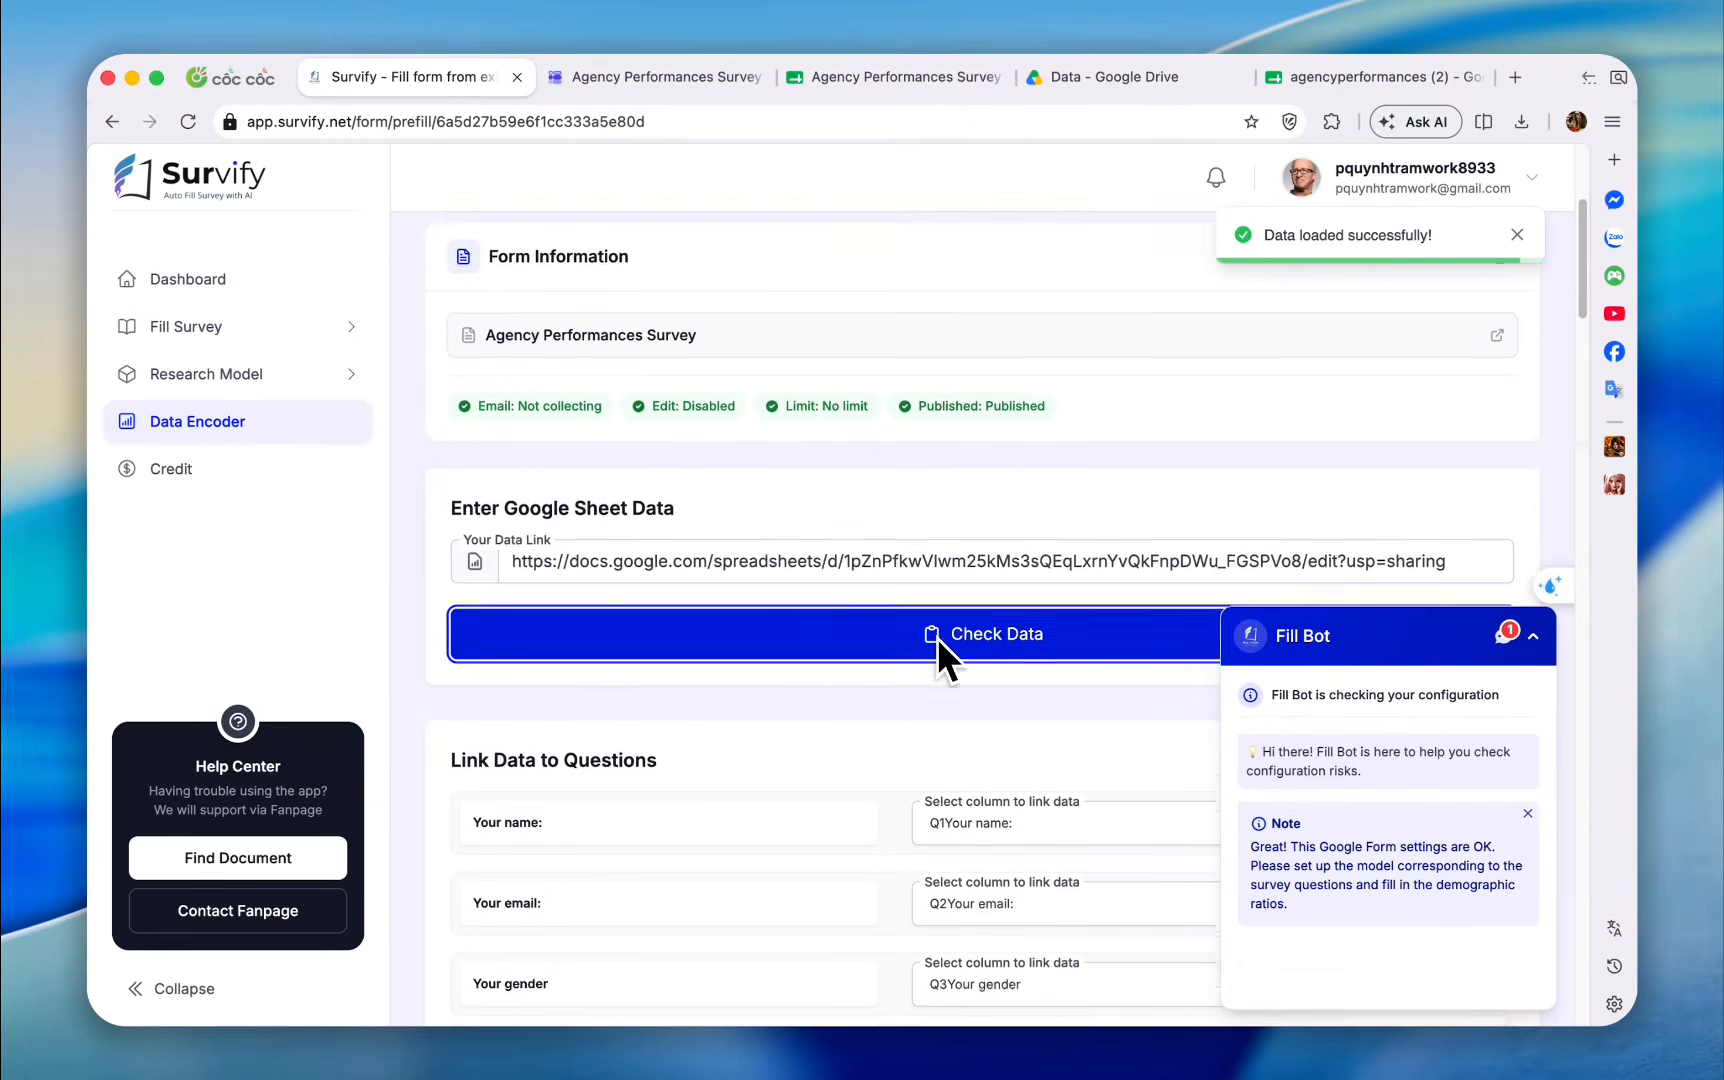
Review how each survey question is linked to its data column, from Your name through Q44.
scroll(935, 647, down, 3)
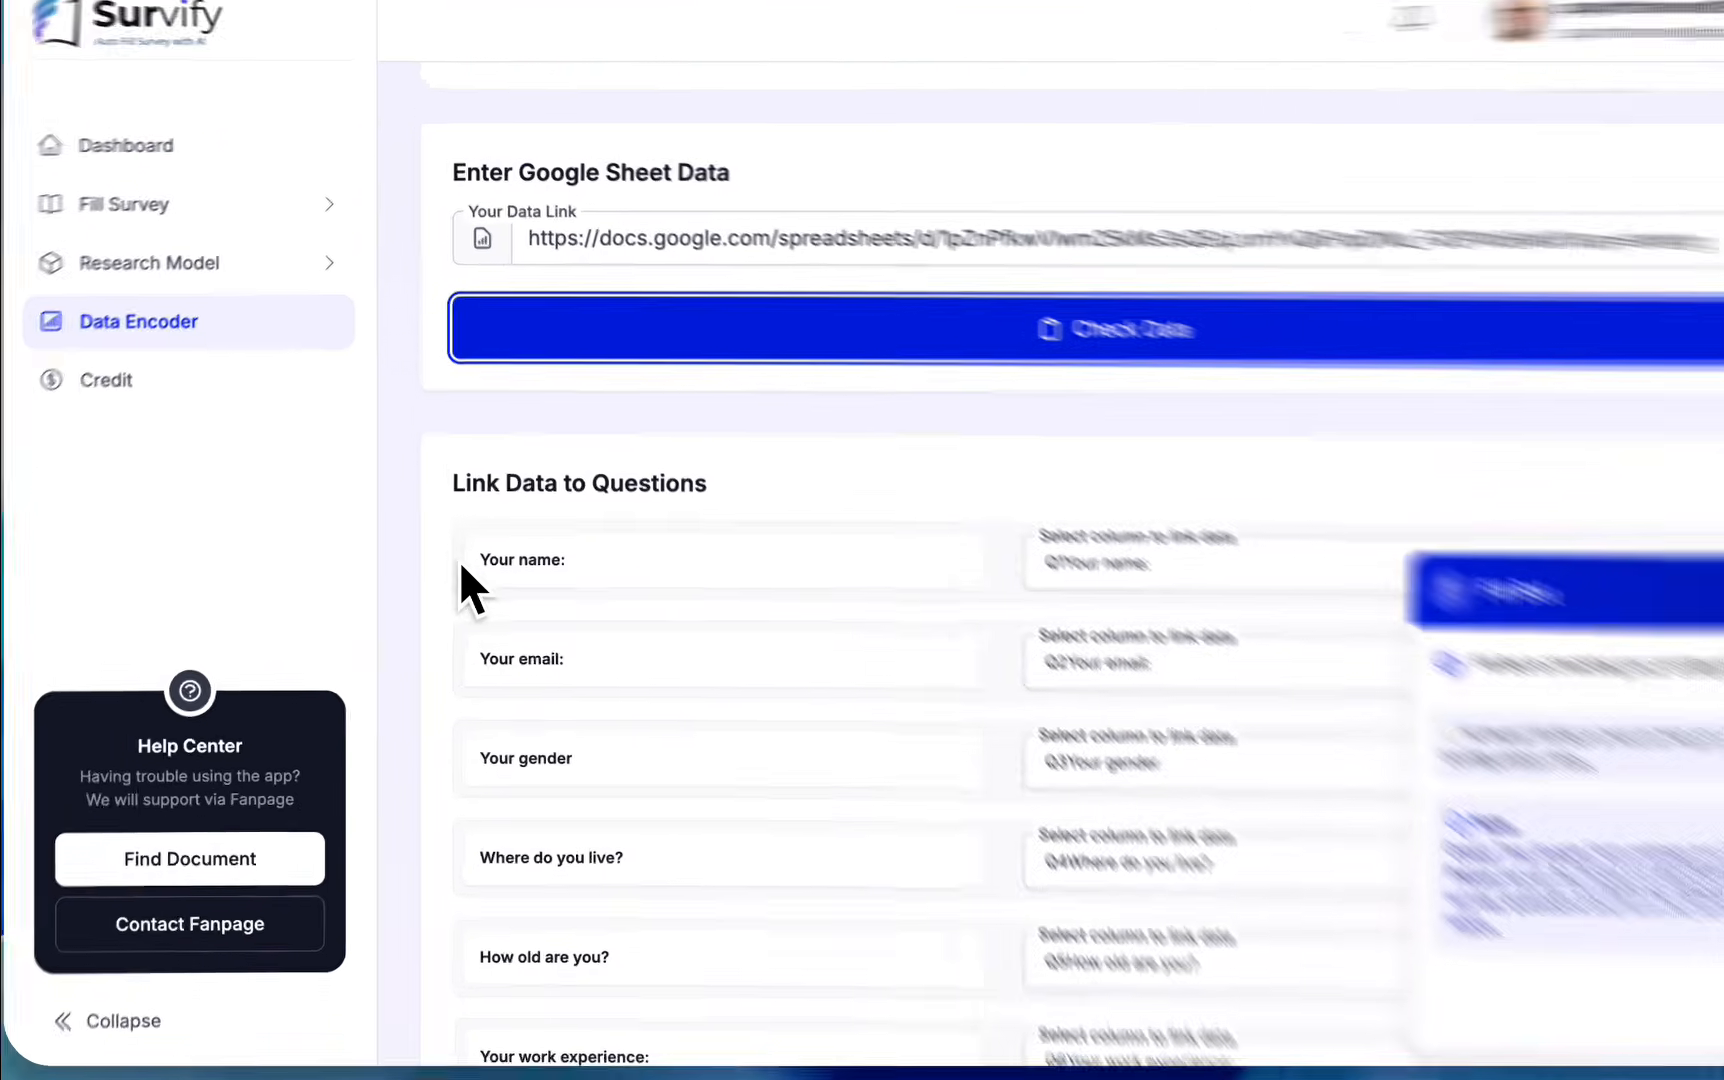
drag(461, 625, 998, 865)
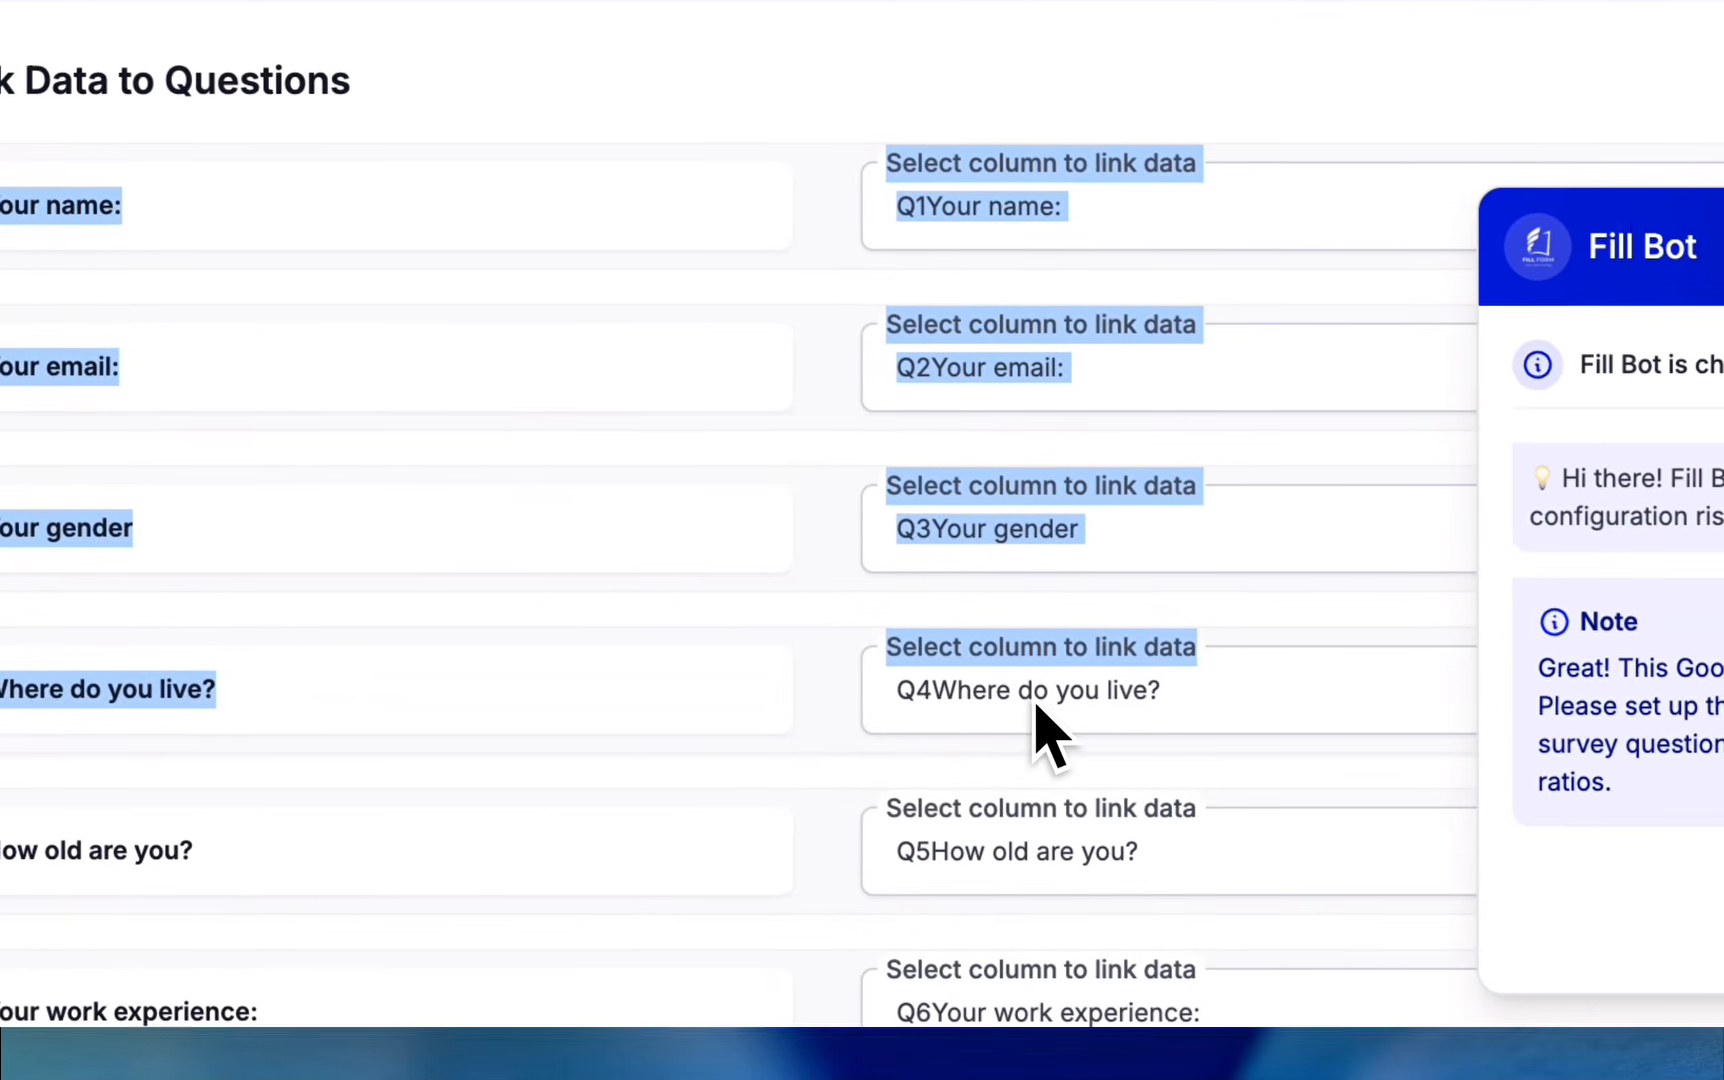
drag(1110, 785, 1112, 808)
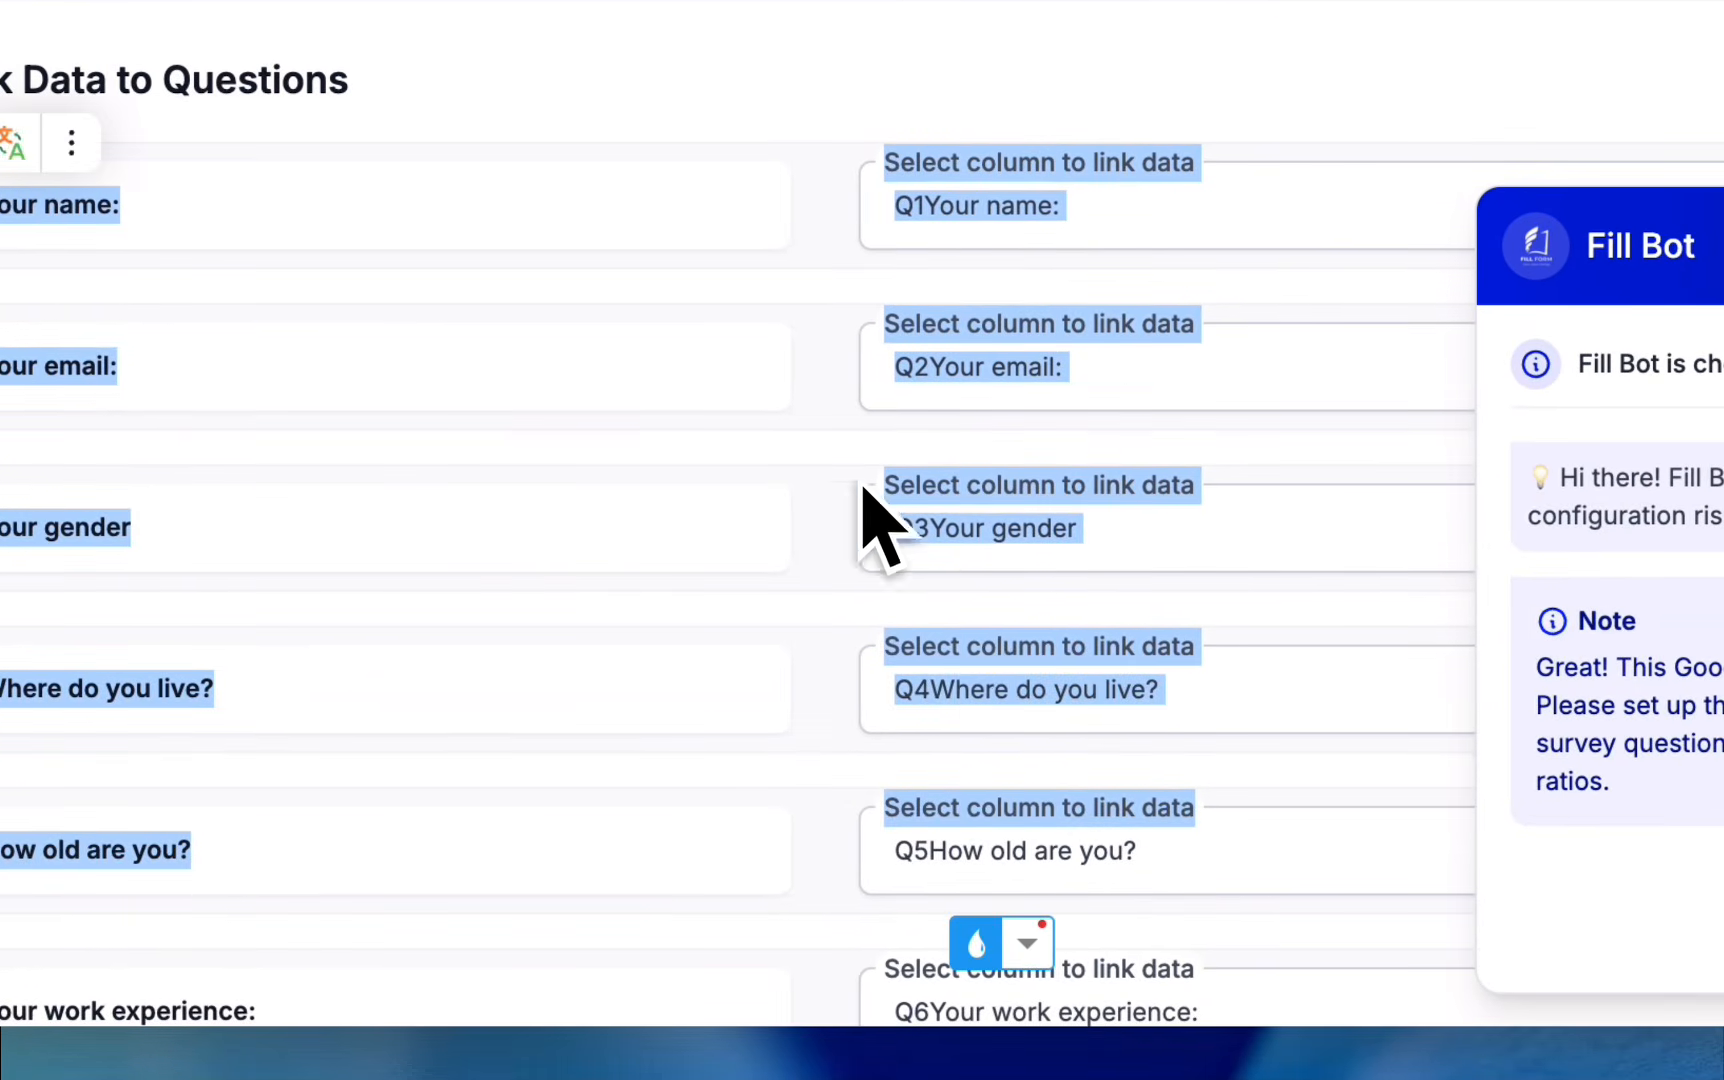
click(645, 421)
scroll(630, 420, down, 3)
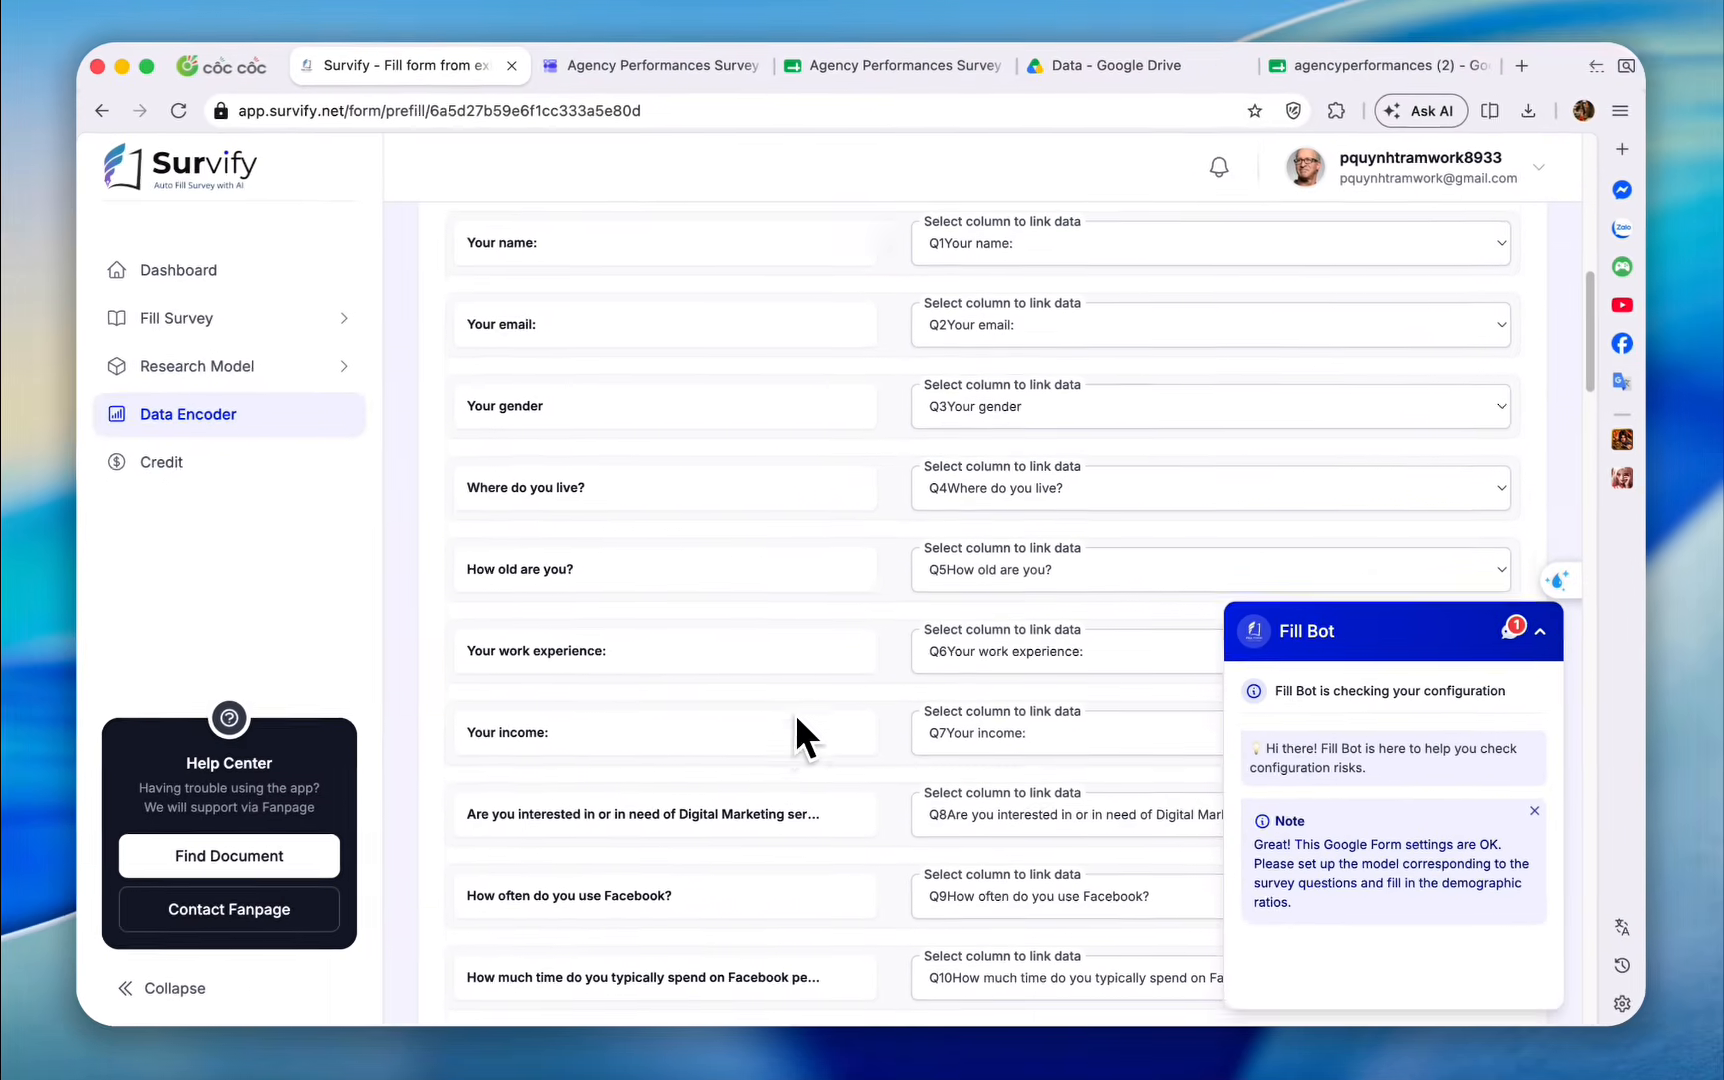
scroll(797, 717, down, 1)
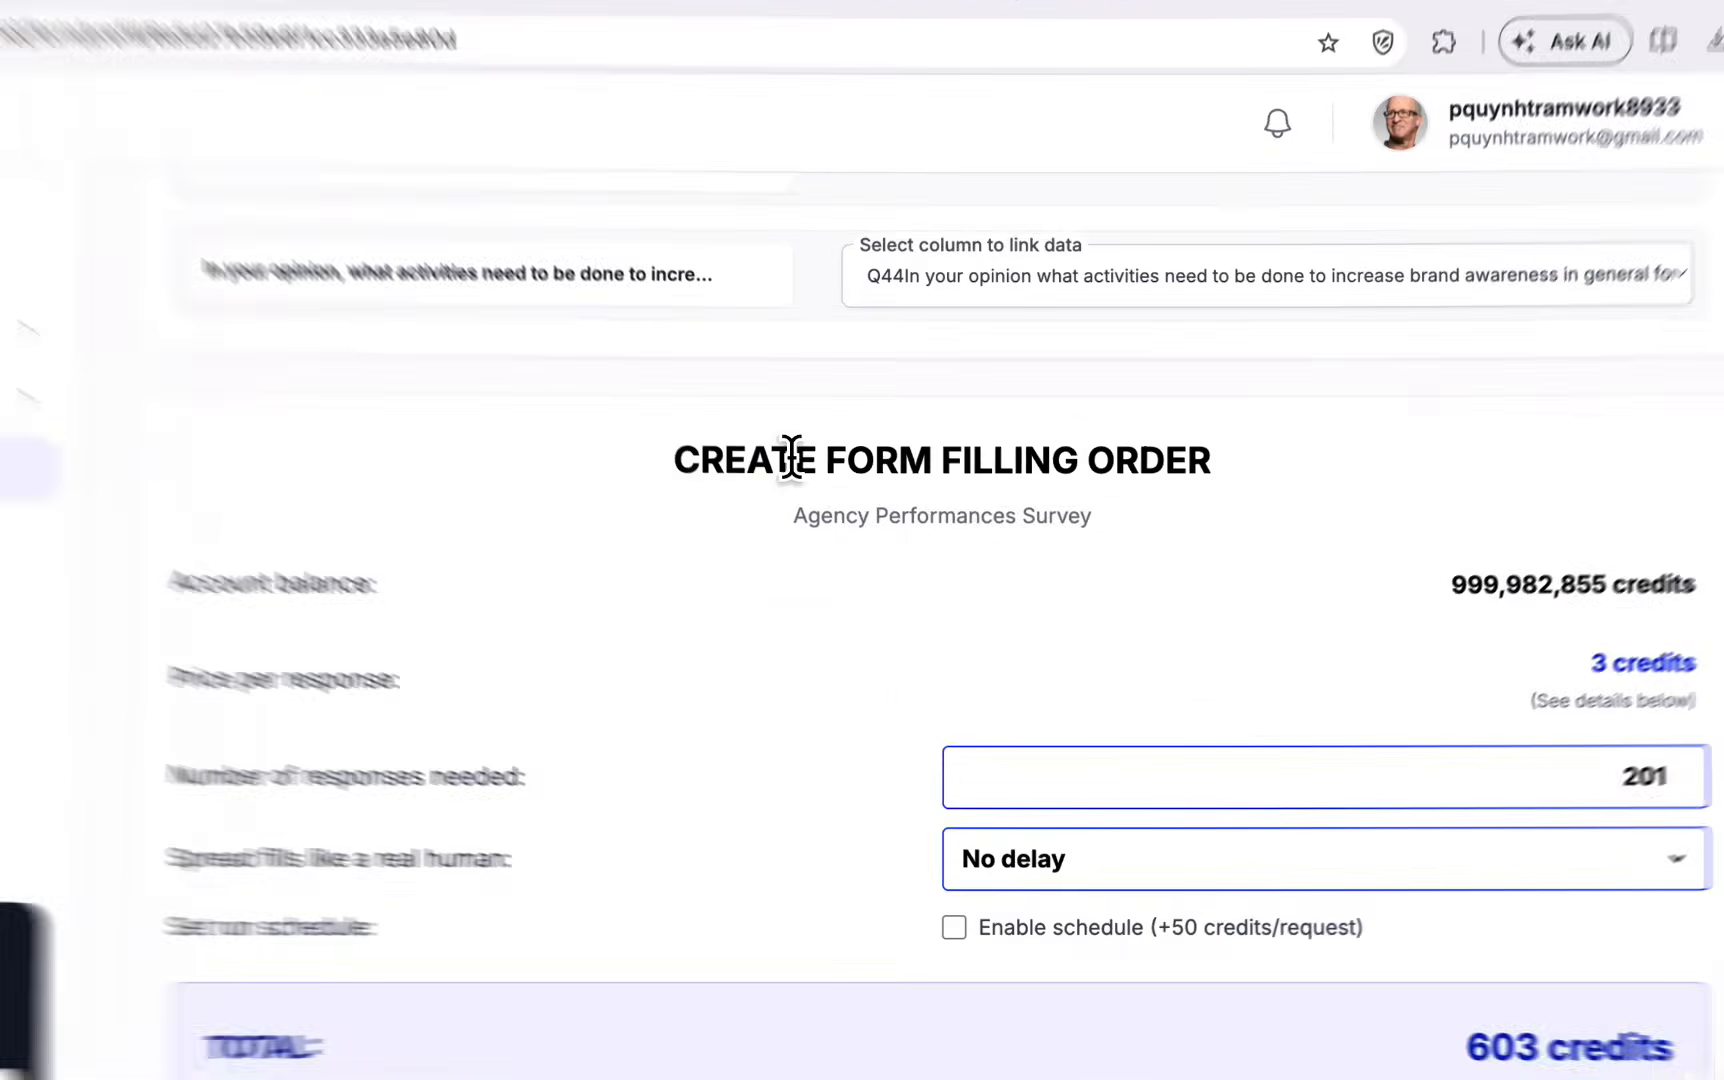
Review the form filling order, including the number of responses, the delay options, the run schedule and the price breakdown.
triple_click(790, 458)
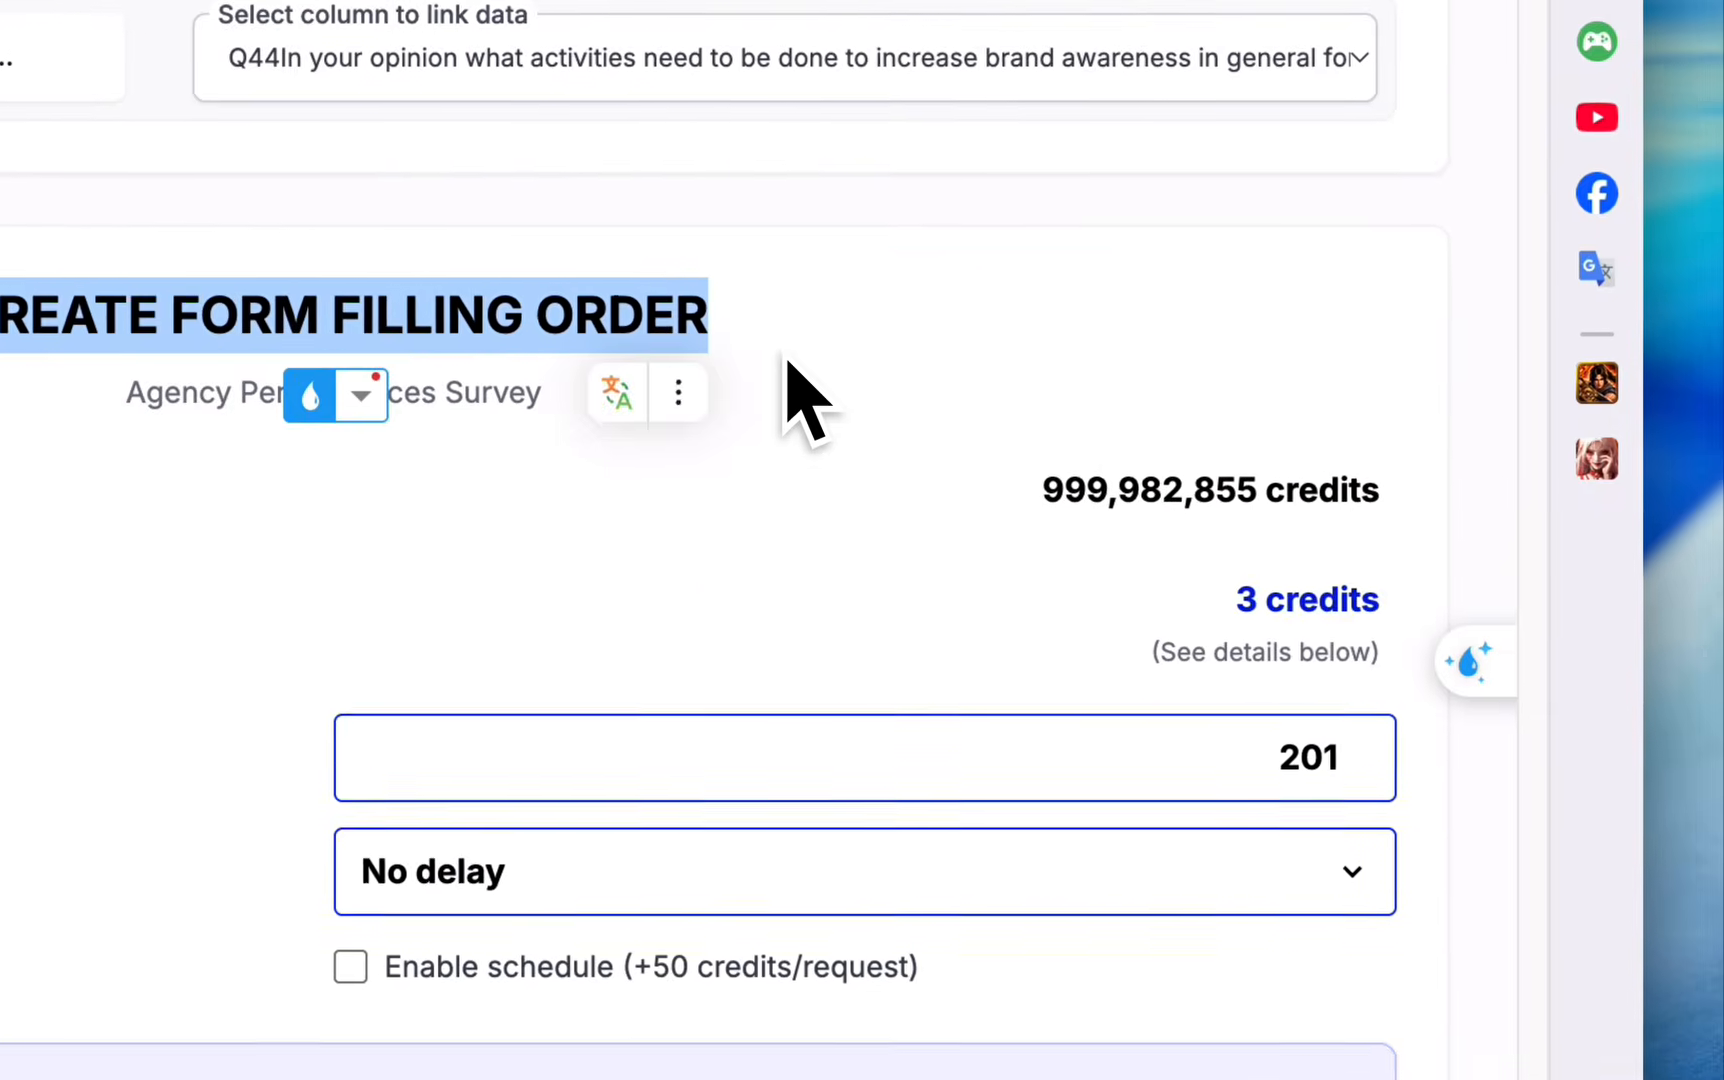
click(805, 345)
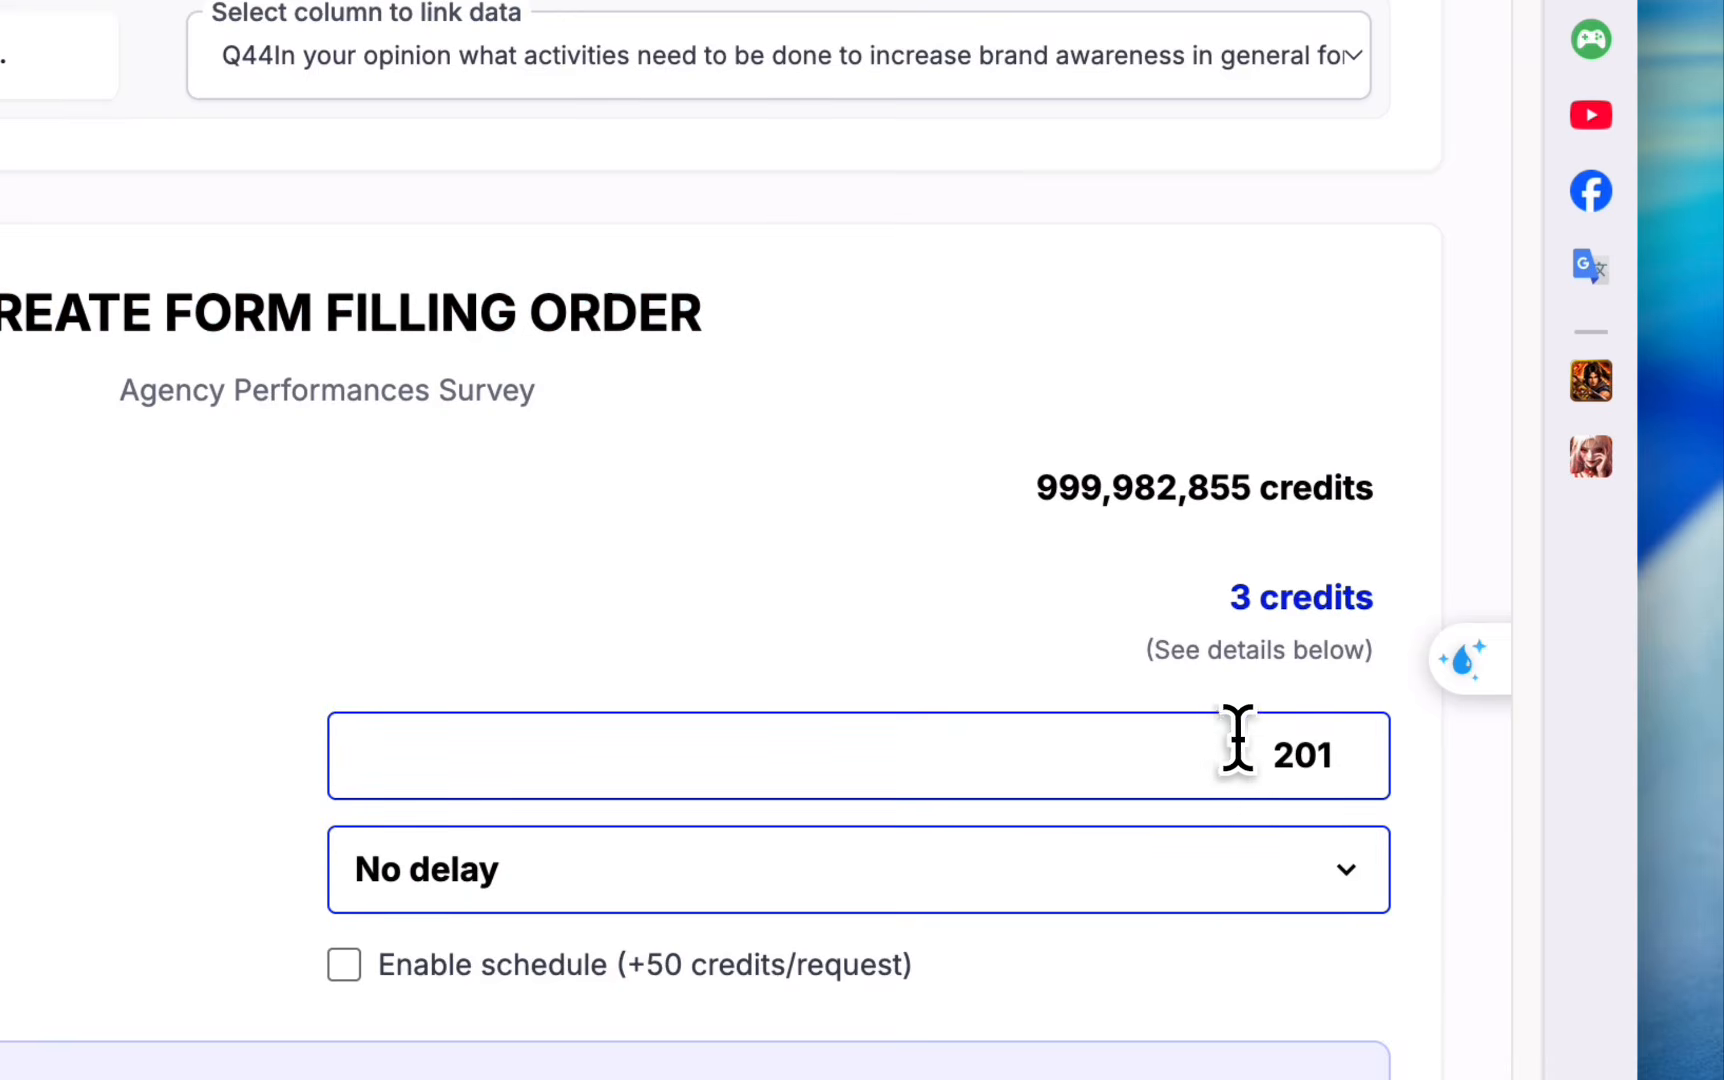
drag(1237, 740, 1368, 760)
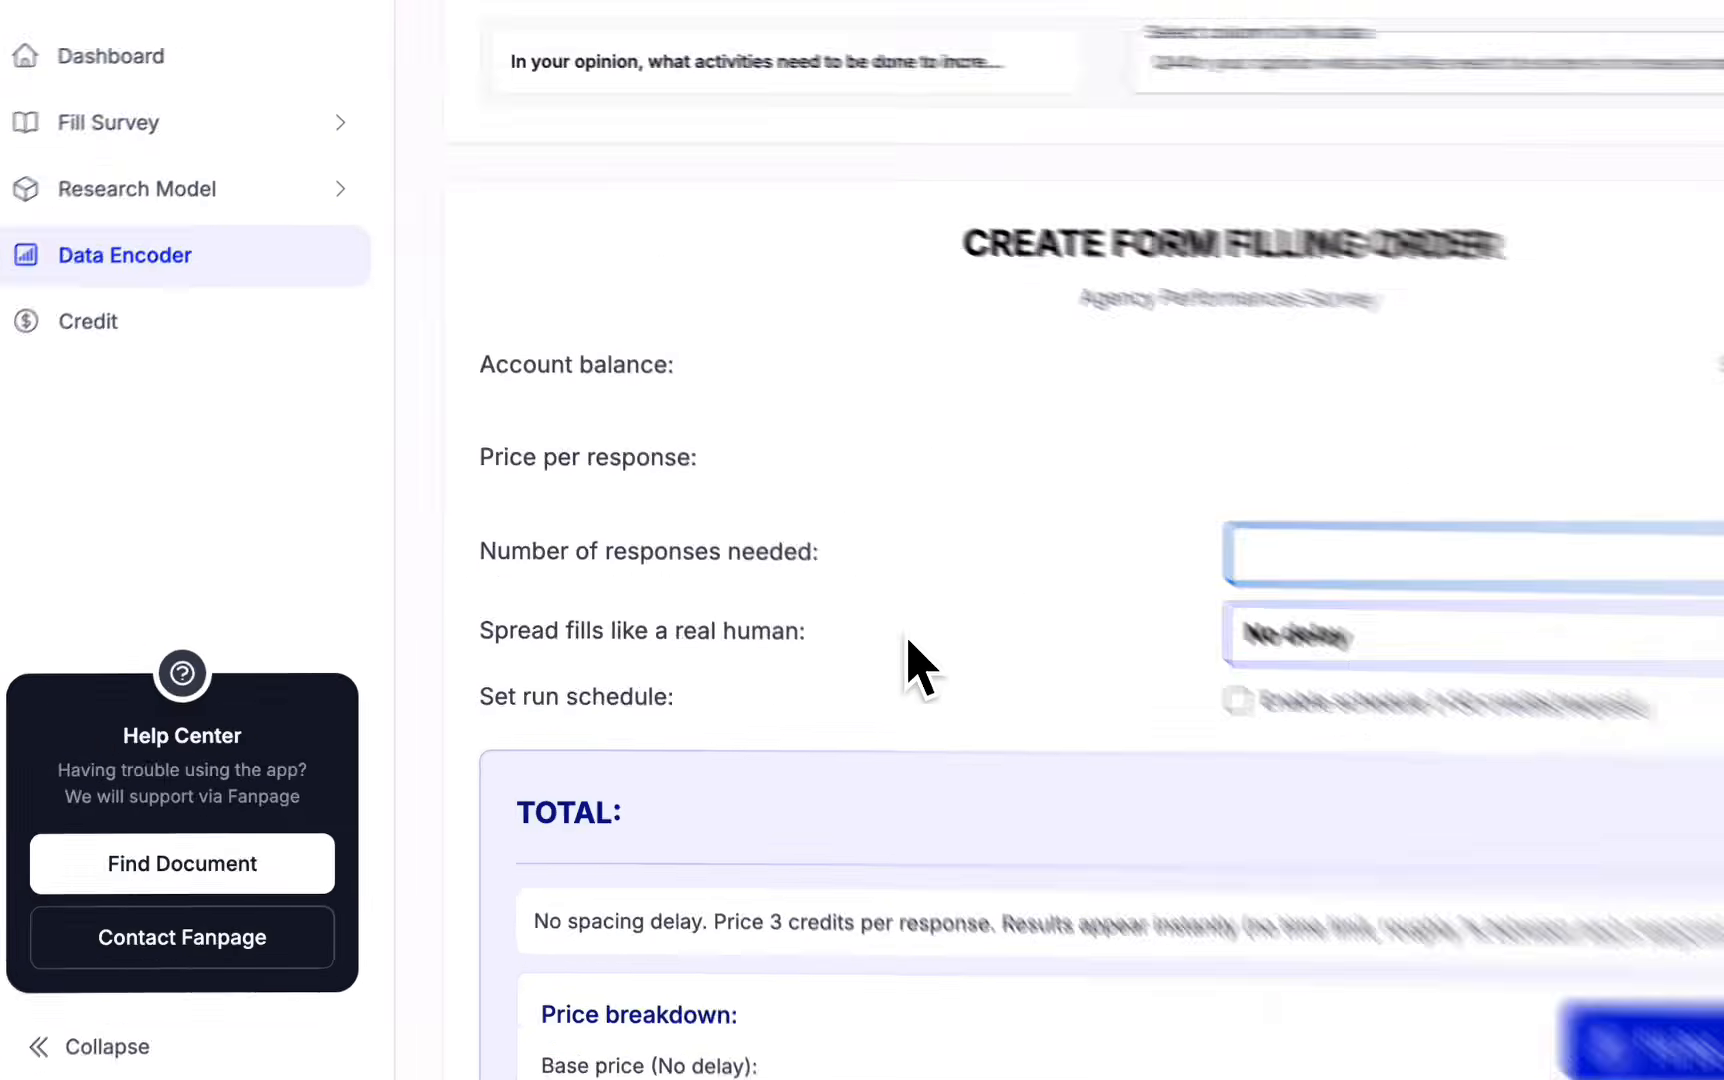
drag(756, 699, 432, 707)
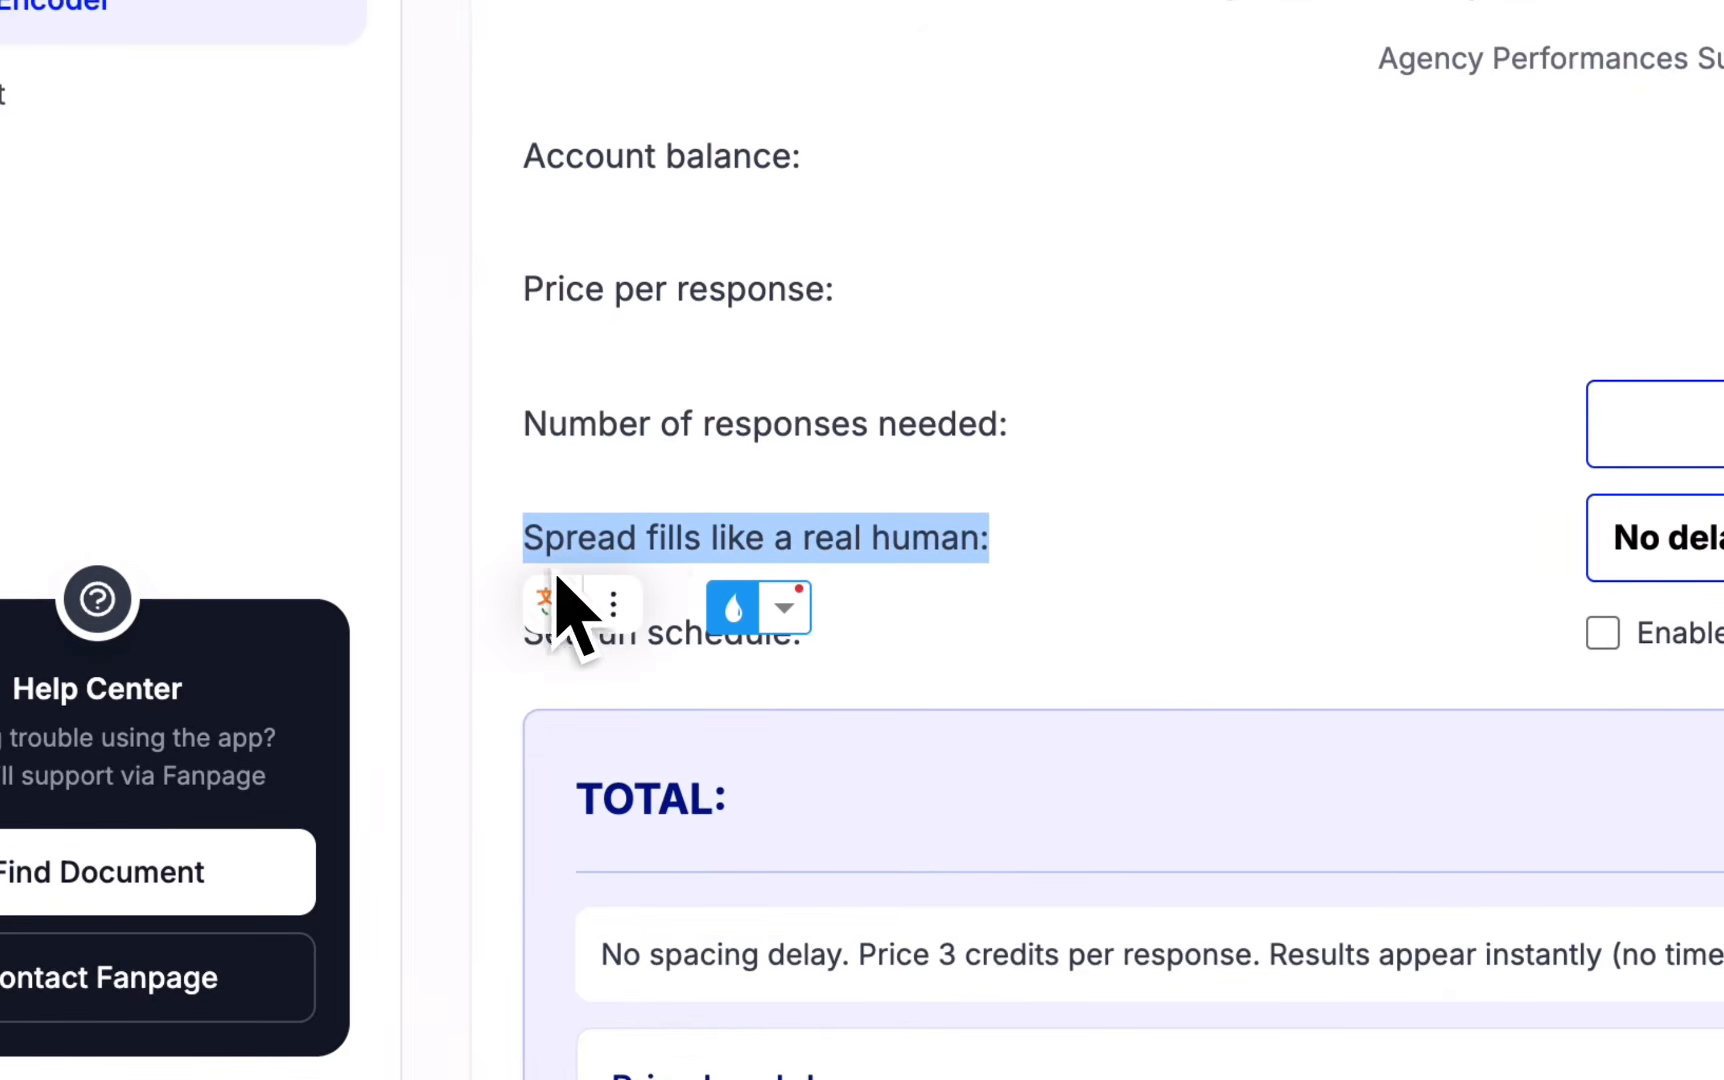
click(1018, 563)
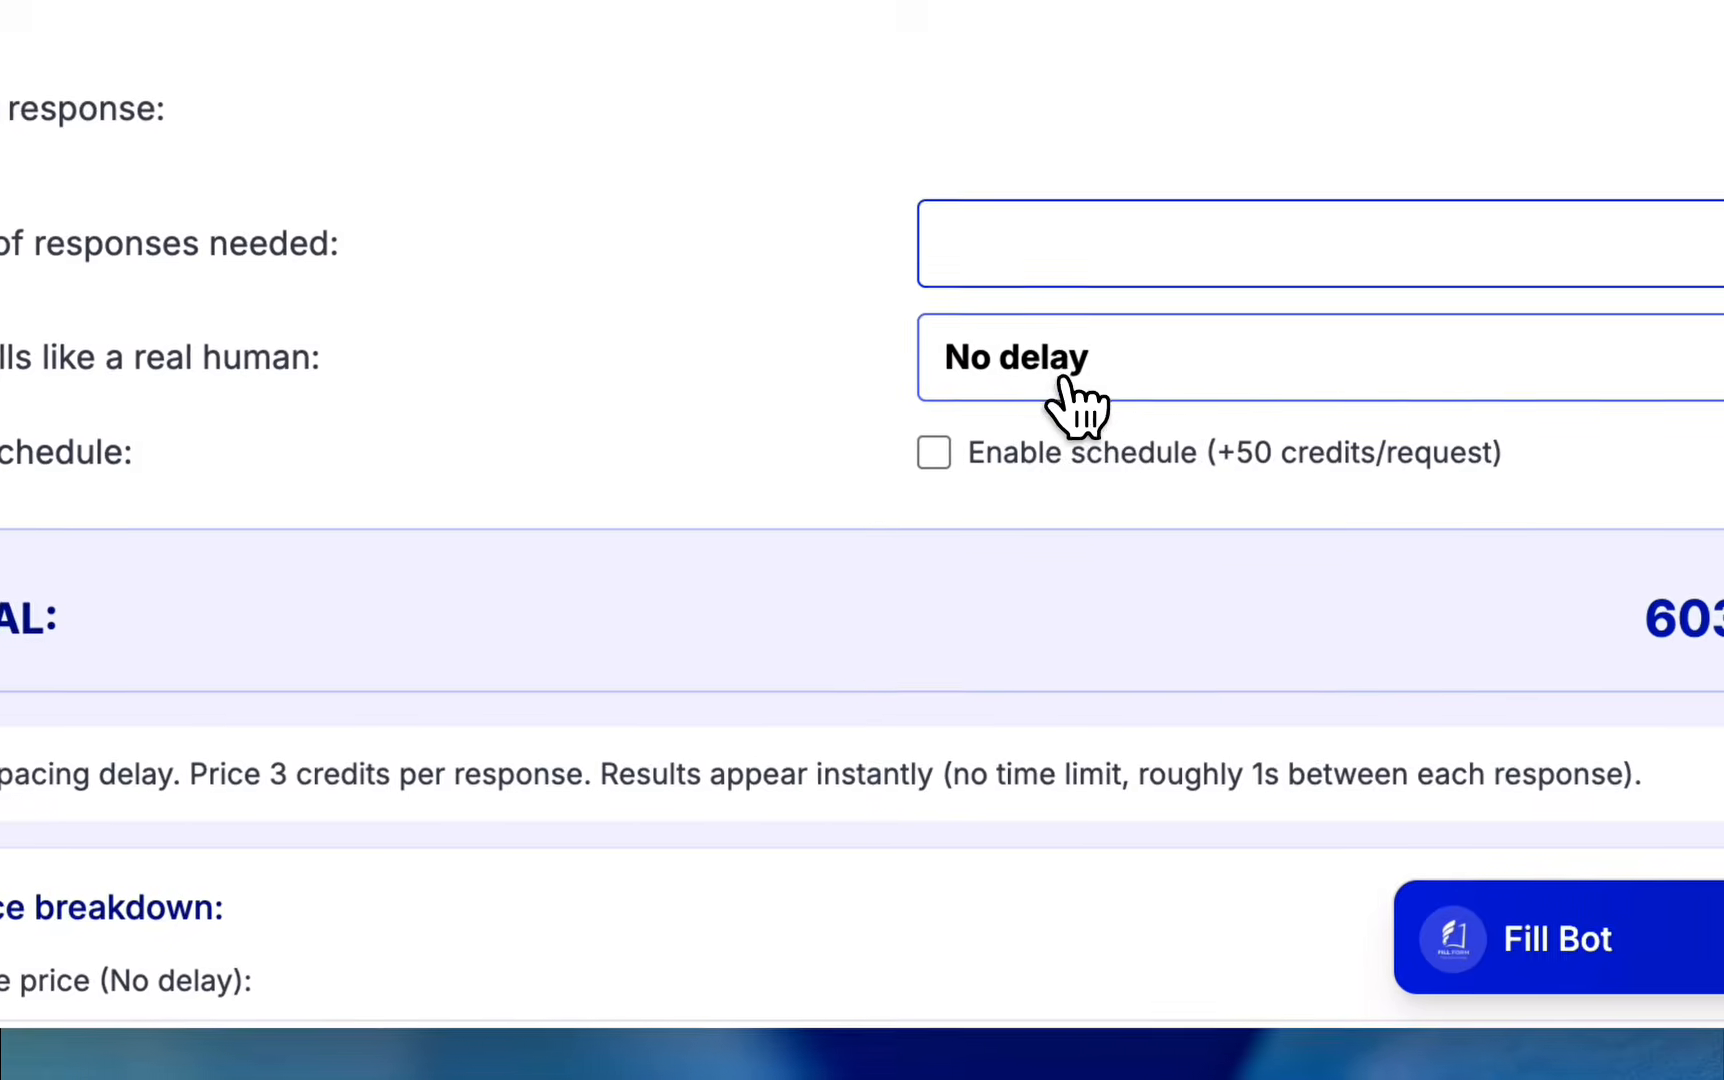
click(1716, 556)
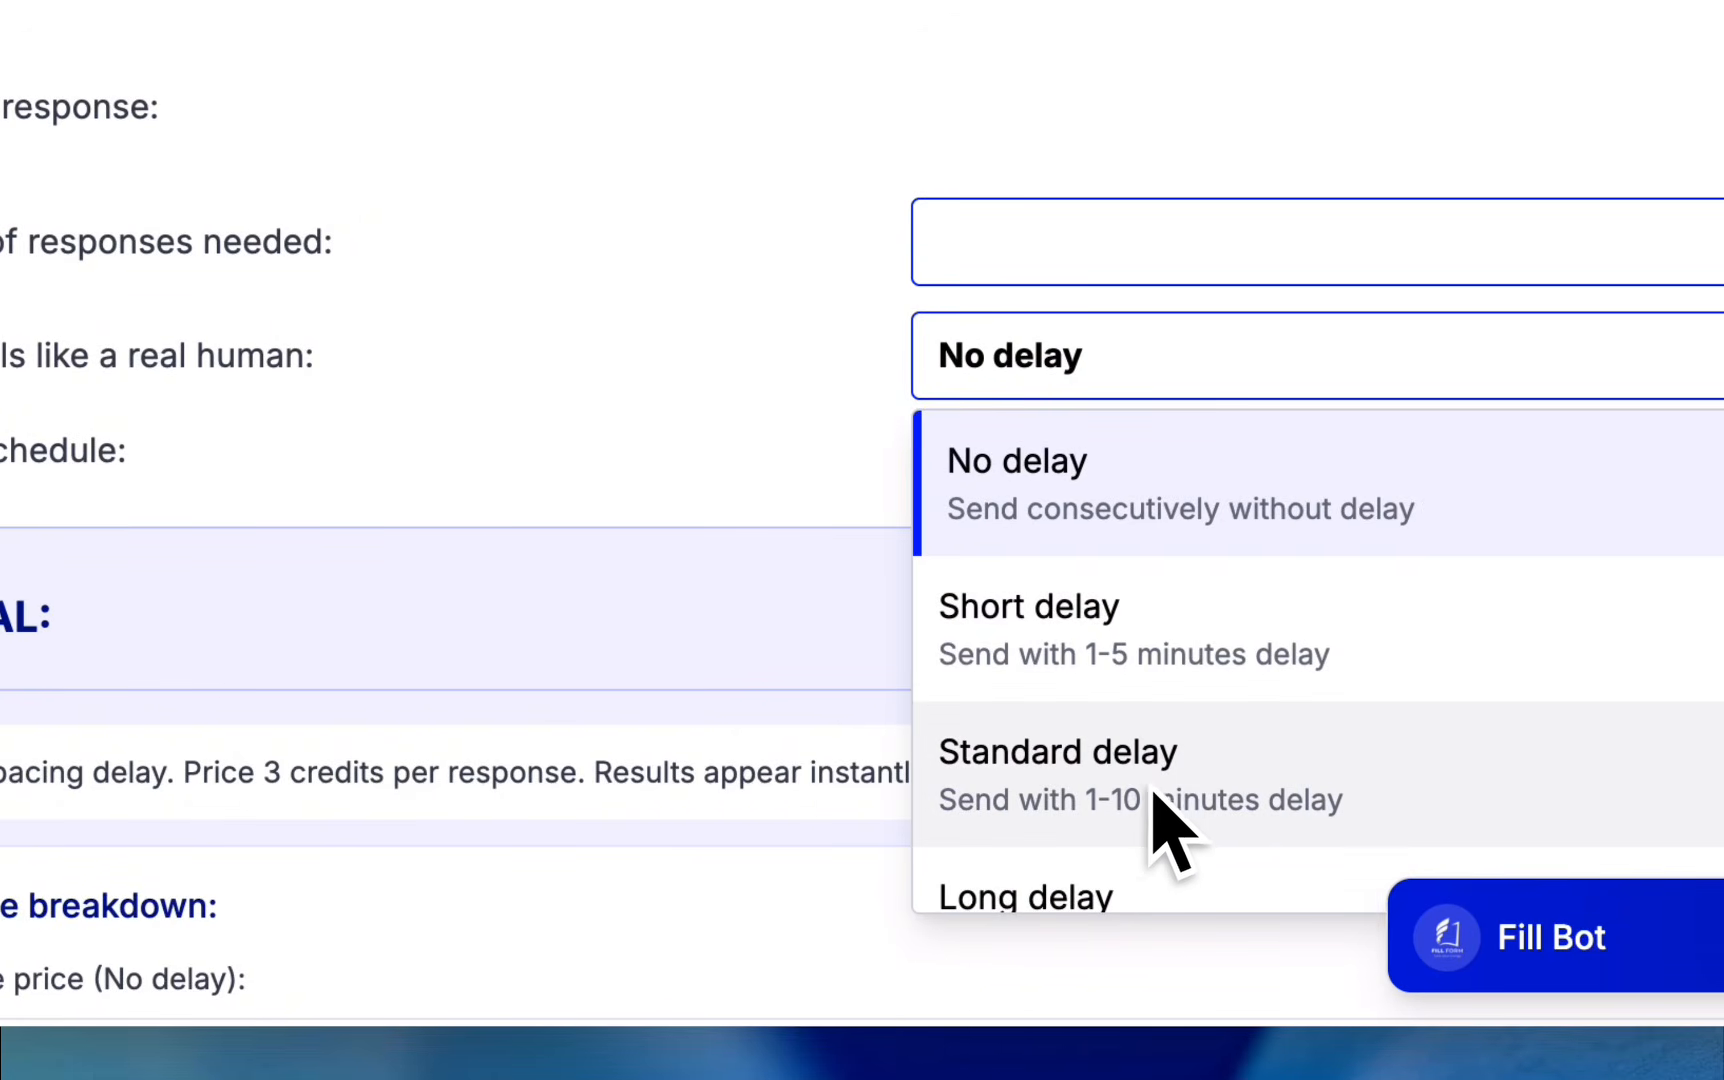
click(840, 415)
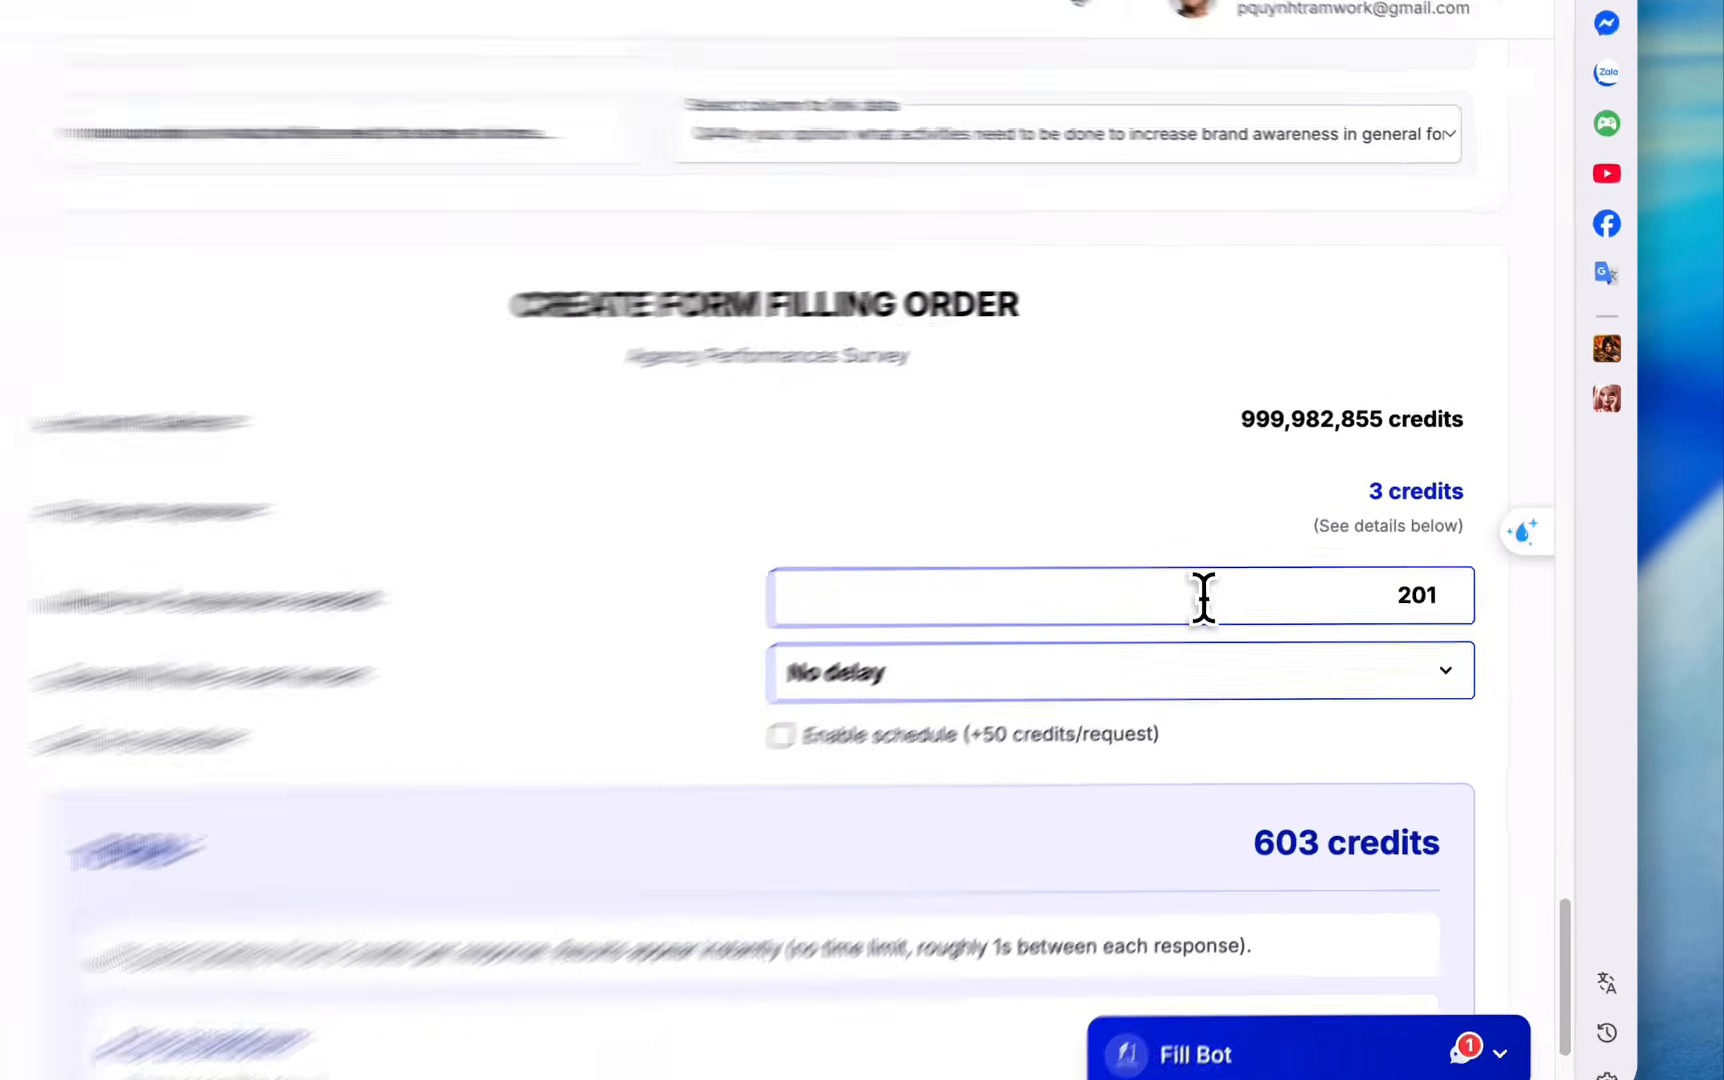
drag(1403, 634, 1597, 636)
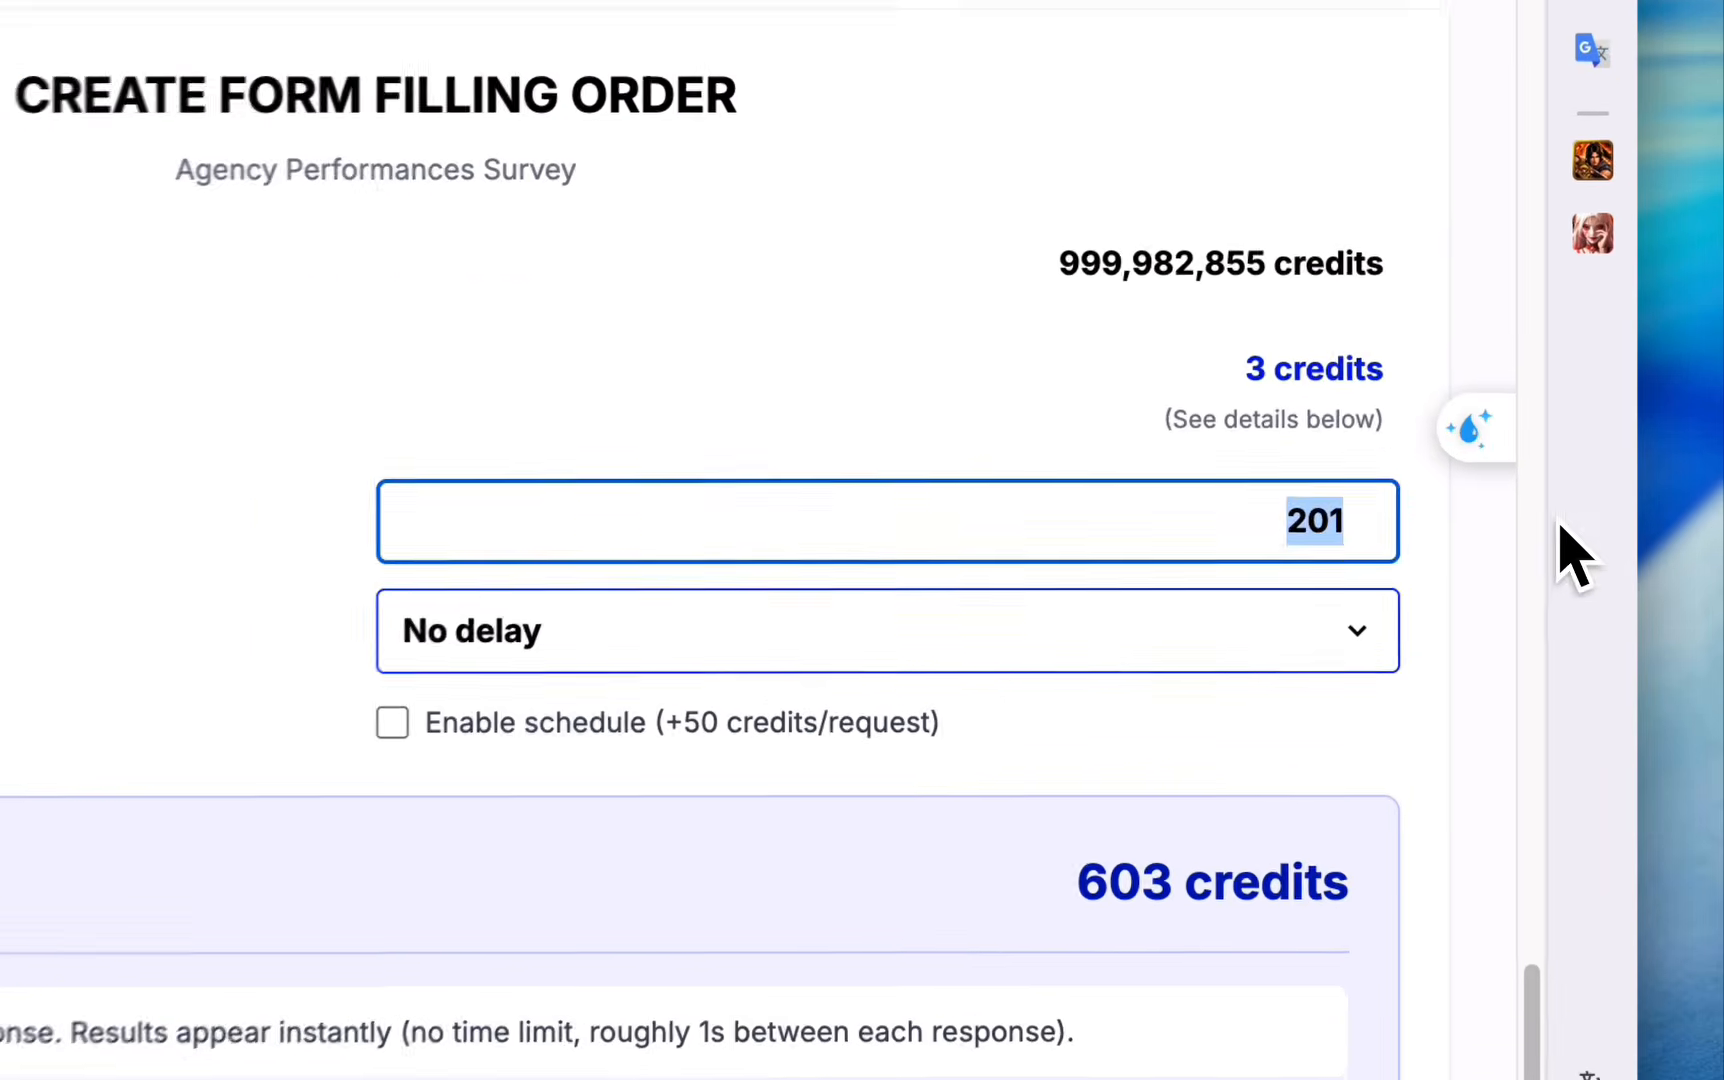
click(1461, 592)
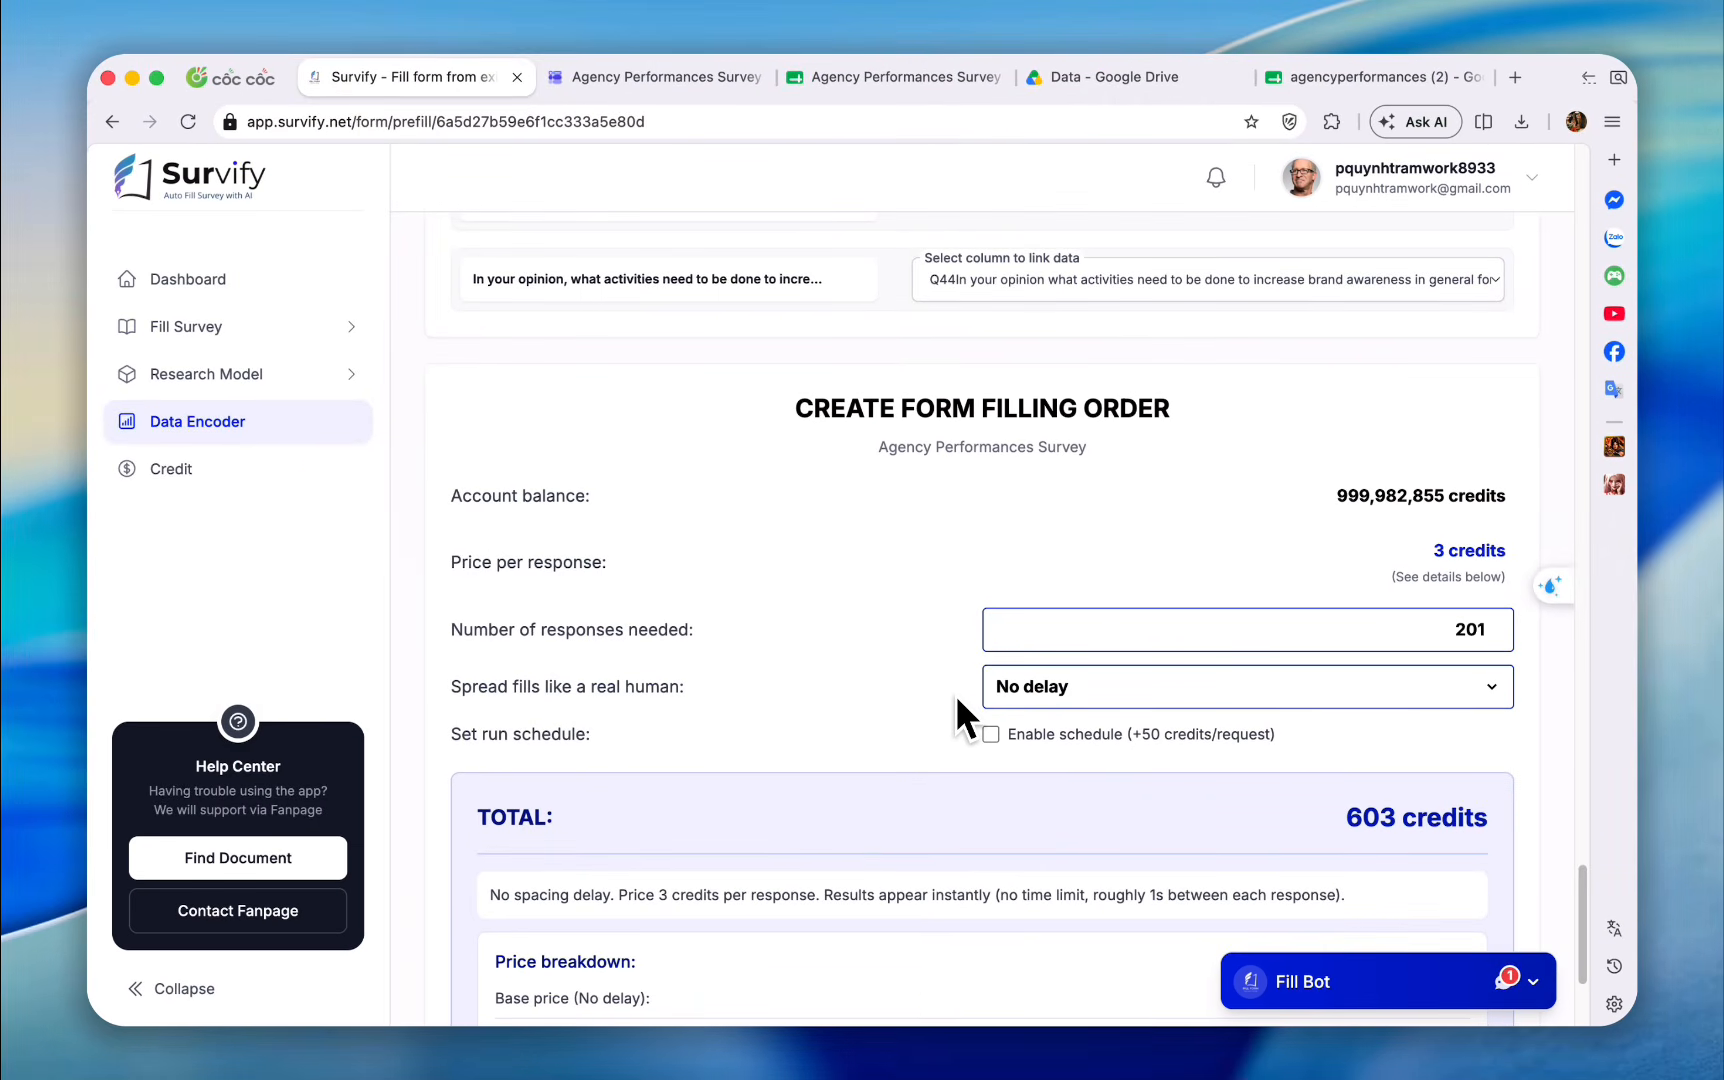
scroll(957, 698, down, 3)
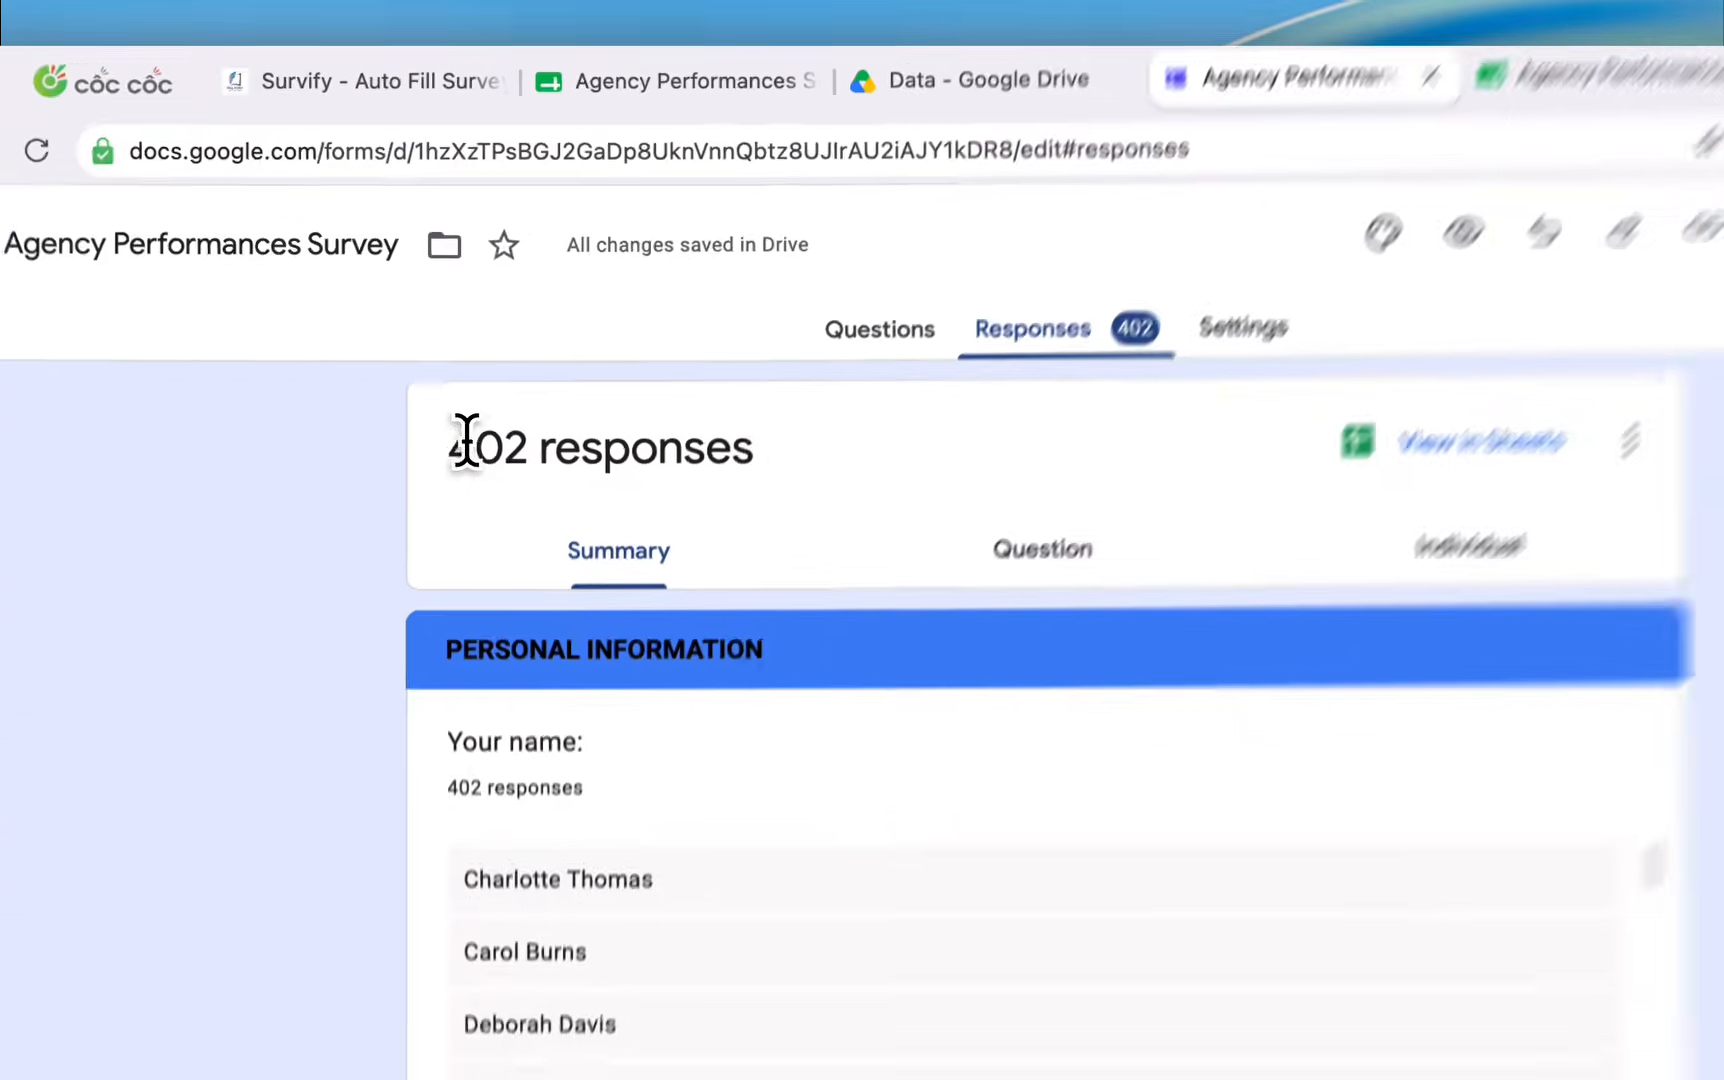
Check the total number of submitted responses in the Agency Performances Survey form's response summary.
drag(452, 312, 636, 312)
drag(809, 541, 816, 541)
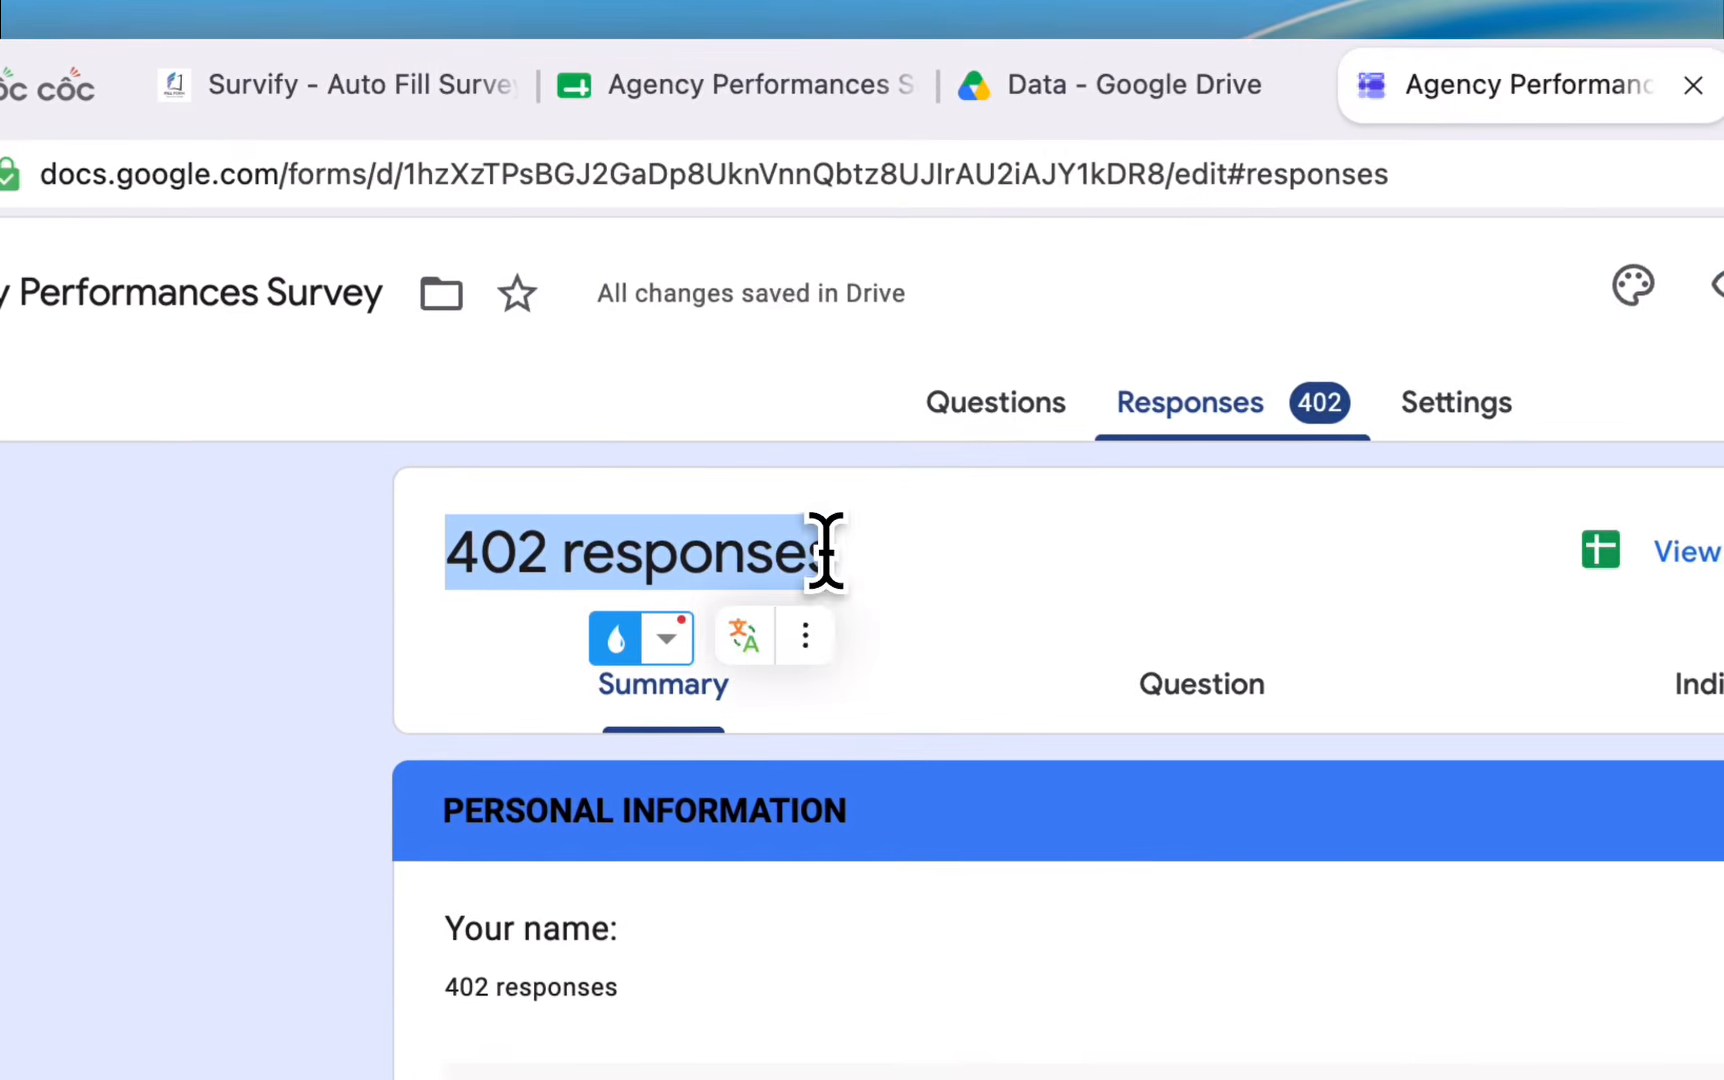
click(902, 563)
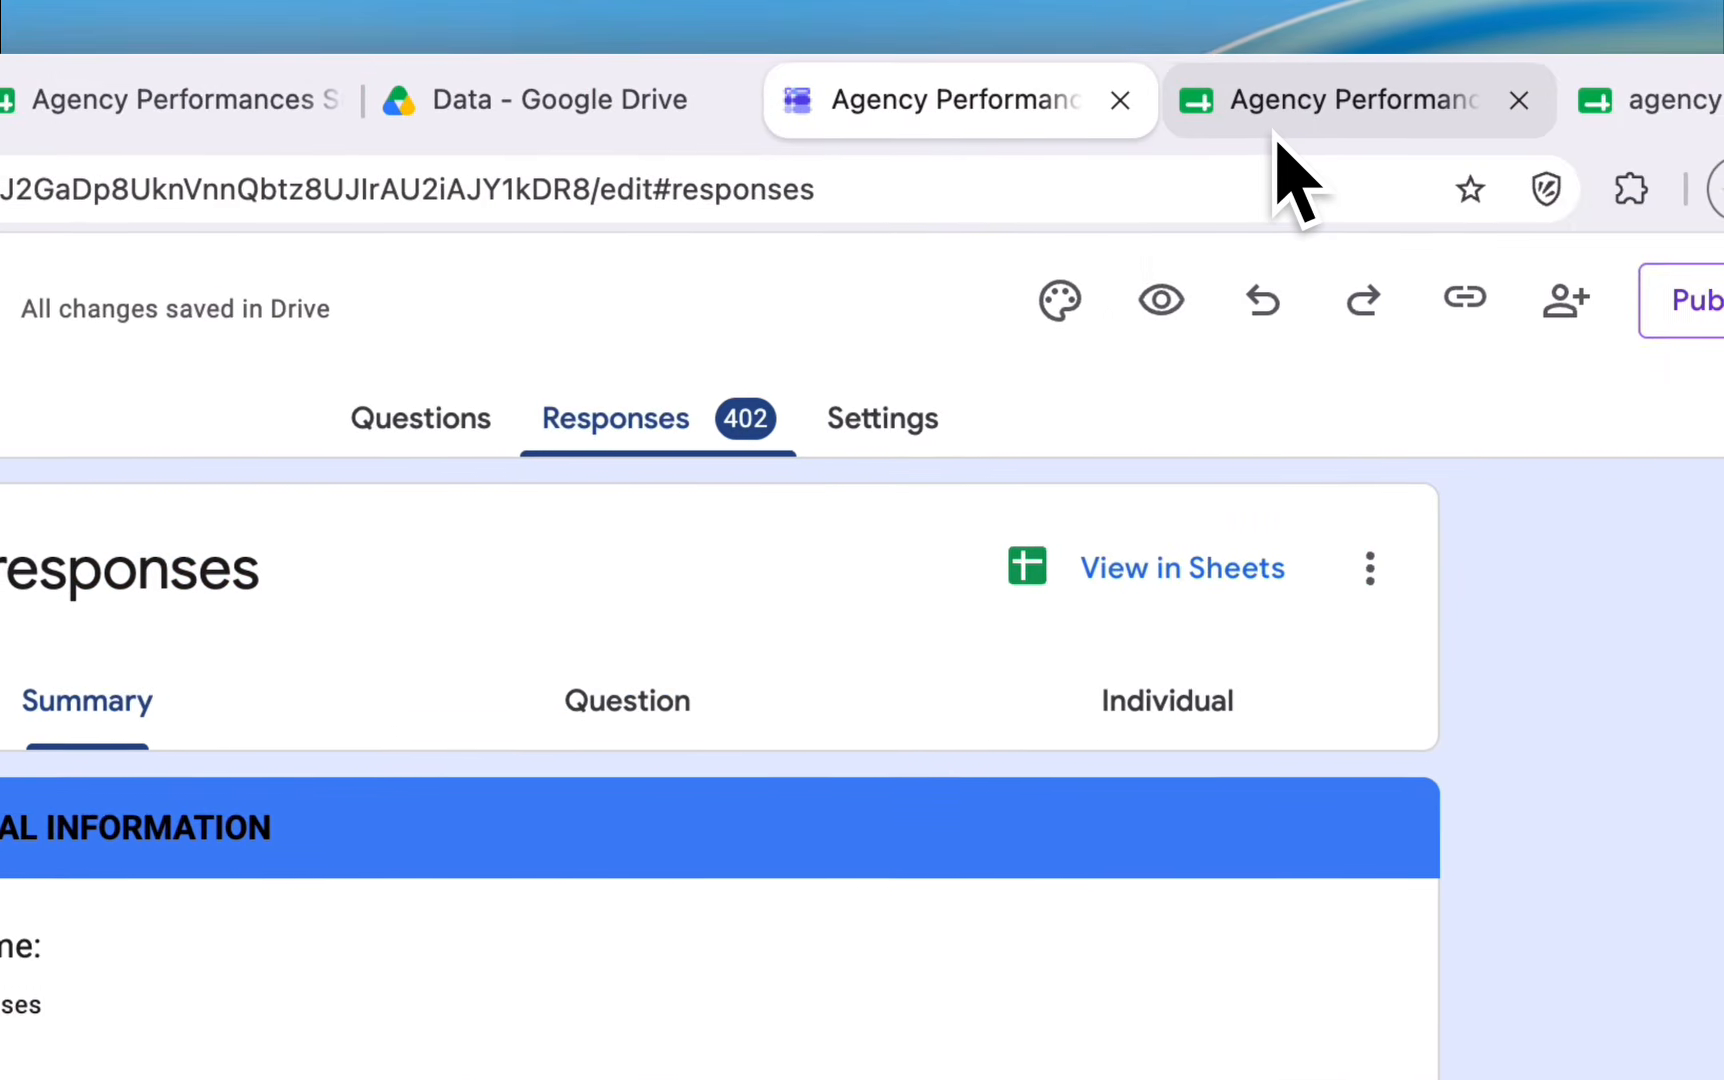
Switch to the agencyperformances (2) sheet and check the first record's Q8 answer and its cells from Q9 onward.
click(1330, 132)
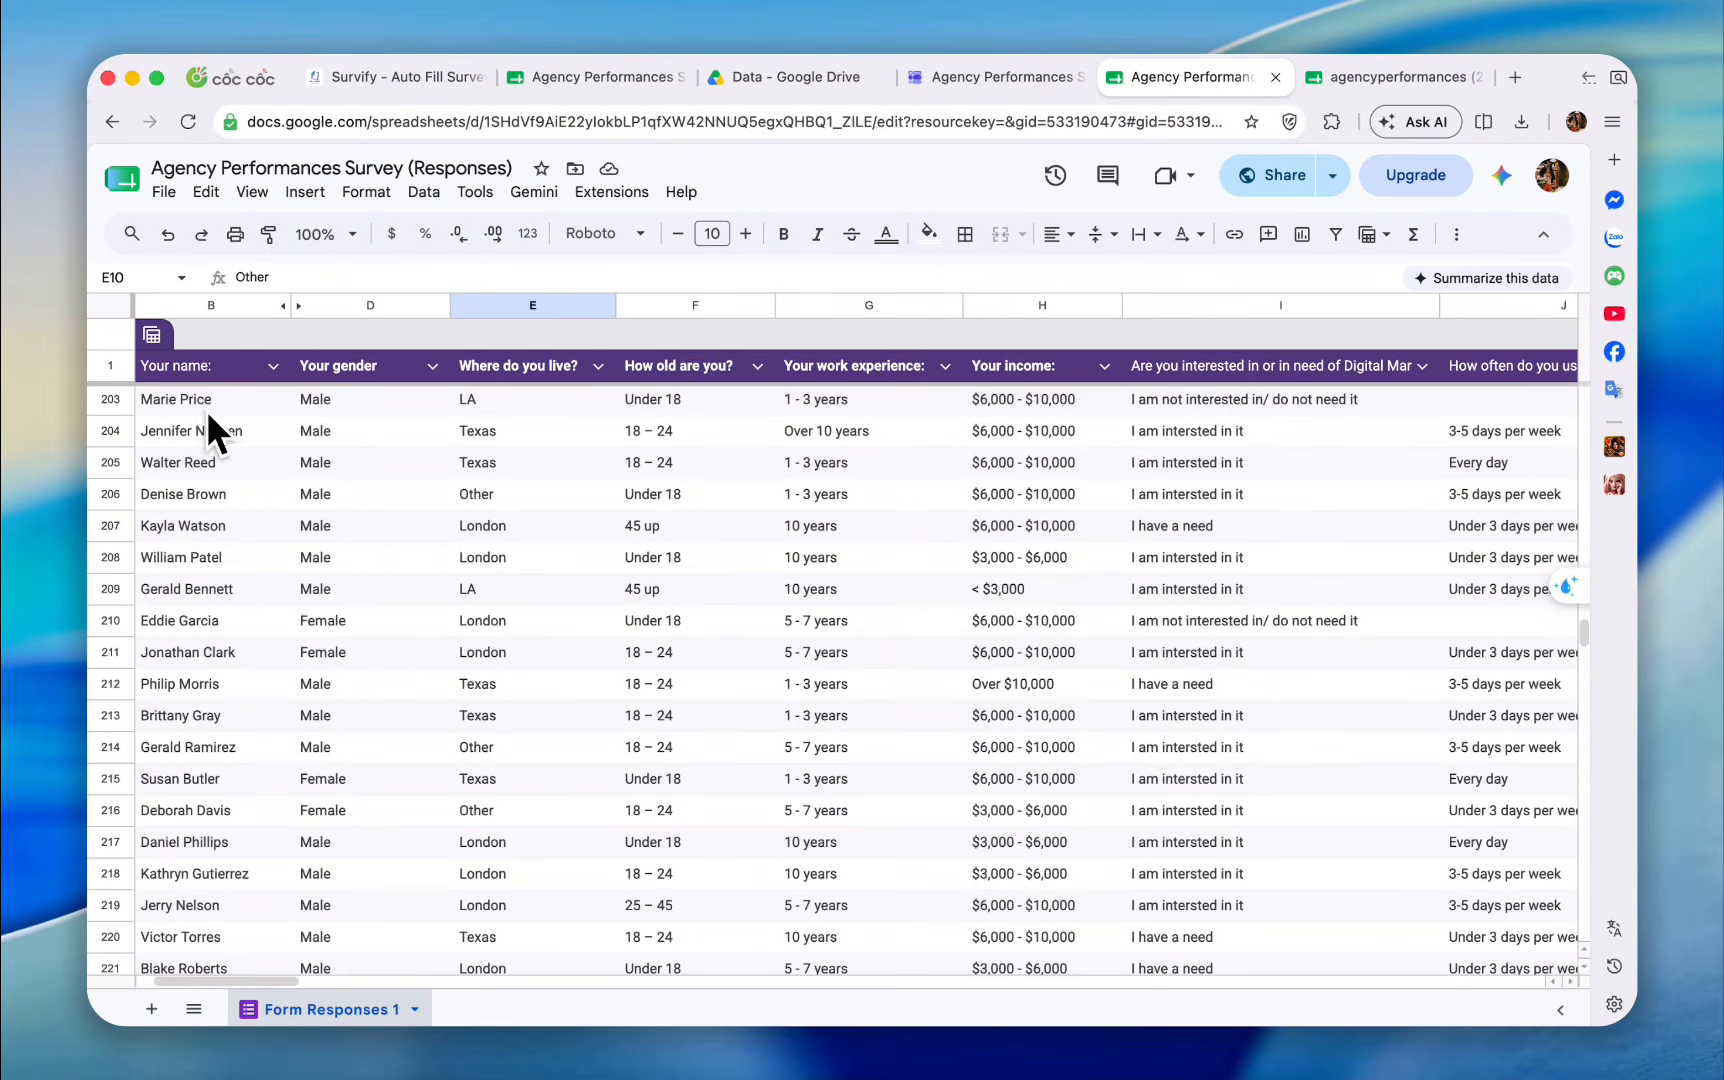
key(ctrl+Tab)
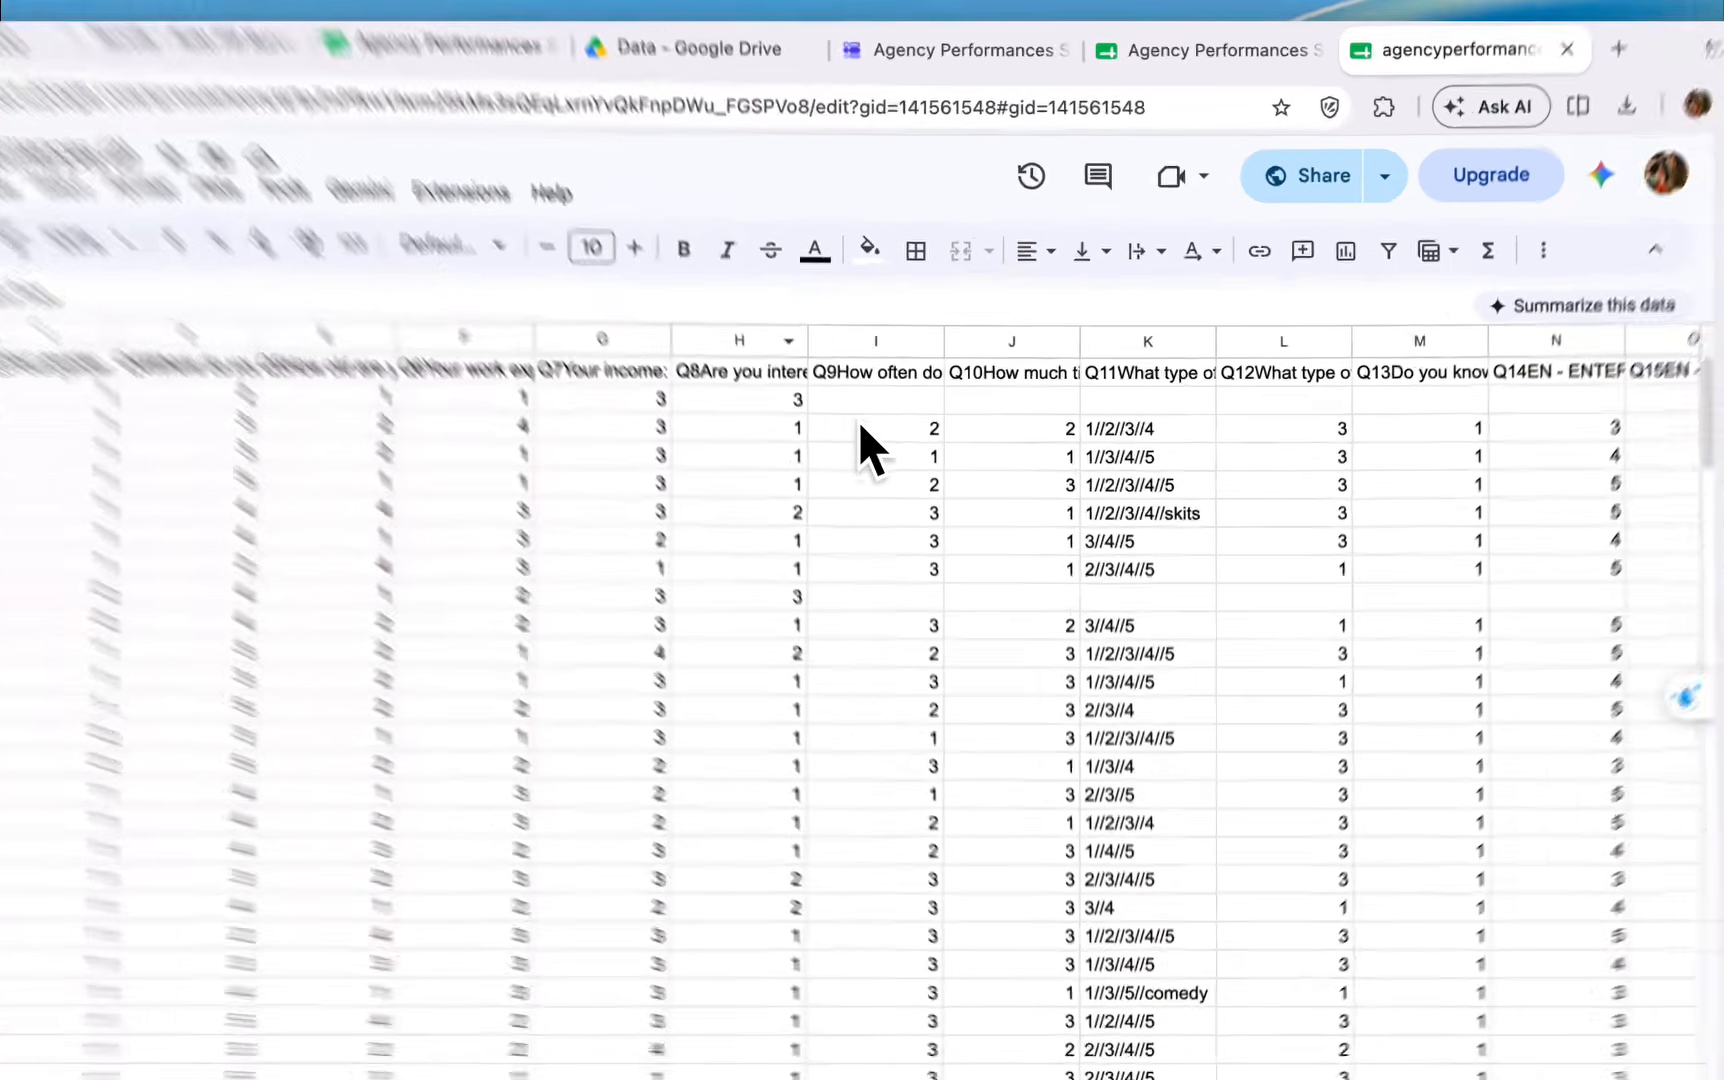
click(810, 357)
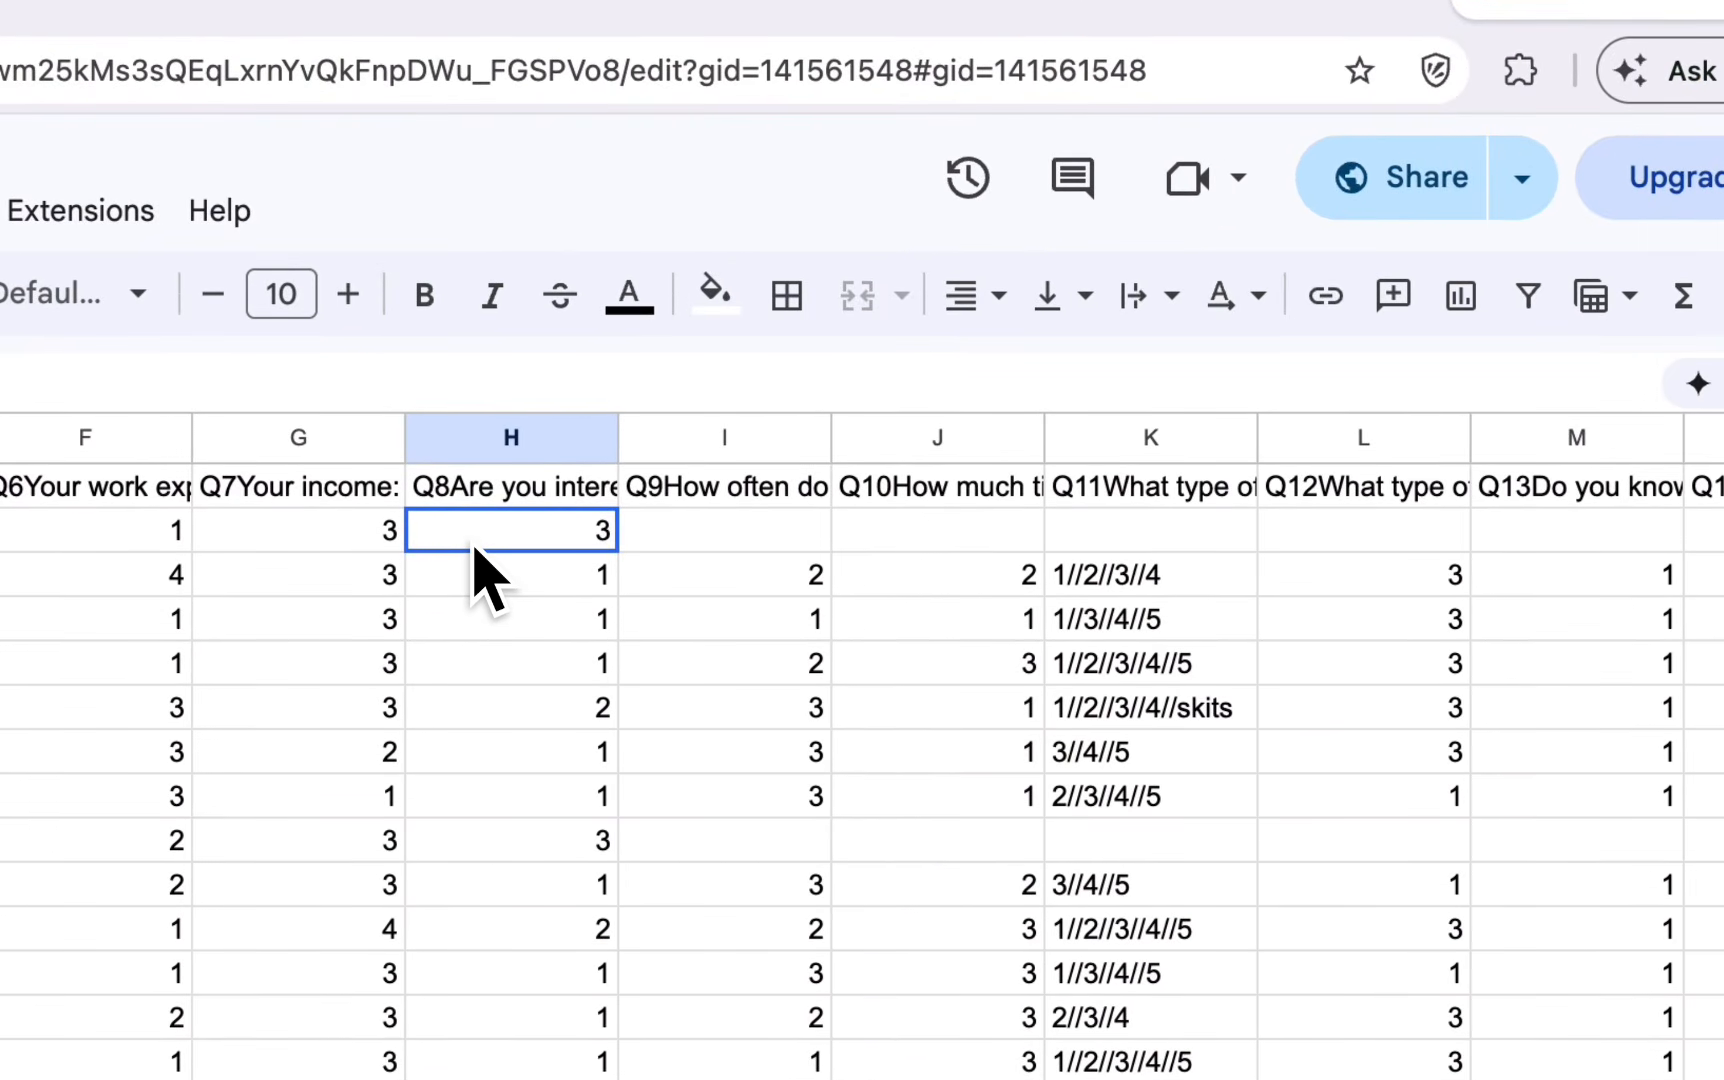
drag(683, 548, 1723, 550)
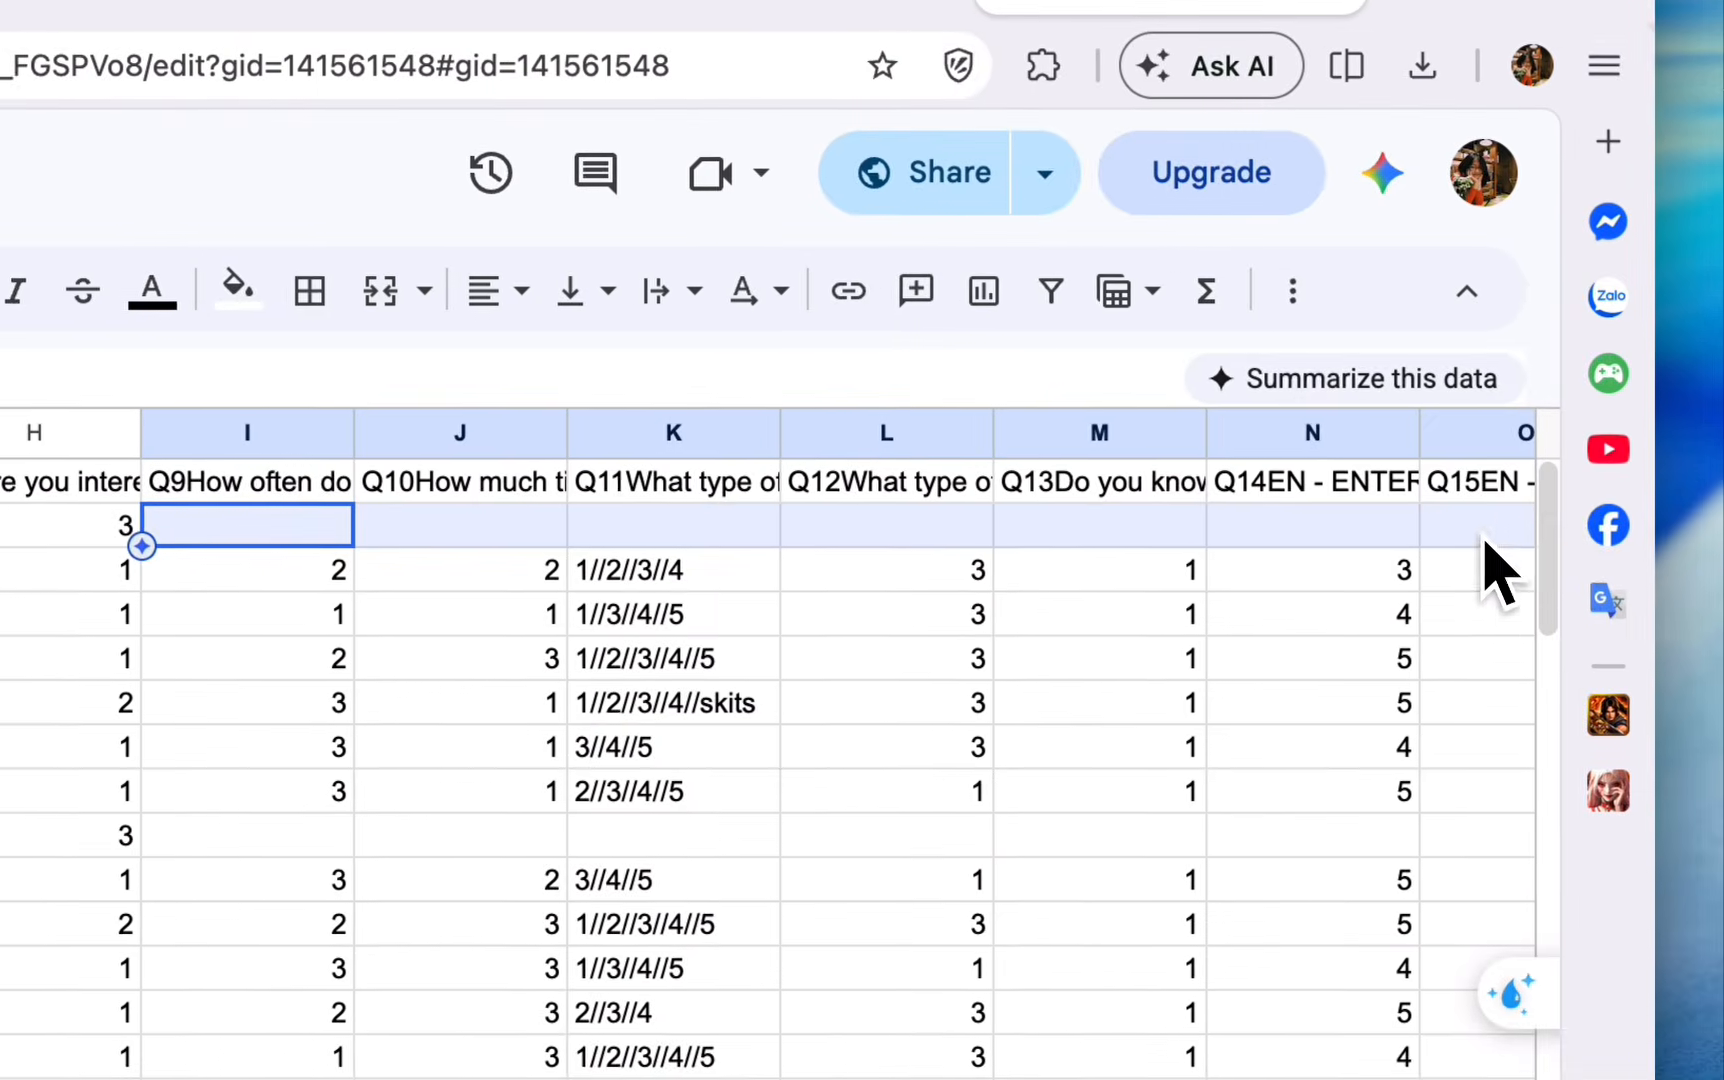
click(685, 611)
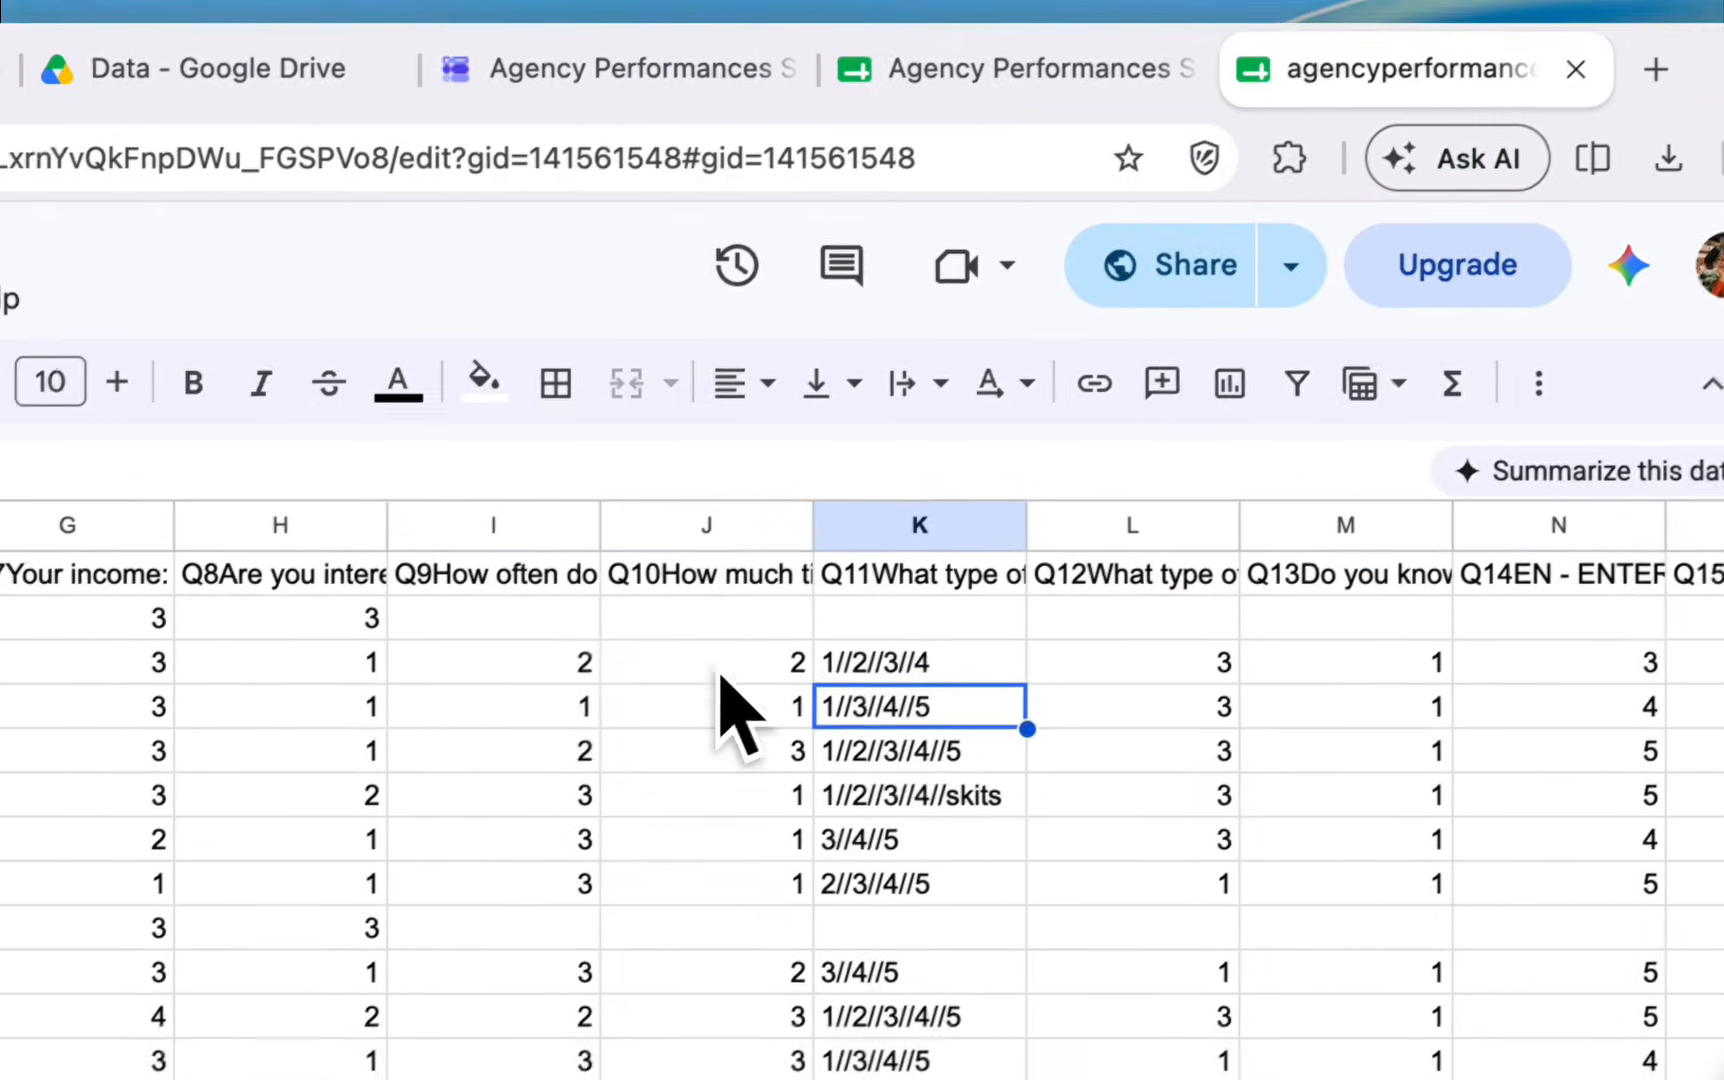
click(325, 538)
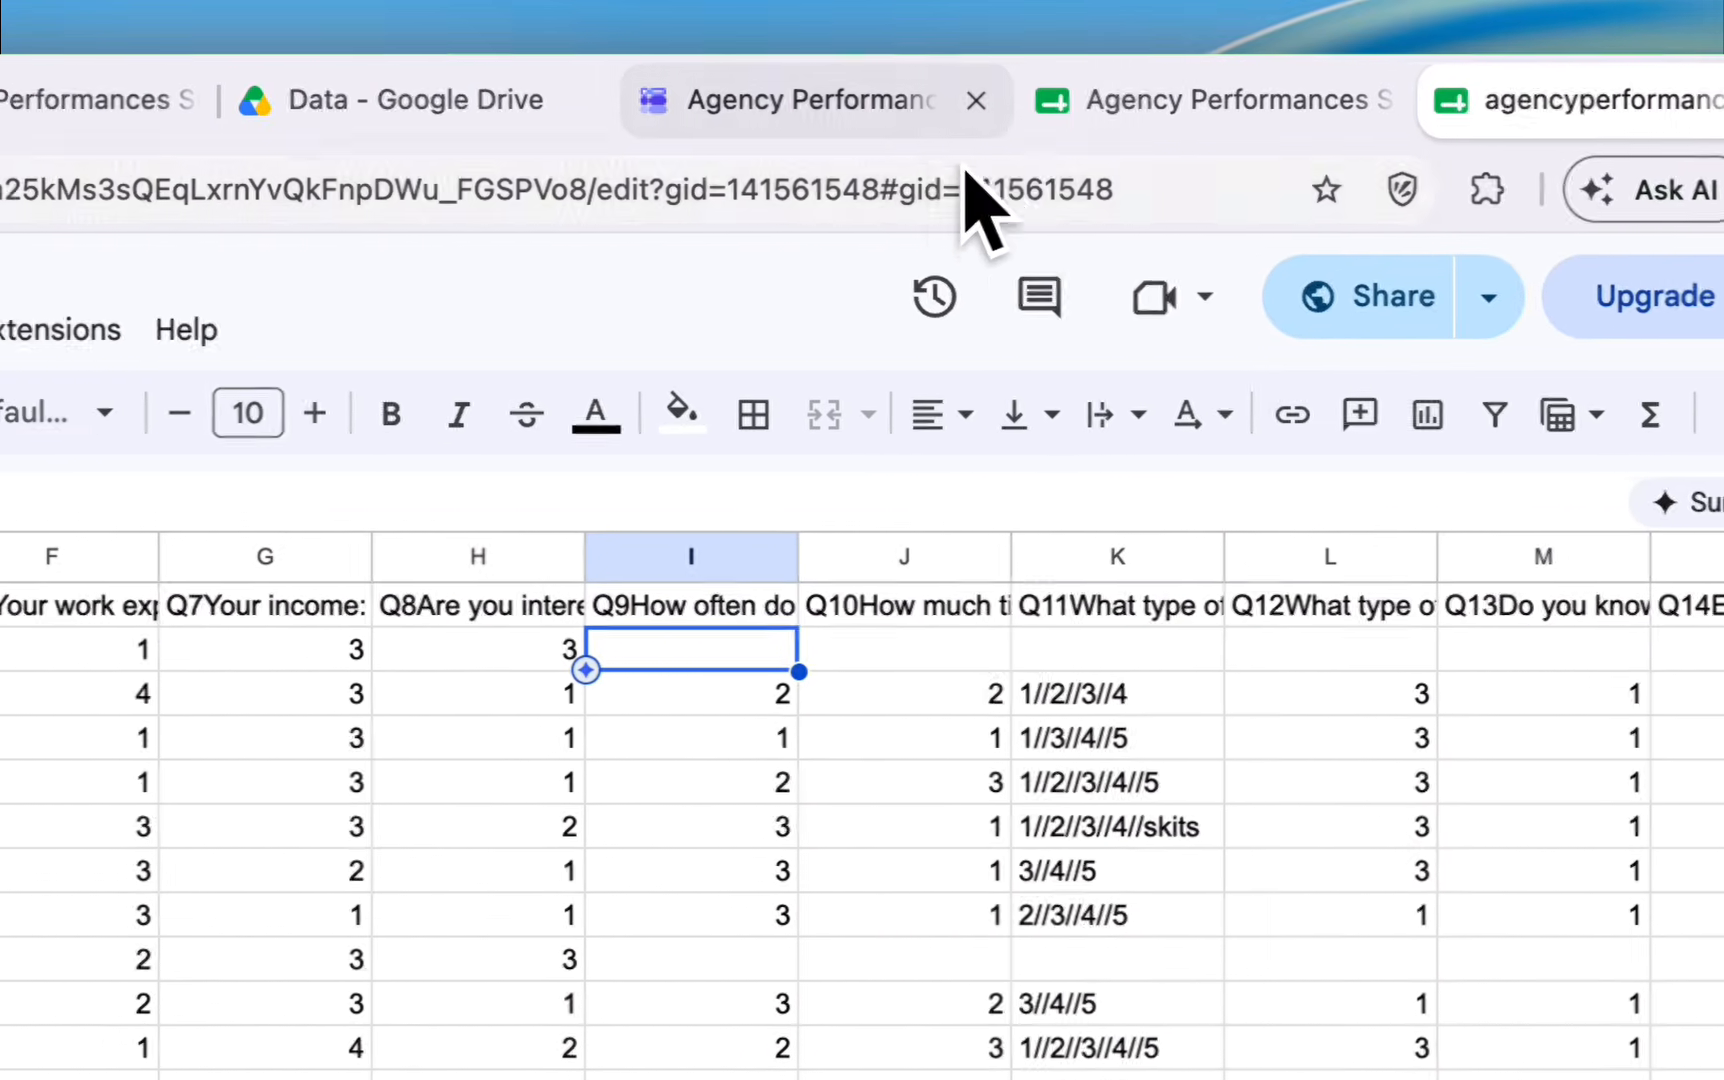
Check the matching record in row 203 of the Agency Performances Survey (Responses) sheet, from the name through columns I to Q.
click(1222, 105)
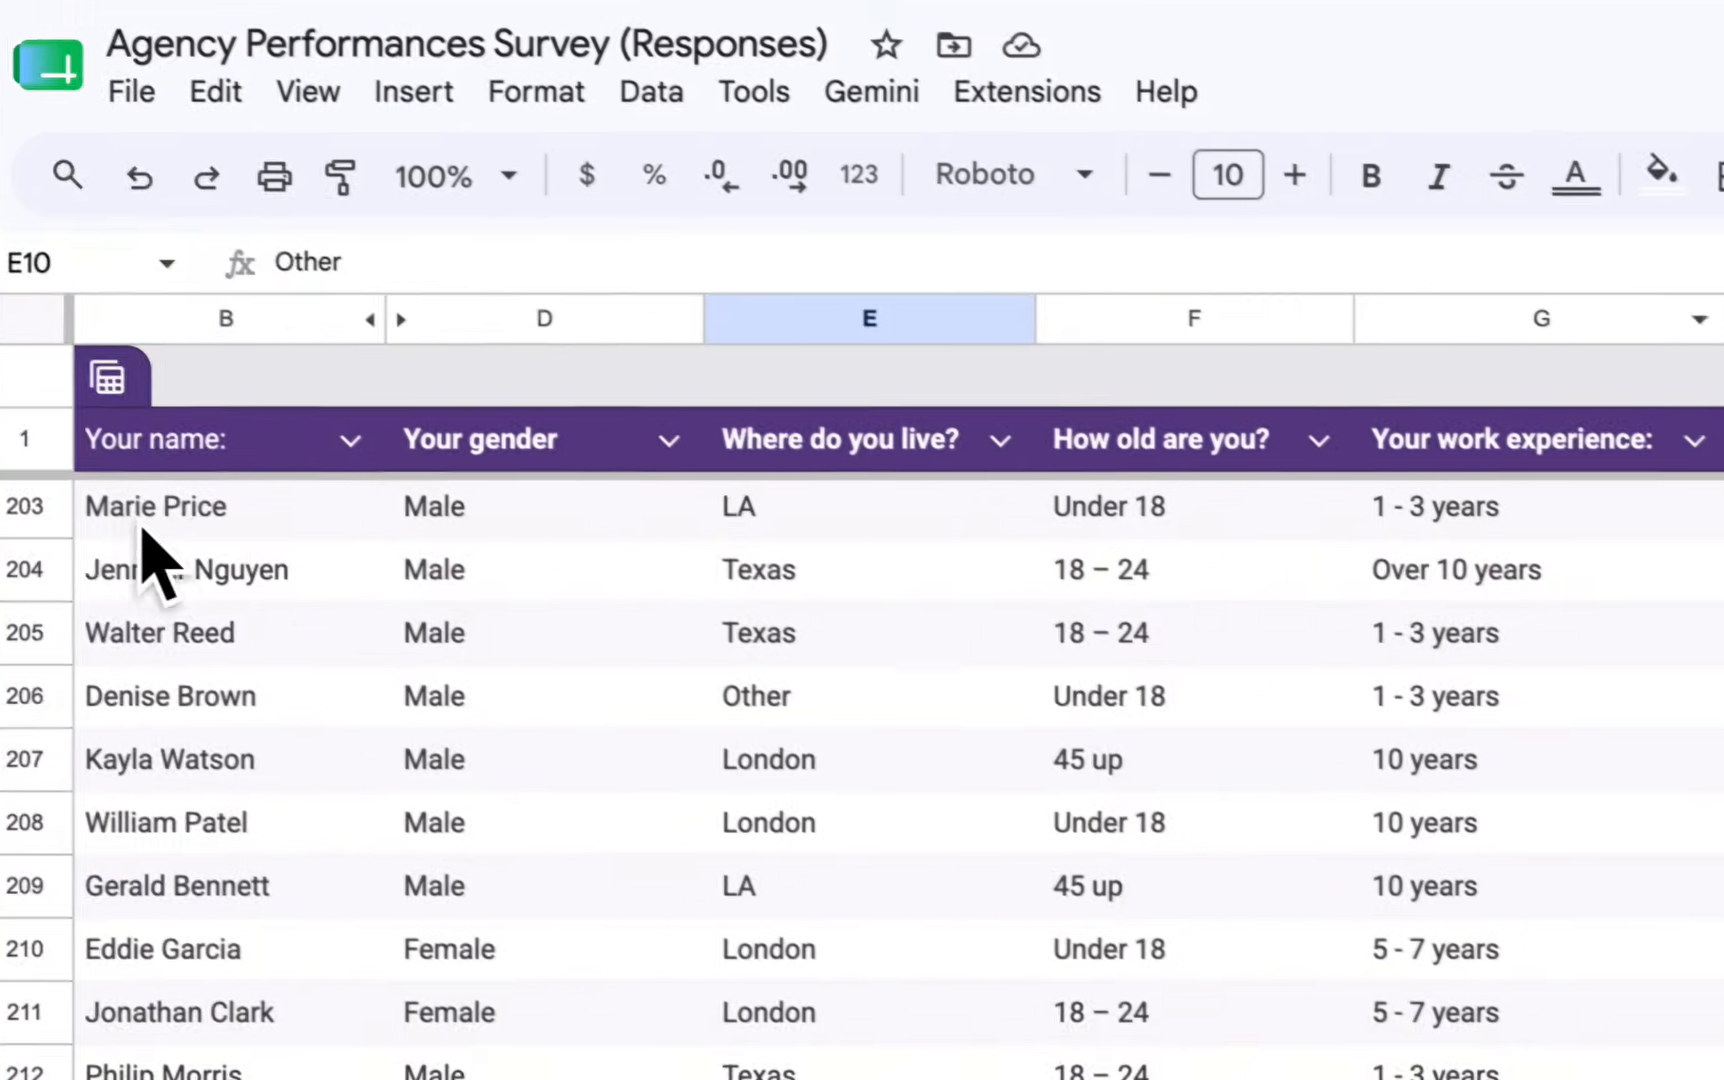
click(146, 557)
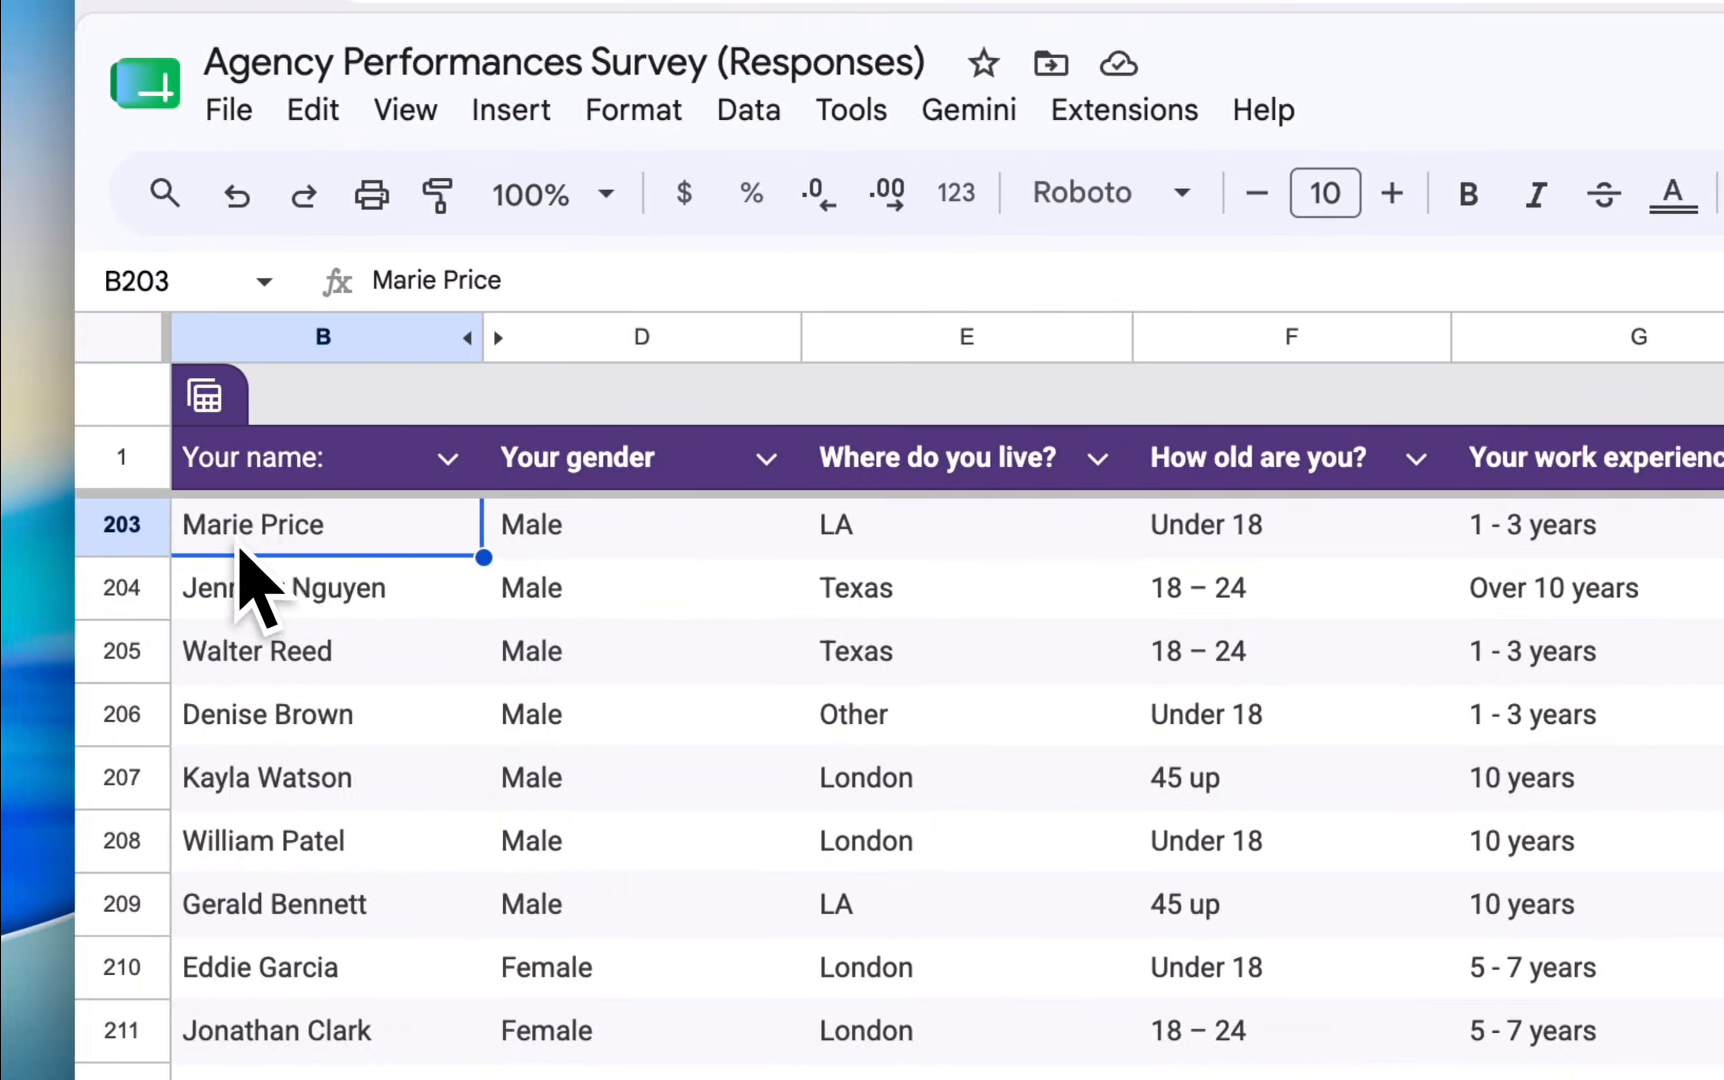
click(1374, 543)
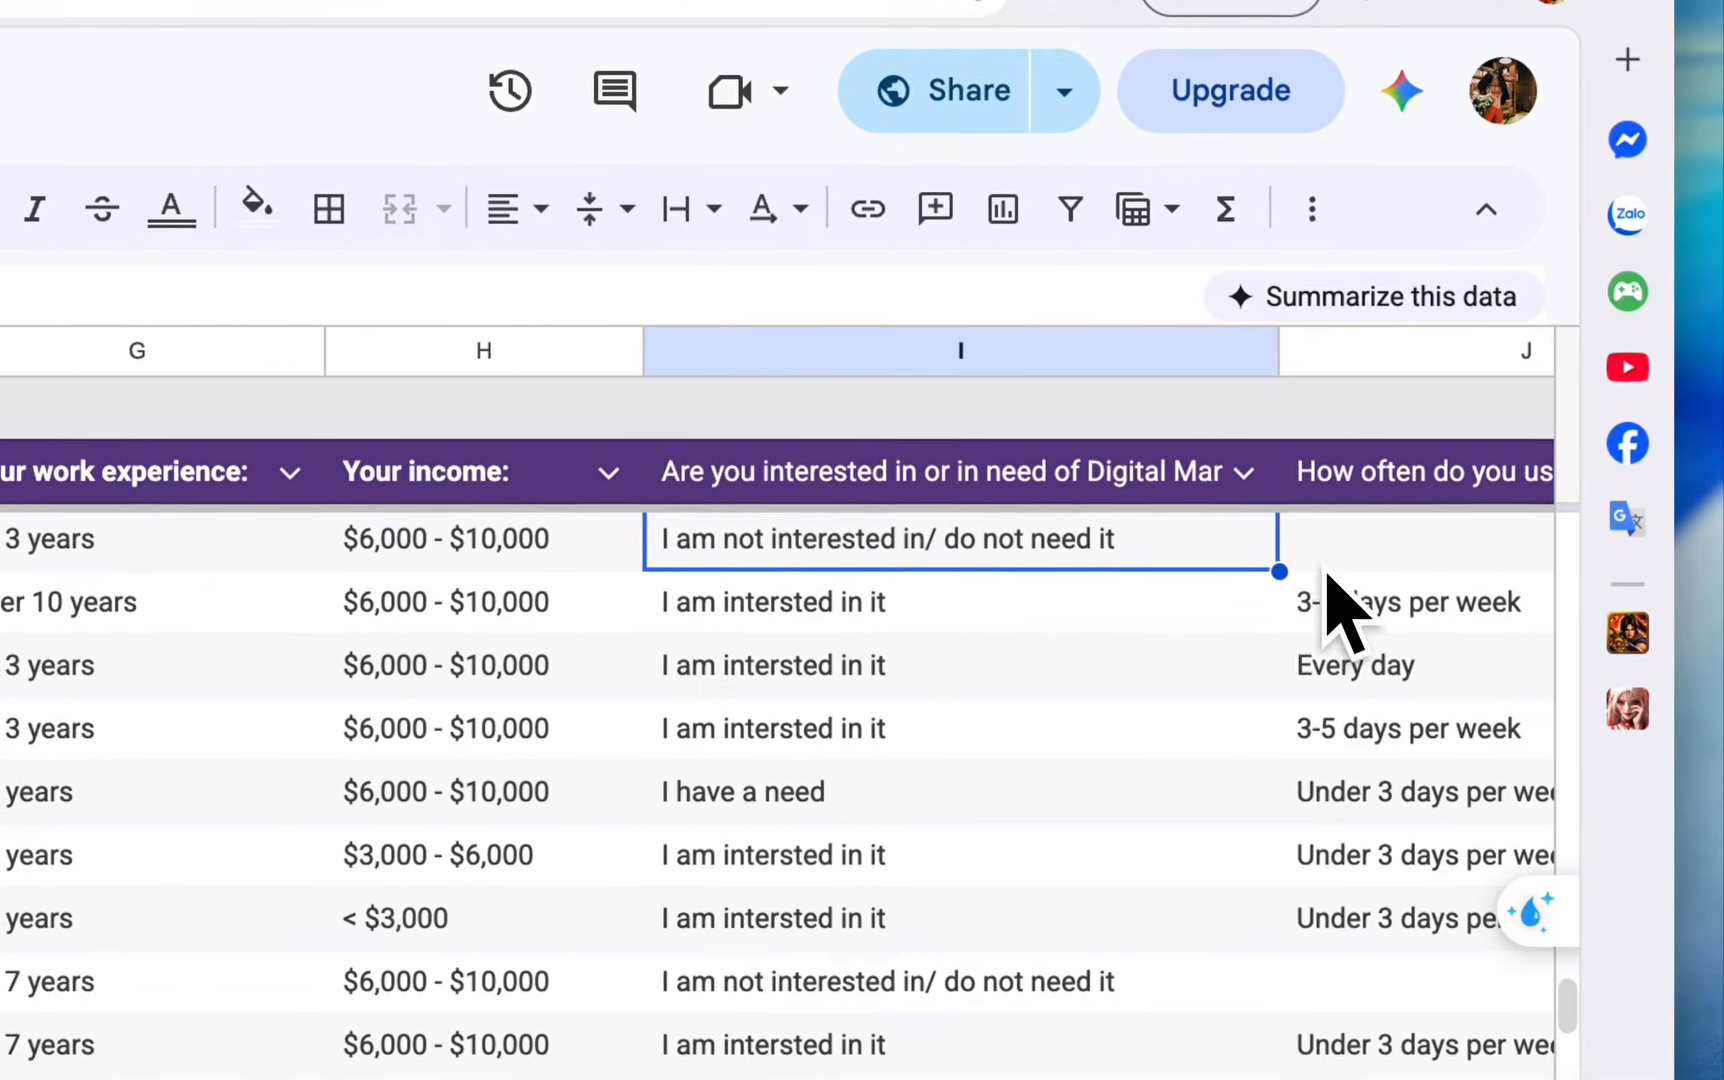
click(1340, 555)
drag(1527, 565, 1432, 577)
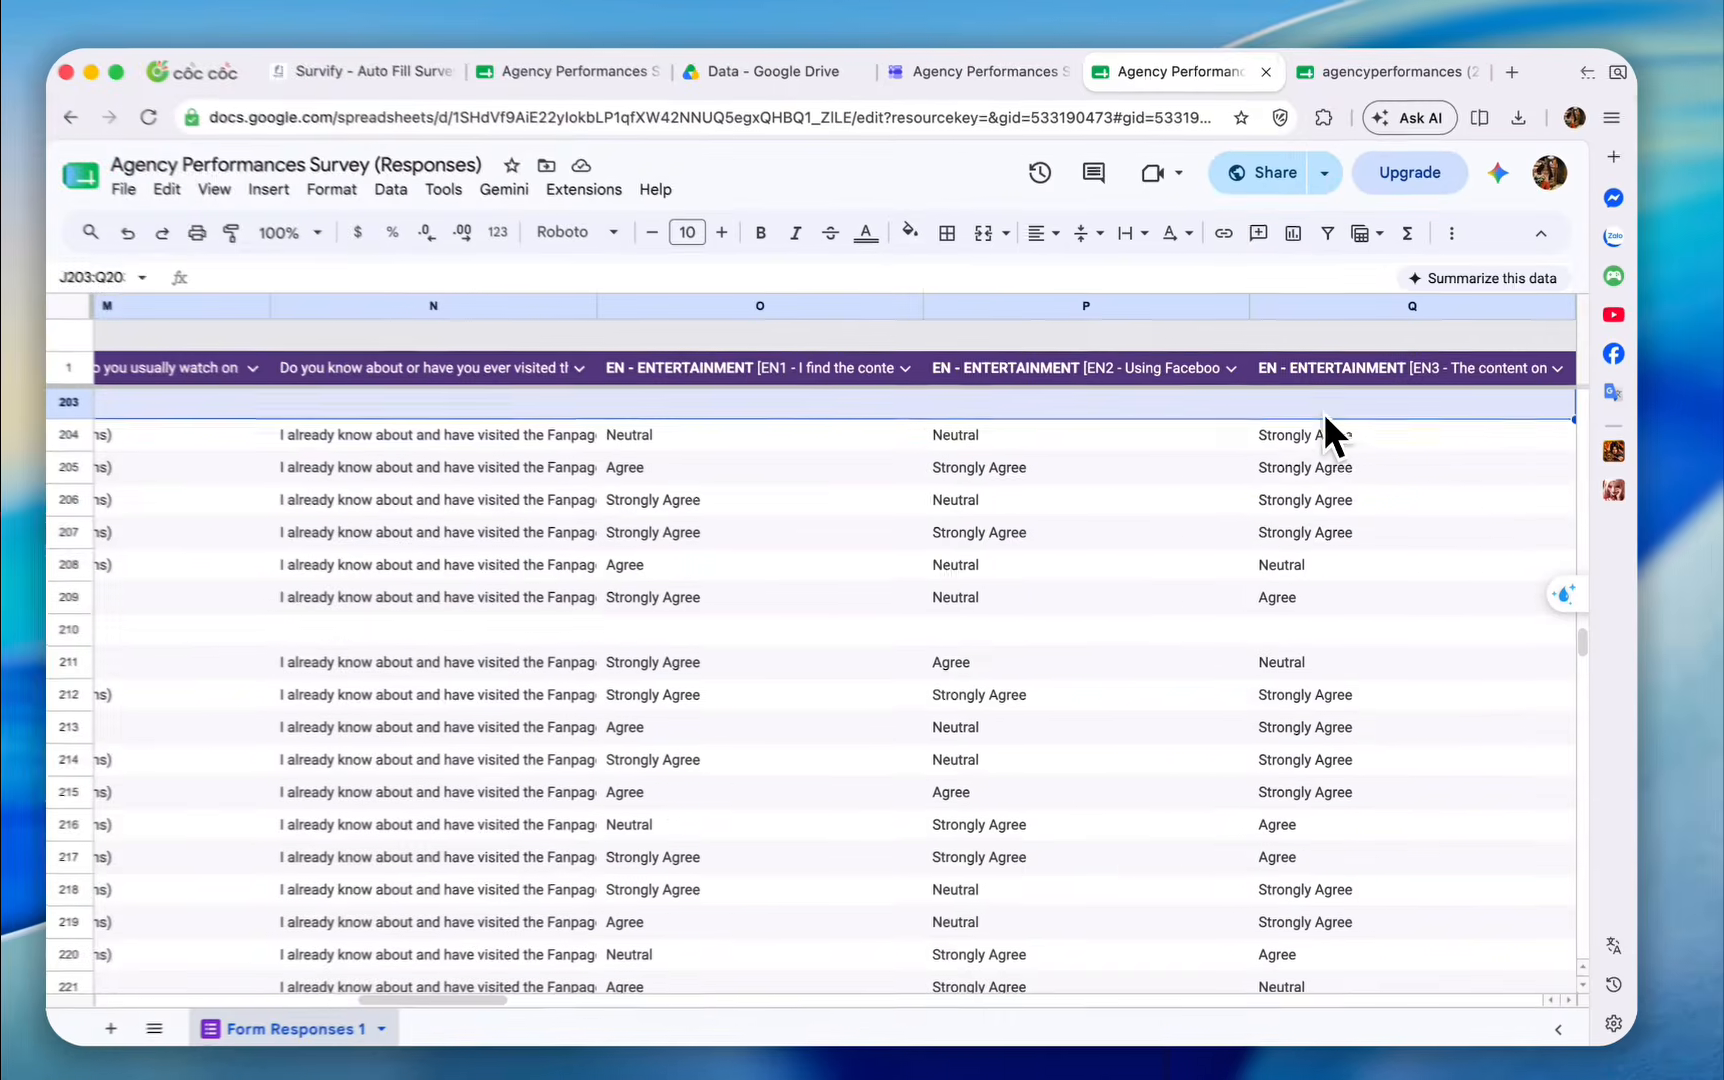
scroll(997, 462, left, 10)
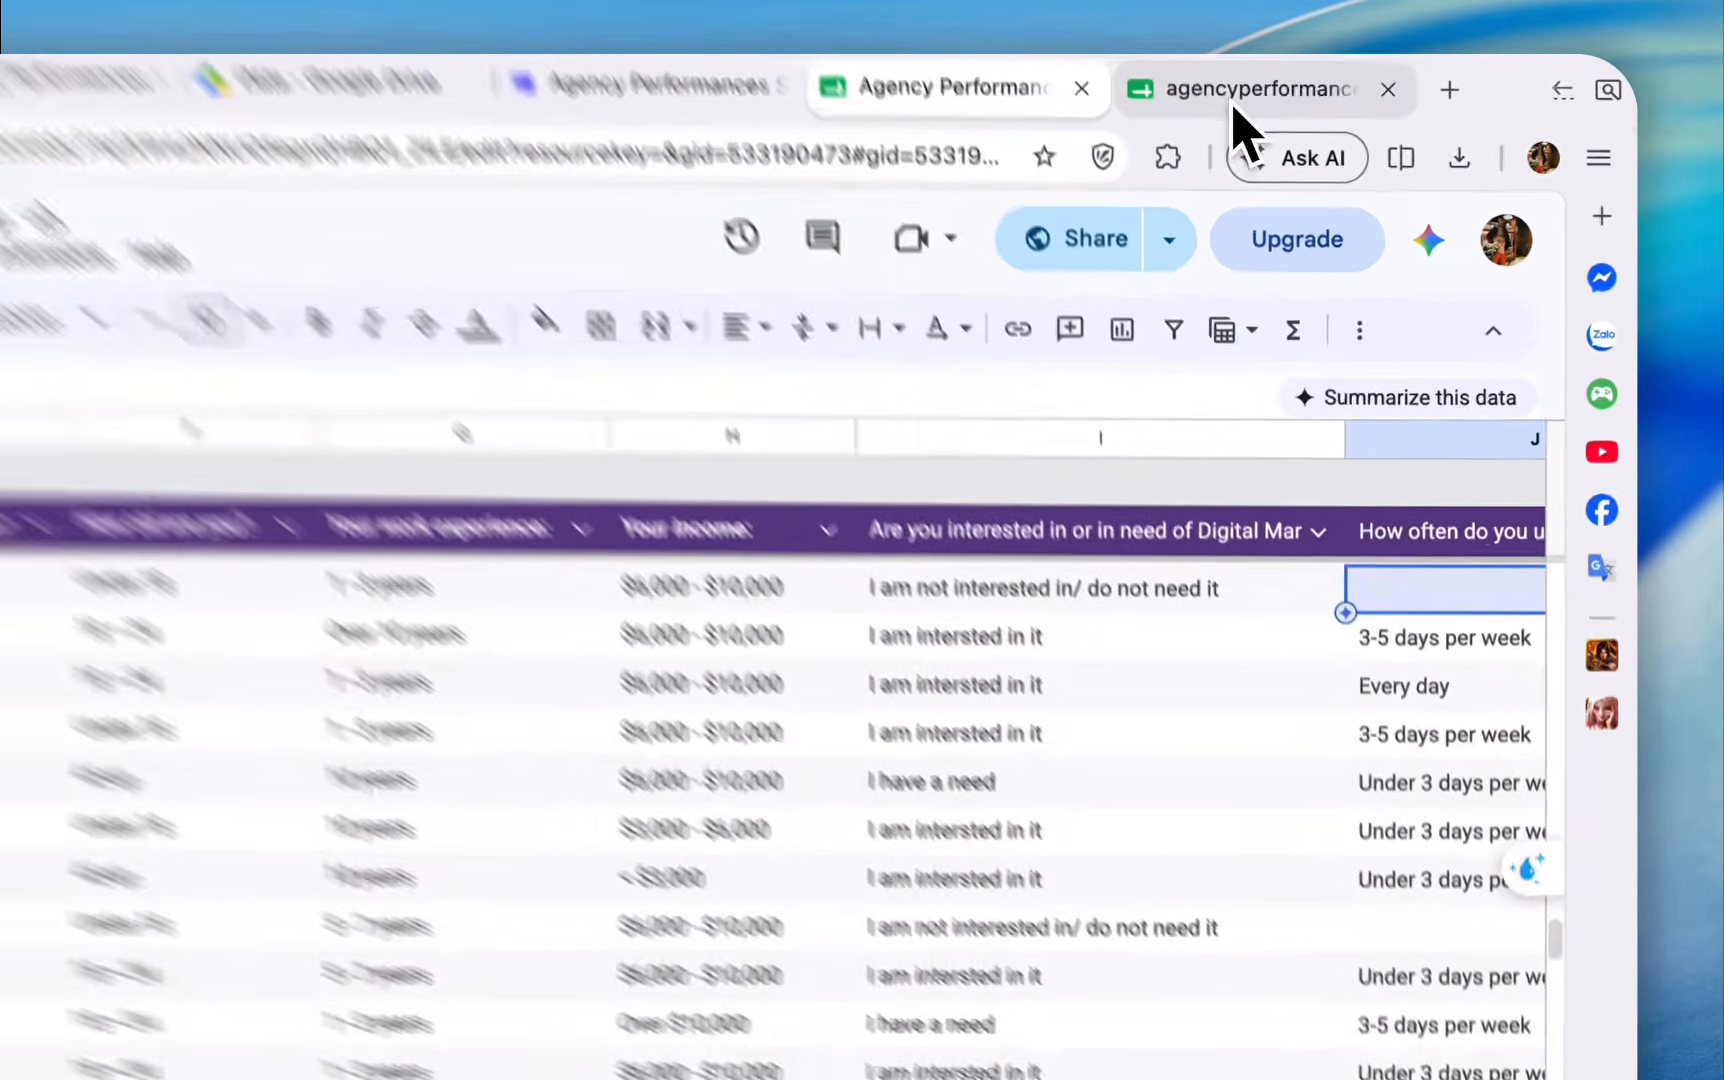
Compare the "skits" answer in K6 of agencyperformances (2) with the content-type answer in L207 of the Responses sheet.
click(1385, 78)
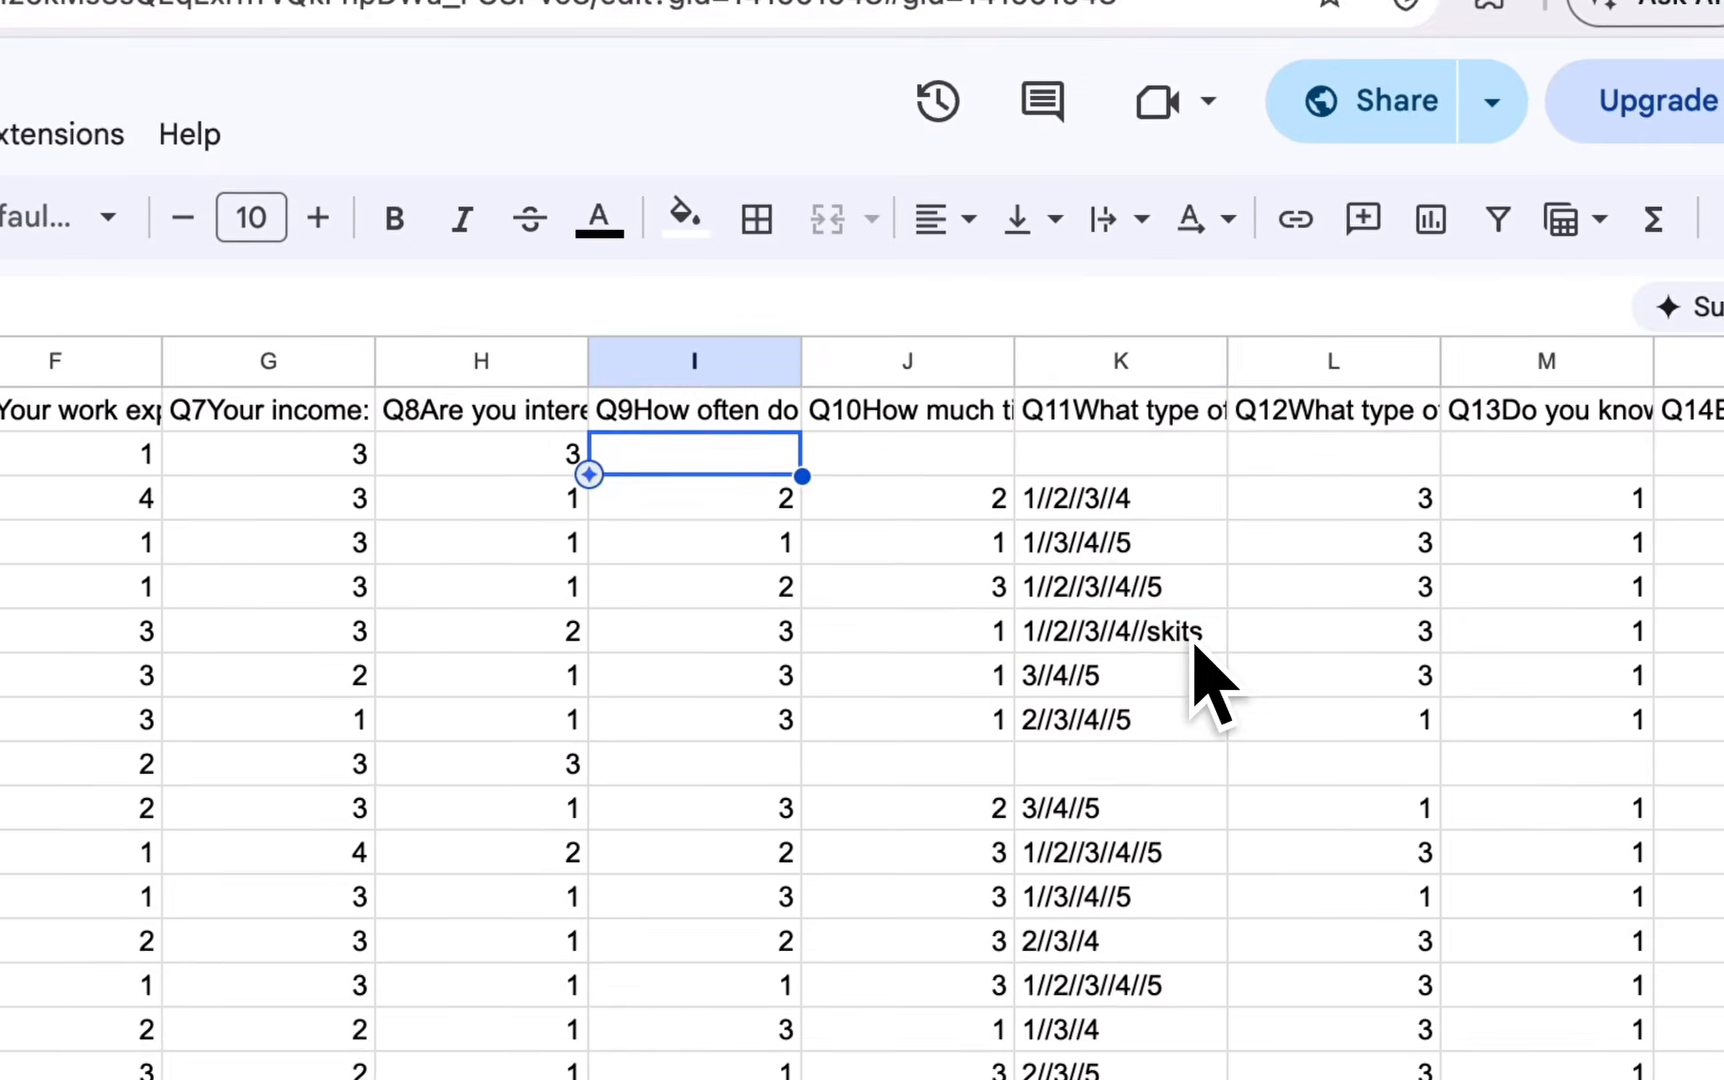
click(755, 818)
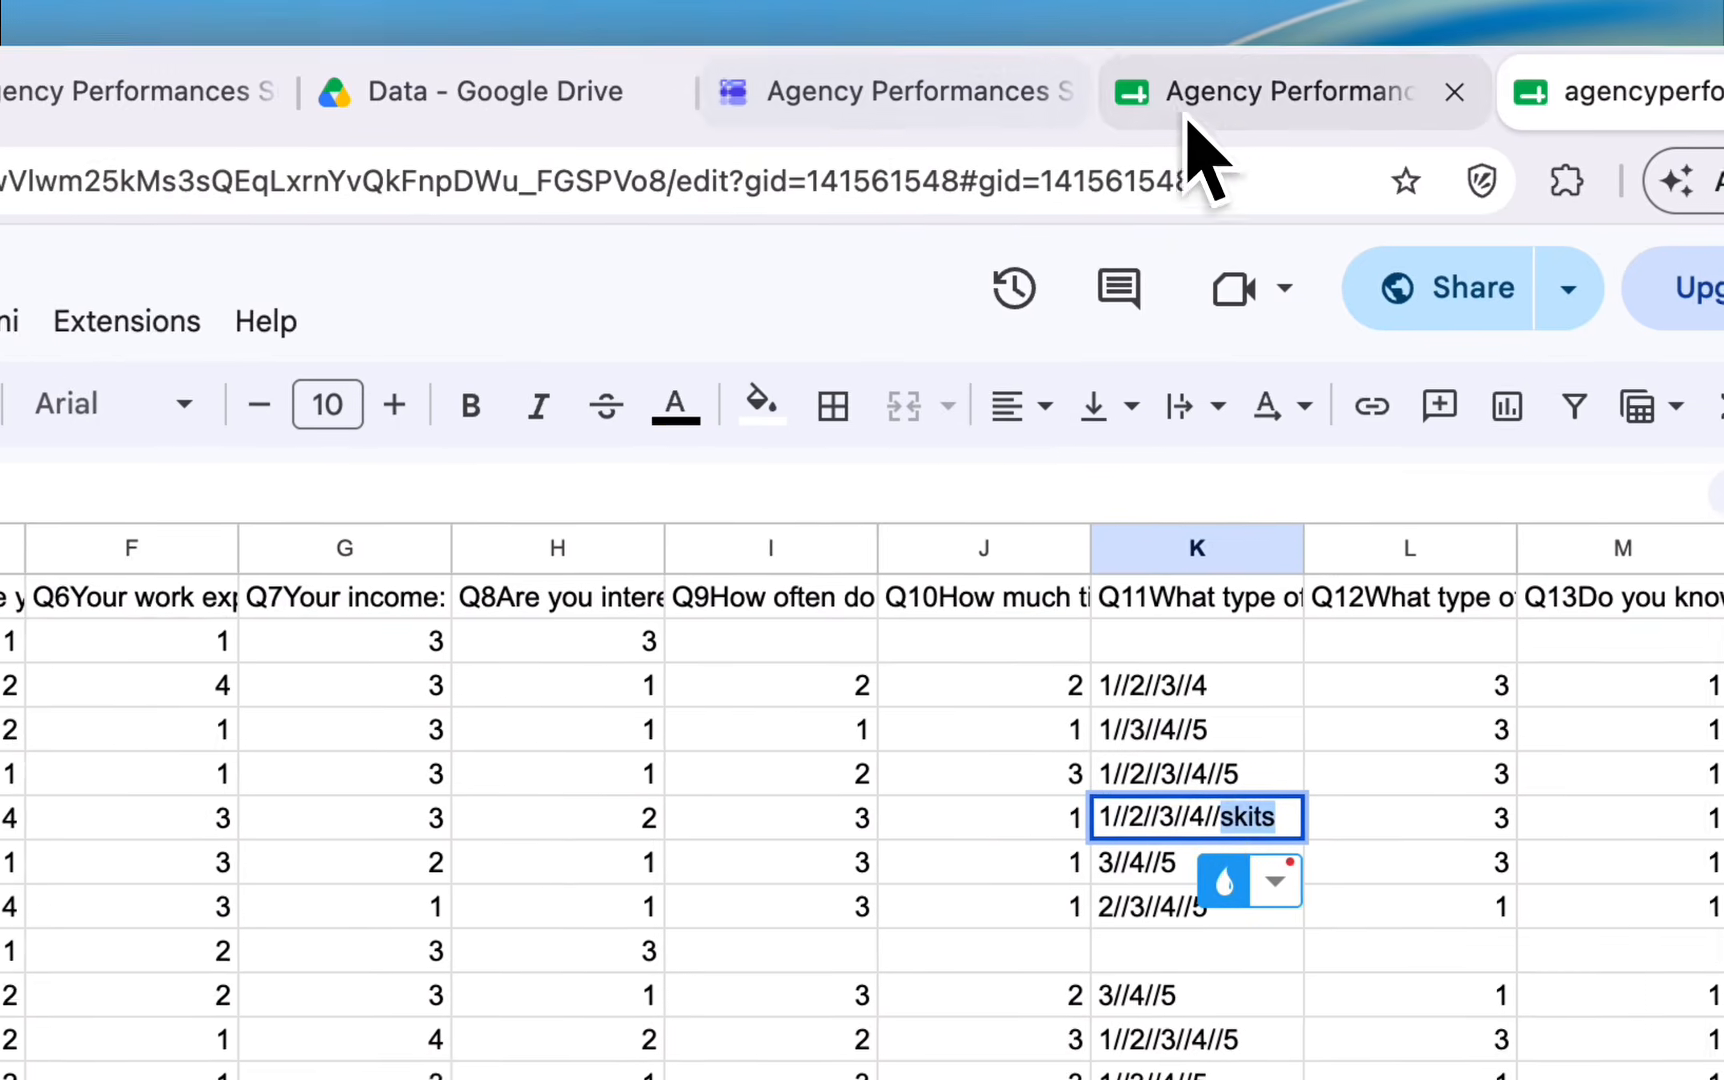
click(1015, 61)
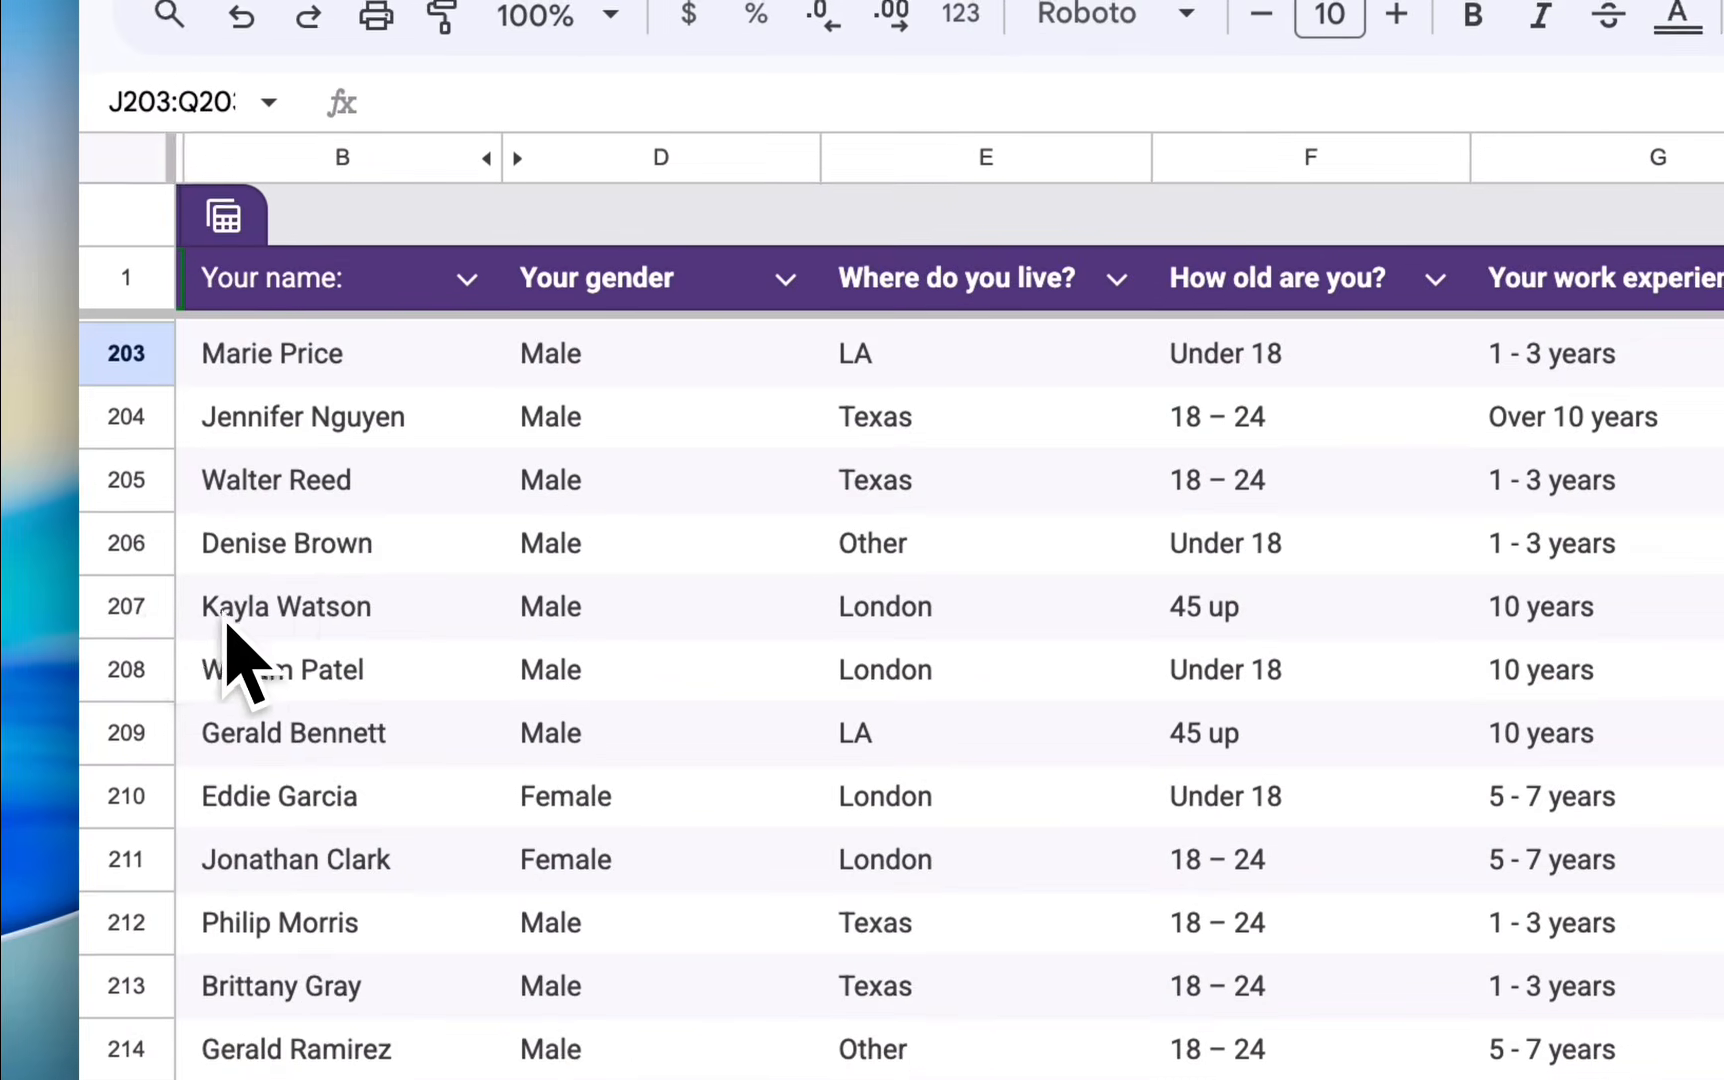
click(62, 656)
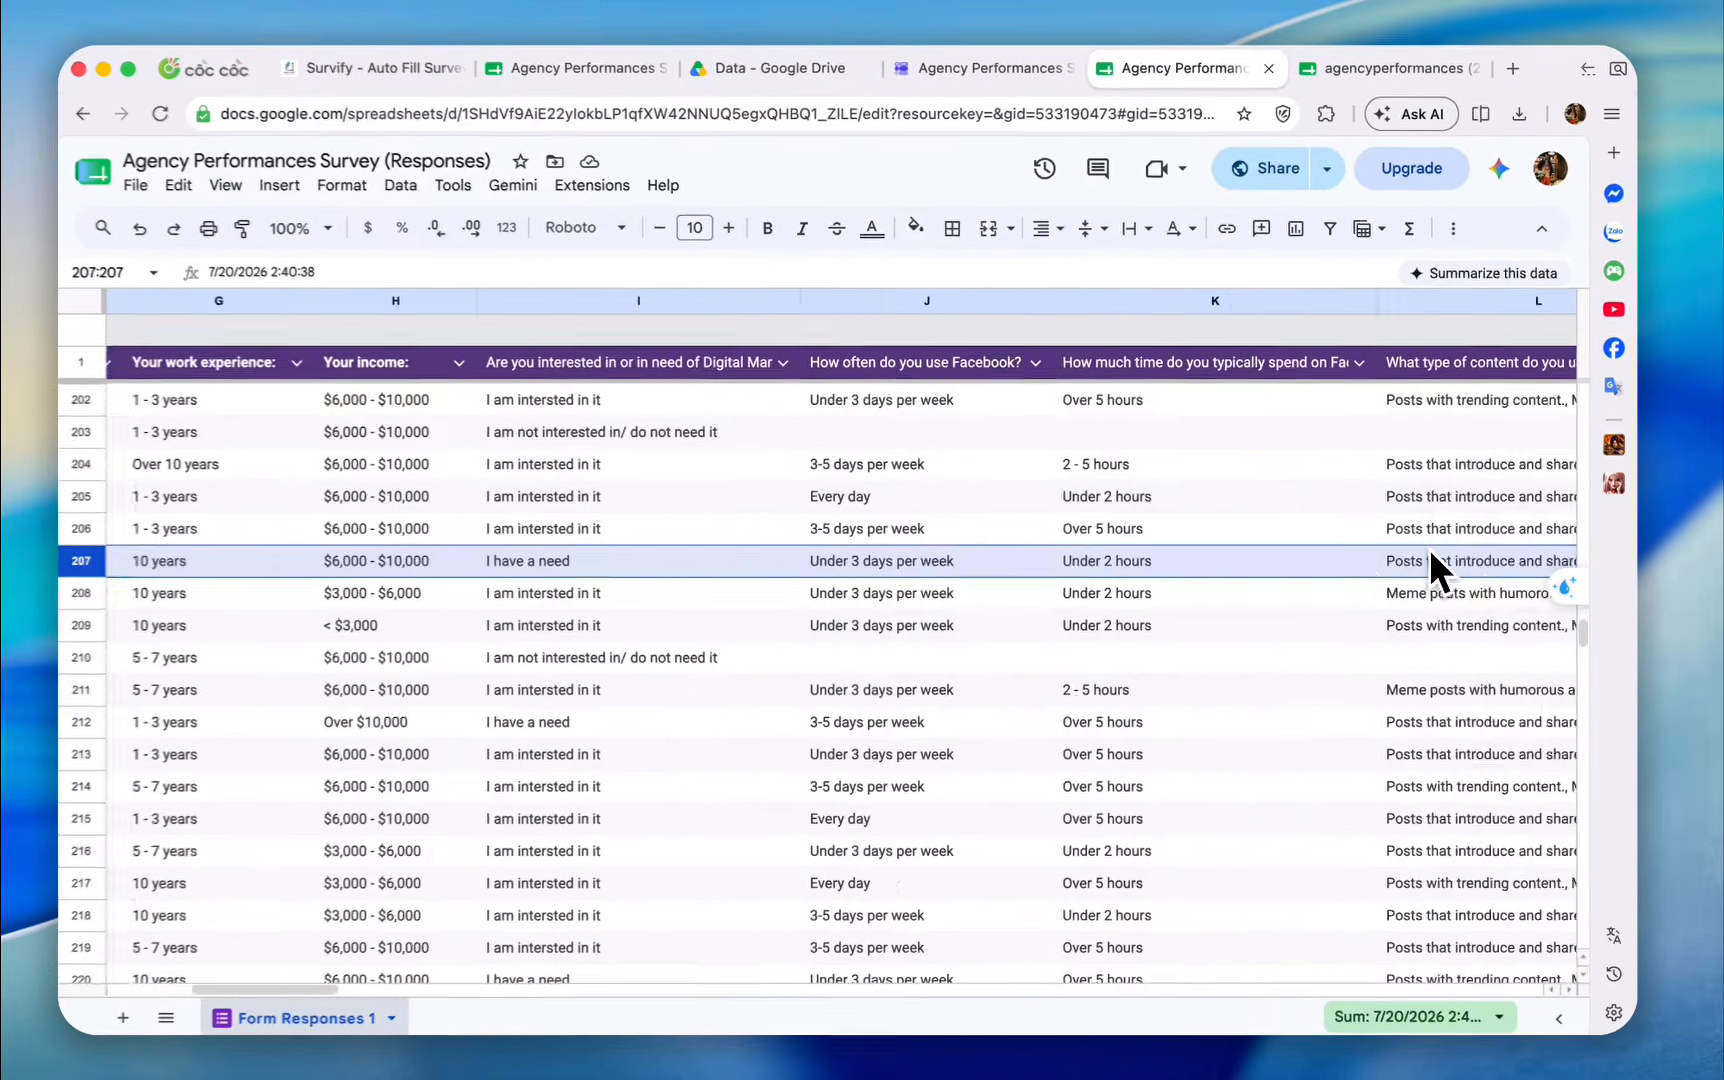
scroll(1432, 552, right, 5)
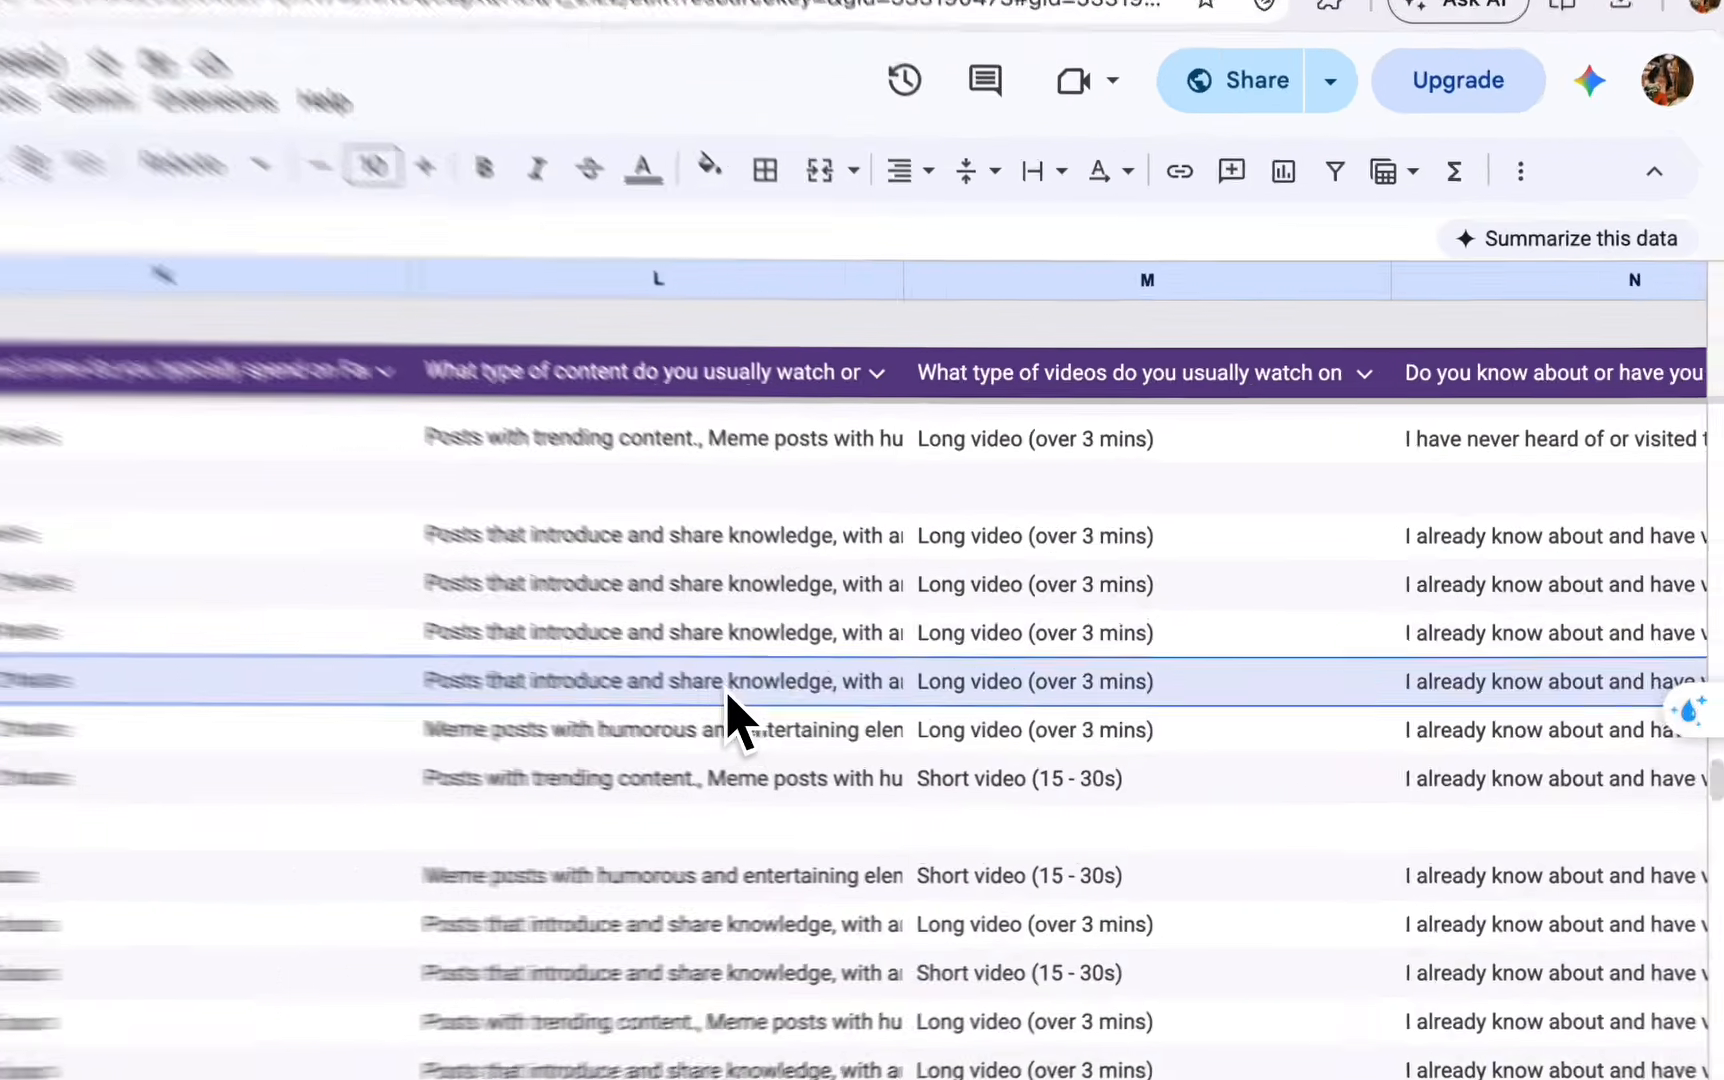
click(937, 568)
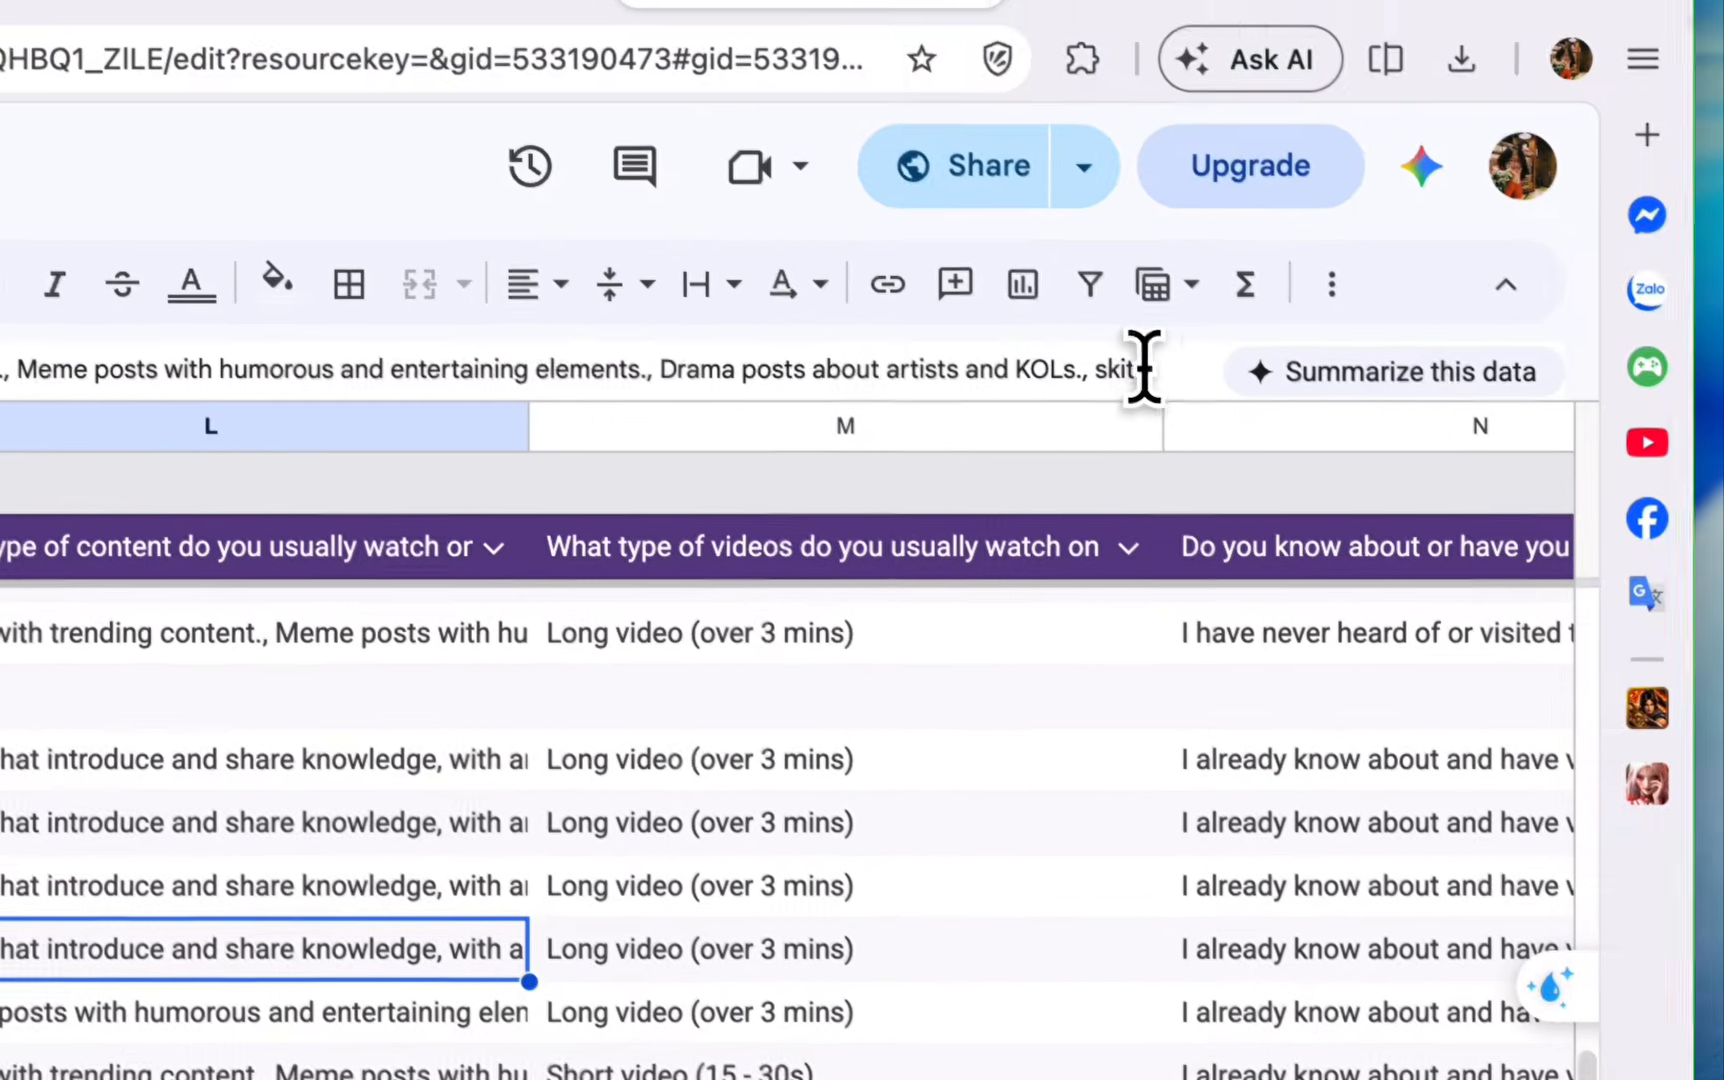
drag(1146, 370, 1093, 380)
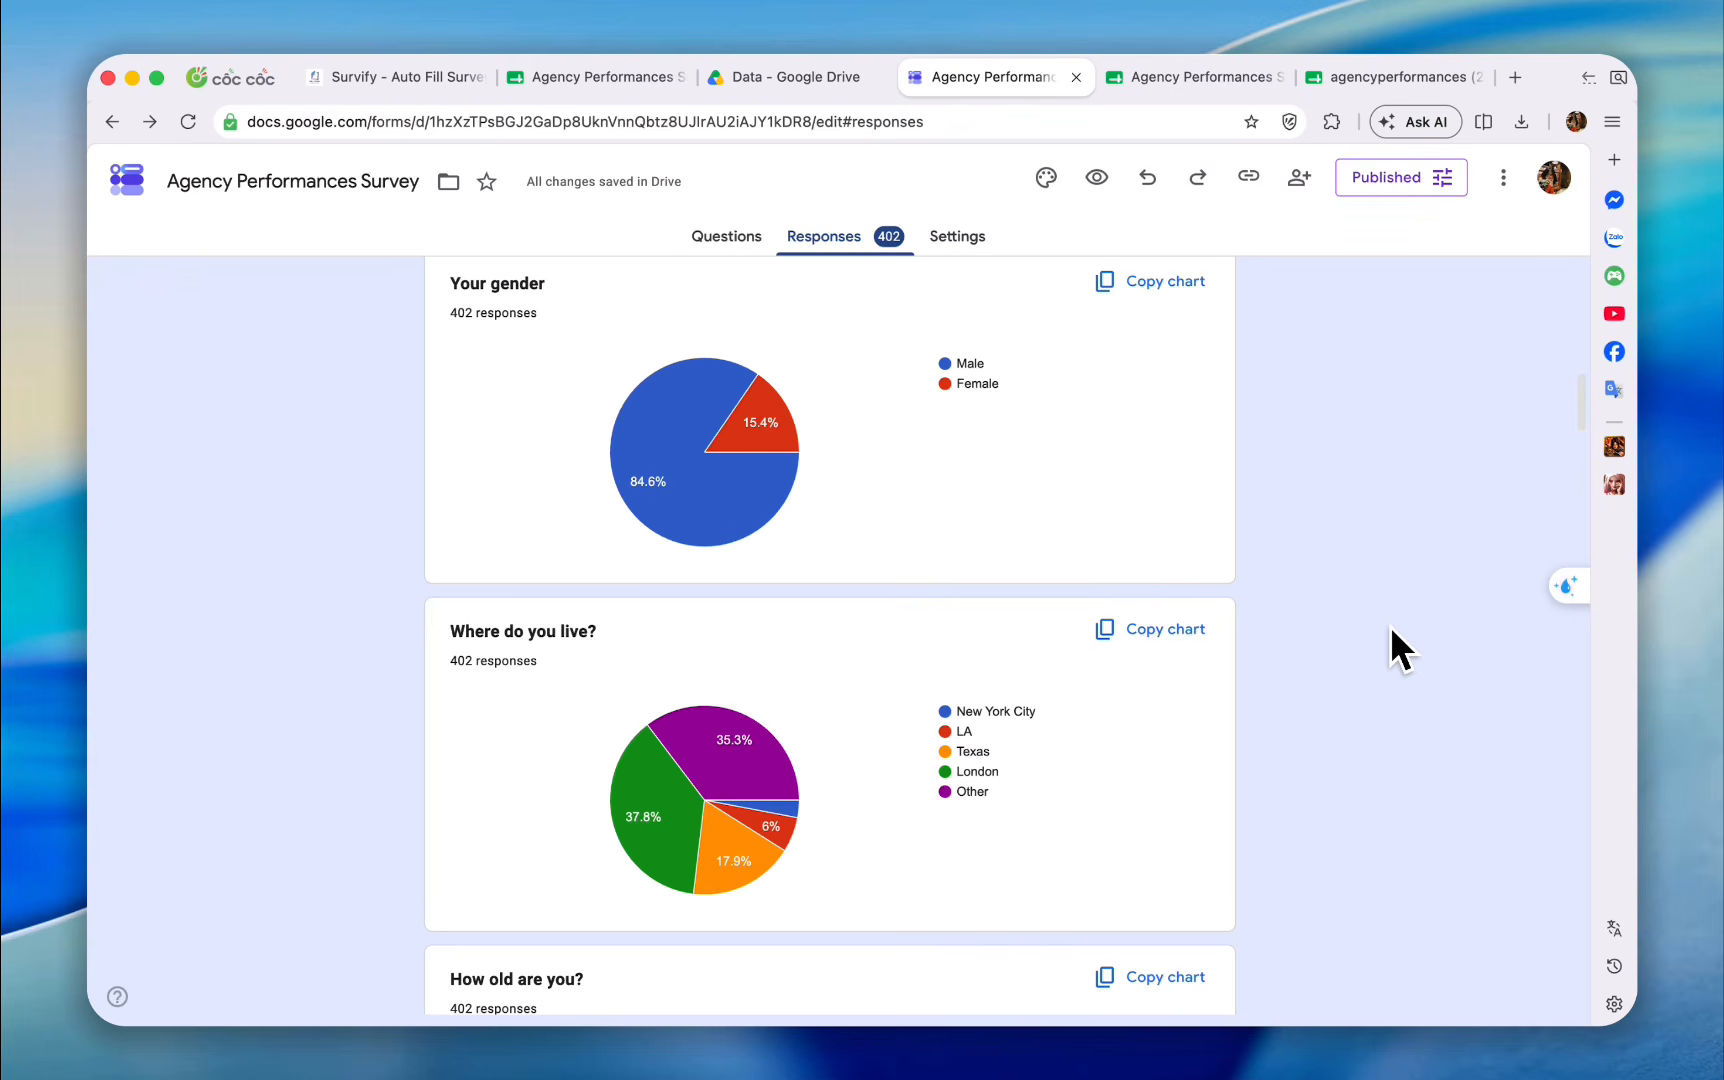
Return to the survey form's response summary and review the charts for gender, place of residence and age.
scroll(1391, 628, down, 6)
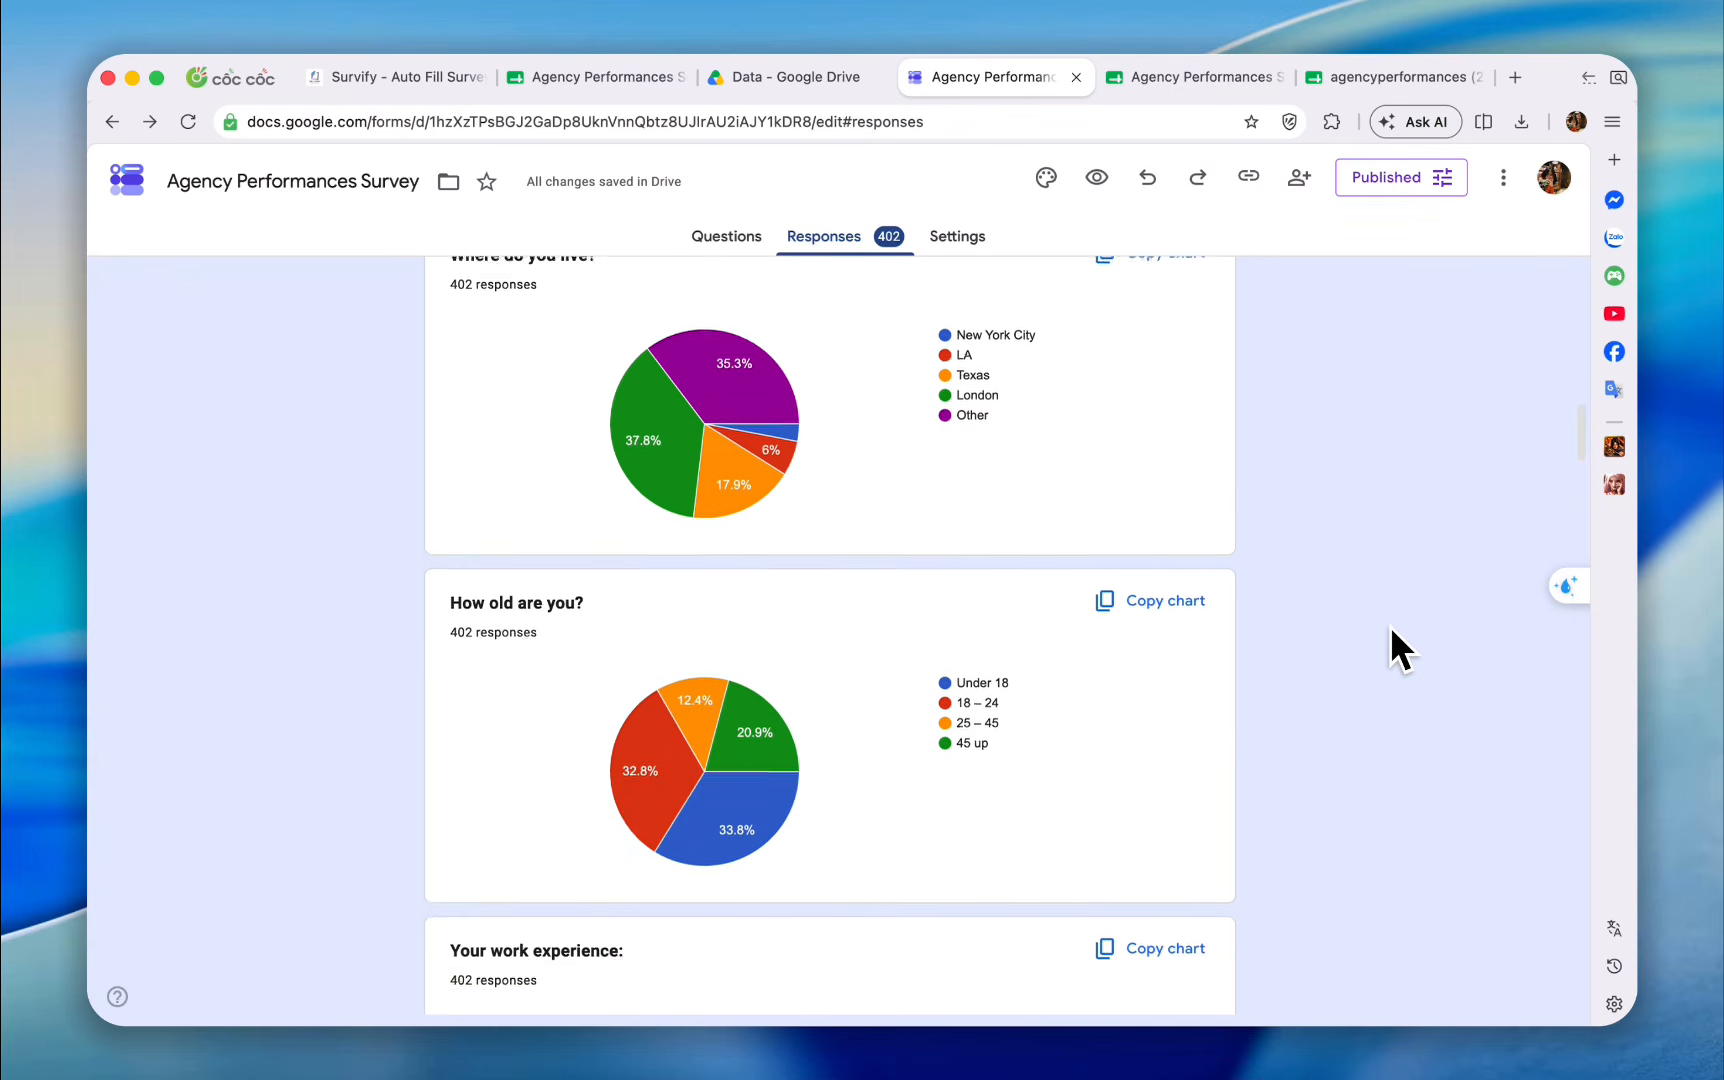